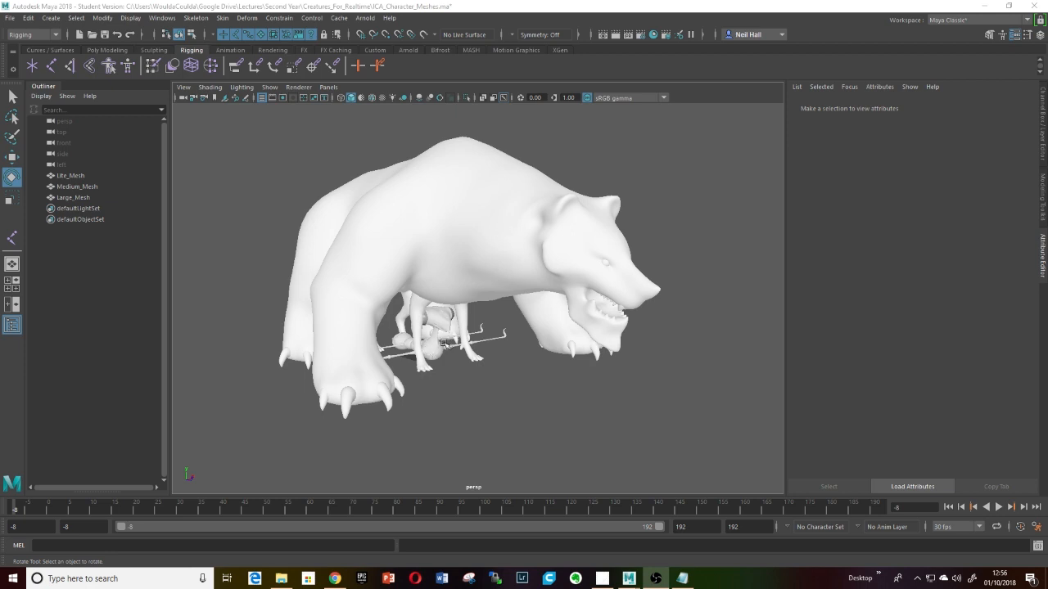
- Select Large_Mesh, display its transform channels, and examine its pivot against the grid origin with the Move tool
click(494, 280)
click(1042, 128)
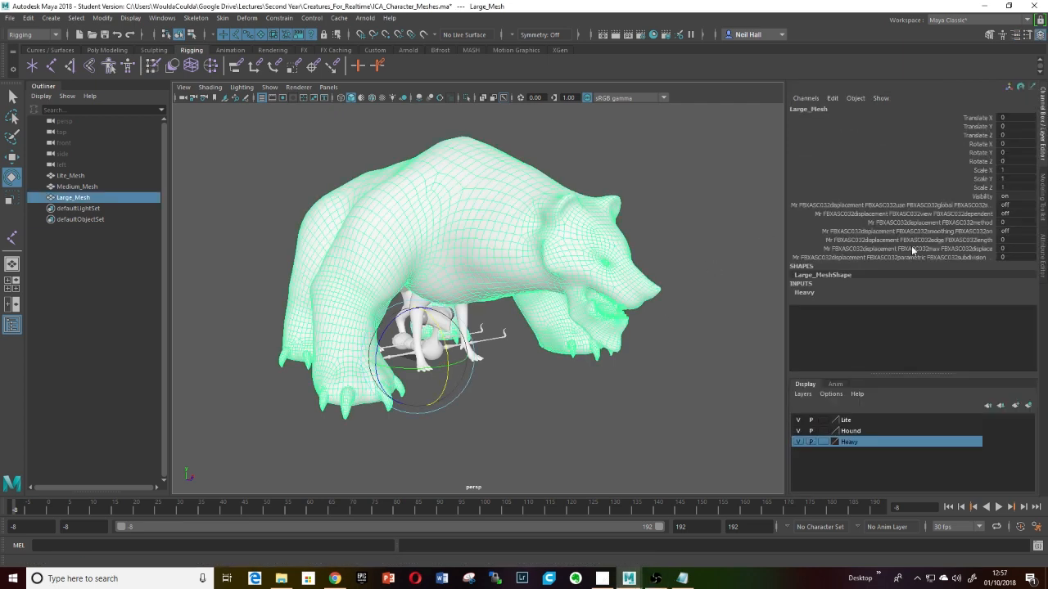
alt+drag(462, 327, 491, 352)
scroll(491, 352, up, 5)
alt+middle_drag(491, 352, 476, 269)
alt+drag(475, 269, 385, 325)
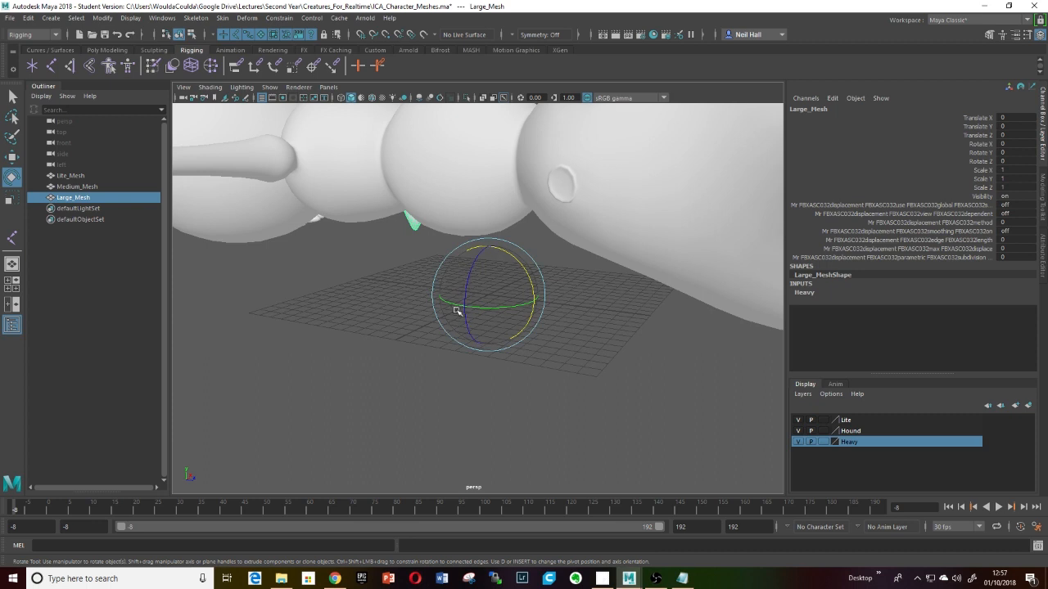
key(w)
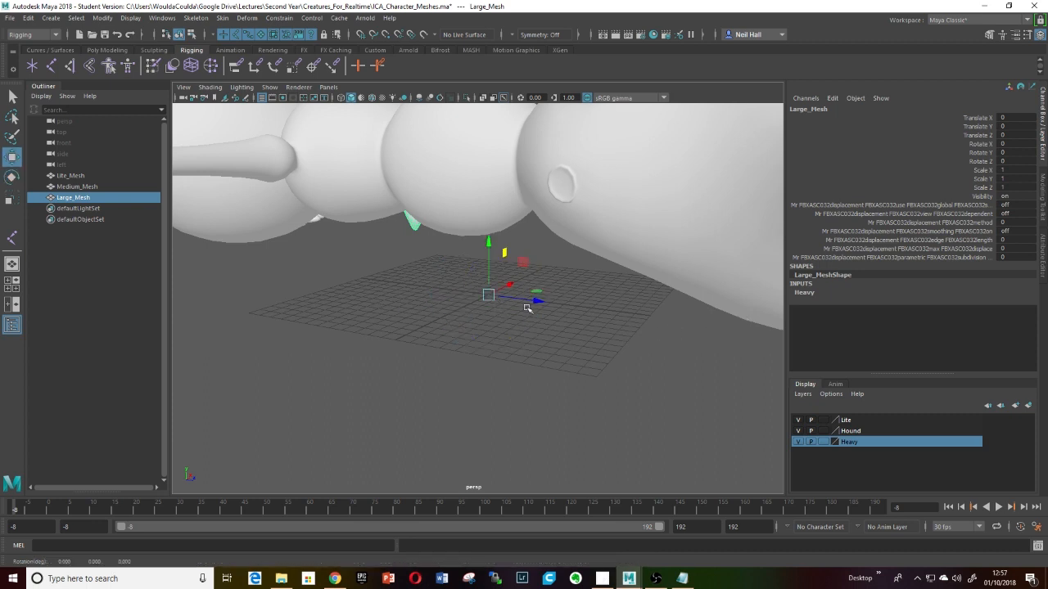
- Compare the pivots and transform channels of Lite_Mesh, Medium_Mesh and Large_Mesh in turn, framing the large one
click(62, 176)
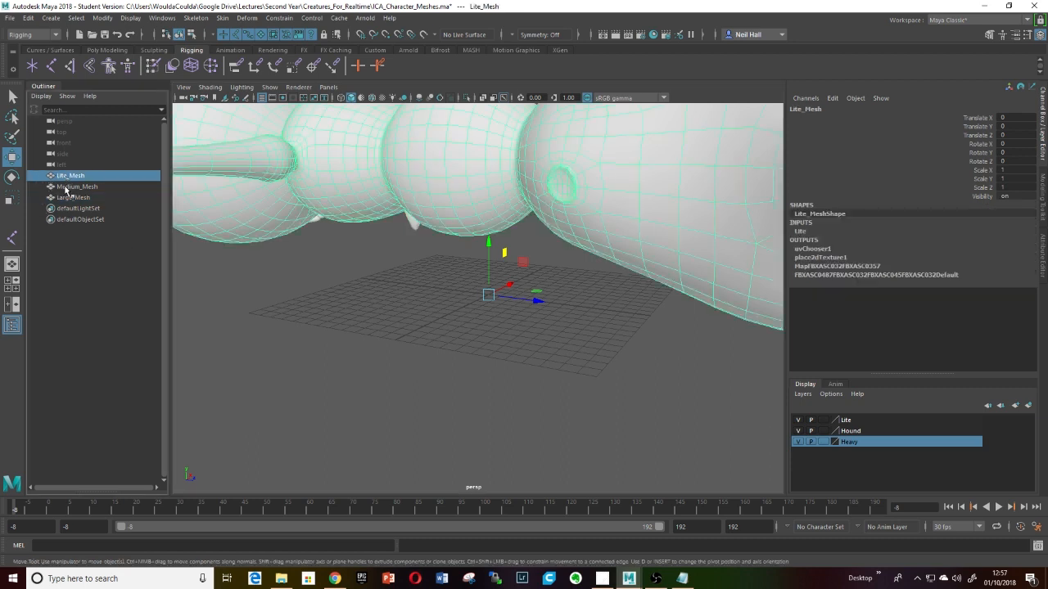
click(66, 187)
click(75, 198)
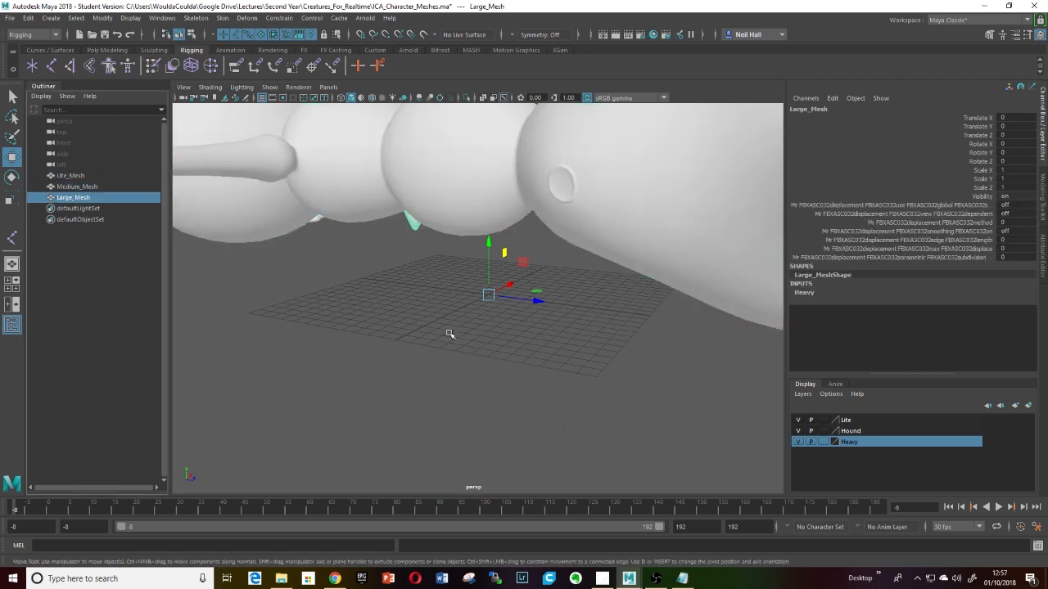
key(f)
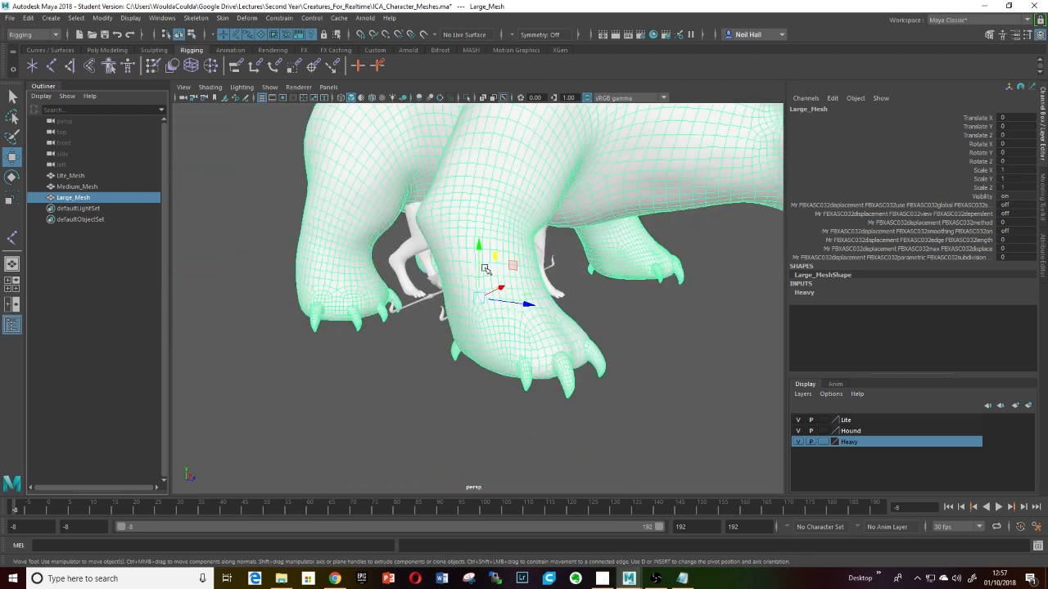
- Examine the overlapping creatures in the front view and check the transform channels of Medium_Mesh
alt+drag(485, 269, 456, 275)
key(space)
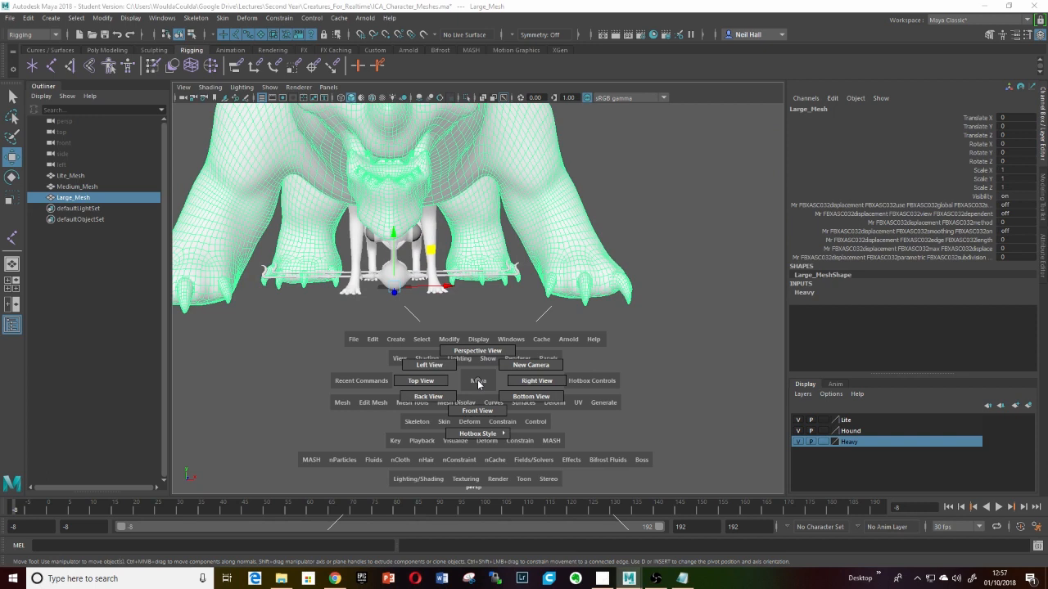
drag(477, 384, 479, 413)
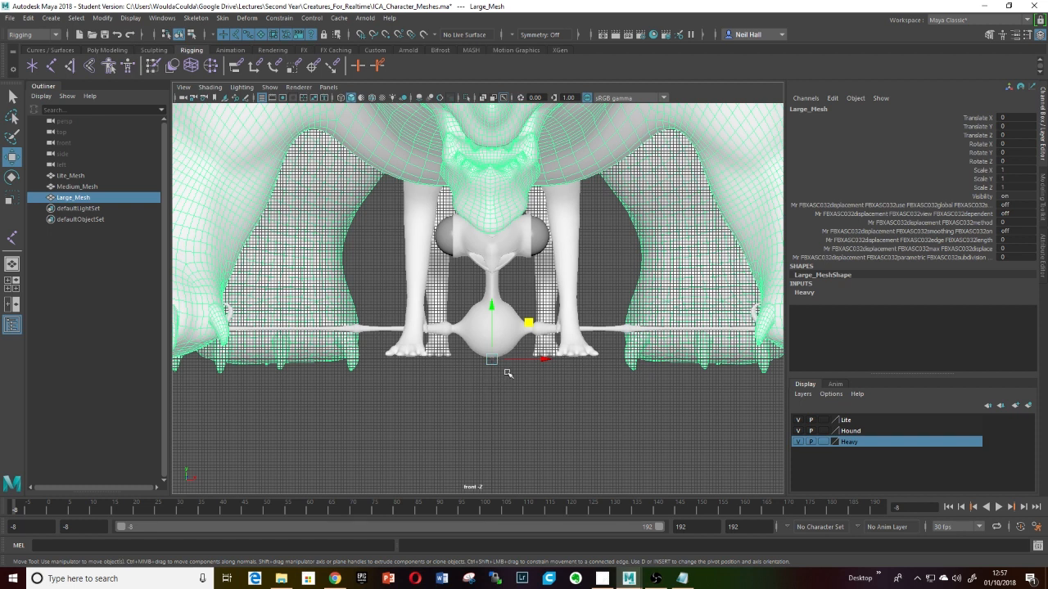
scroll(517, 362, down, 5)
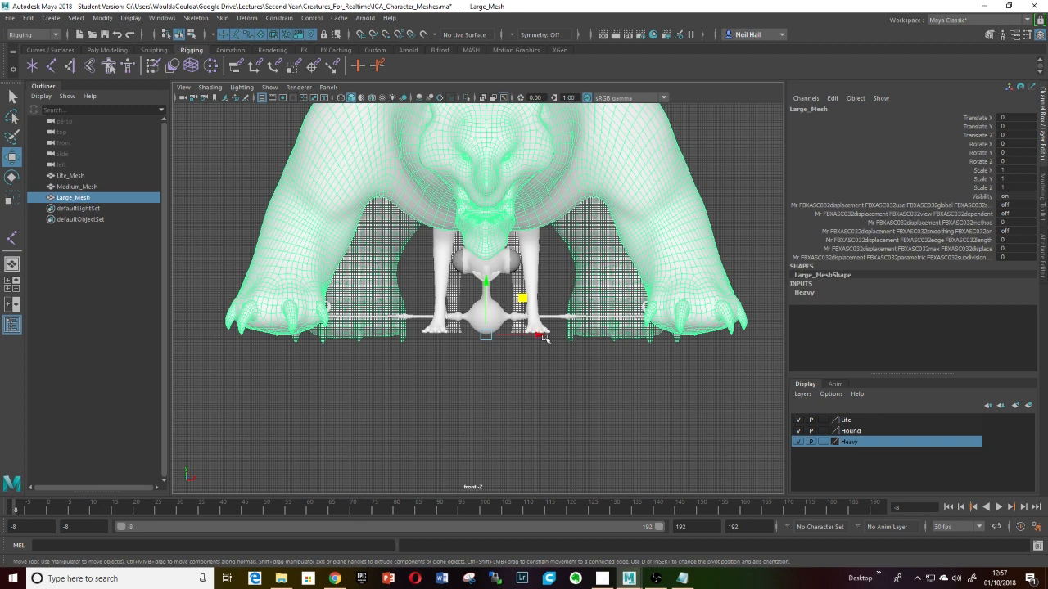
click(532, 268)
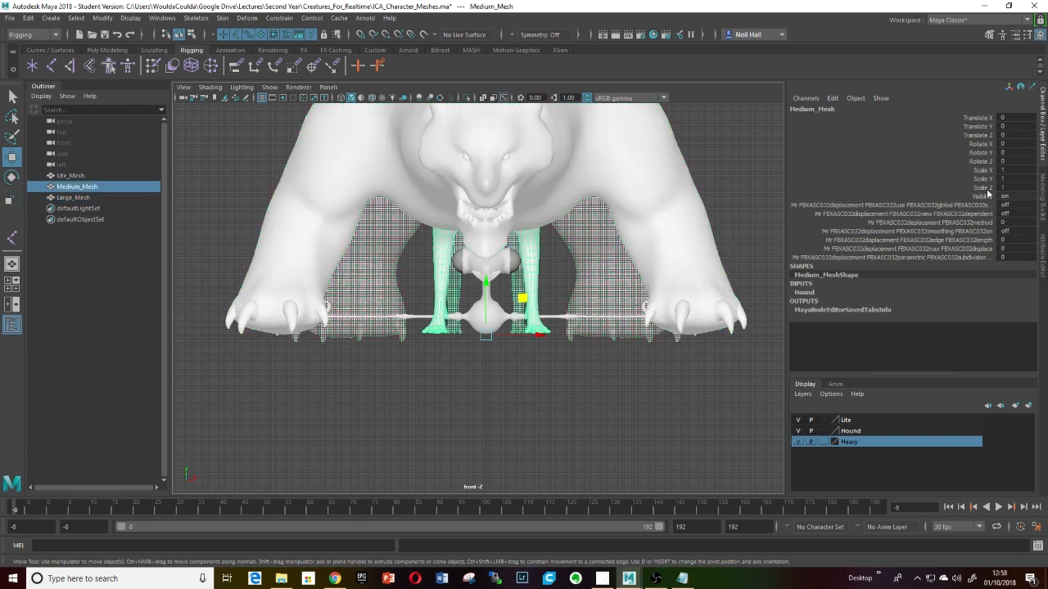
click(1005, 127)
- Return to the perspective view and hide the Lite and Hound layers to isolate the large bear
key(space)
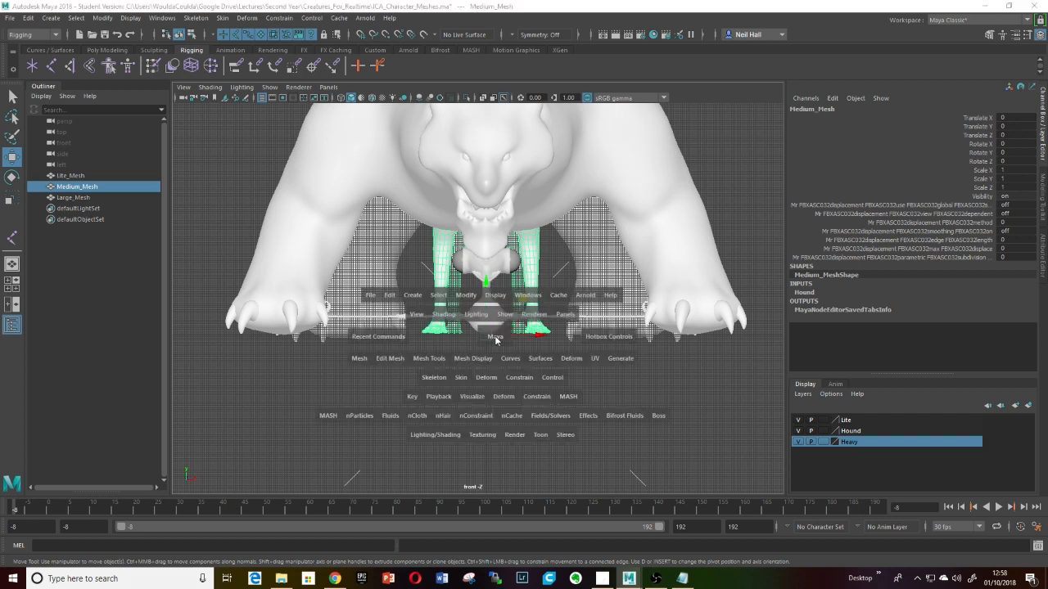
drag(495, 340, 461, 296)
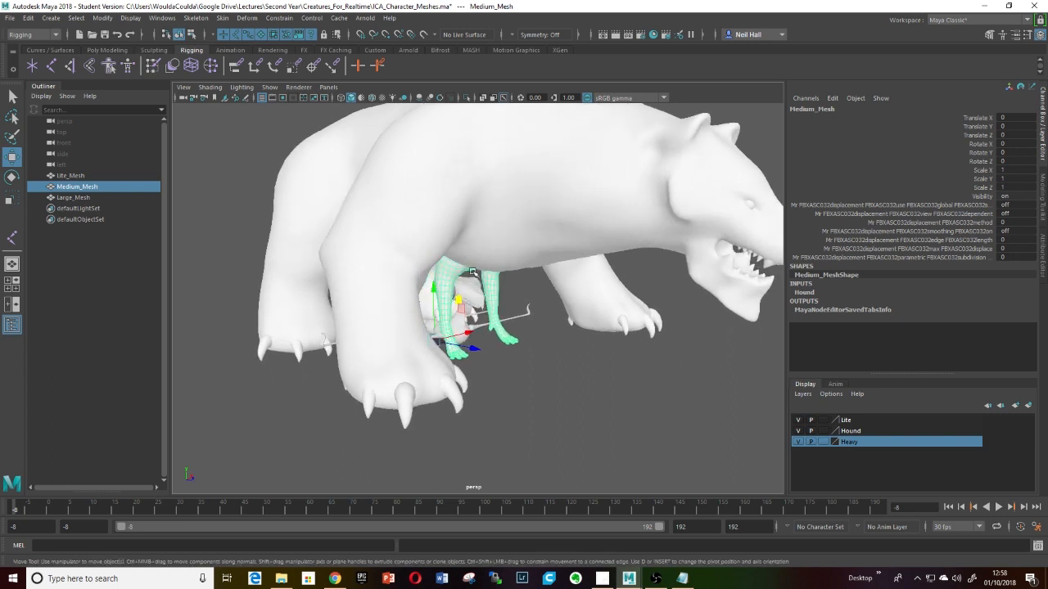
alt+drag(491, 234, 469, 259)
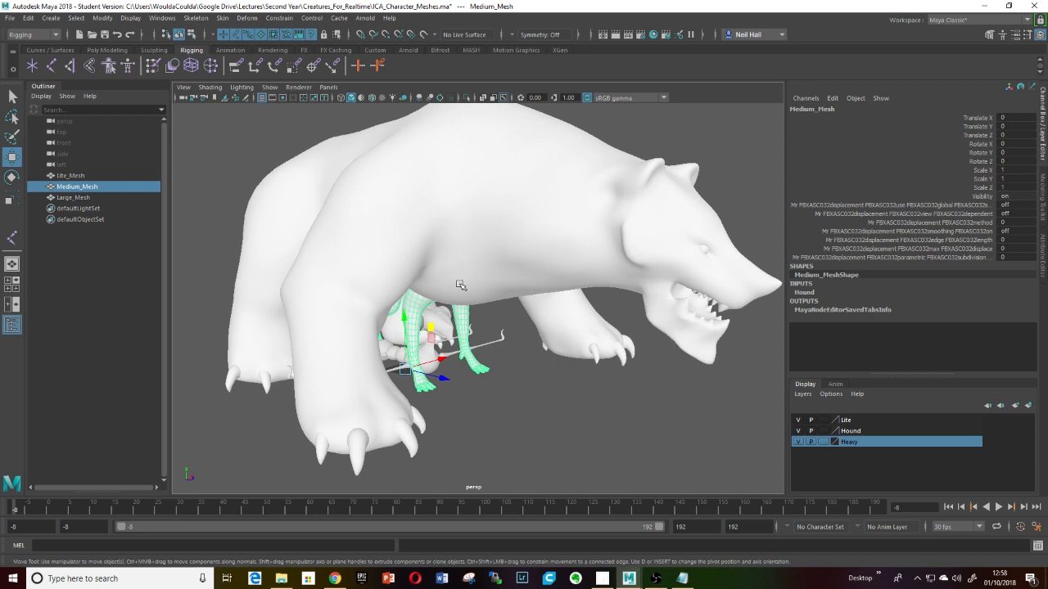
scroll(458, 285, down, 5)
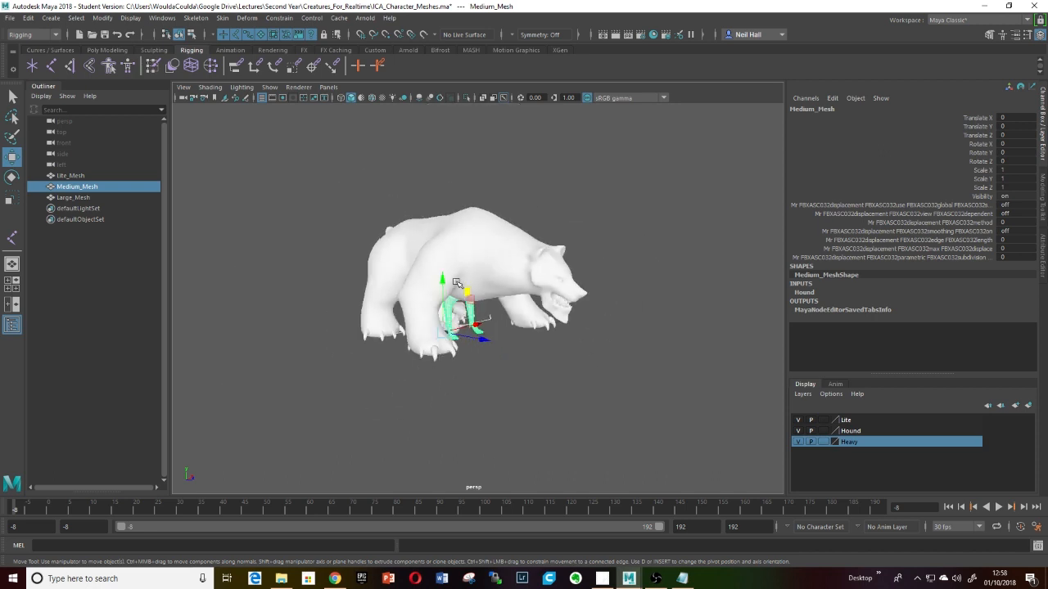
scroll(456, 283, up, 3)
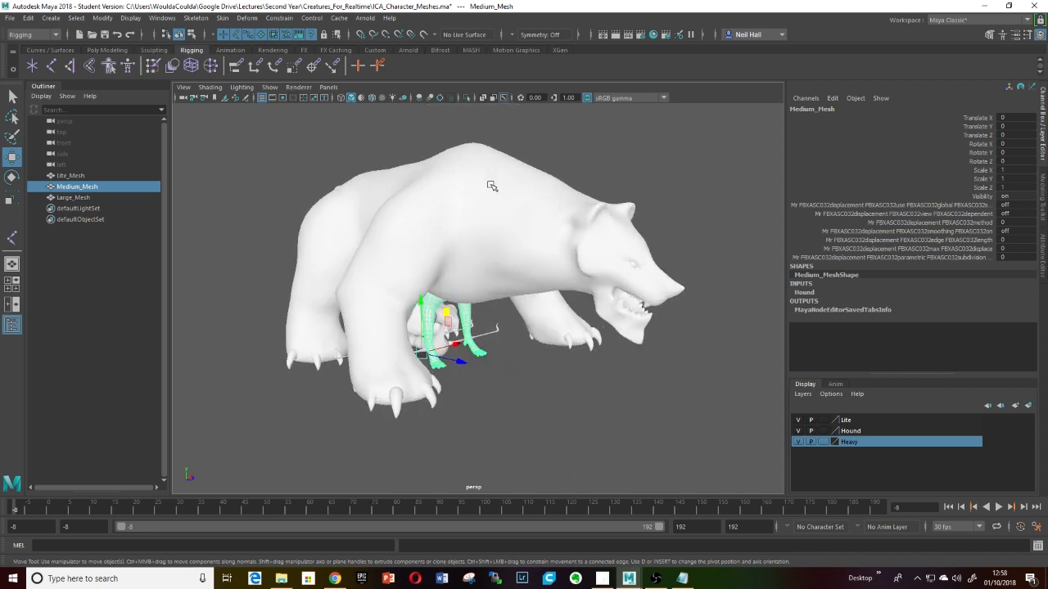
click(798, 431)
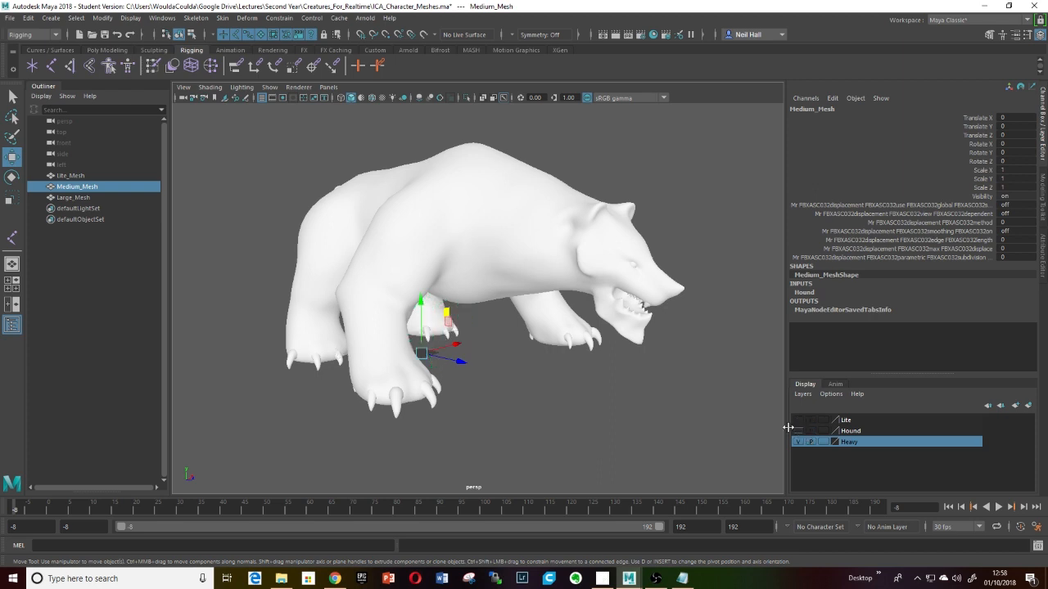
- Examine the isolated bear's body and leg pose from several angles in perspective and in the left side view
alt+drag(500, 357, 604, 335)
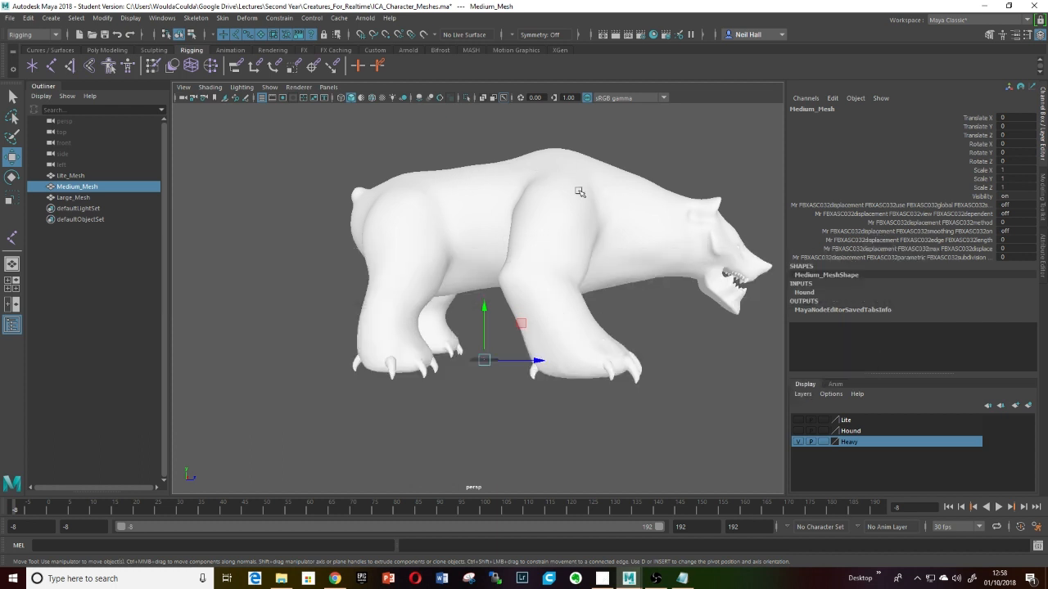
alt+drag(565, 205, 508, 299)
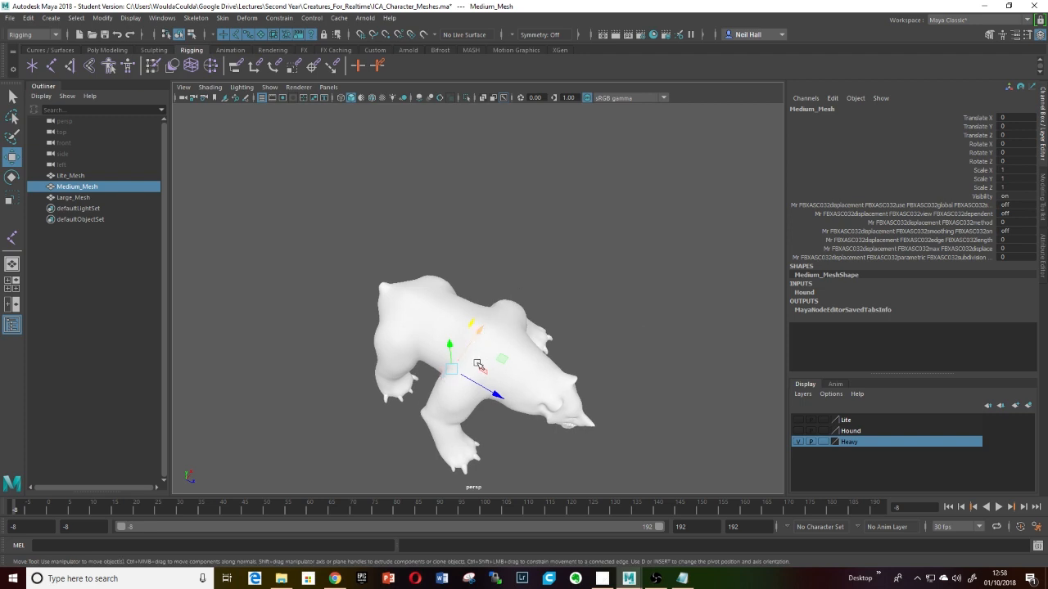
alt+drag(478, 365, 534, 289)
scroll(536, 288, up, 4)
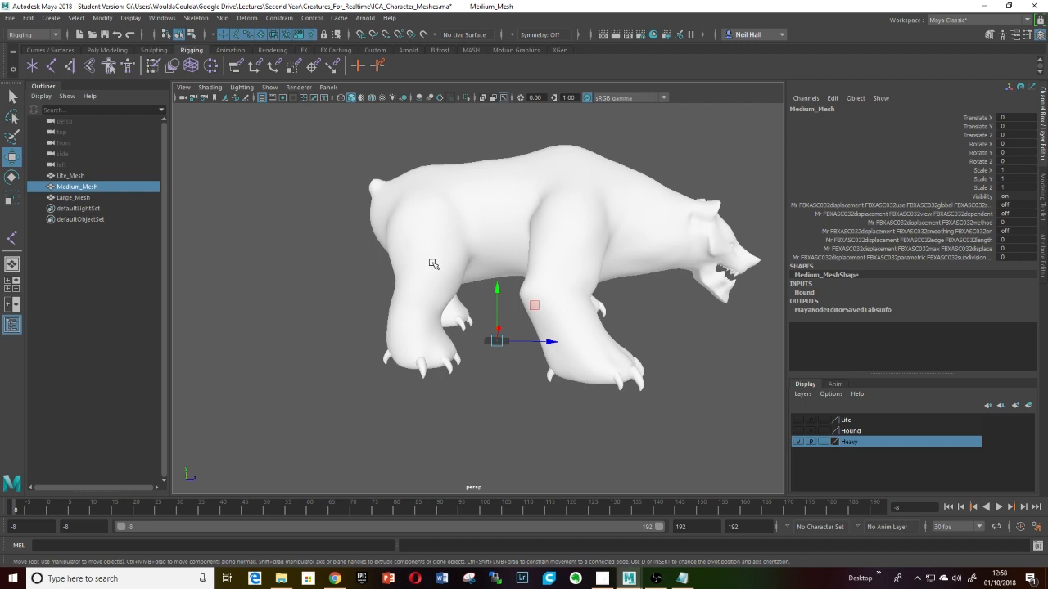
scroll(446, 274, up, 2)
key(space)
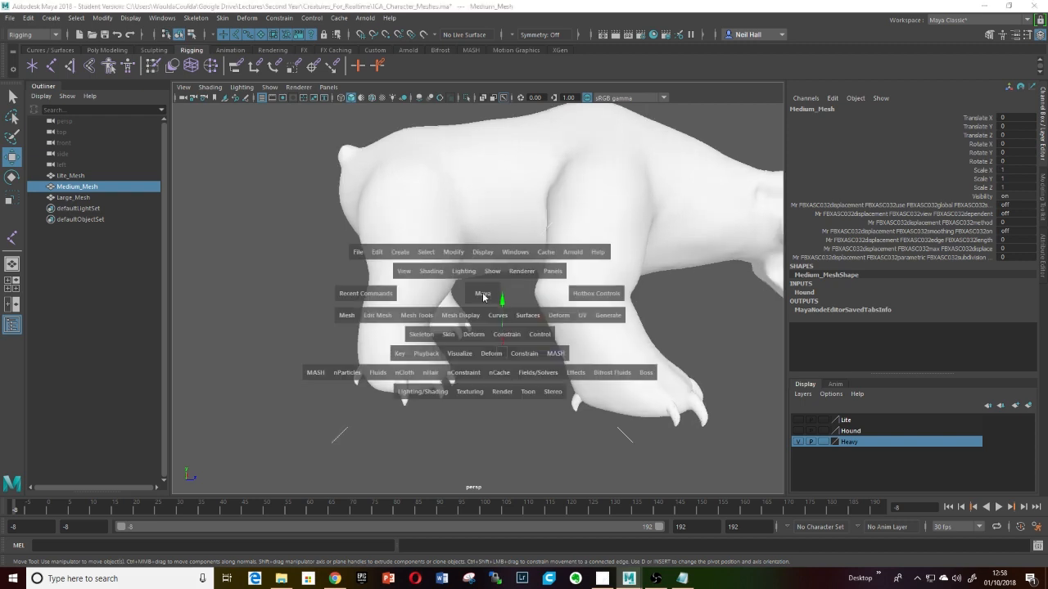
drag(482, 292, 445, 284)
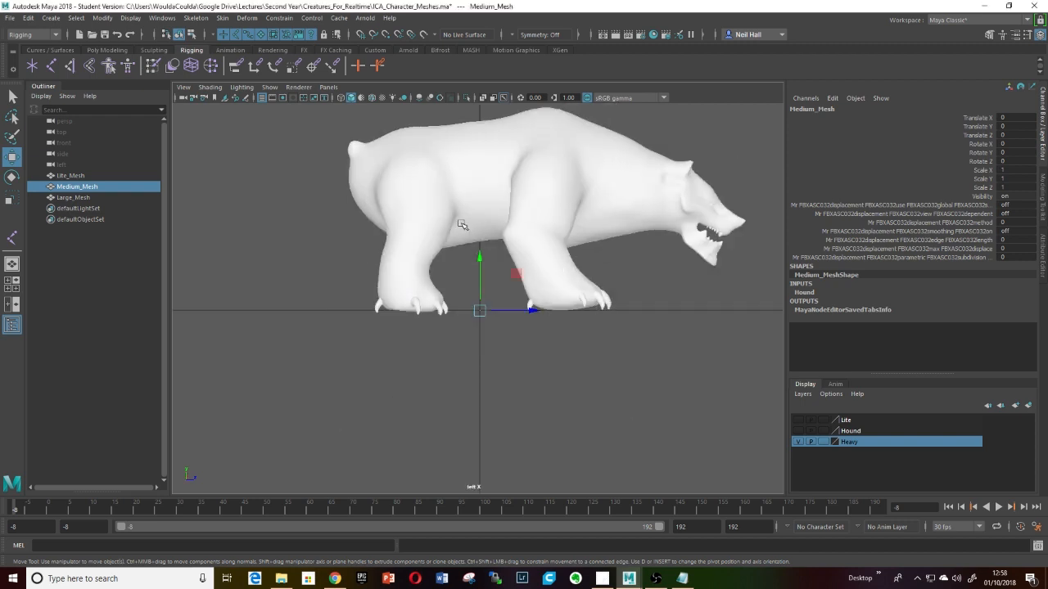
scroll(459, 225, up, 2)
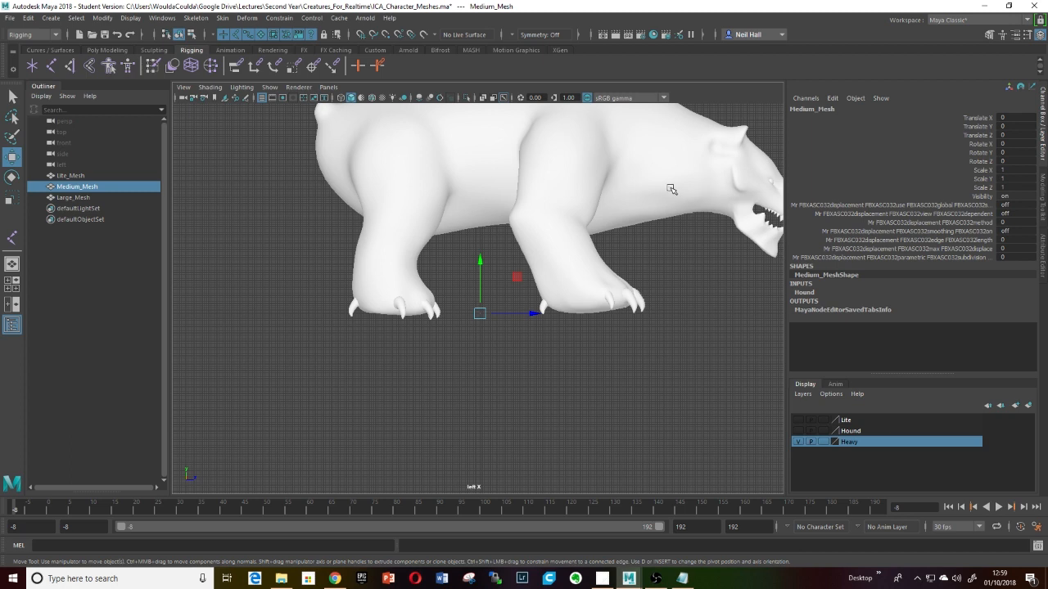
alt+middle_drag(634, 217, 504, 316)
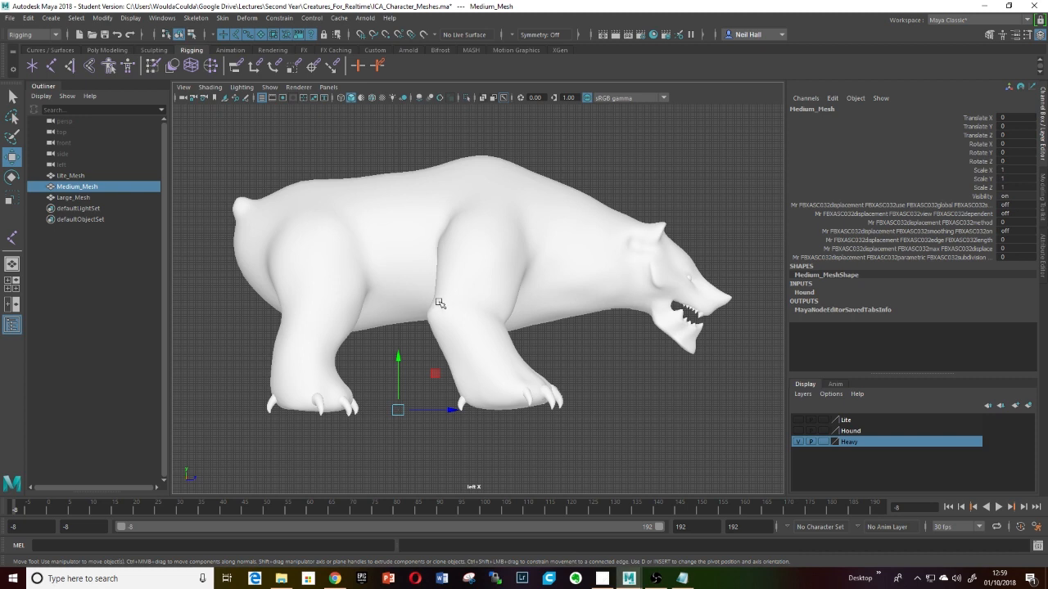
- Hide the Heavy layer and show the Hound layer to display only the hound in the side view
click(798, 442)
click(798, 431)
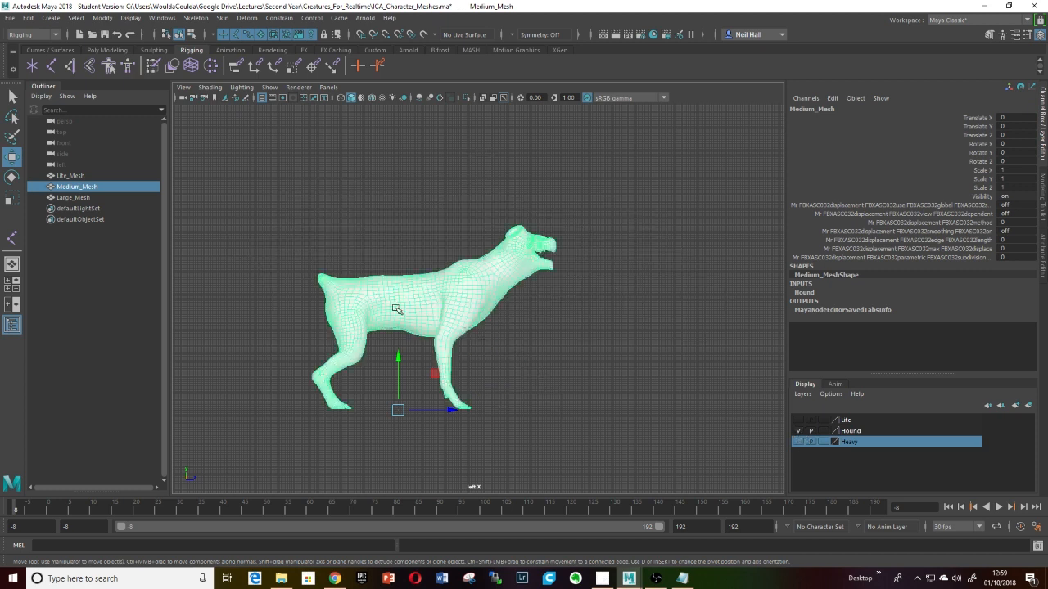
scroll(399, 311, up, 1)
scroll(398, 322, up, 2)
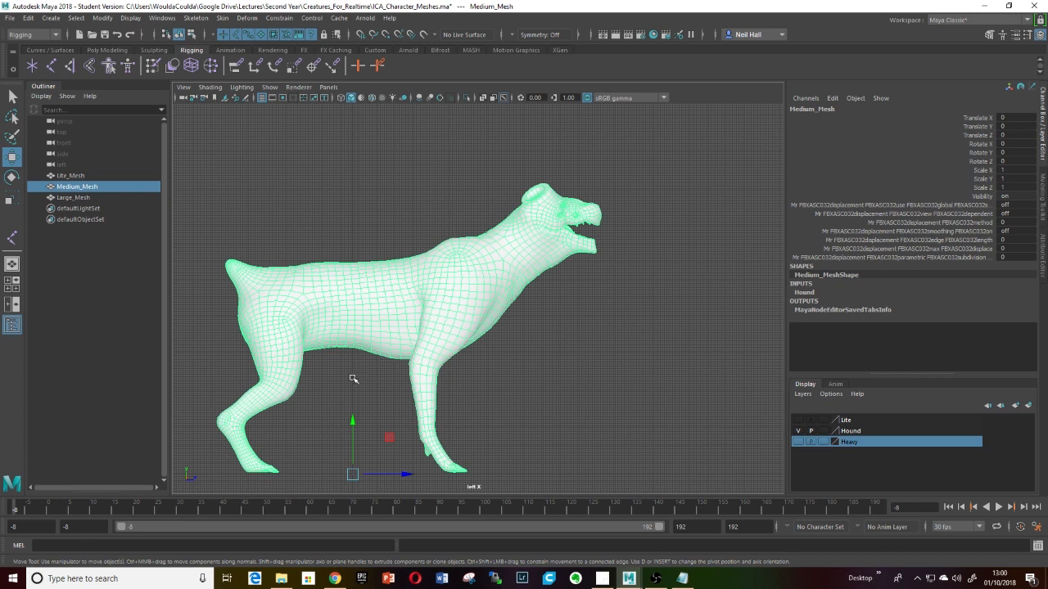
scroll(346, 384, up, 1)
alt+middle_drag(346, 384, 498, 318)
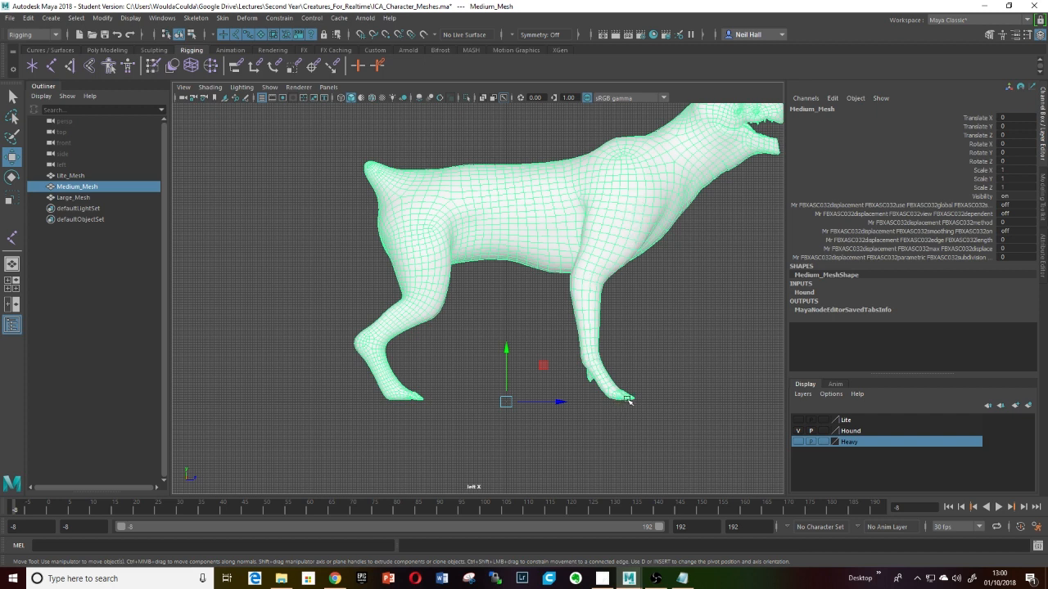
- Examine the hound's legs and feet from several angles in the perspective view
key(space)
drag(519, 379, 492, 340)
scroll(489, 335, up, 5)
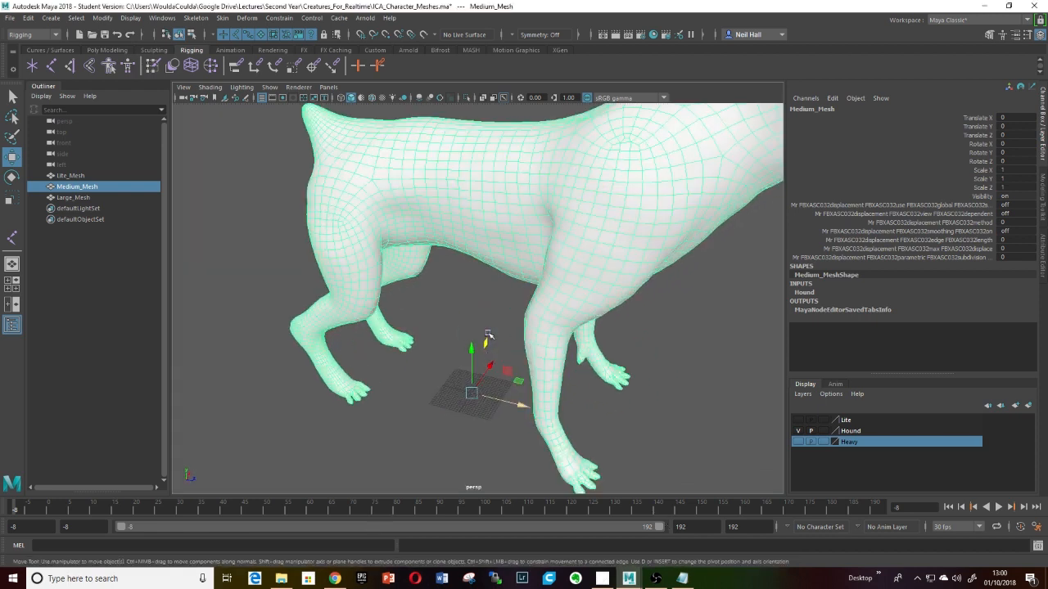
alt+drag(547, 442, 543, 369)
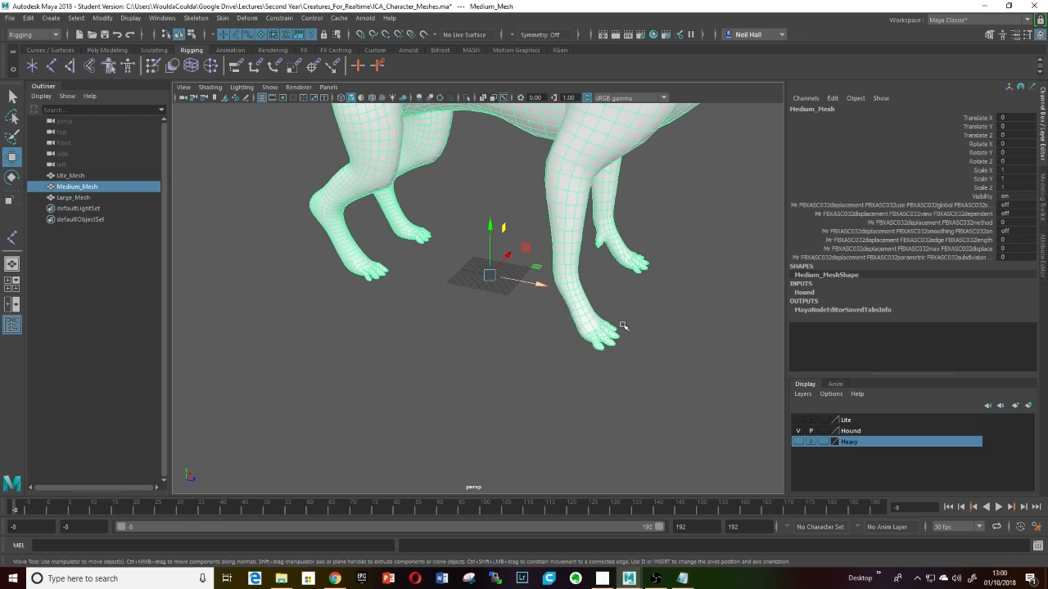
alt+drag(600, 355, 573, 374)
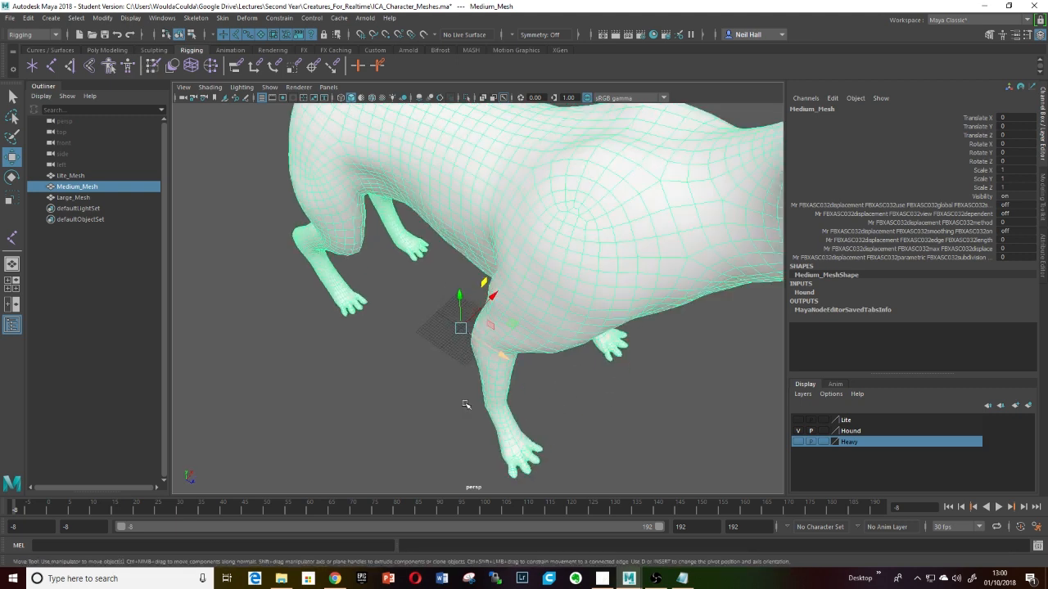
alt+drag(465, 404, 337, 322)
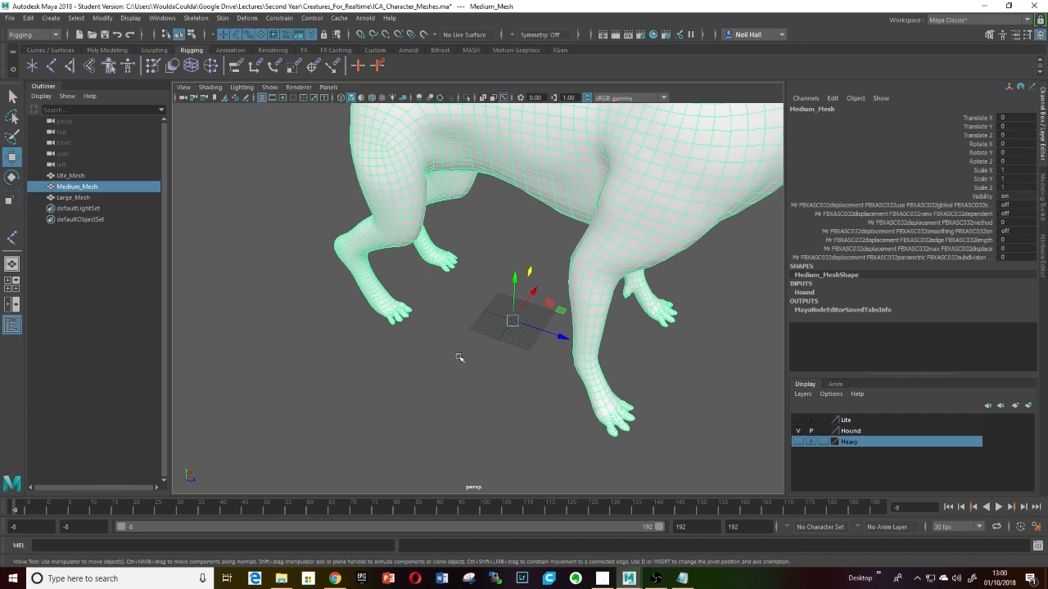
mouse_move(458, 357)
alt+mouse_down()
mouse_move(426, 409)
mouse_move(455, 385)
mouse_move(451, 374)
alt+mouse_up()
scroll(450, 381, down, 5)
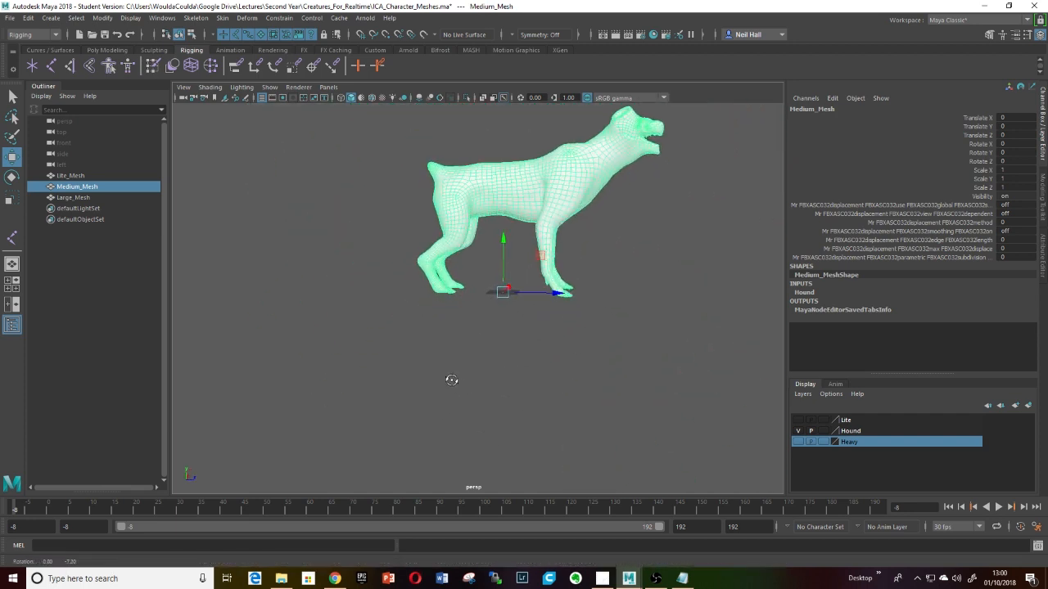
- Hide the Hound layer, show the Lite layer, and display the small creature in the front view
click(798, 430)
click(798, 420)
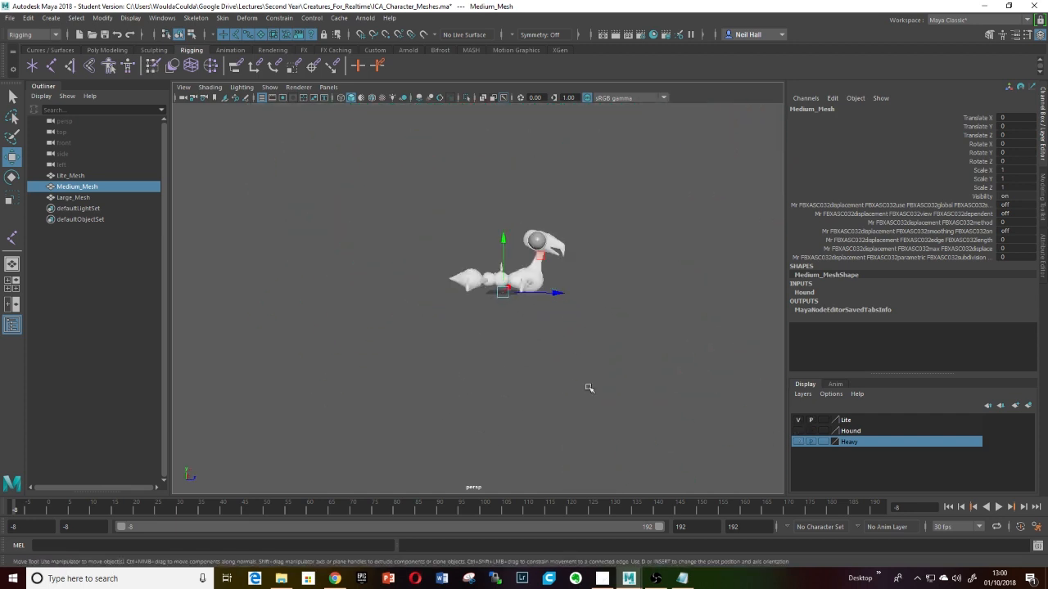
mouse_move(587, 388)
alt+mouse_down()
mouse_move(568, 362)
mouse_move(529, 383)
mouse_move(543, 374)
mouse_move(532, 381)
mouse_move(523, 360)
mouse_move(575, 367)
mouse_move(587, 363)
mouse_move(550, 360)
mouse_move(611, 353)
mouse_move(587, 364)
mouse_move(598, 389)
alt+mouse_up()
key(space)
scroll(442, 337, up, 2)
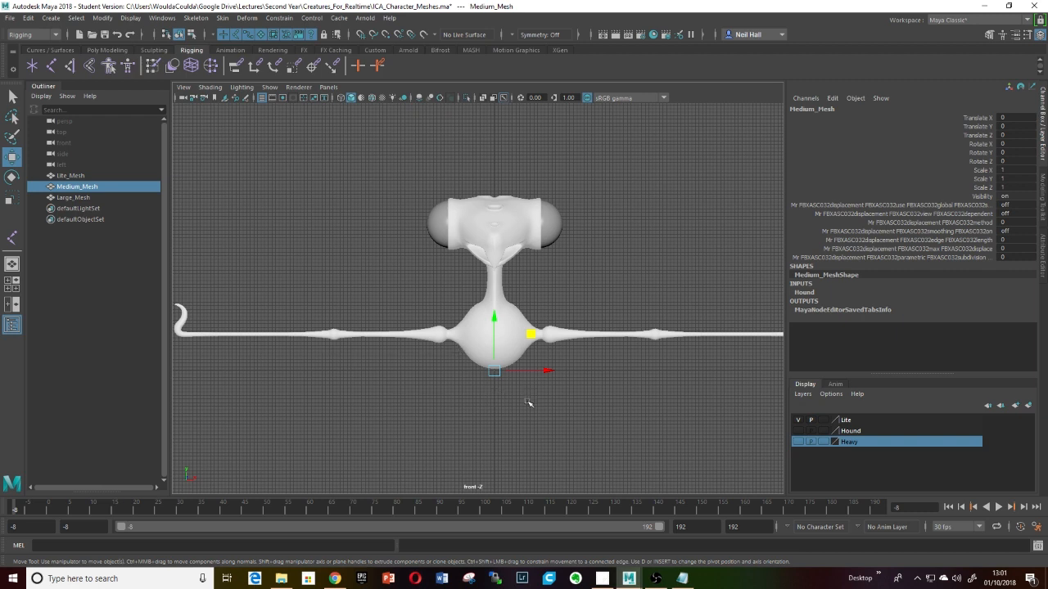
- Examine the small creature's profile in the left side view
key(space)
drag(524, 403, 493, 389)
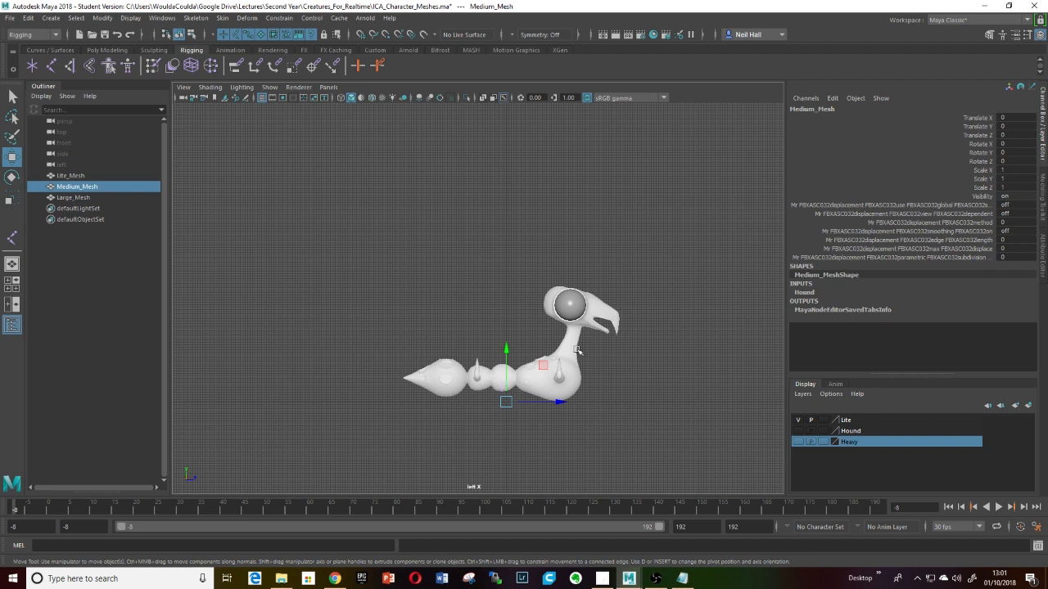
alt+drag(557, 372, 571, 288)
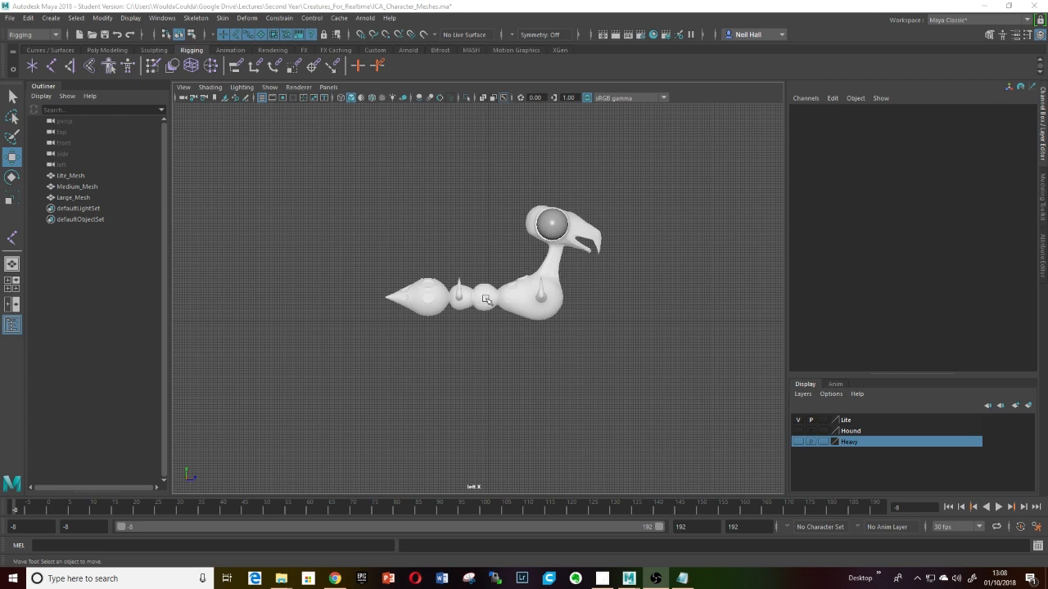
- Detach the Skeleton commands as a floating window and place it beside the creature
click(200, 19)
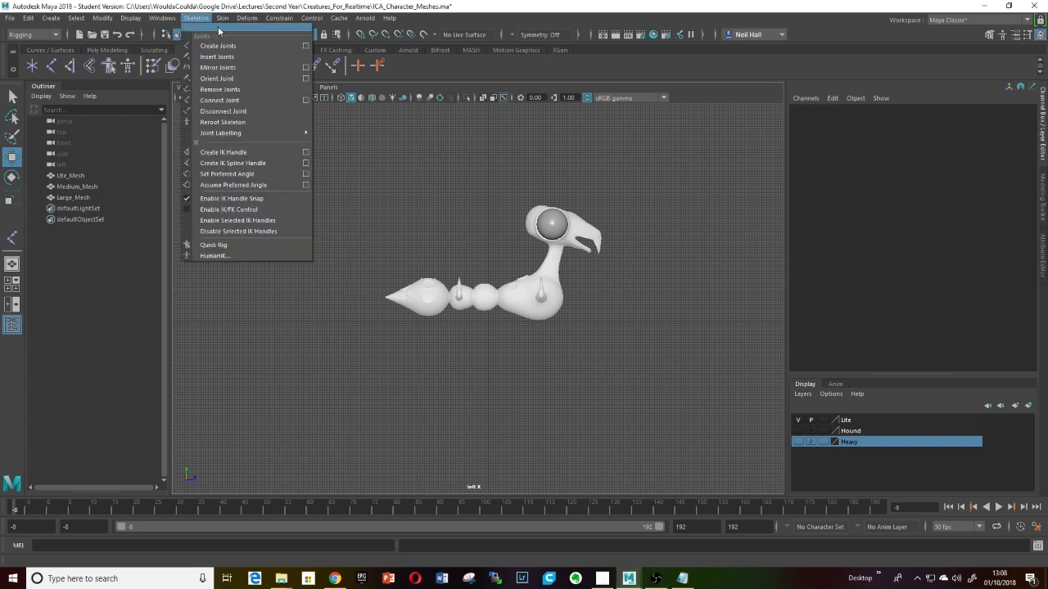
click(217, 31)
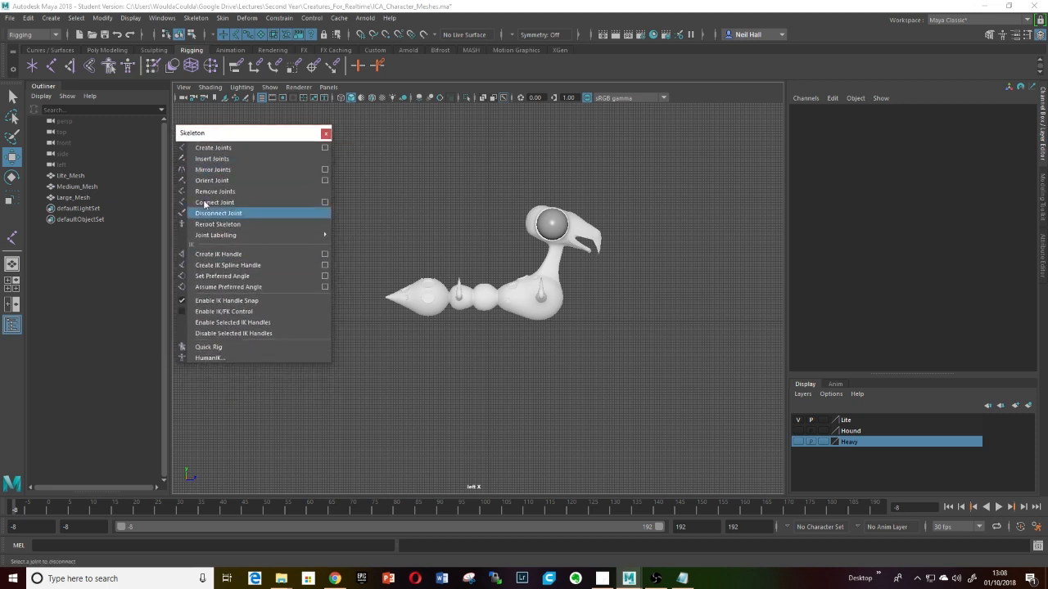
drag(237, 138, 160, 175)
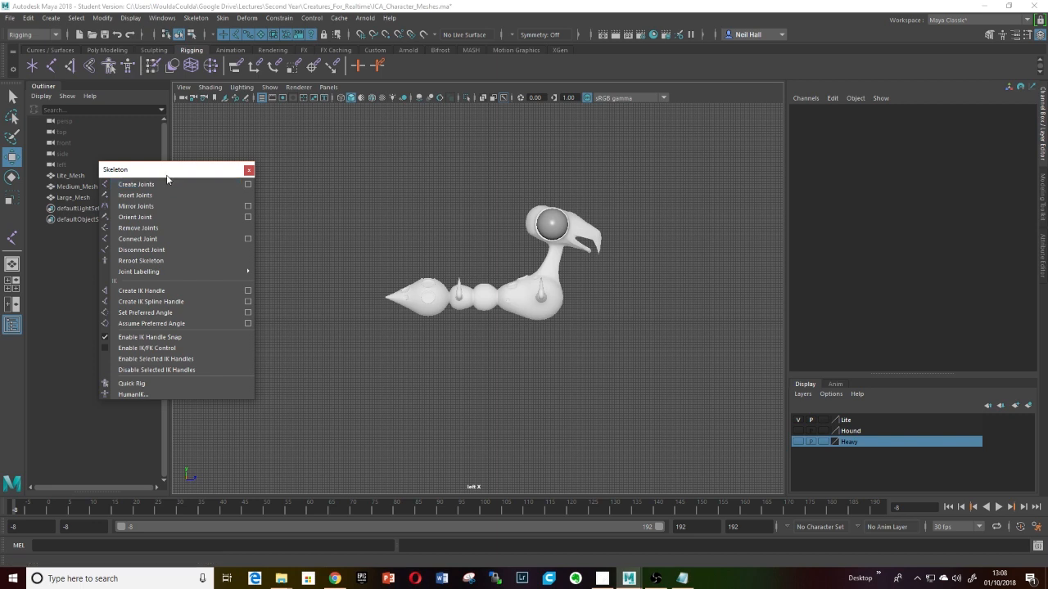
drag(167, 177, 696, 164)
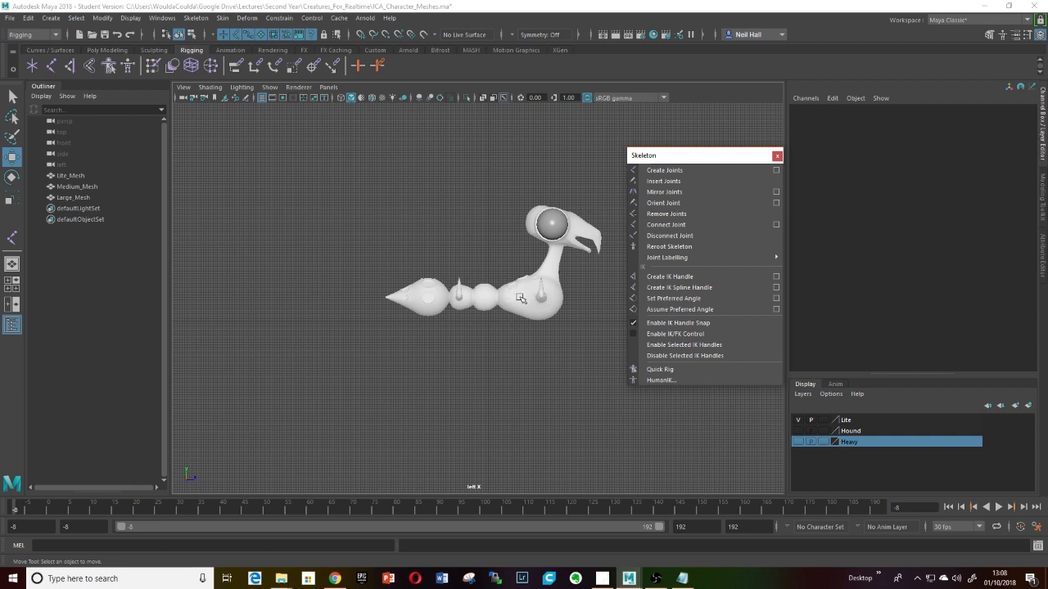
alt+middle_drag(518, 312, 490, 223)
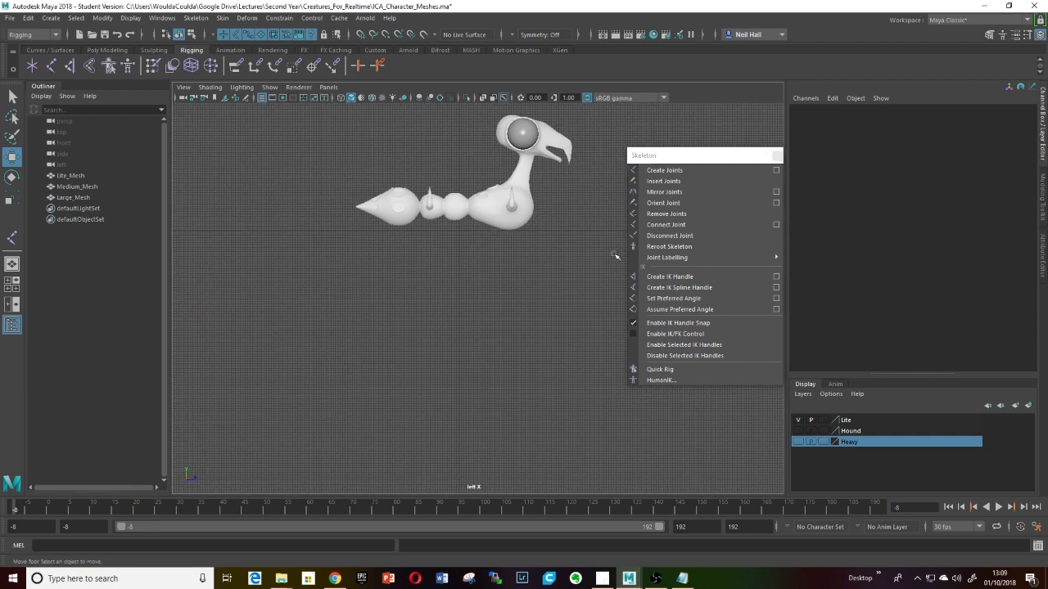
- Start a Create Joints chain with a root joint snapped to the grid origin below the Lite creature's body
click(662, 171)
click(50, 67)
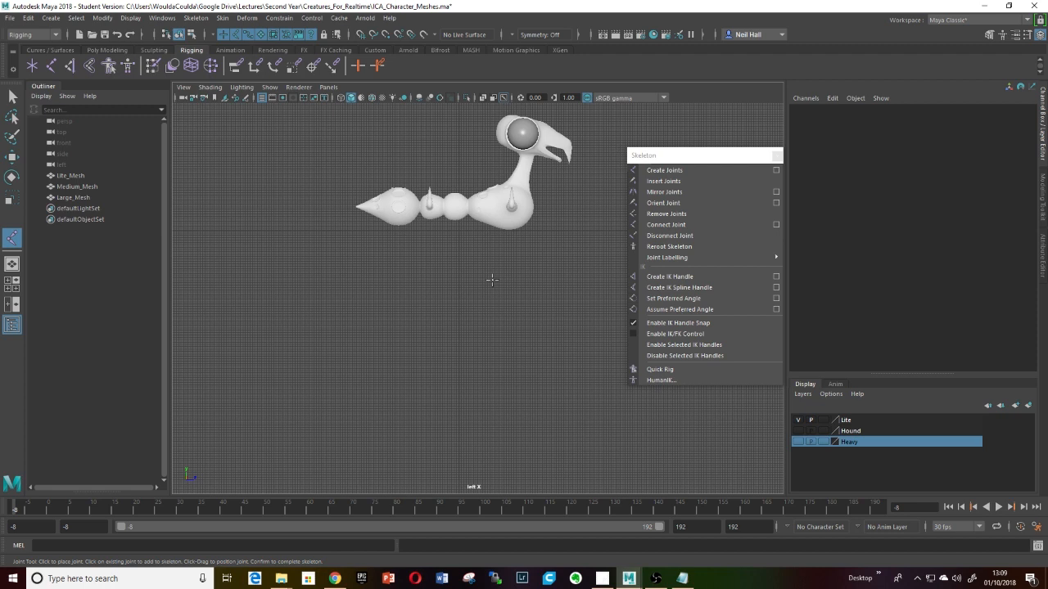
scroll(454, 246, up, 5)
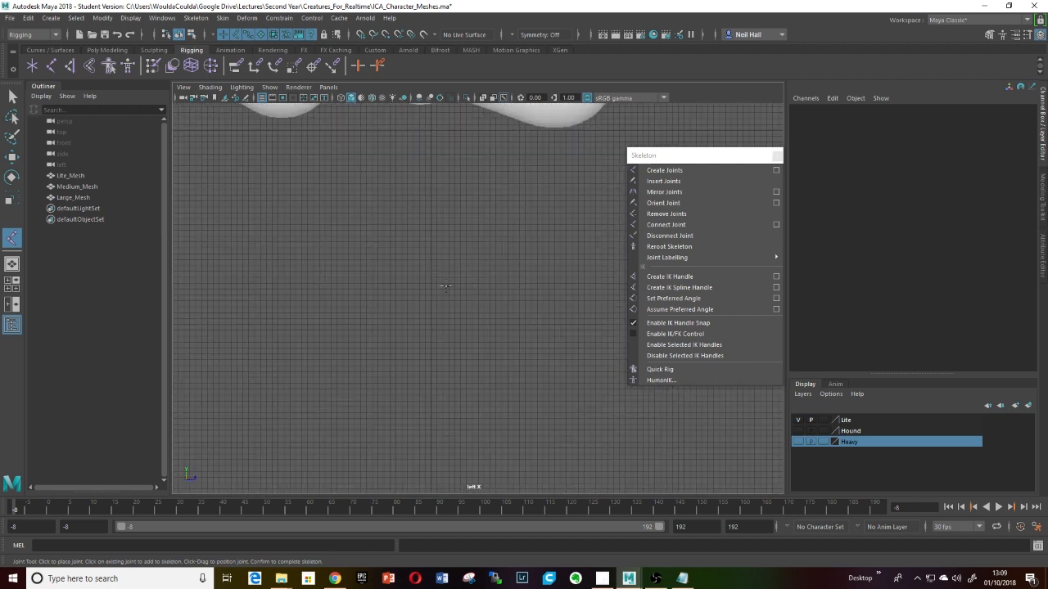
alt+middle_drag(425, 205, 463, 379)
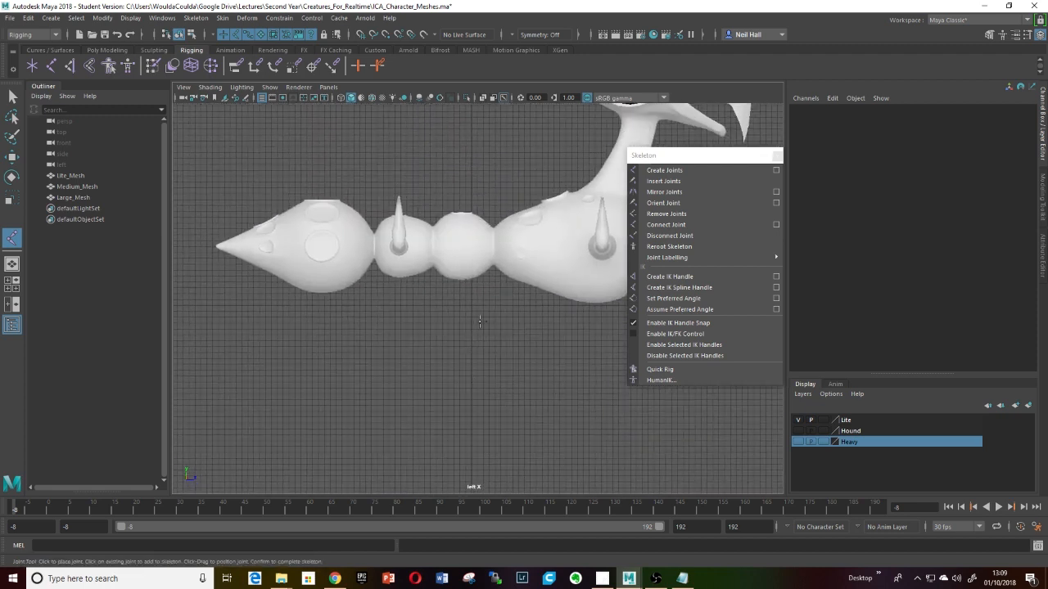
scroll(482, 331, up, 5)
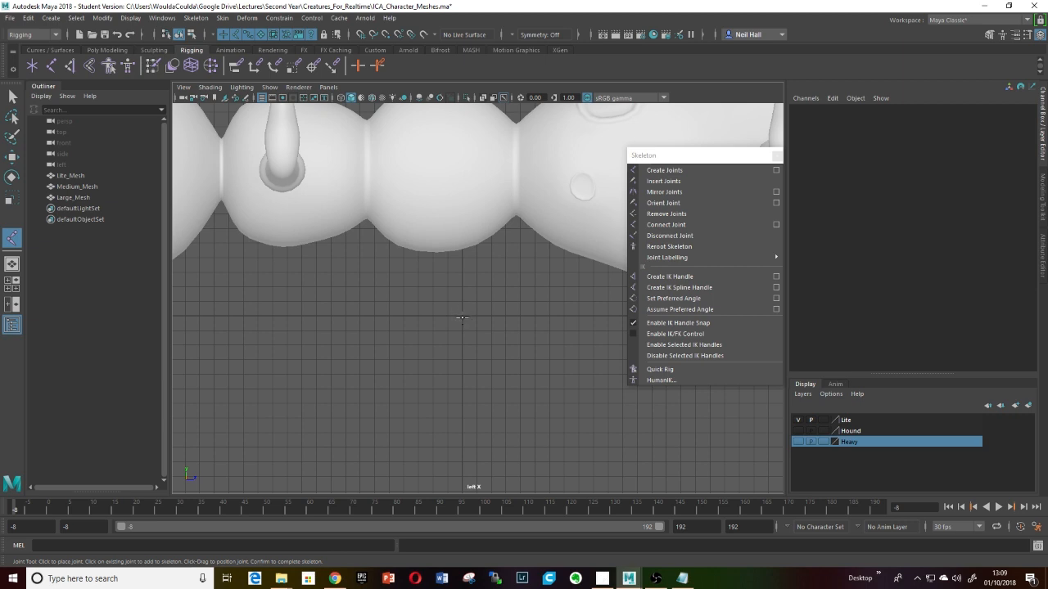
scroll(462, 317, down, 5)
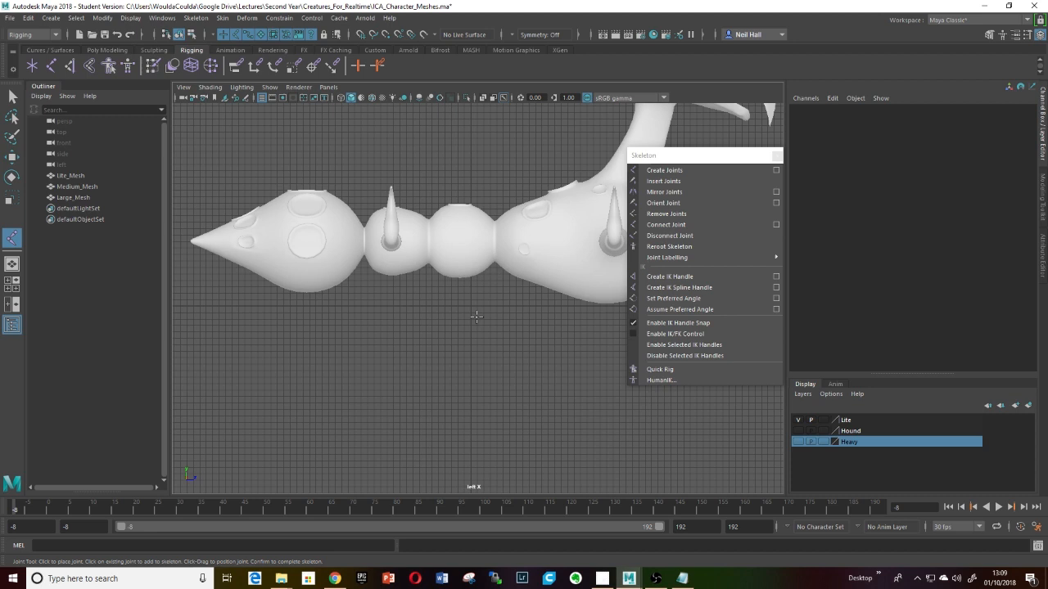
scroll(475, 316, down, 4)
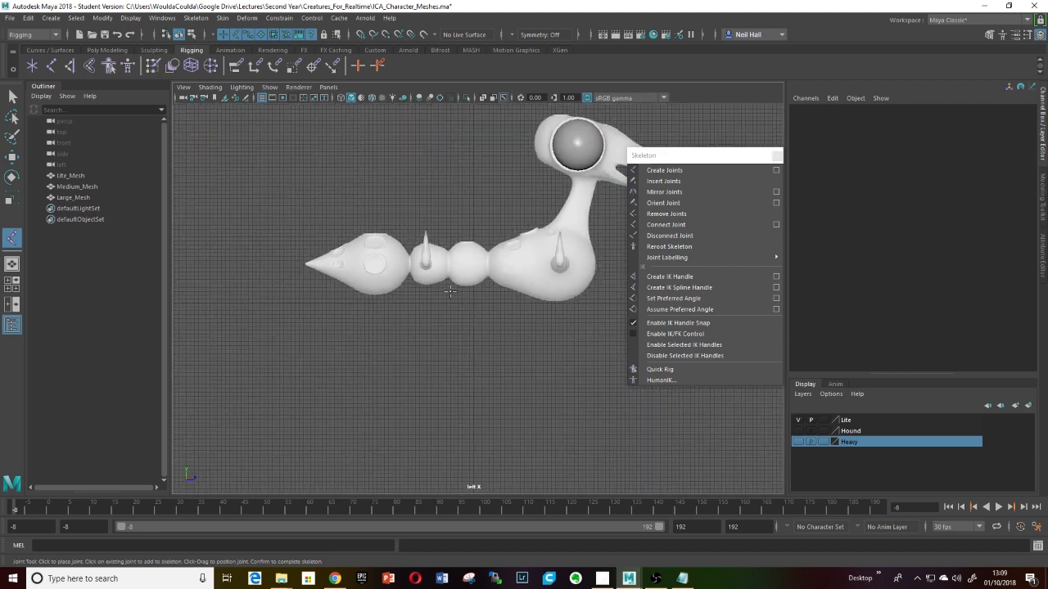
scroll(450, 291, up, 3)
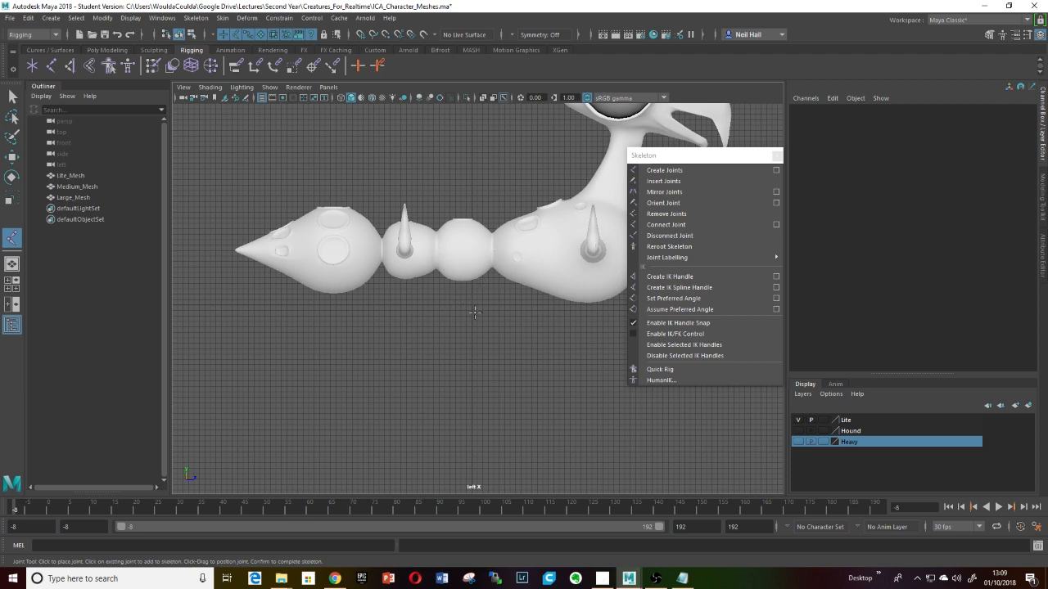
scroll(478, 315, up, 5)
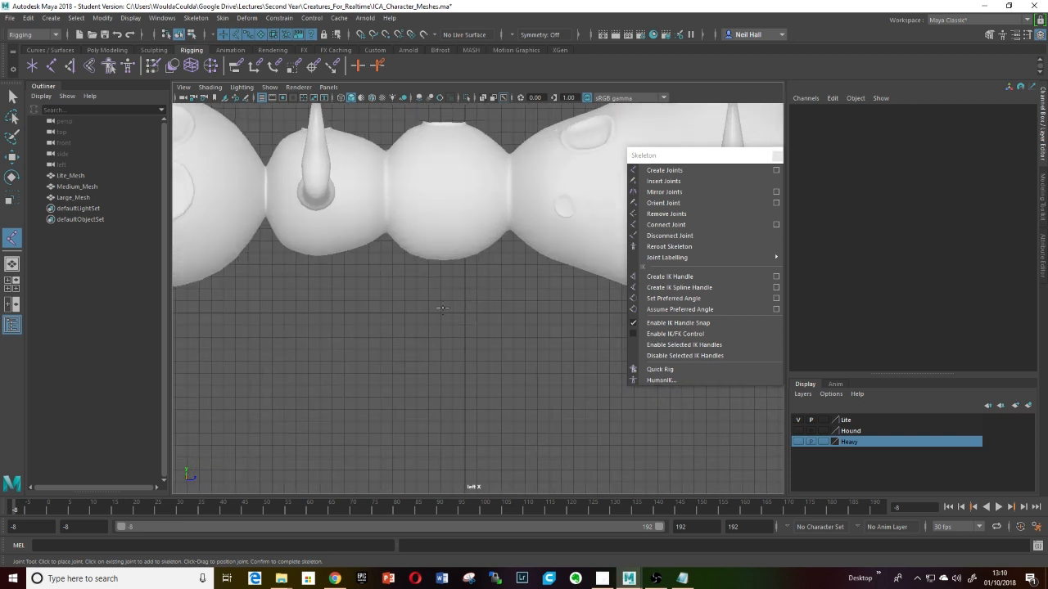
key(x)
click(465, 313)
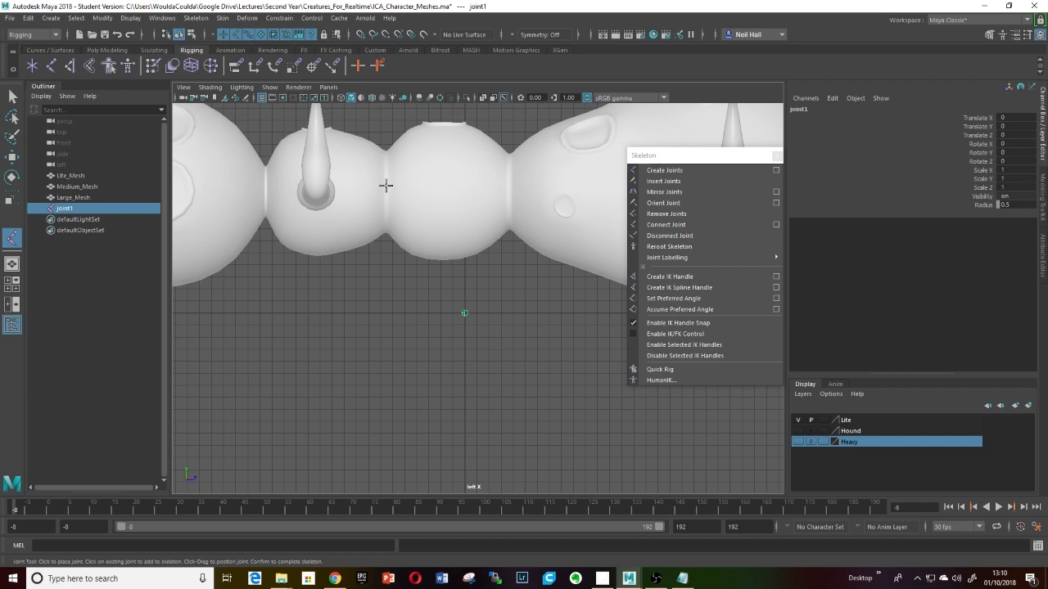
- Continue the chain with joints at both ends of the middle body segment, inside the chest and at the neck's base
click(385, 186)
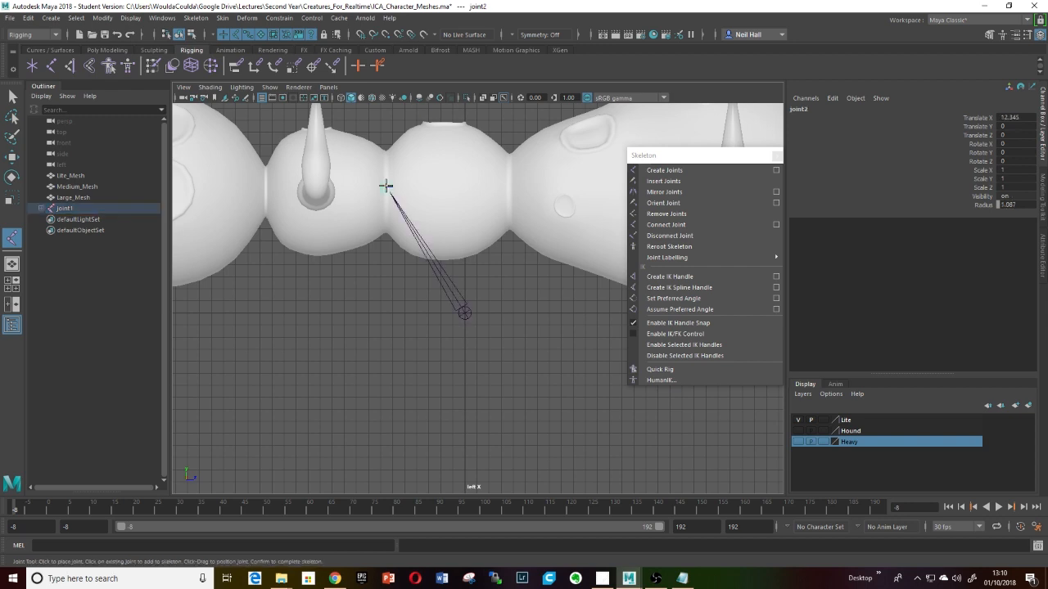
click(509, 185)
alt+middle_drag(489, 206, 297, 251)
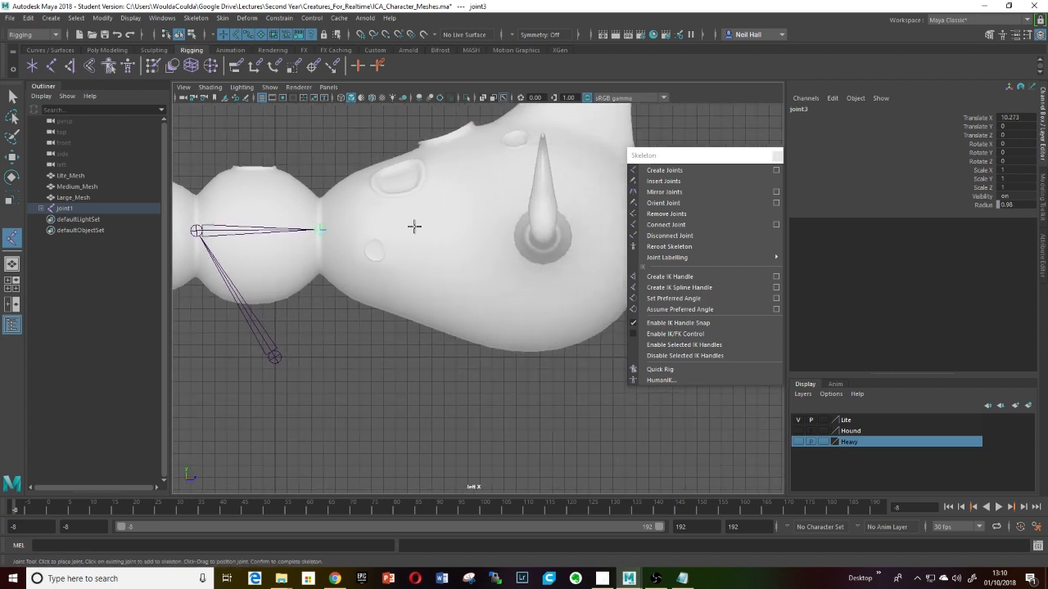
click(473, 223)
click(564, 132)
alt+middle_drag(564, 132, 455, 348)
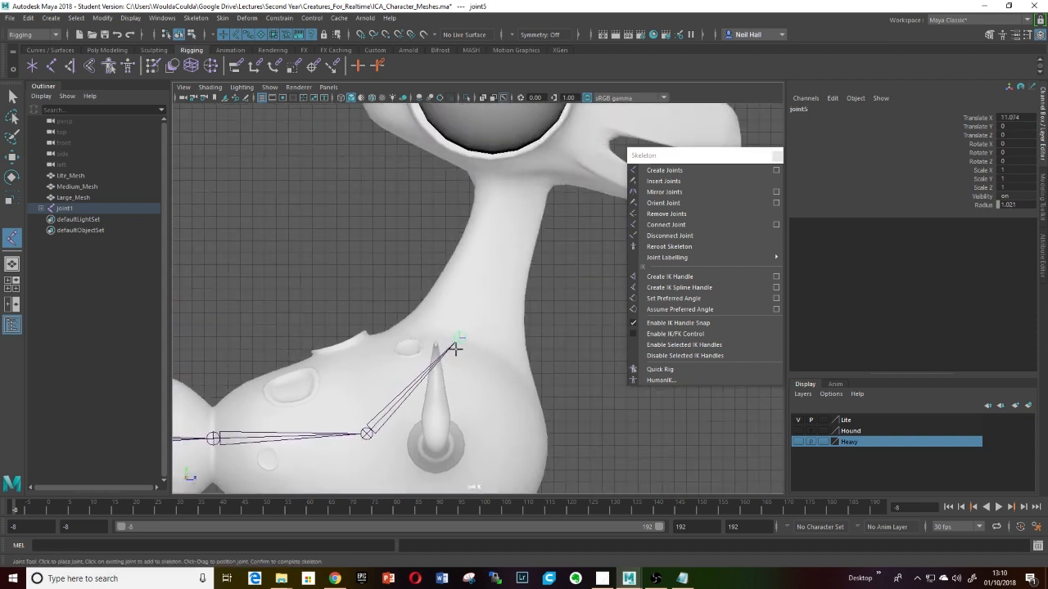
- Add three evenly spaced joints up the neck, ending just below the head
click(481, 282)
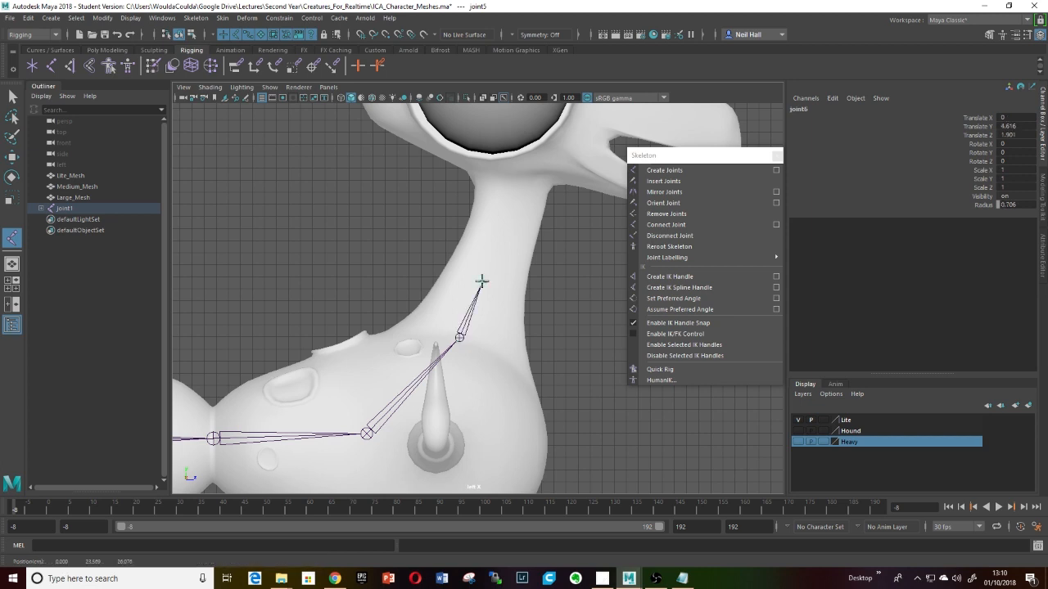
click(499, 233)
click(513, 178)
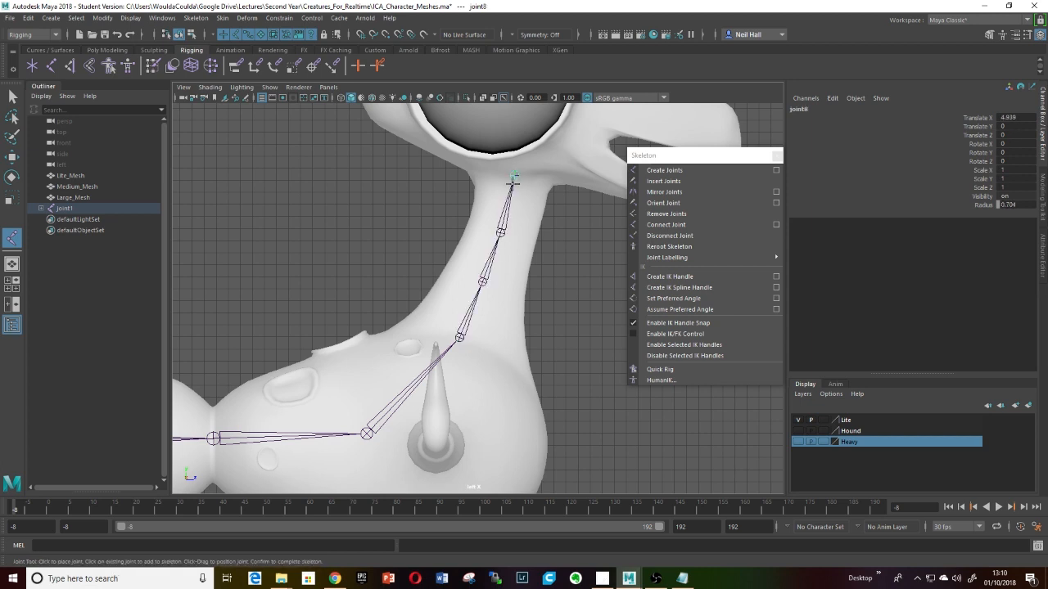
alt+middle_drag(512, 182, 478, 275)
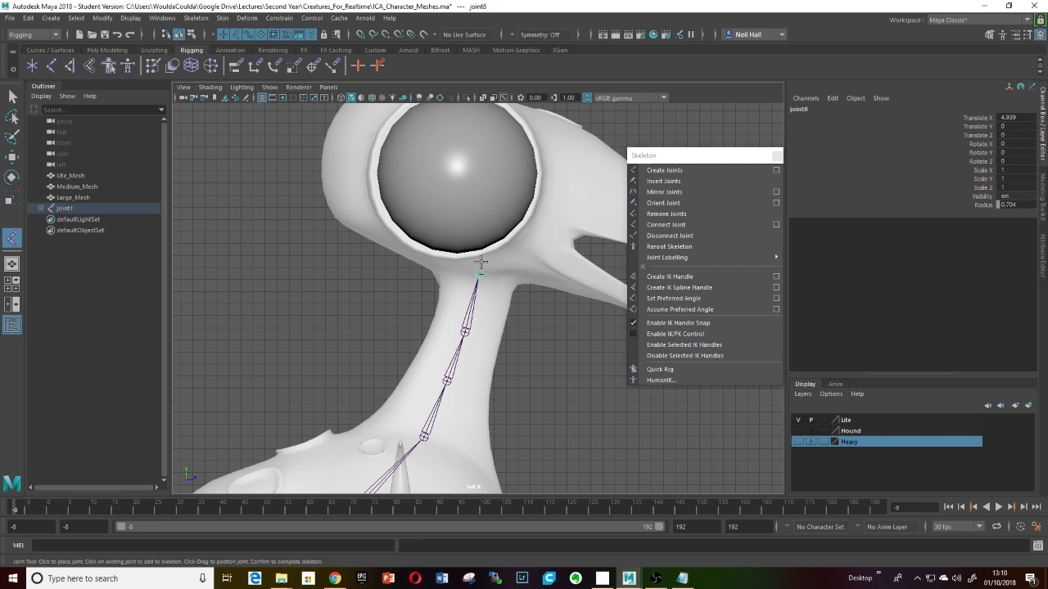
- Add a head joint over the eye, a jaw joint just in front of it and an end joint at the lower beak's tip
click(490, 184)
scroll(505, 210, down, 2)
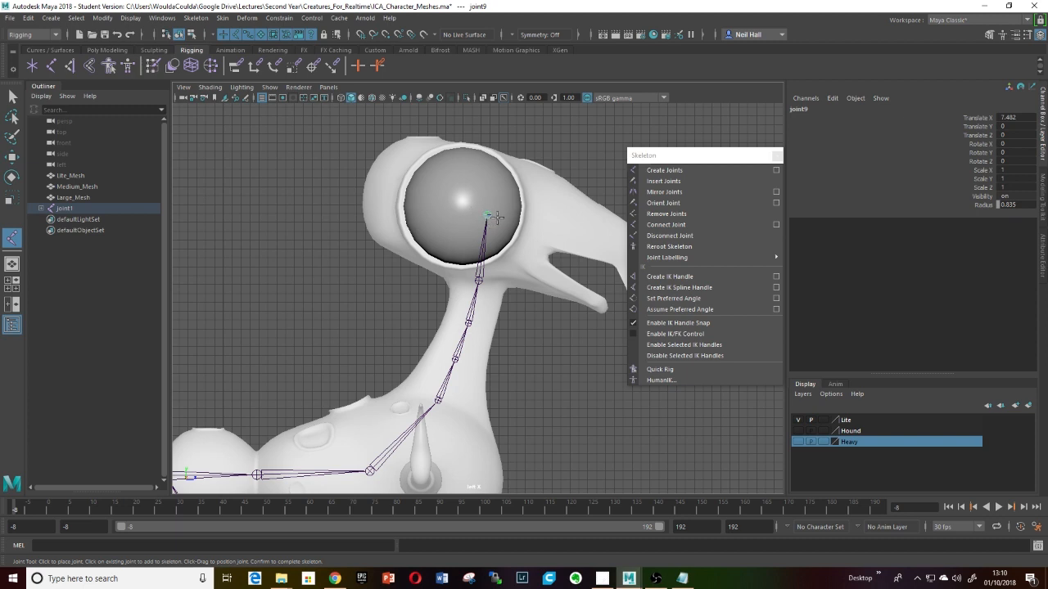
click(496, 217)
click(603, 311)
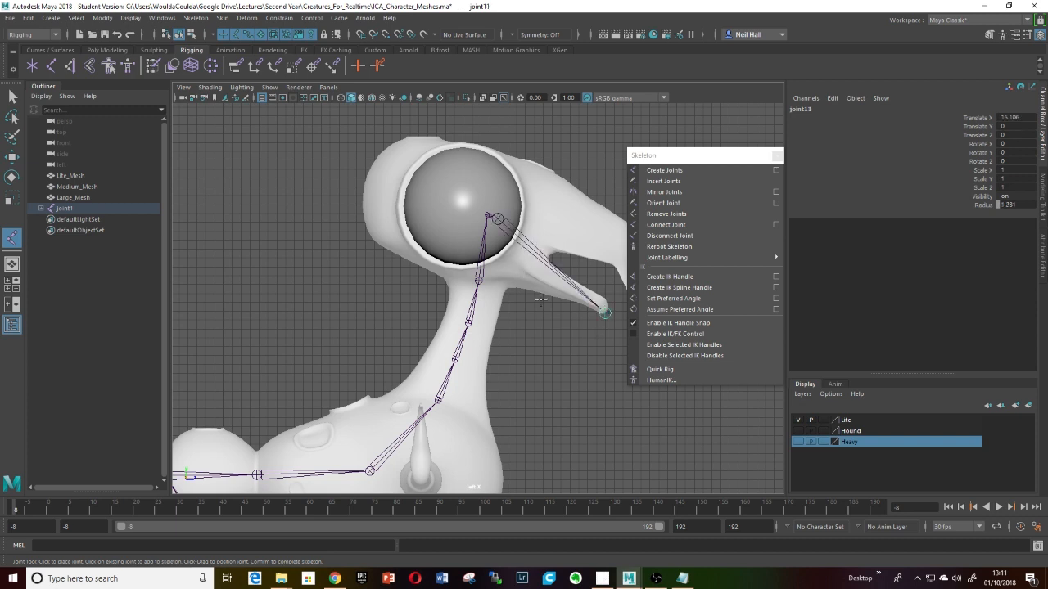
scroll(540, 300, down, 1)
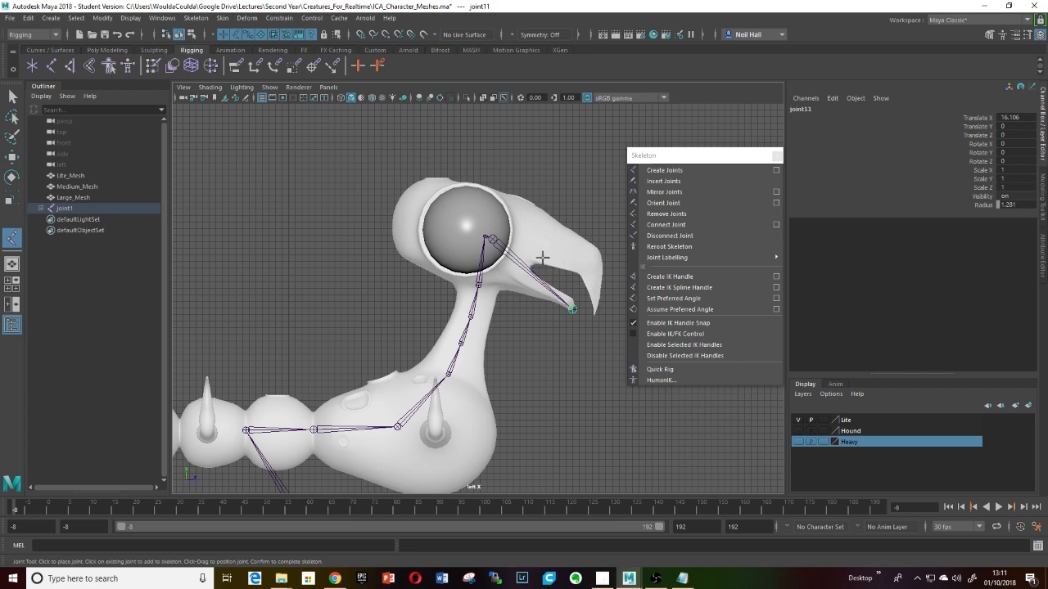
scroll(480, 243, up, 3)
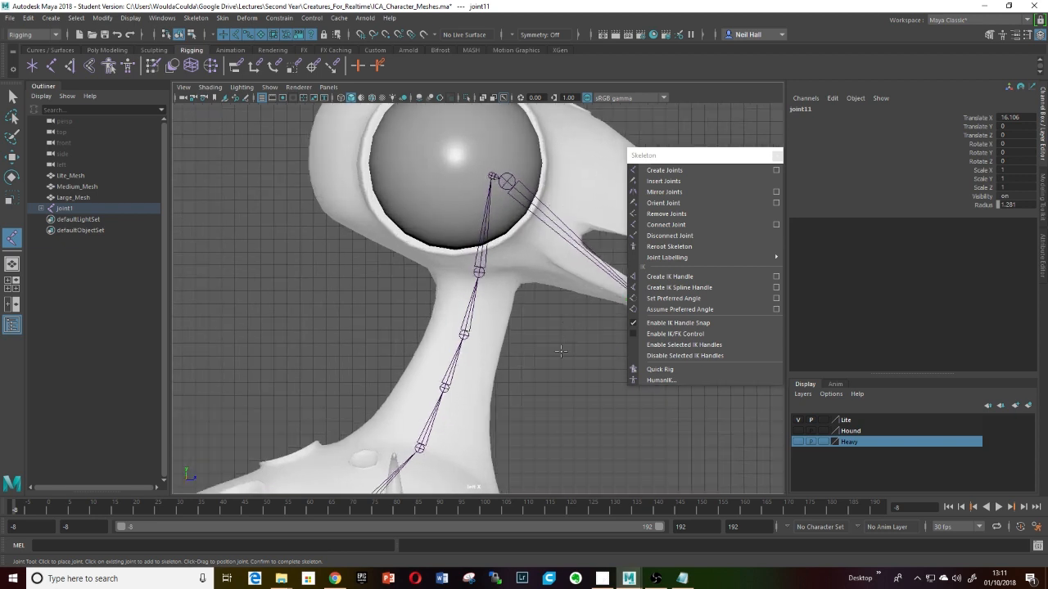
- Finish the joint chain at the lower beak's tip and remove the stray joint below the jaw
key(Return)
key(w)
middle_drag(561, 351, 466, 302)
key(ctrl+z)
scroll(528, 306, down, 3)
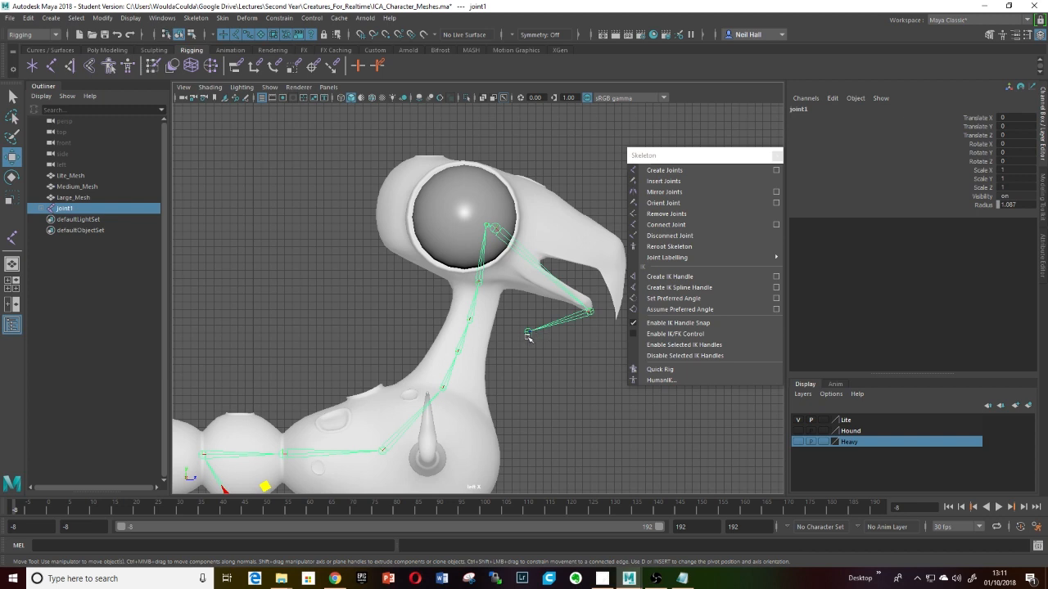
click(527, 333)
click(541, 367)
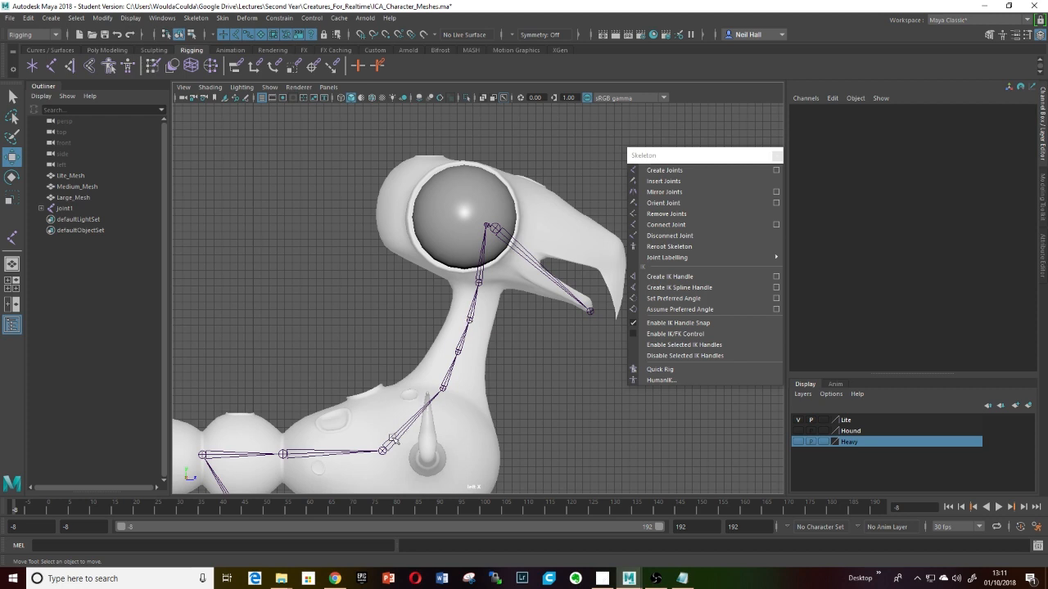
- Create a separate two-joint tail chain from the junction in front of the large rear segment to the tail's pointed tip
alt+middle_drag(371, 425, 631, 301)
scroll(471, 352, up, 5)
alt+middle_drag(359, 374, 442, 335)
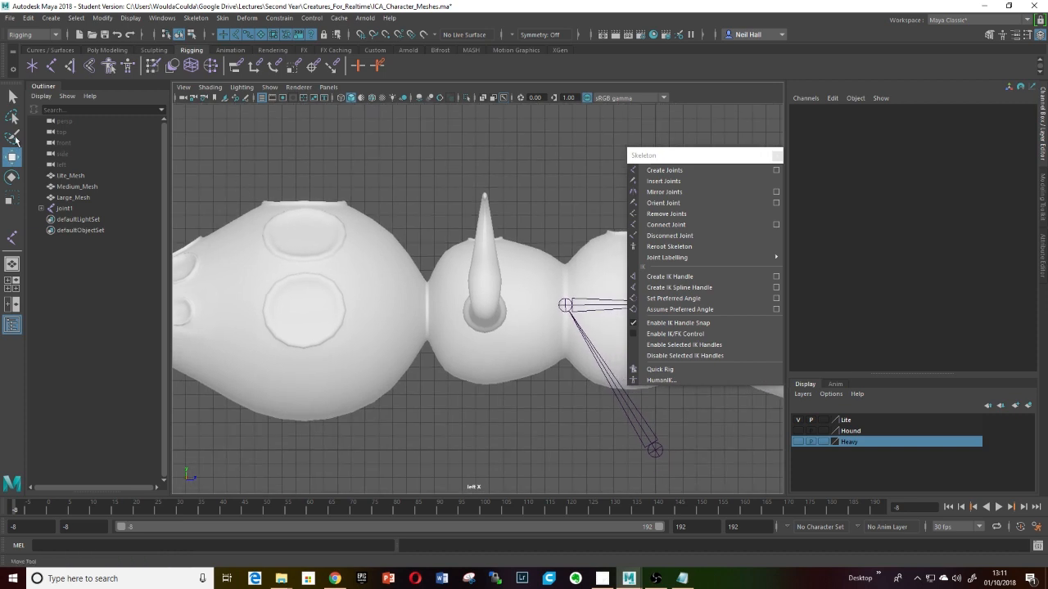
click(52, 66)
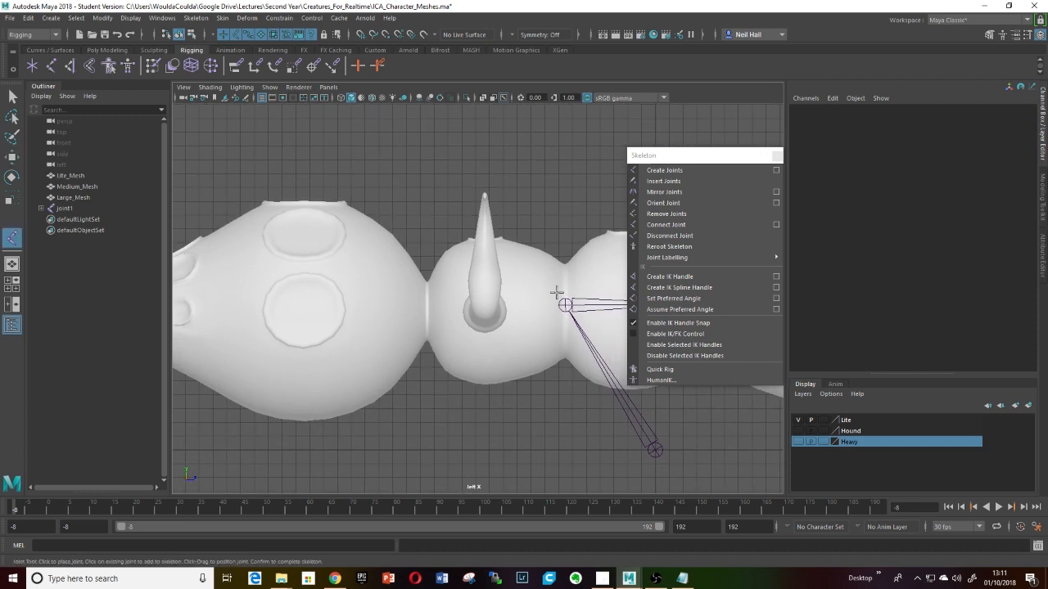
click(427, 305)
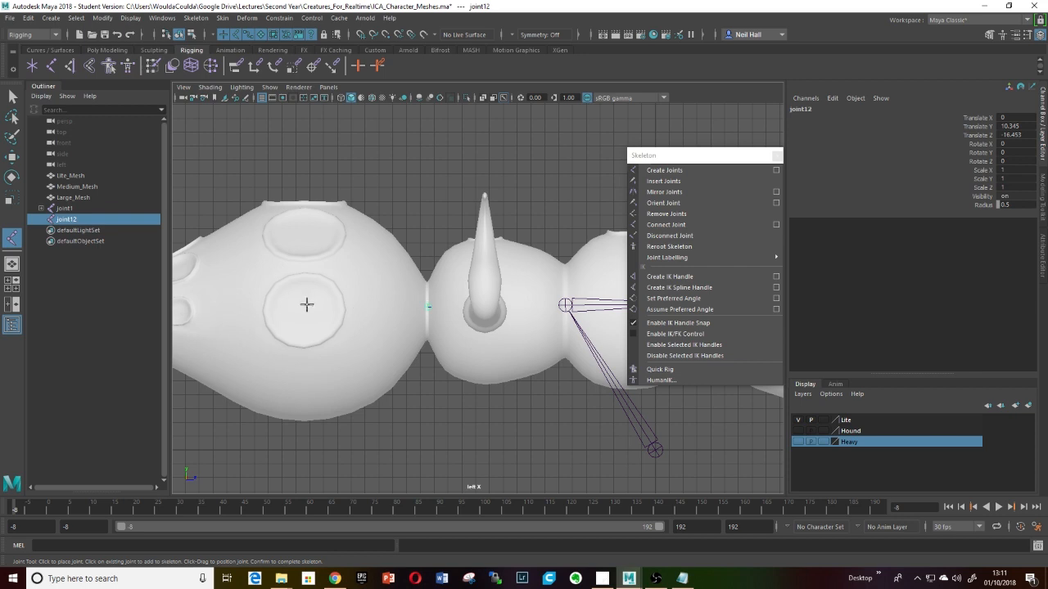
alt+middle_drag(274, 306, 448, 304)
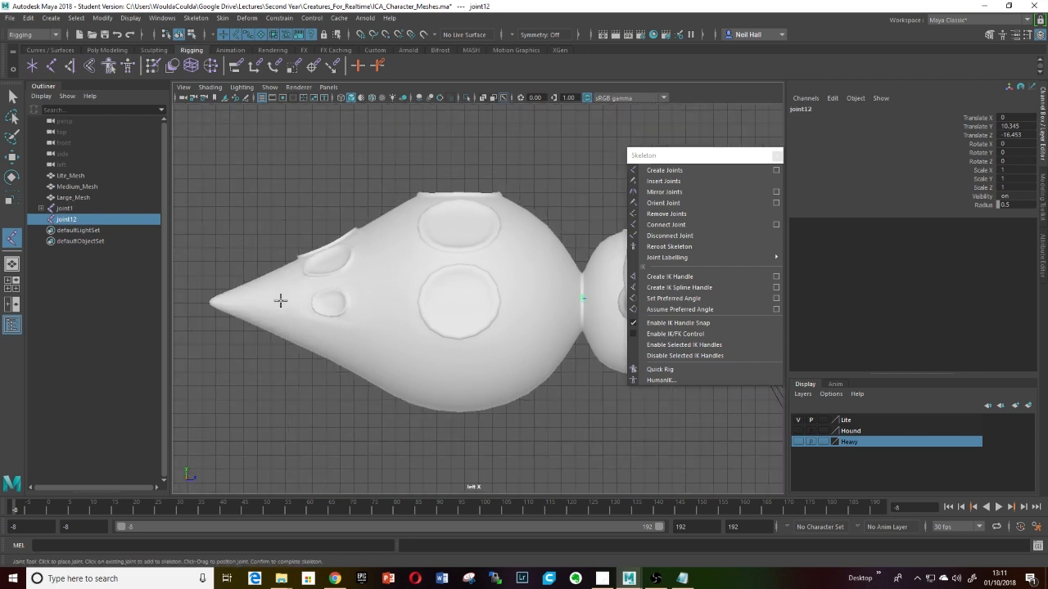
click(209, 303)
key(w)
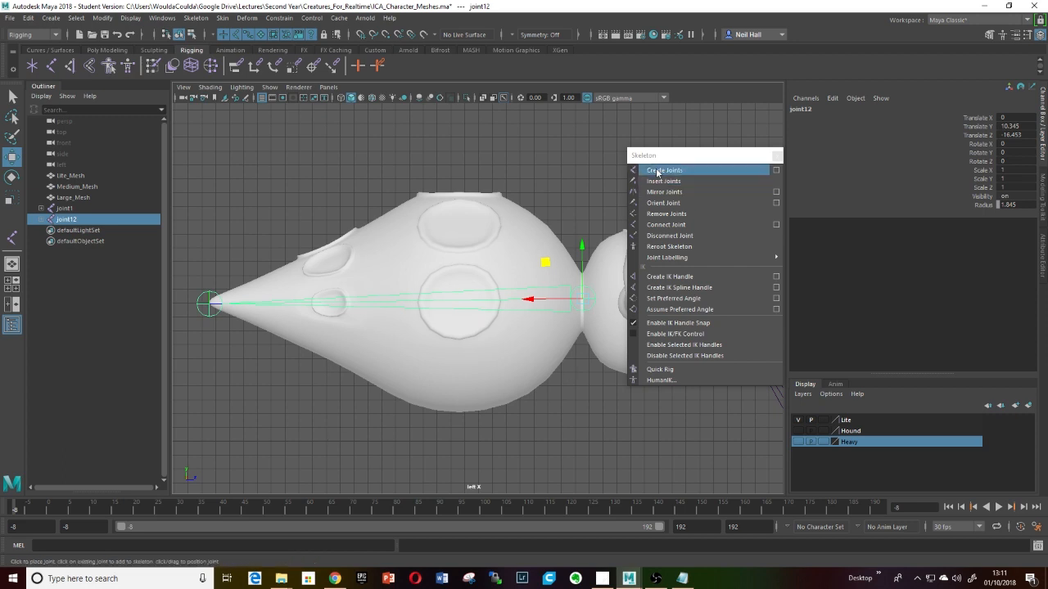
- Move the floating Skeleton window off the viewport so it no longer covers the creature
drag(668, 158, 841, 210)
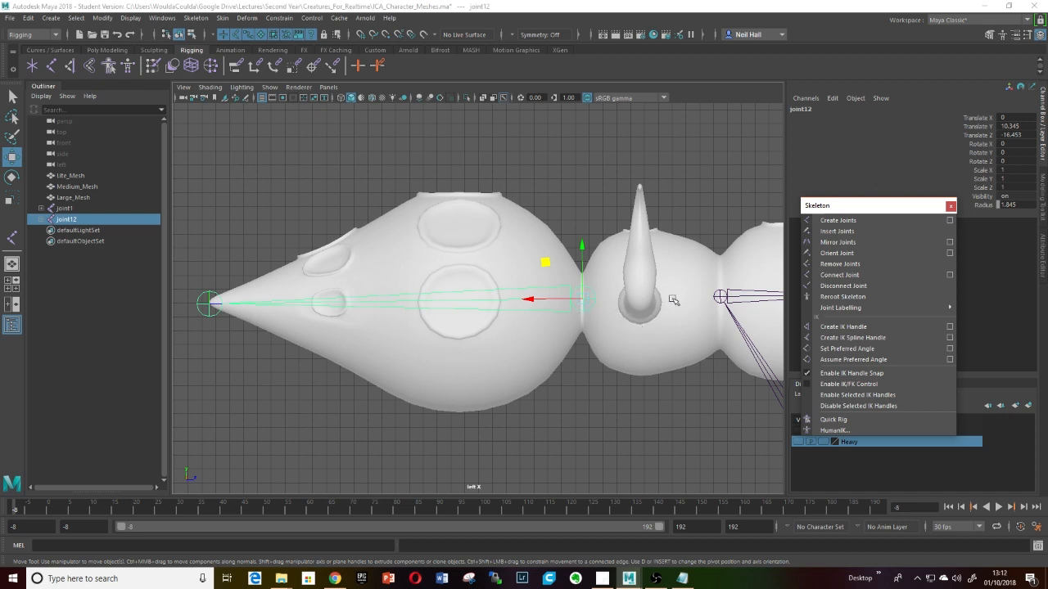
scroll(672, 316, down, 4)
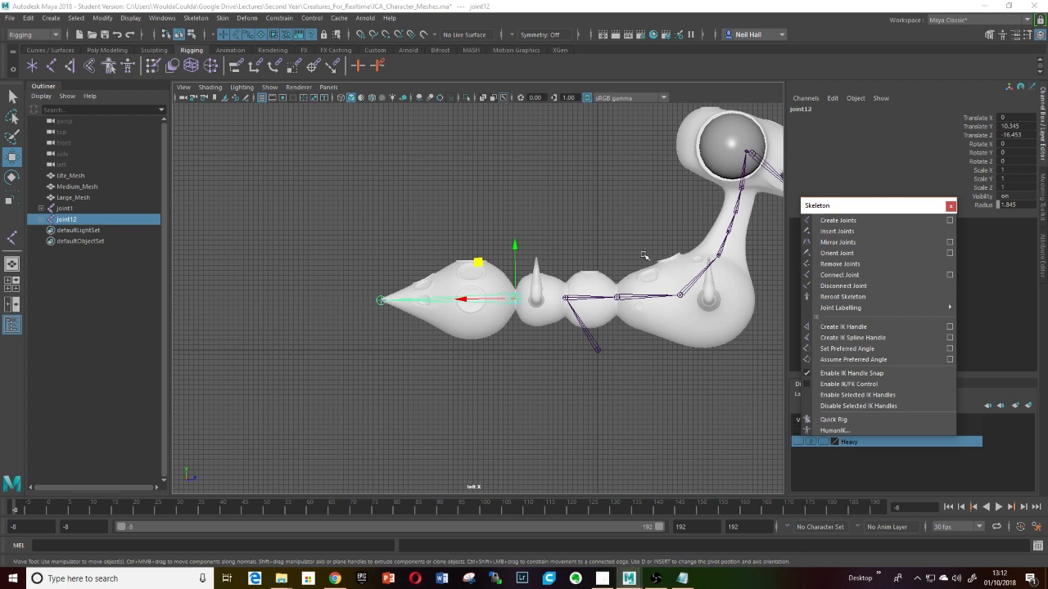
alt+middle_drag(642, 256, 482, 288)
scroll(530, 254, up, 5)
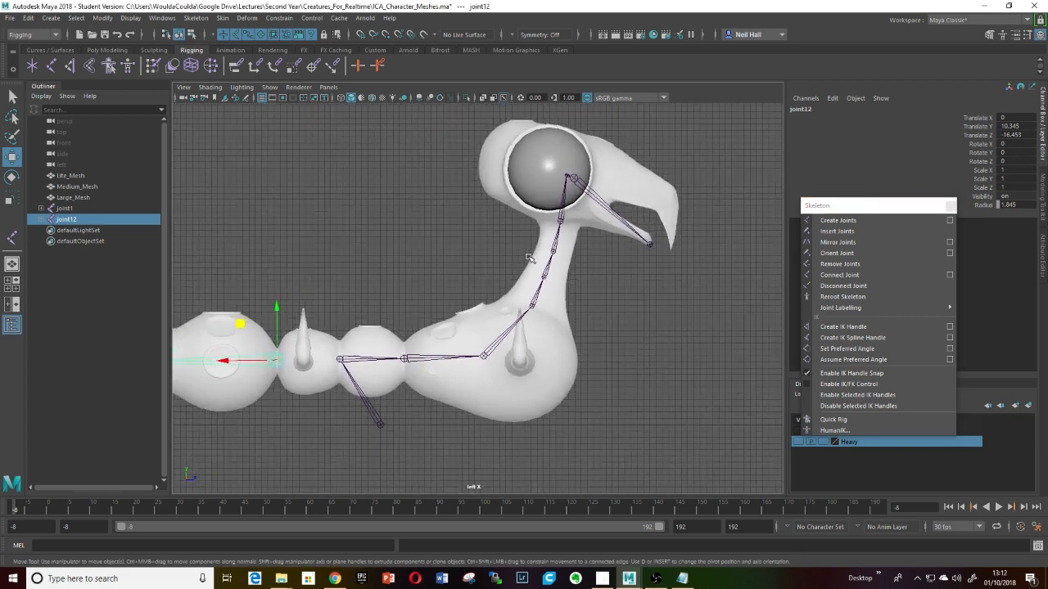
key(f)
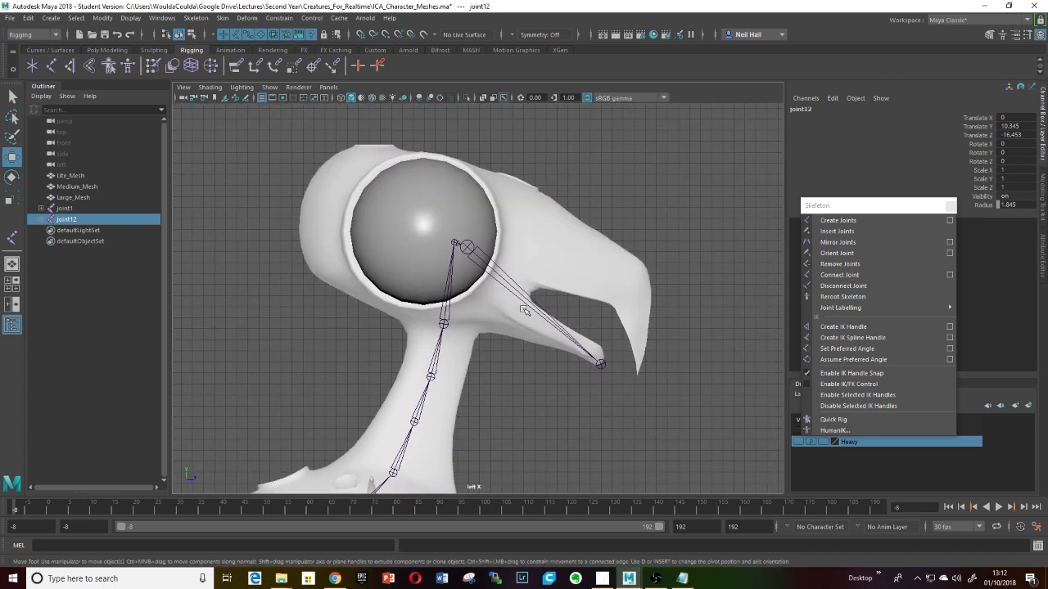
- Move only the jaw joint down to the jaw hinge behind the mouth opening, keeping its end joint at the lower beak's tip
scroll(491, 315, up, 3)
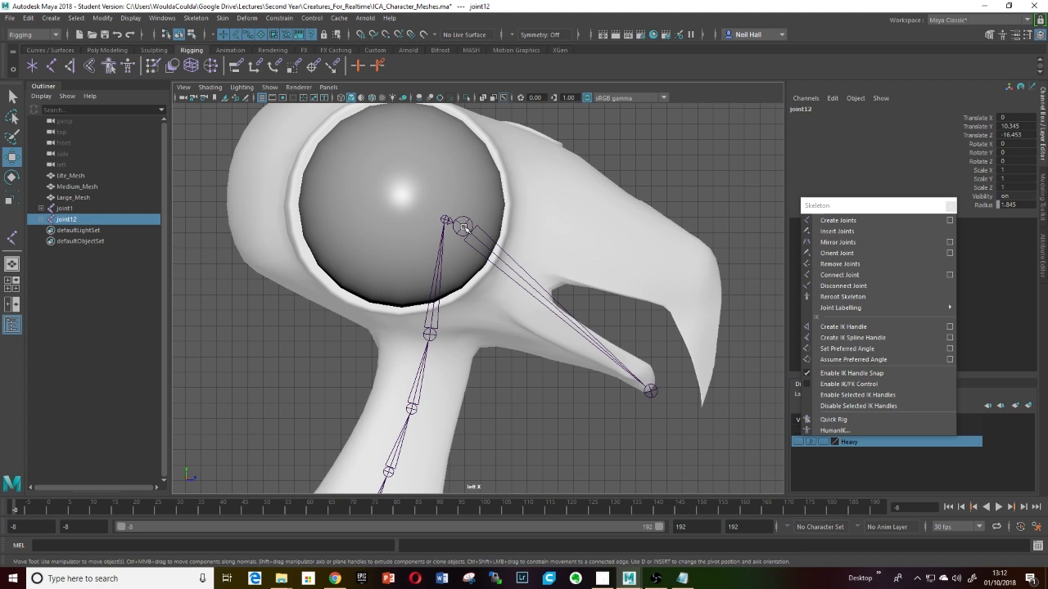
click(464, 227)
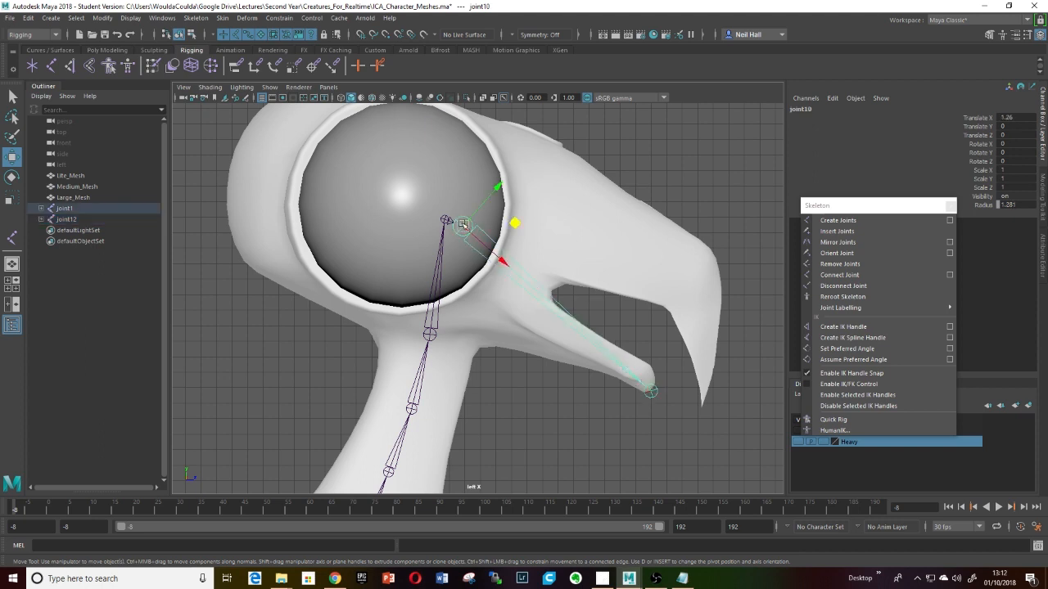
mouse_move(514, 226)
middle_down()
mouse_move(601, 236)
mouse_move(554, 264)
mouse_move(532, 231)
middle_up()
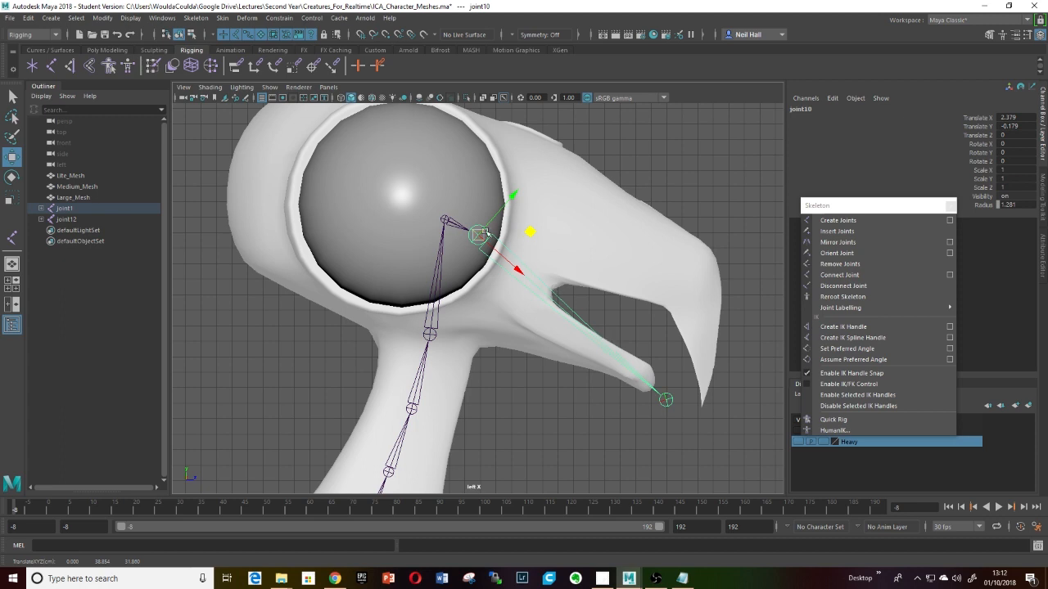
key(ctrl+z)
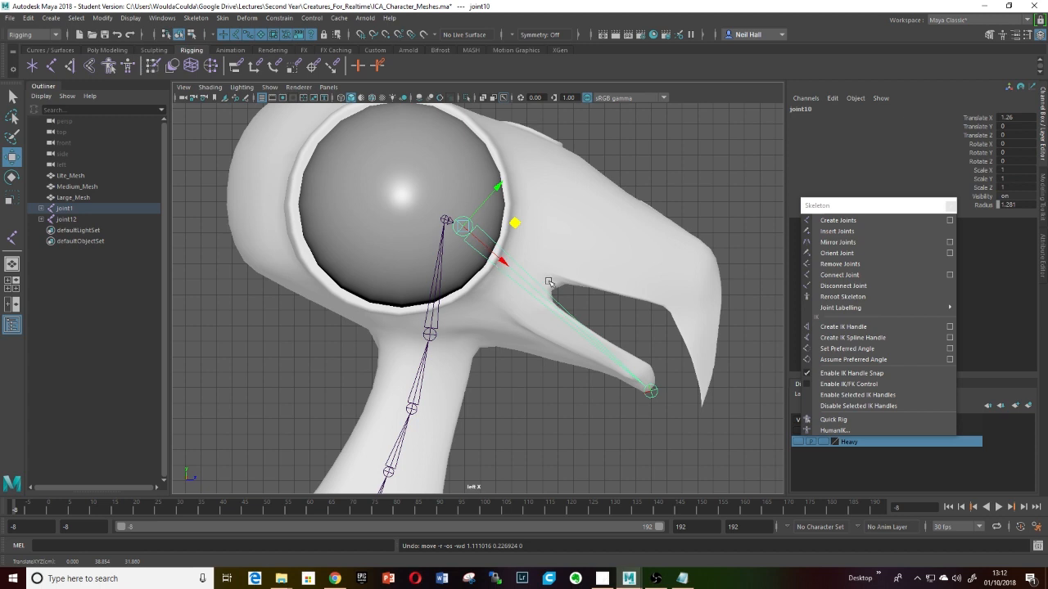
key(Insert)
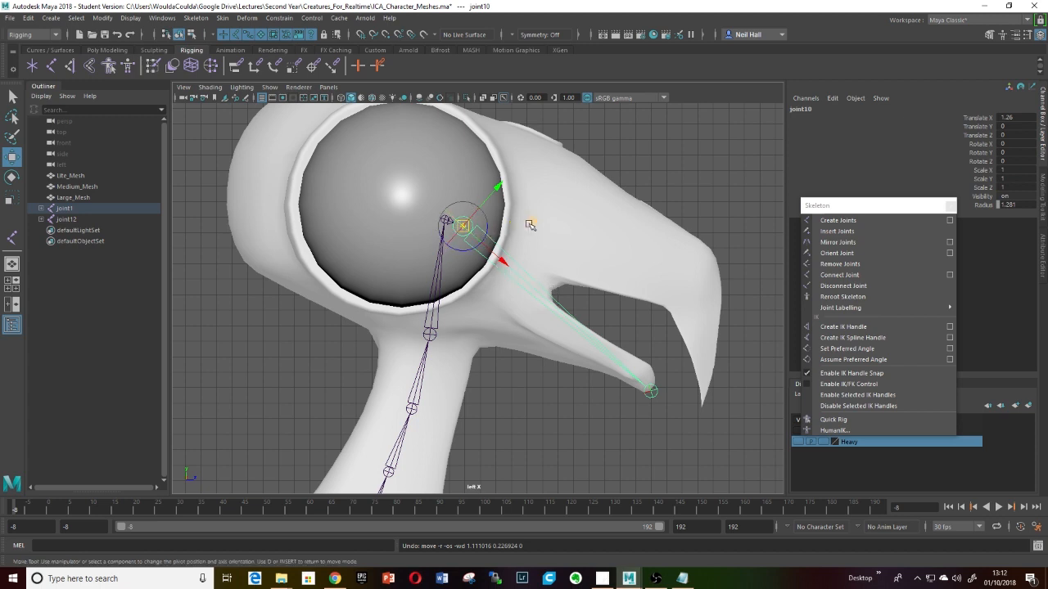
middle_drag(533, 224, 579, 293)
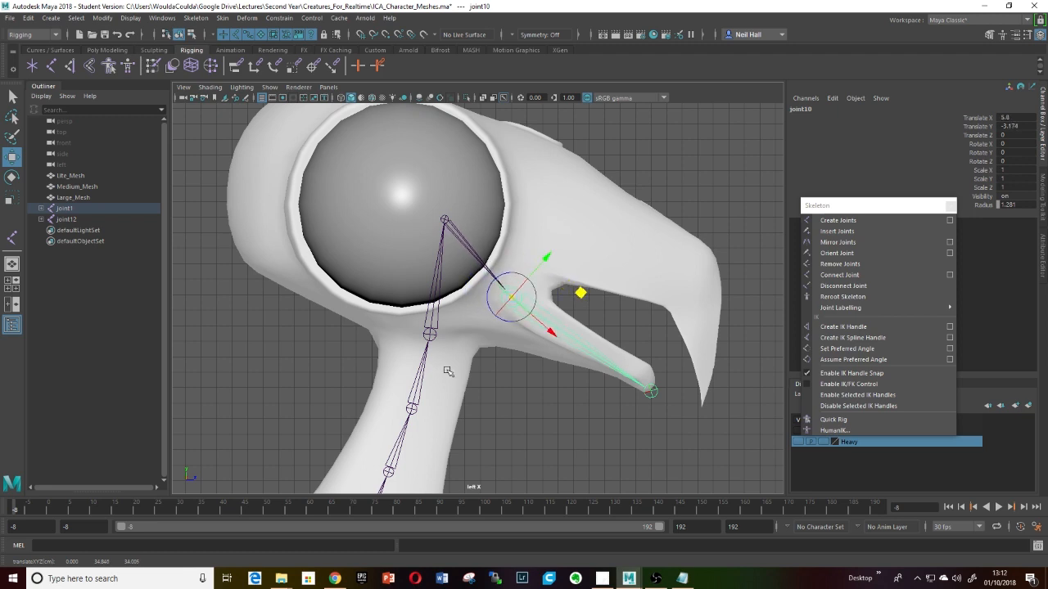
- Shift only the head joint slightly down and forward inside the eye, keeping the jaw joints in place
click(444, 219)
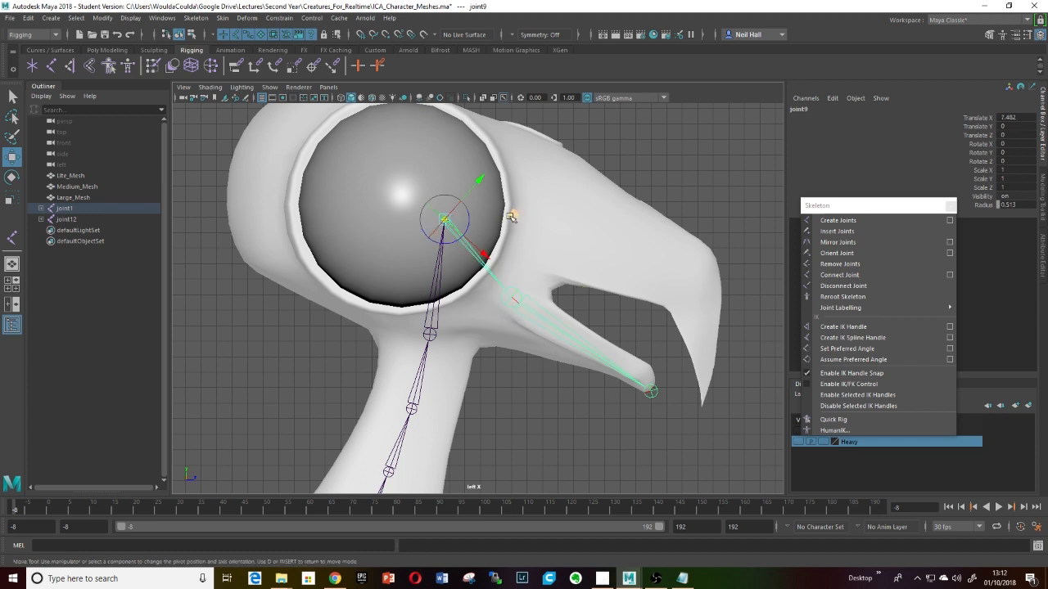
mouse_move(510, 216)
middle_down()
mouse_move(512, 273)
mouse_move(470, 198)
mouse_move(503, 236)
mouse_move(512, 287)
mouse_move(510, 213)
mouse_move(519, 228)
middle_up()
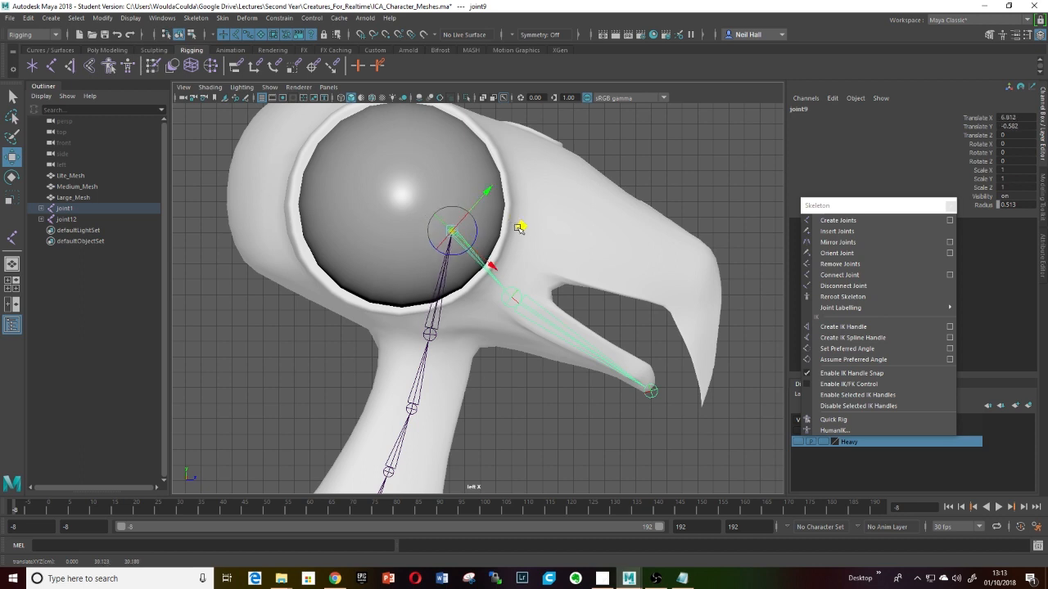
scroll(505, 348, down, 2)
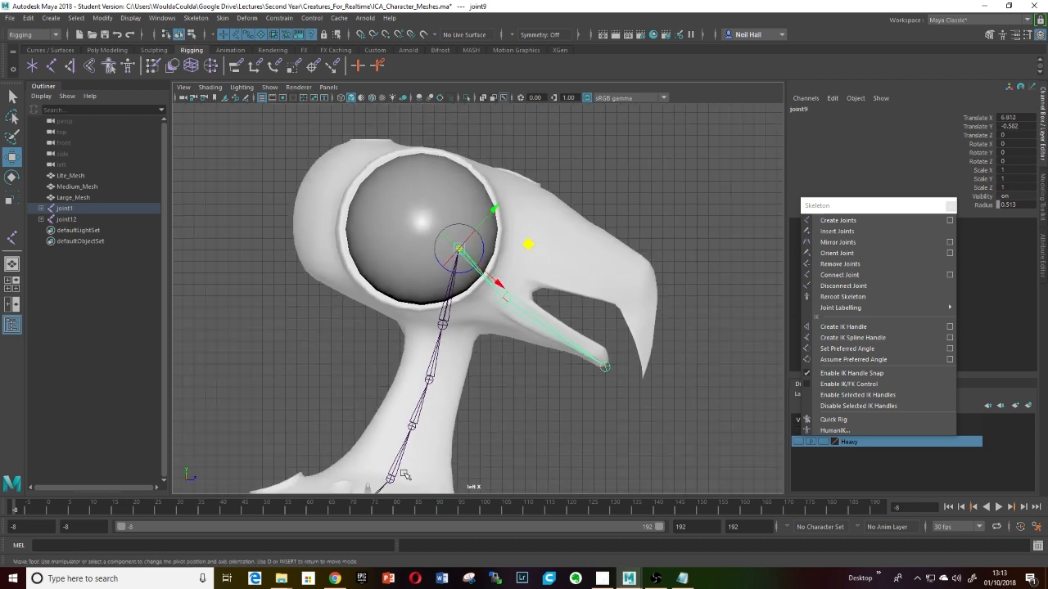
- Examine the joint placement from the neck along the body segments to the tail's tip
alt+middle_drag(364, 452, 447, 320)
alt+middle_drag(358, 416, 446, 342)
alt+middle_drag(420, 390, 470, 422)
scroll(489, 388, up, 3)
scroll(488, 384, down, 3)
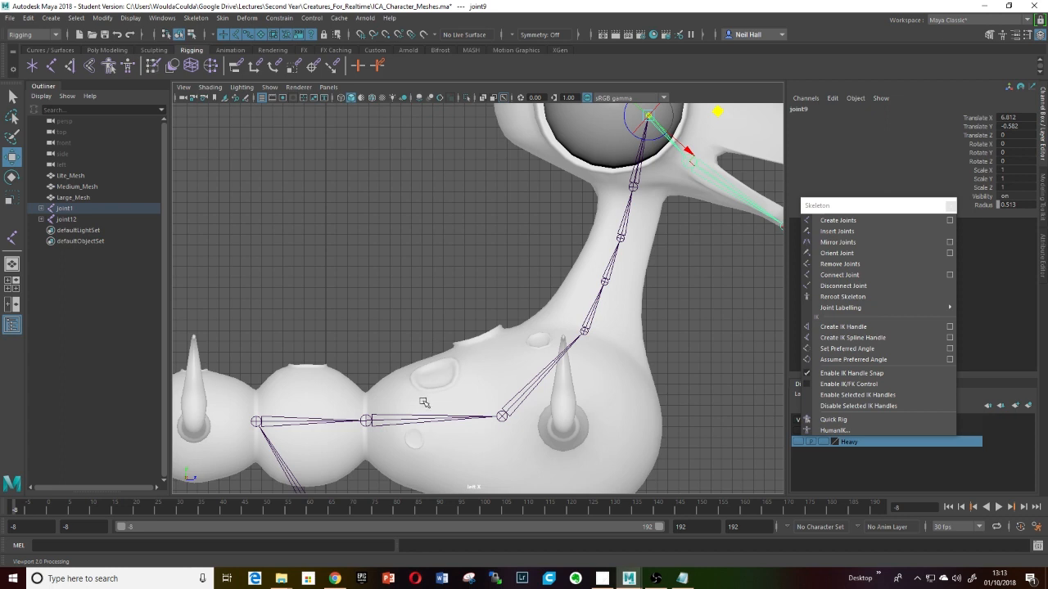
alt+middle_drag(379, 407, 580, 328)
scroll(538, 351, up, 1)
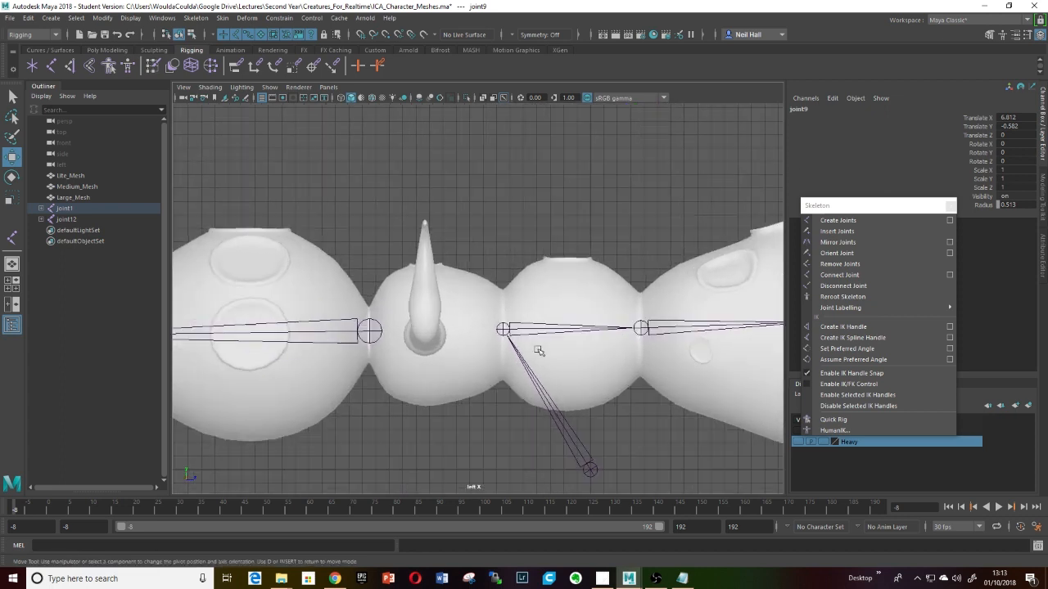
scroll(537, 352, down, 2)
alt+middle_drag(376, 365, 432, 321)
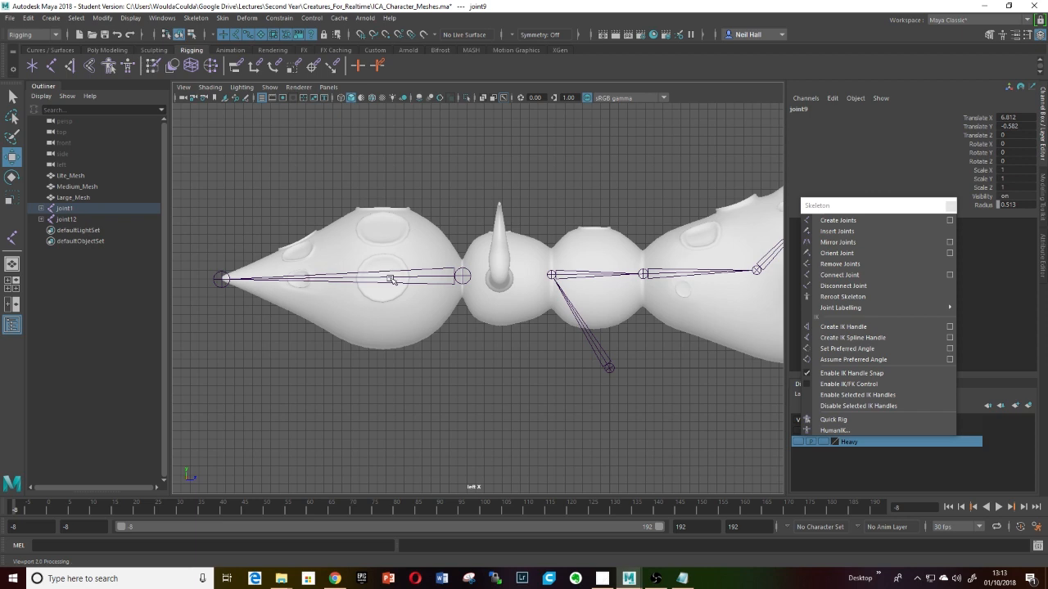
- Insert two joints along the tail bone, near the tip and at the rear segment's middle, and try inserting one in the front spine bone
click(837, 231)
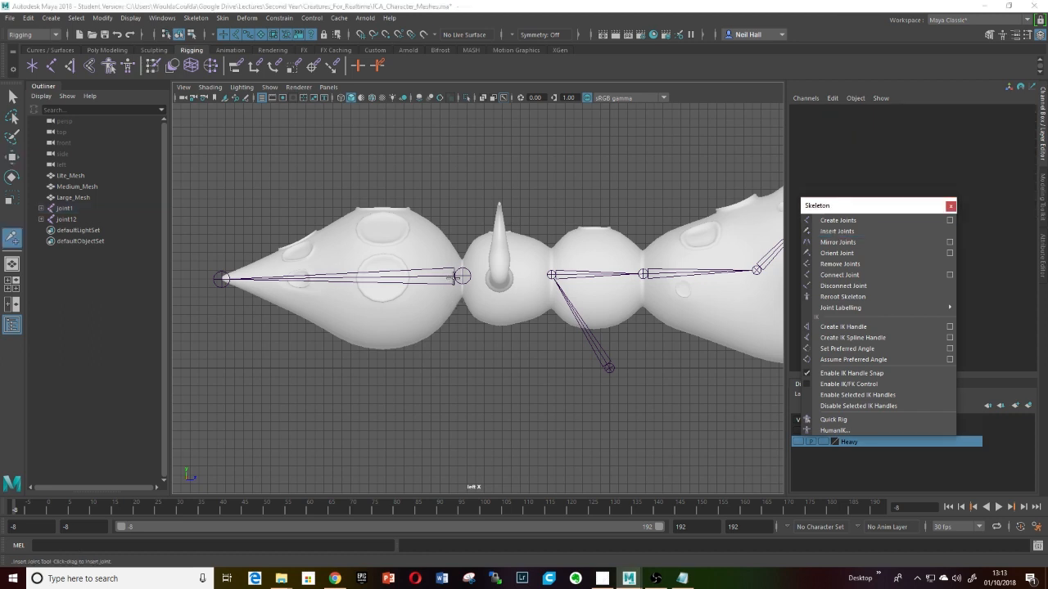
click(461, 276)
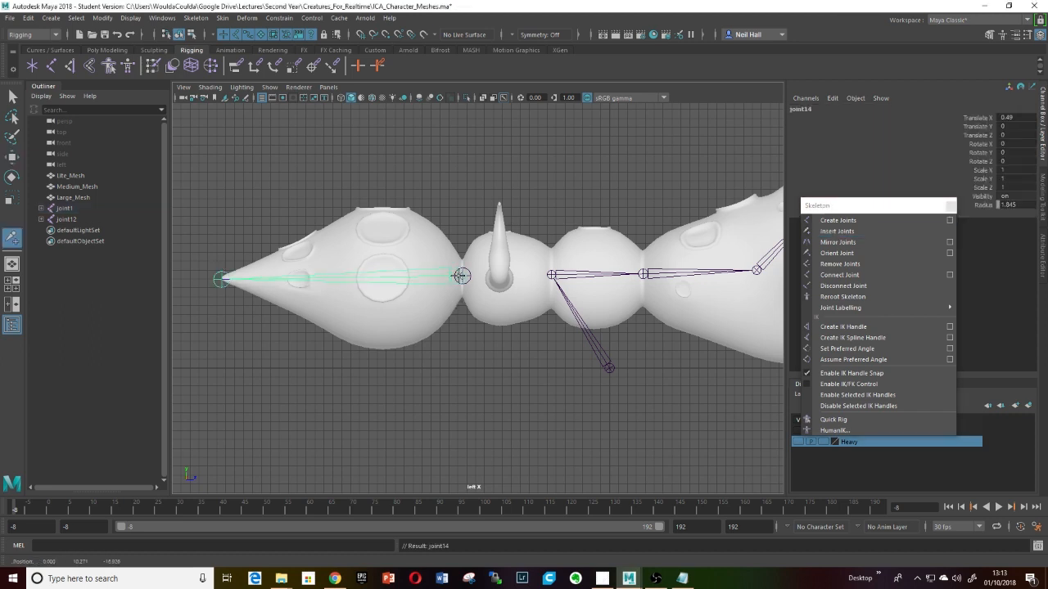
drag(430, 276, 293, 279)
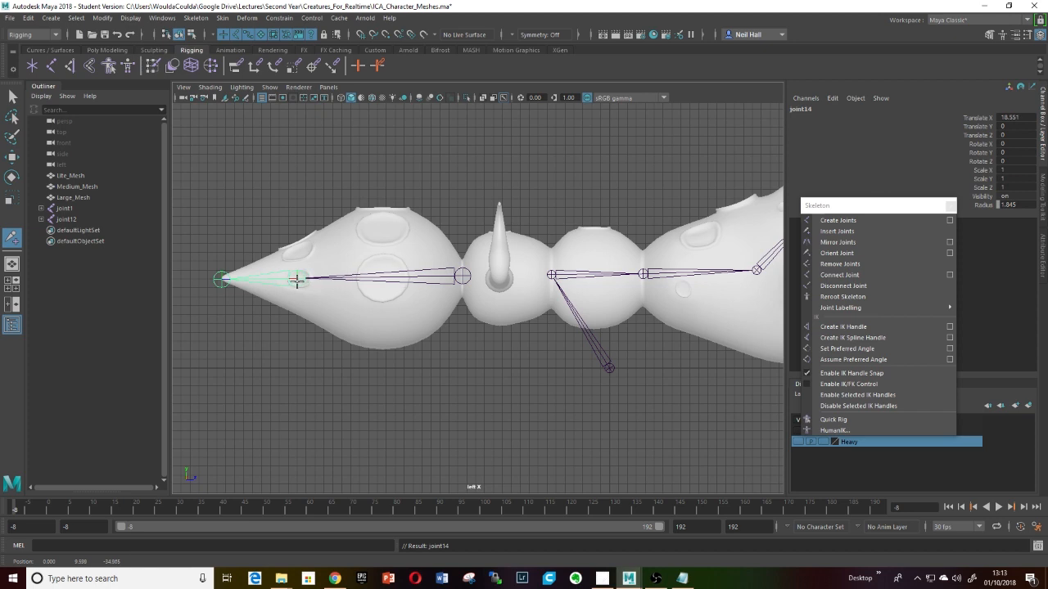
drag(462, 275, 381, 277)
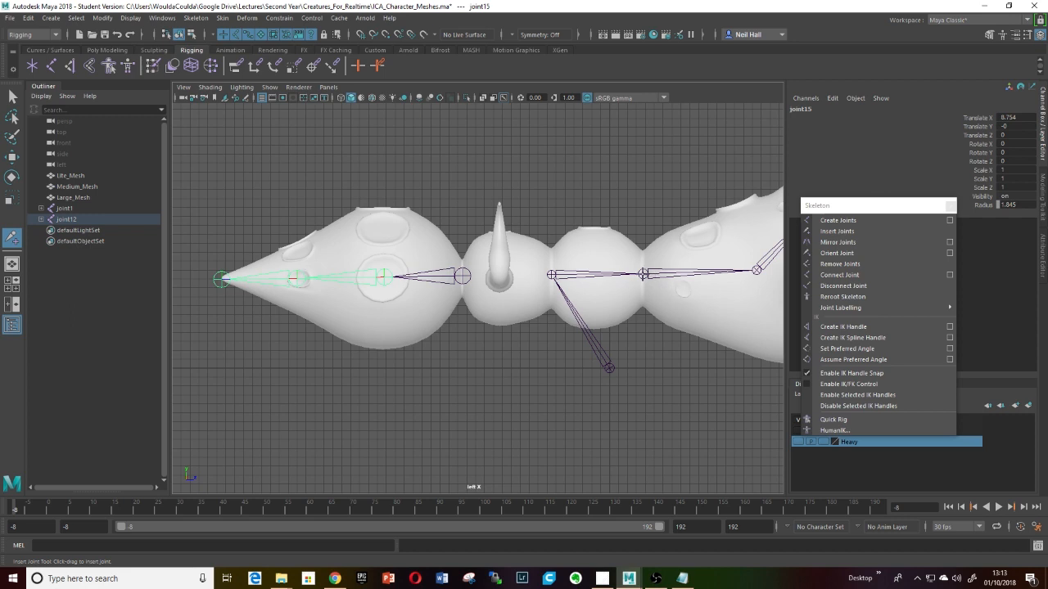
drag(644, 274, 692, 275)
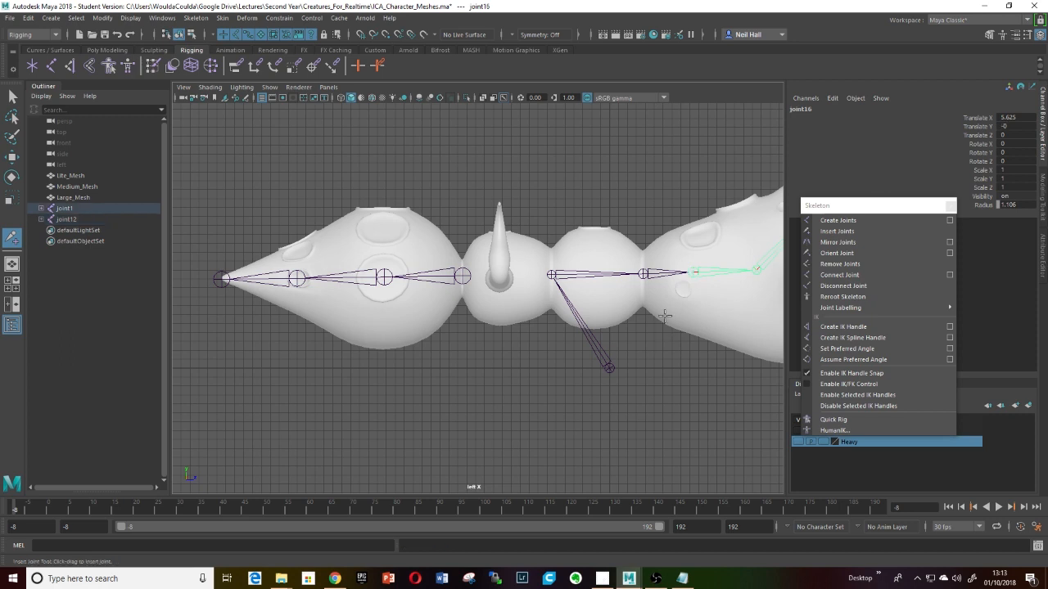
key(ctrl+z)
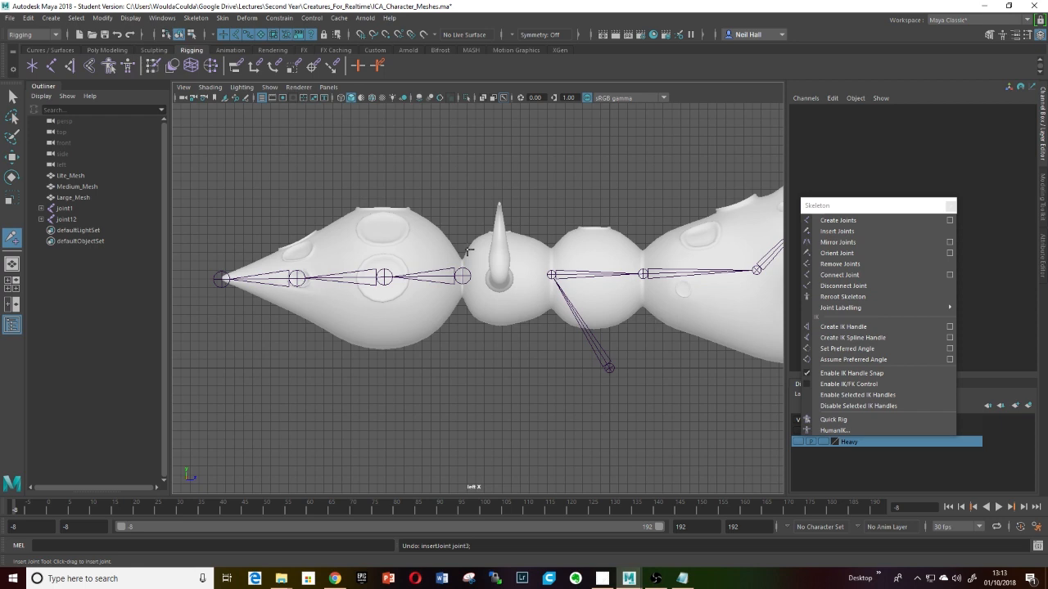
- Remove the two inserted tail joints so one bone spans from the segment junction to the tail's tip
key(q)
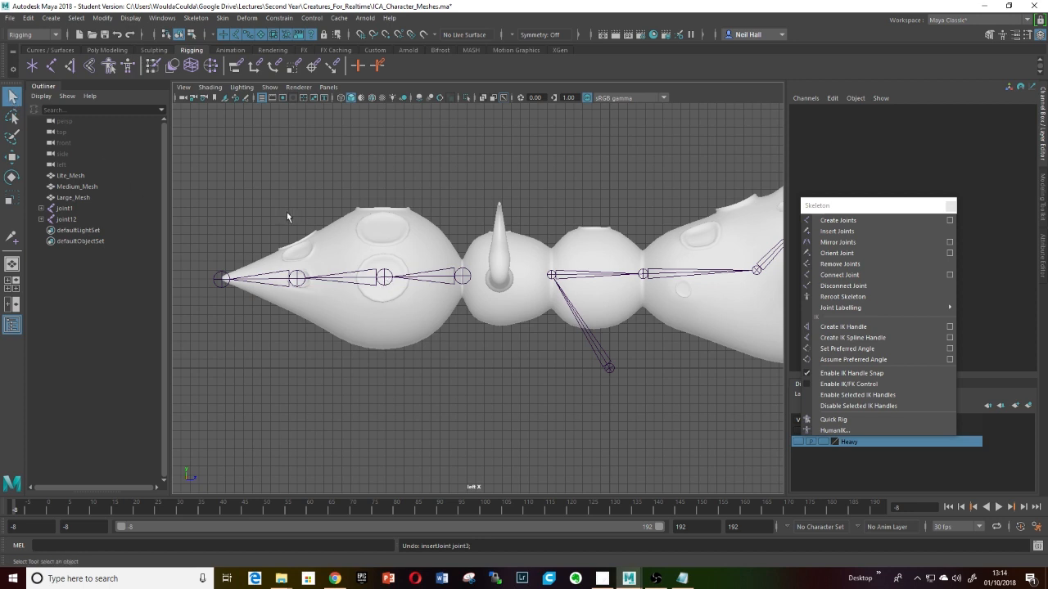
click(384, 279)
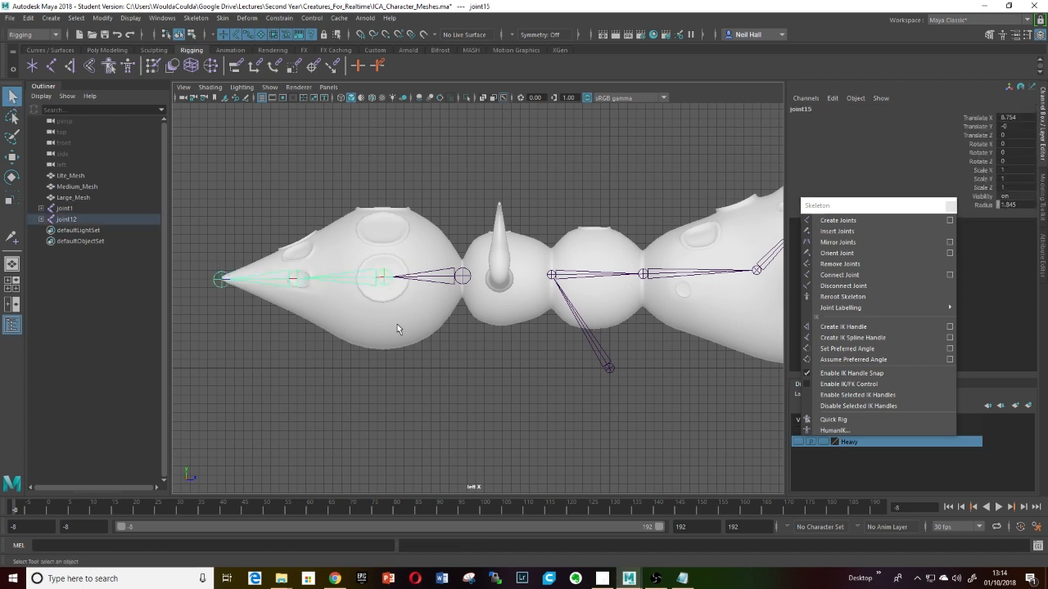
click(837, 266)
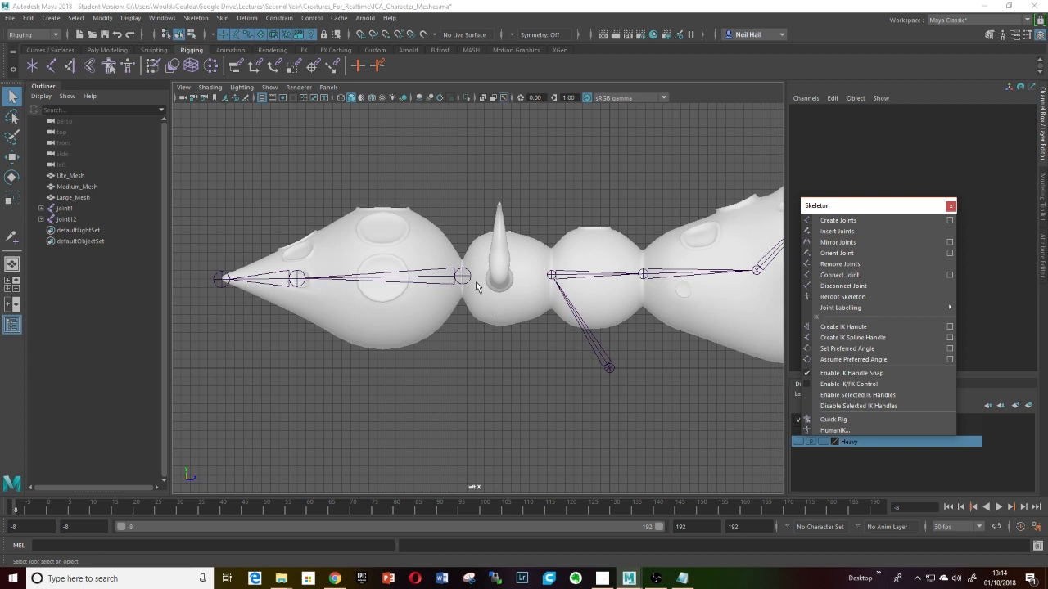
click(299, 281)
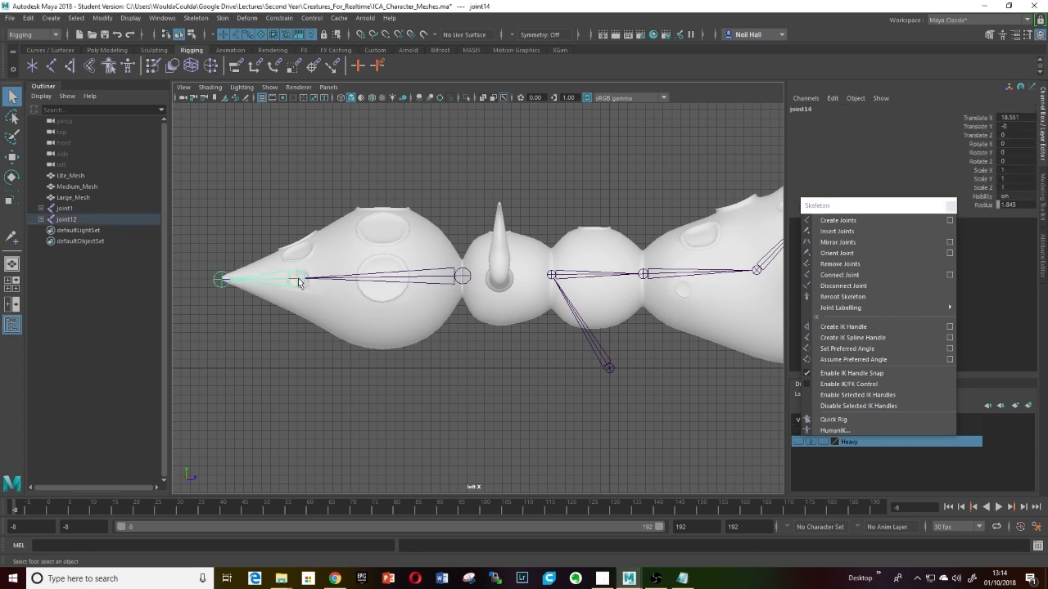
click(838, 265)
mouse_move(849, 308)
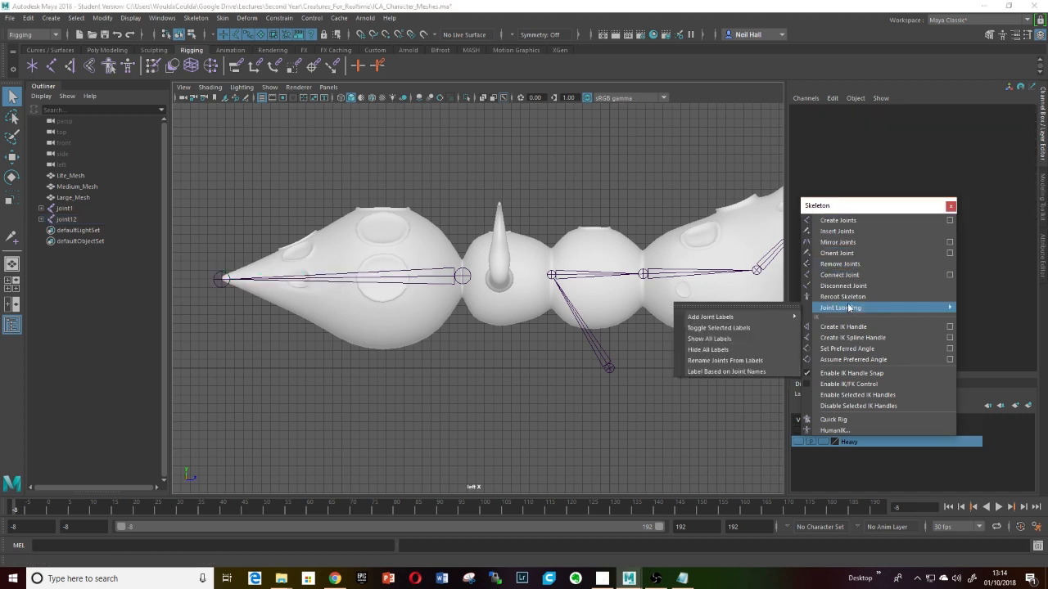
click(488, 393)
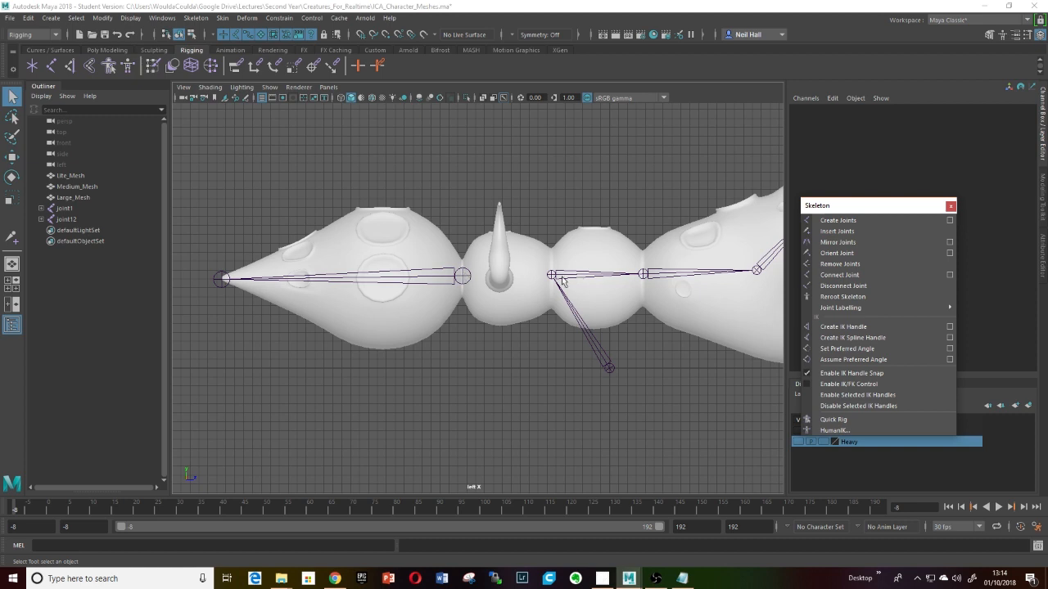
- Open the Connect Joint options with the tail chain's first joint and the rear spine joint selected, and move the window clear of the joints
scroll(528, 300, up, 3)
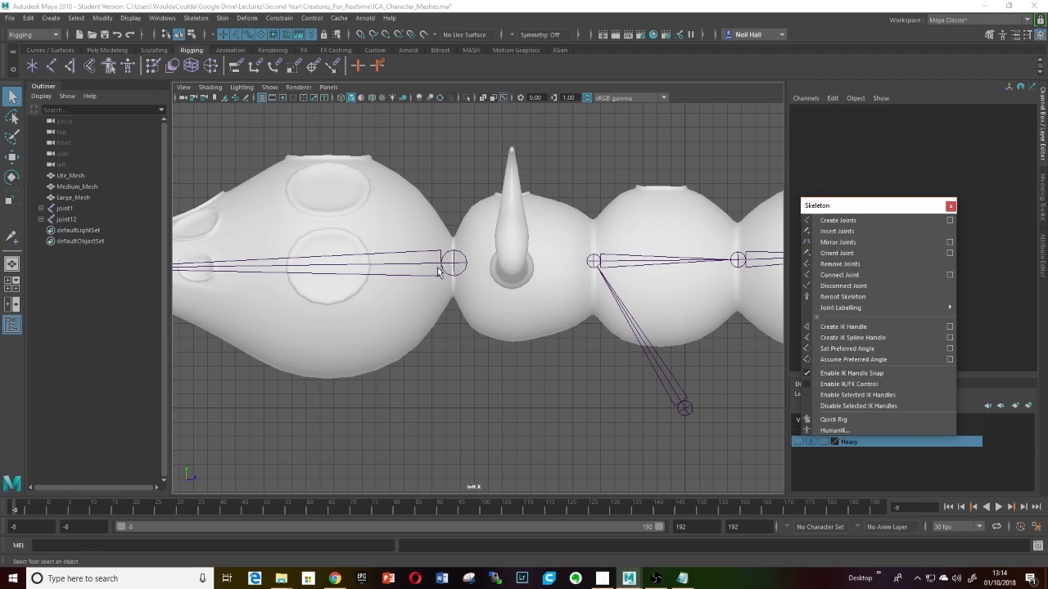
click(593, 261)
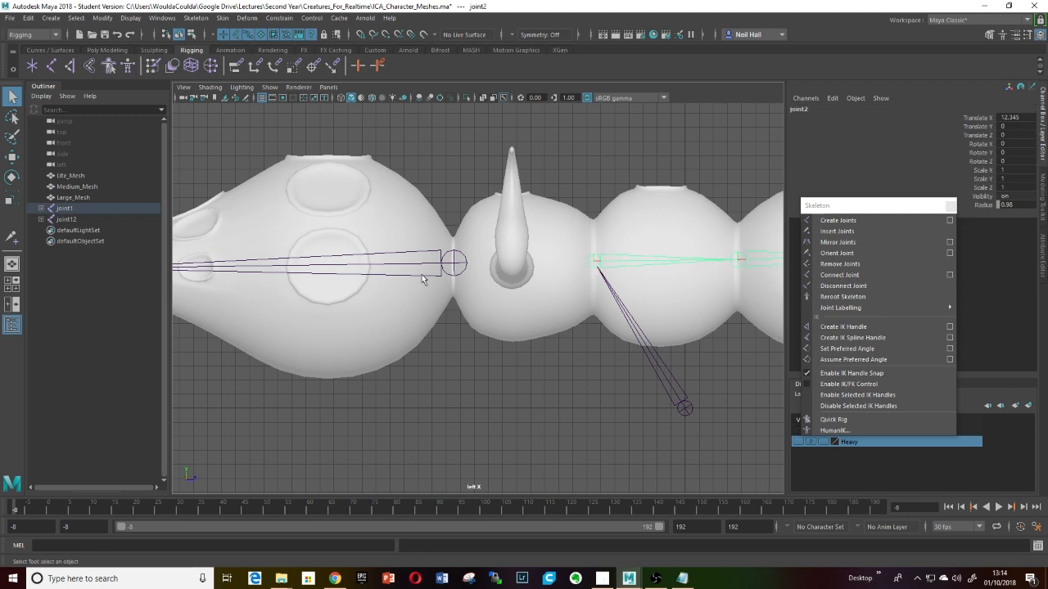
click(453, 265)
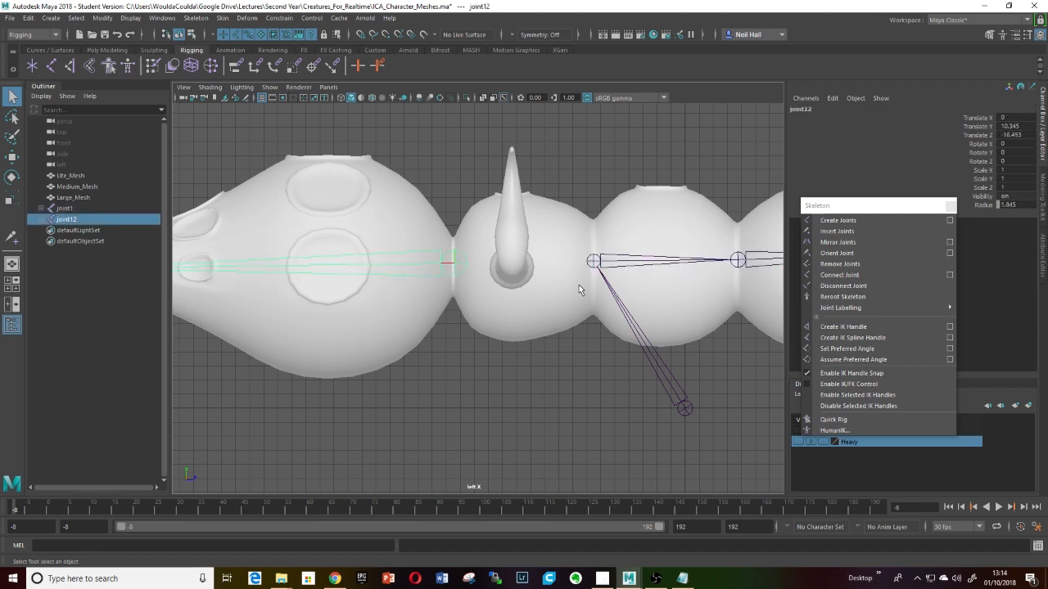
shift+click(594, 262)
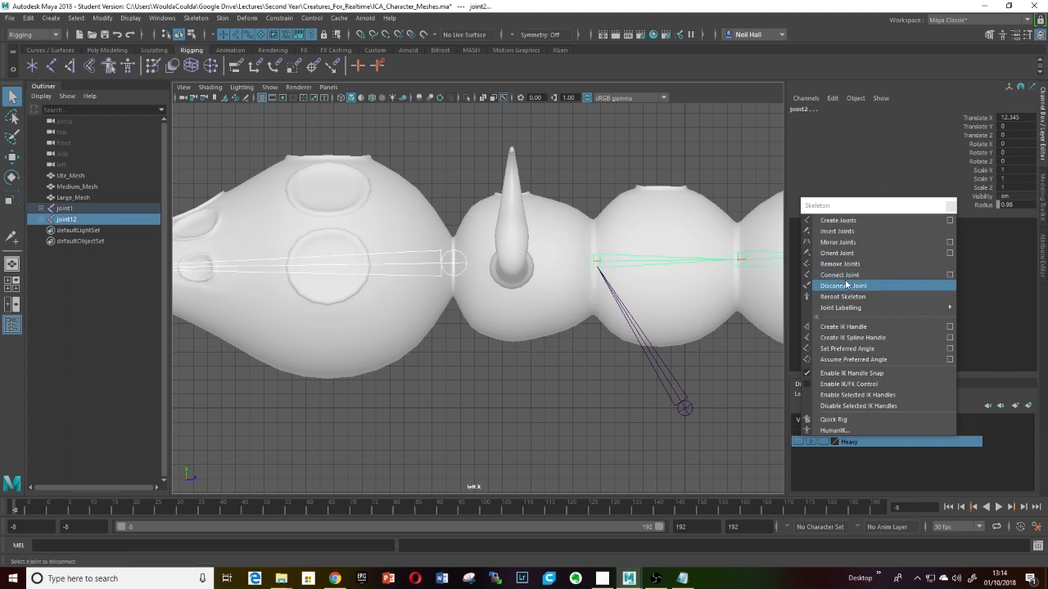
click(950, 275)
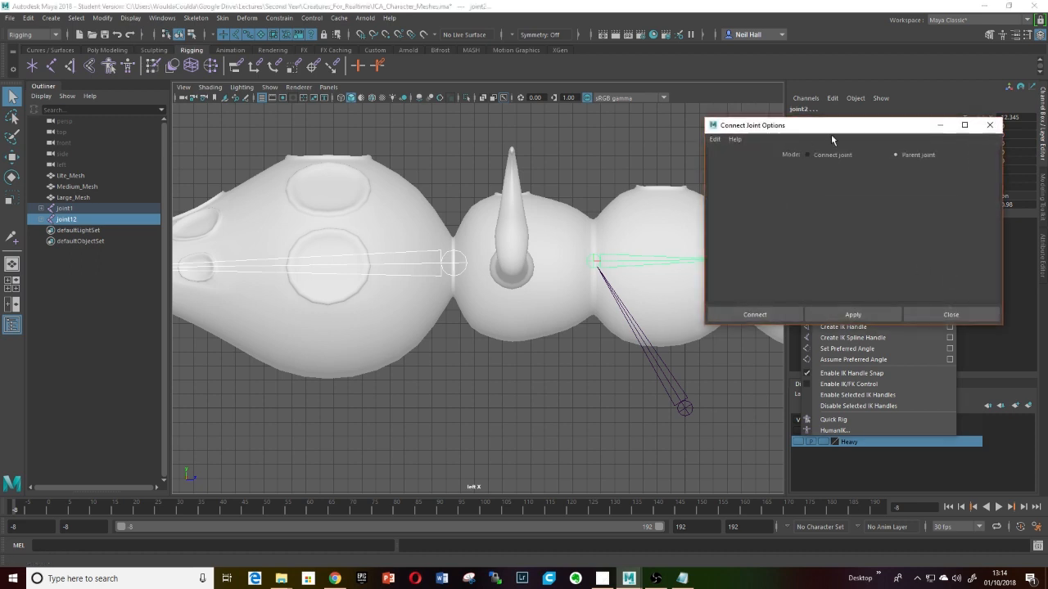
drag(837, 125, 803, 92)
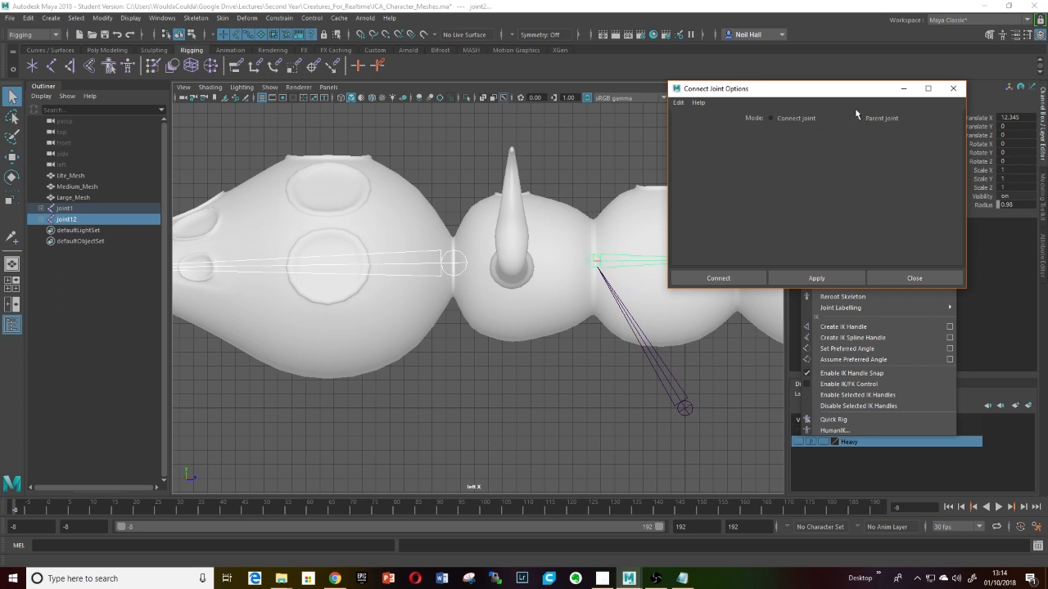
drag(765, 90, 792, 48)
- Connect the tail chain's first joint to the rear spine joint using Connect joint mode instead of Parent joint mode
click(843, 236)
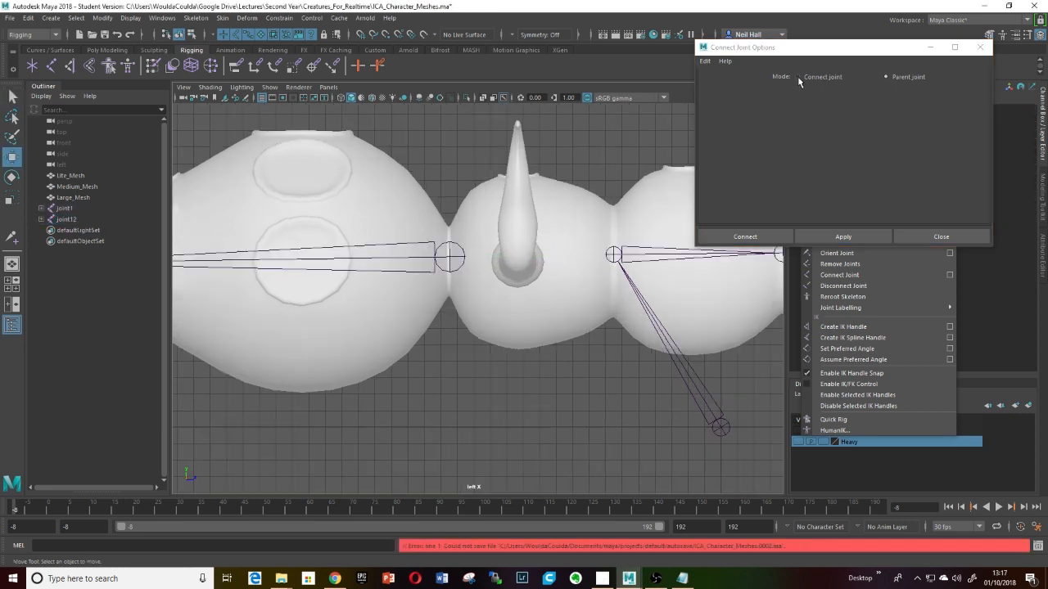
click(797, 76)
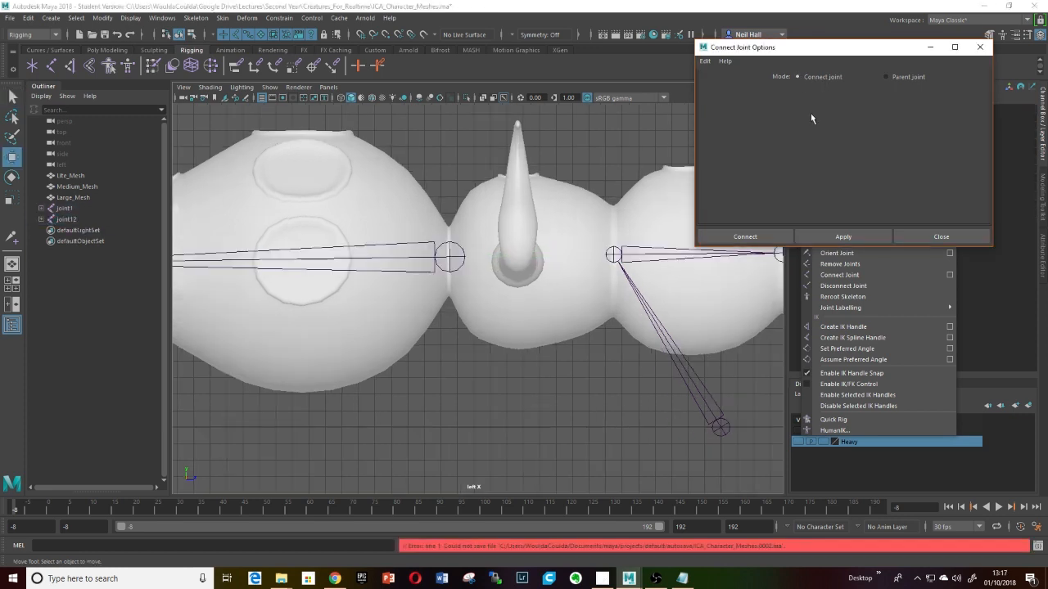
click(447, 257)
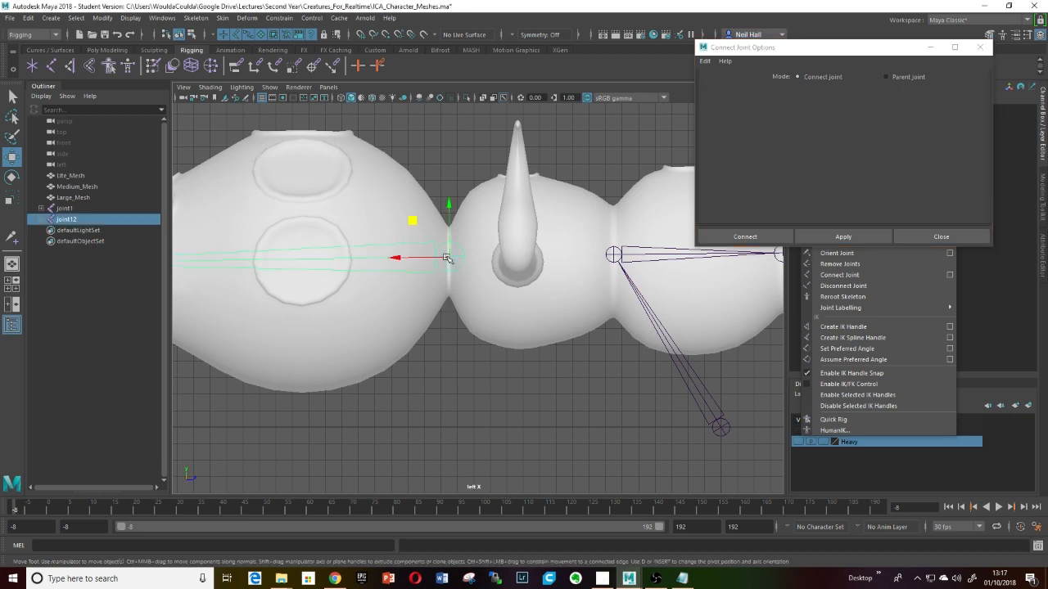
shift+click(633, 256)
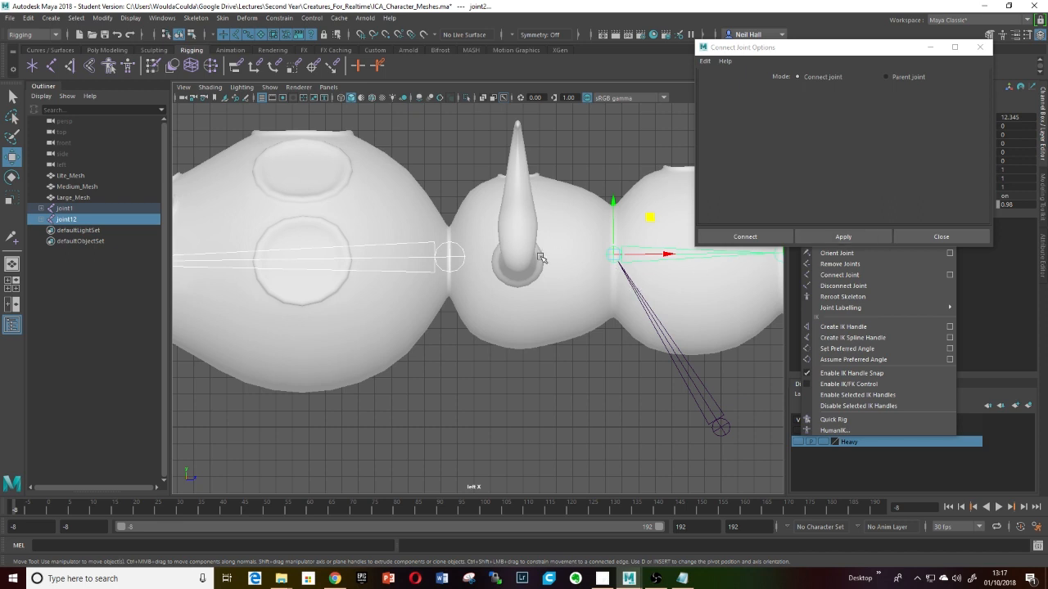
click(840, 236)
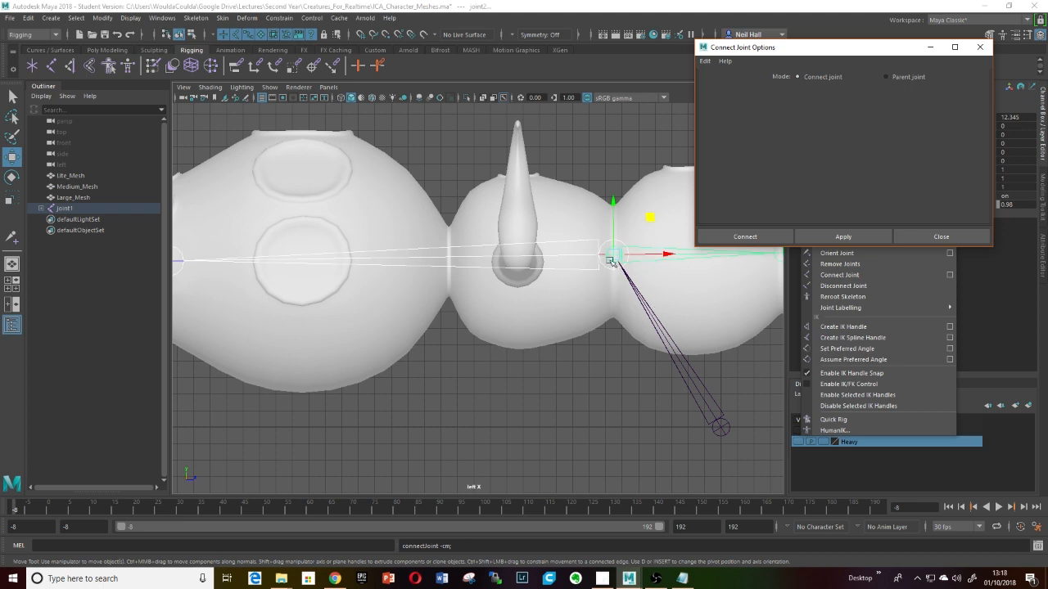
- Test-move the tail chain's first joint, and undo both that move and the Connect joint connection to the rear spine joint
click(570, 259)
drag(570, 262, 428, 261)
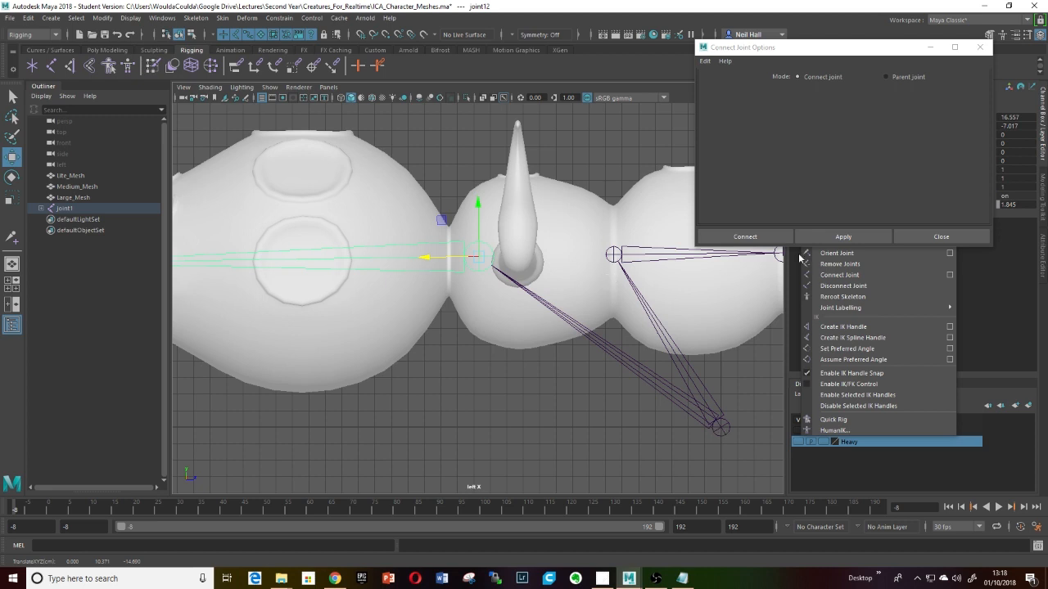
key(ctrl+z)
key(ctrl+z)
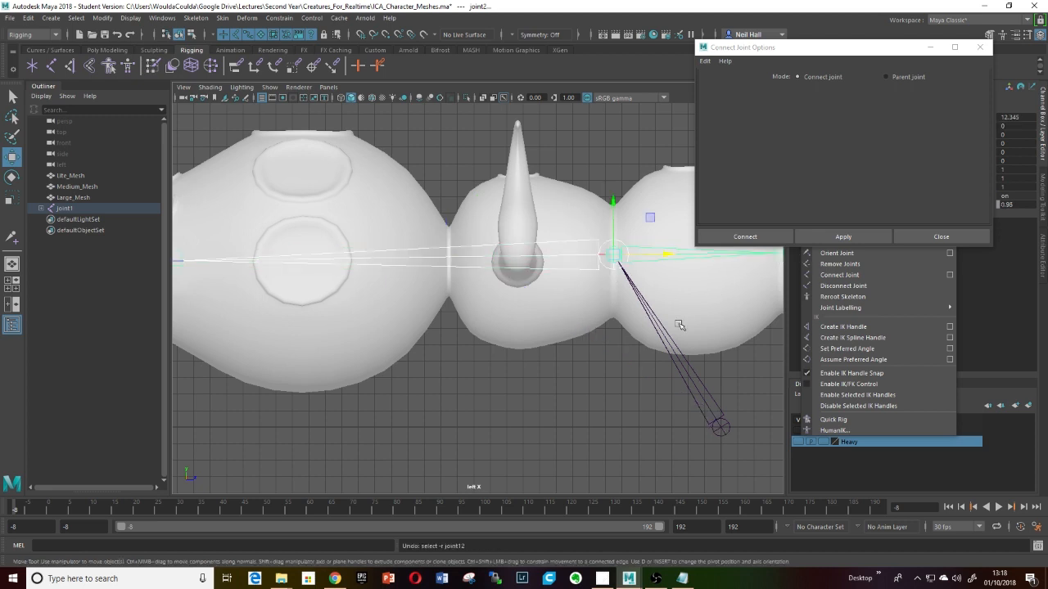
key(ctrl+z)
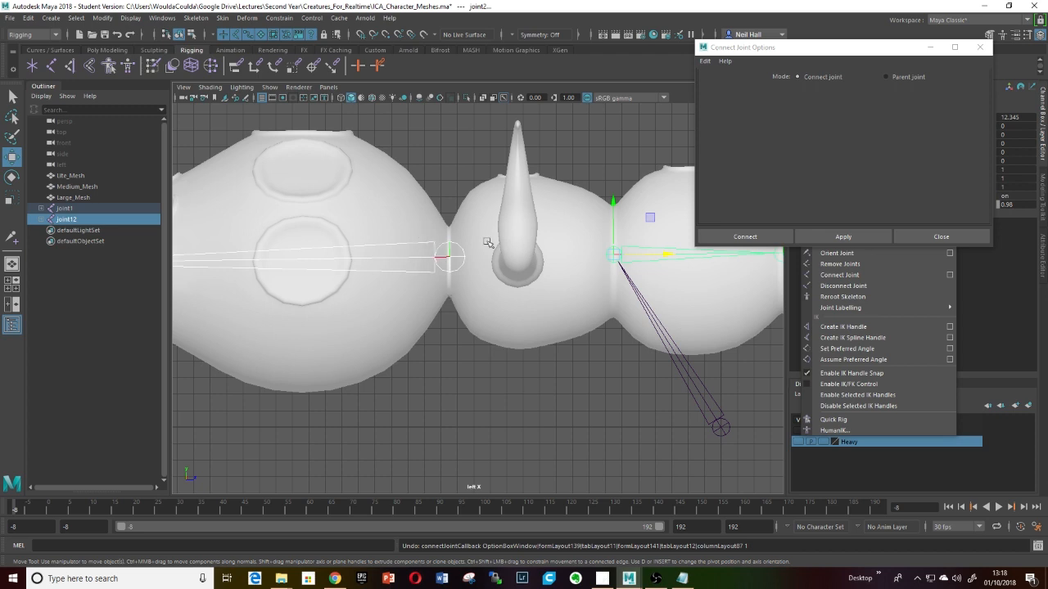
- Connect the tail chain's first joint to the rear spine joint using Parent joint mode
click(886, 77)
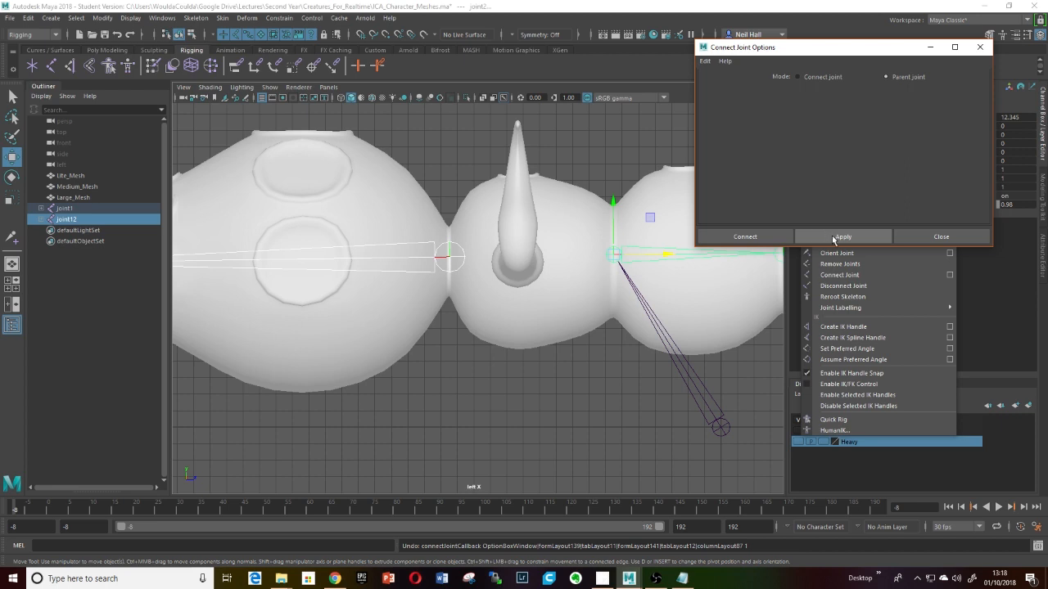
click(755, 237)
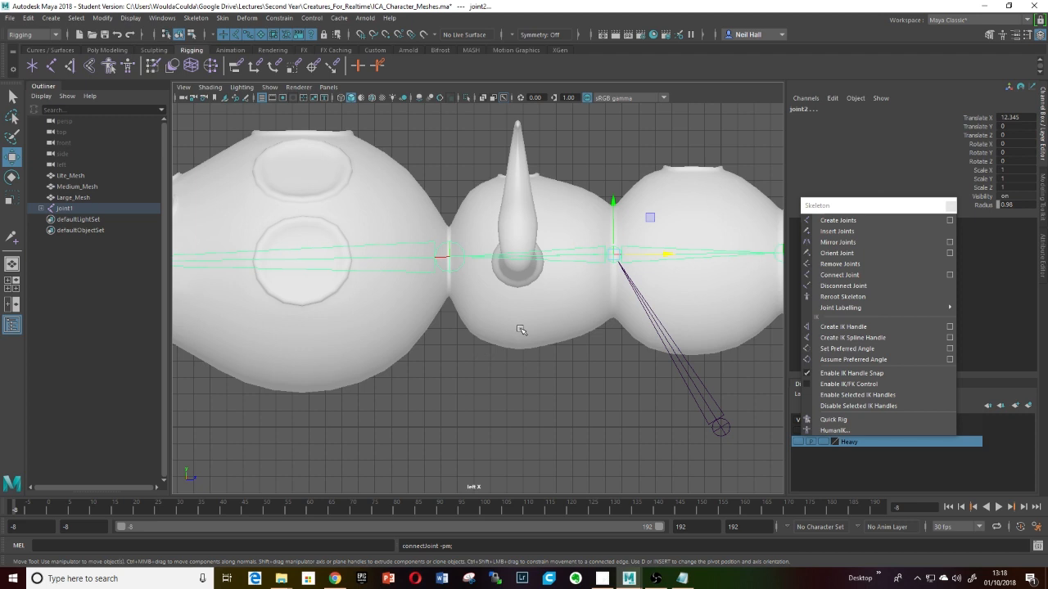
scroll(521, 330, down, 2)
scroll(520, 328, down, 2)
scroll(579, 301, up, 5)
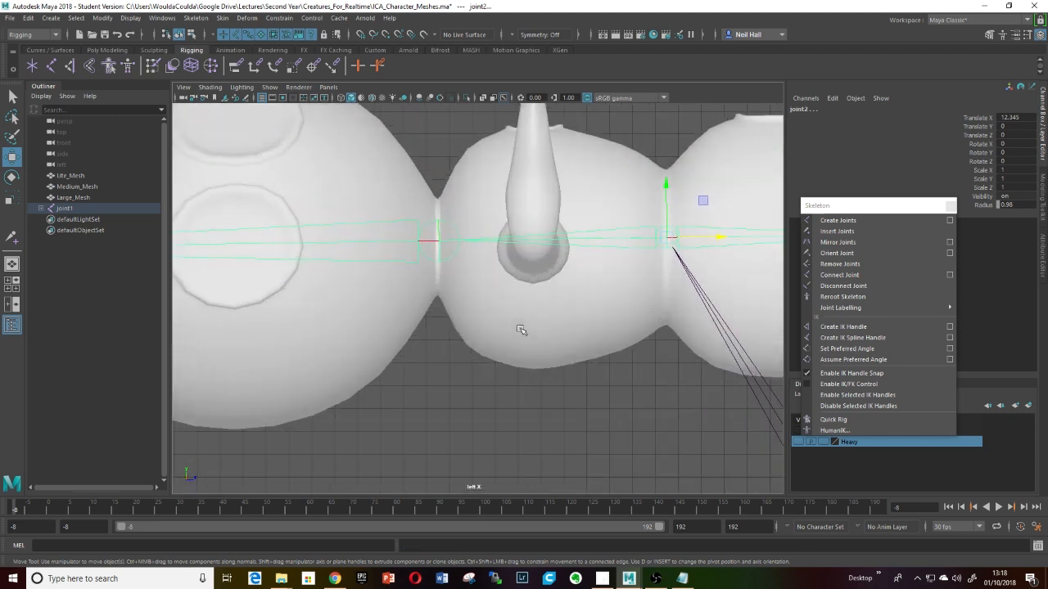
scroll(579, 302, down, 2)
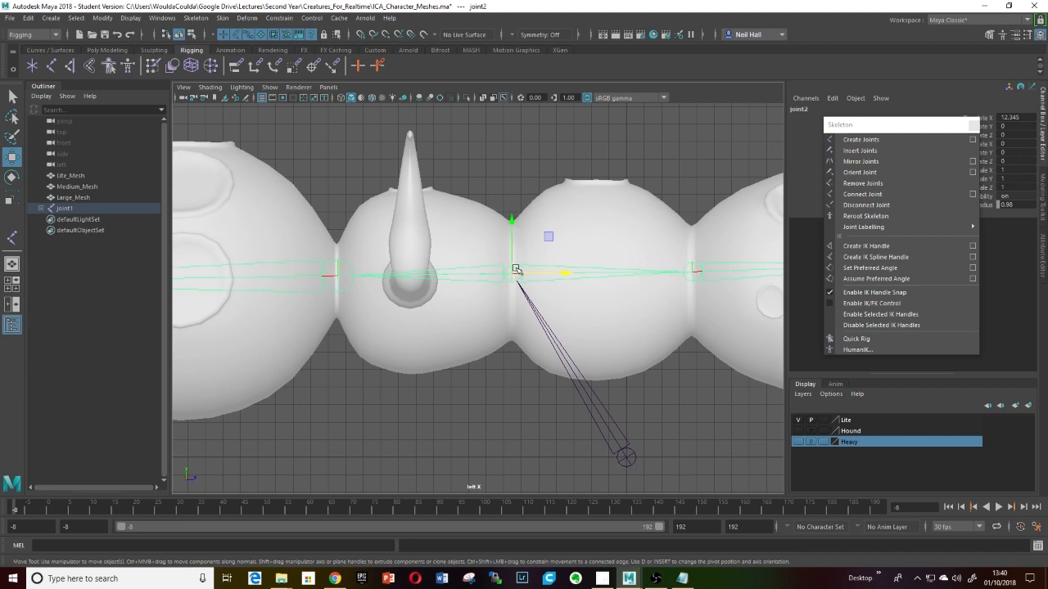
- Test the new hierarchy by rotating the rear spine joint slightly about Z, and undo the rotation
key(e)
mouse_move(468, 246)
mouse_down()
mouse_move(465, 262)
mouse_move(472, 234)
mouse_move(471, 249)
mouse_up()
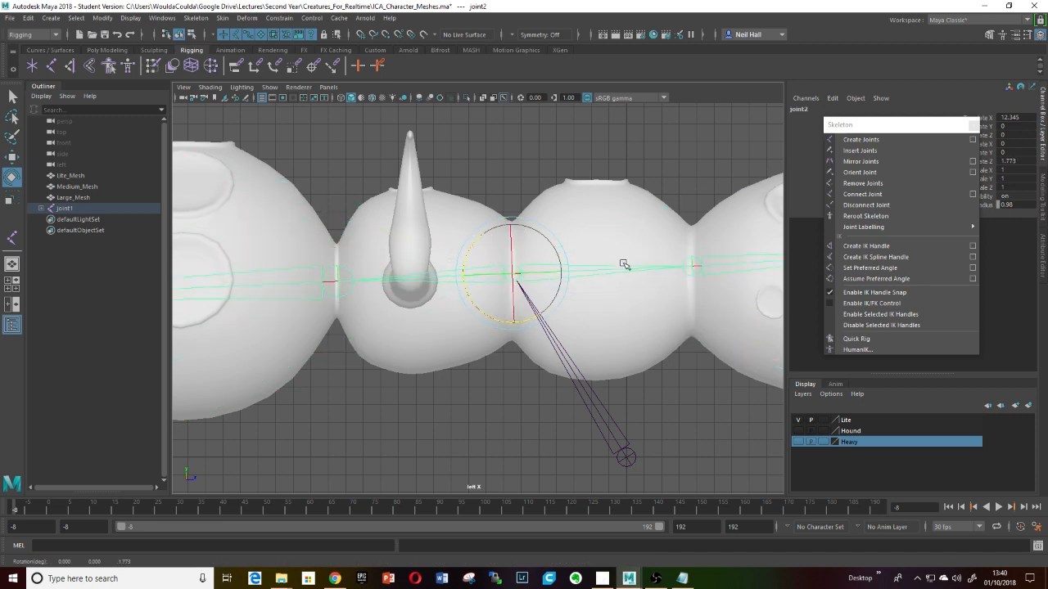
key(ctrl+z)
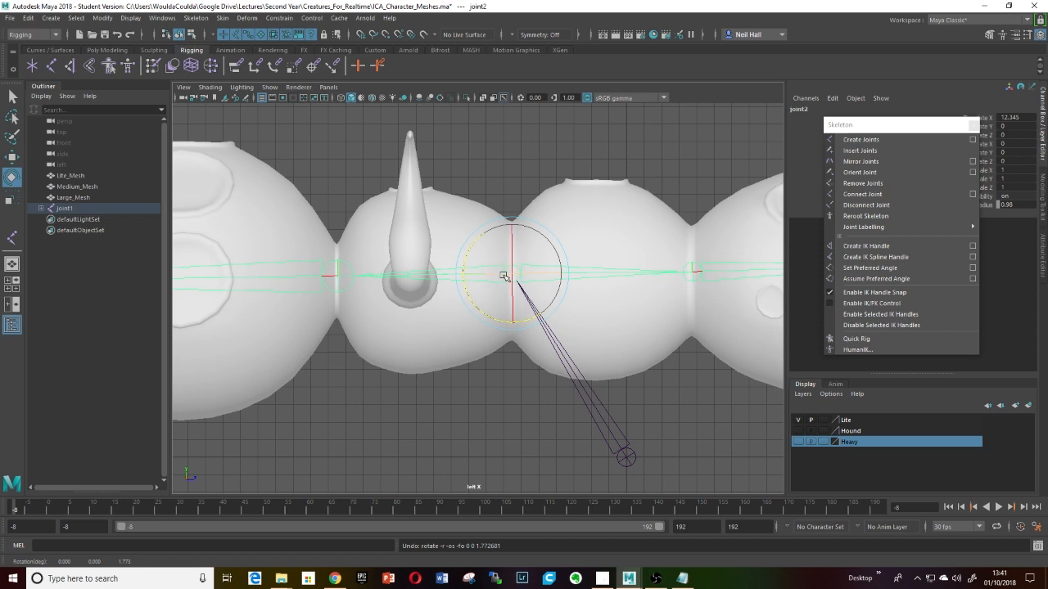
- Disconnect the tail chain's first joint from the rear spine joint
click(336, 280)
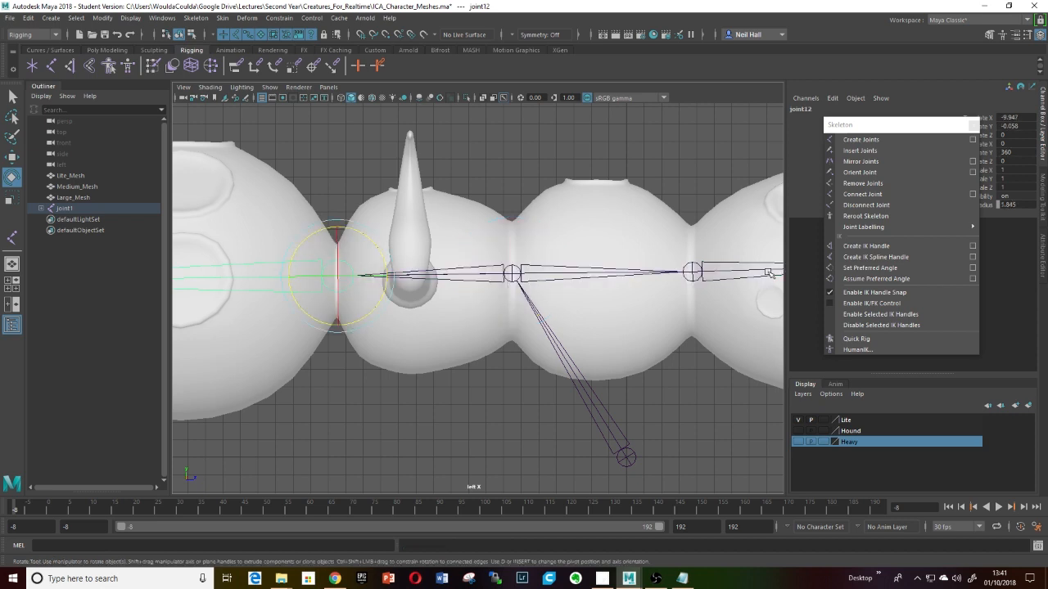
click(855, 207)
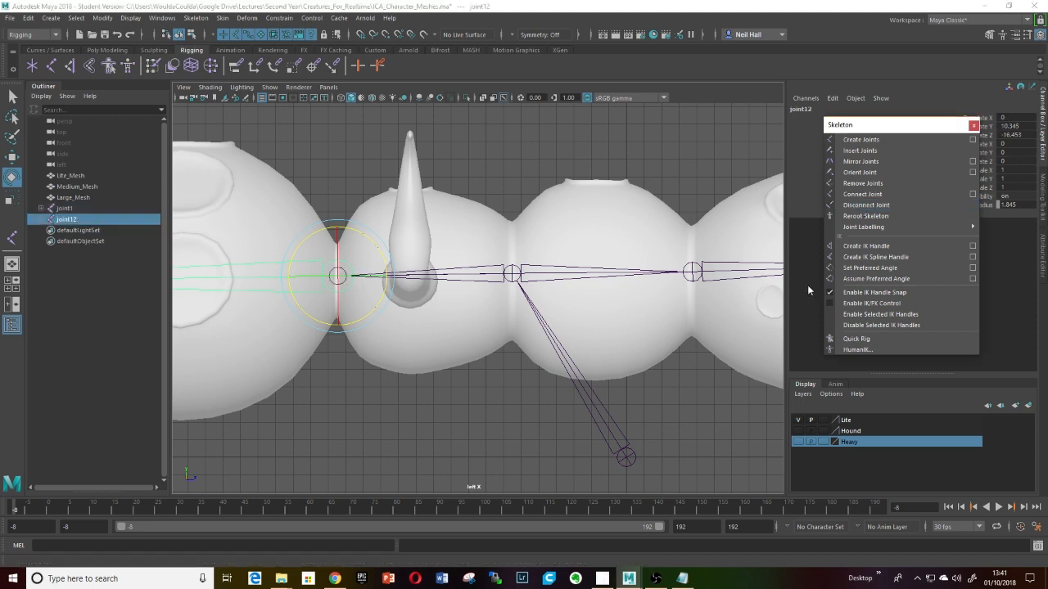
scroll(363, 270, up, 3)
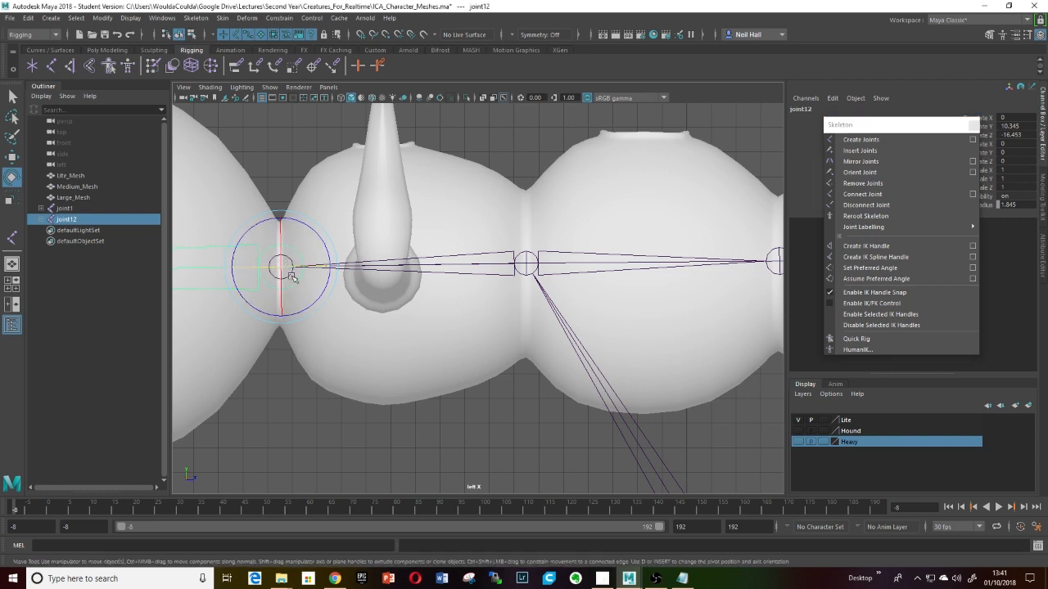
- Test the separation by moving the detached tail chain upward and rotating the rear spine joint, undoing both changes
key(w)
drag(249, 236, 244, 168)
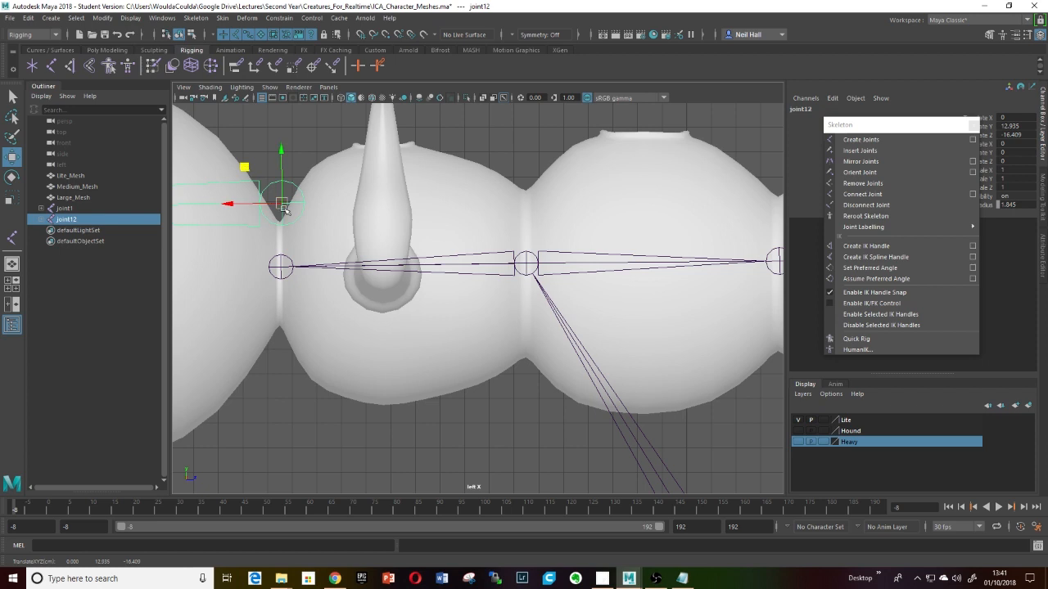
key(ctrl+z)
click(528, 264)
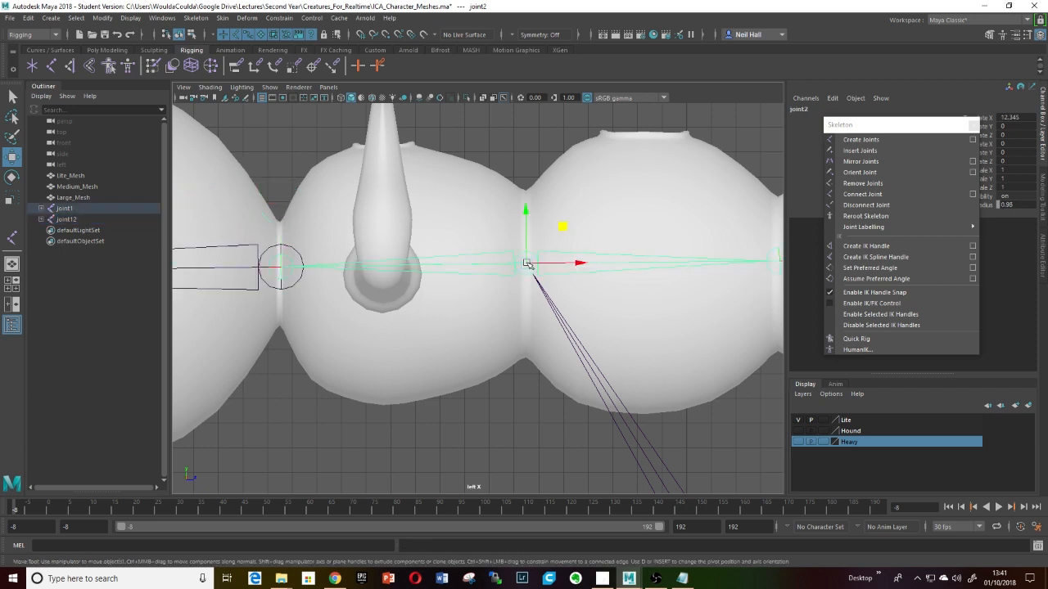
key(e)
drag(489, 237, 499, 218)
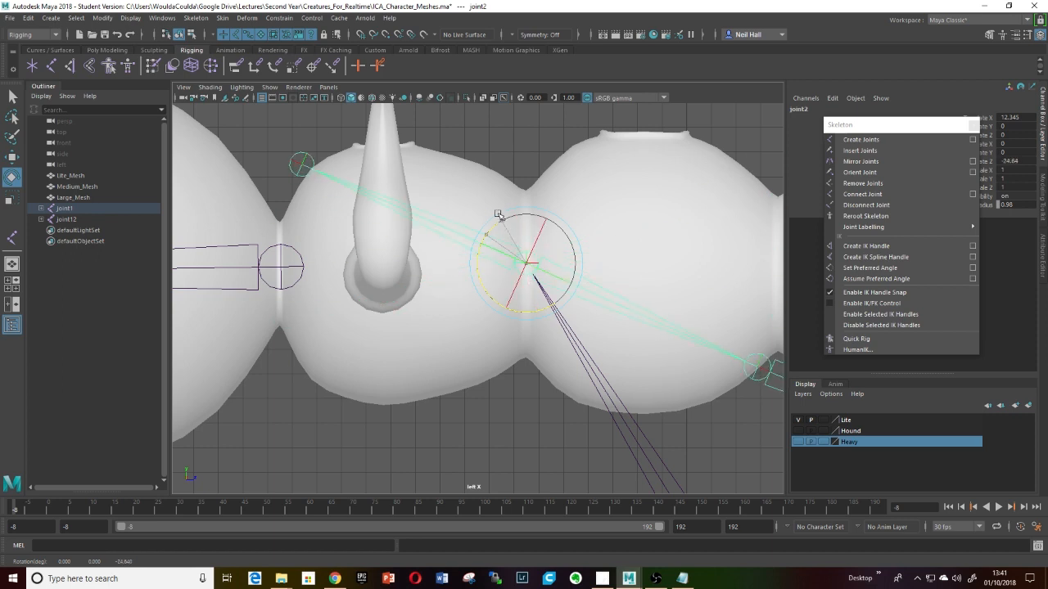
key(ctrl+z)
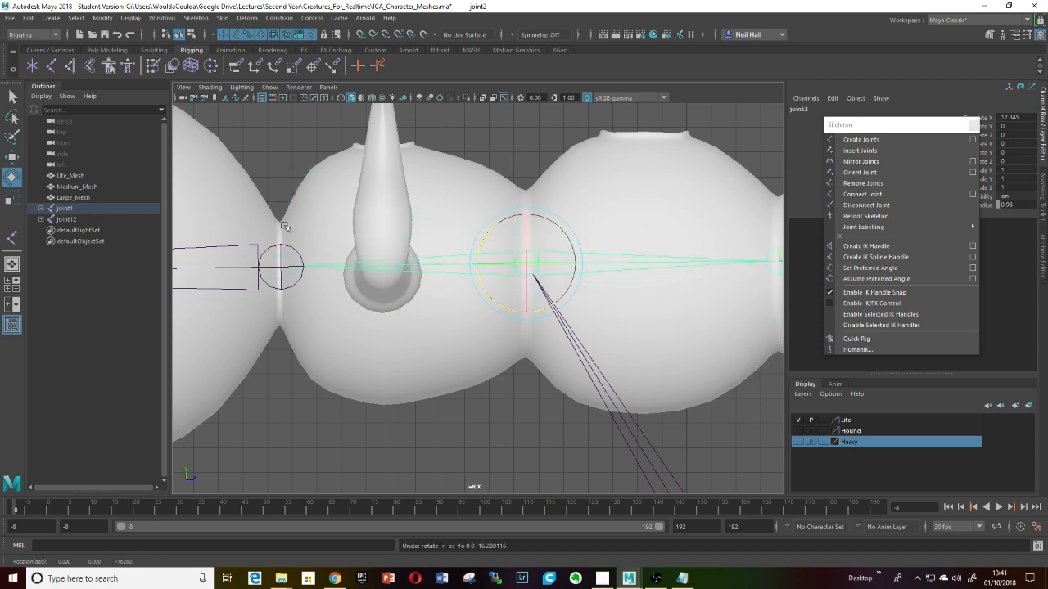
- Move the leftover end joint from the tail junction along the bone to just behind the rear spine joint
click(271, 286)
key(w)
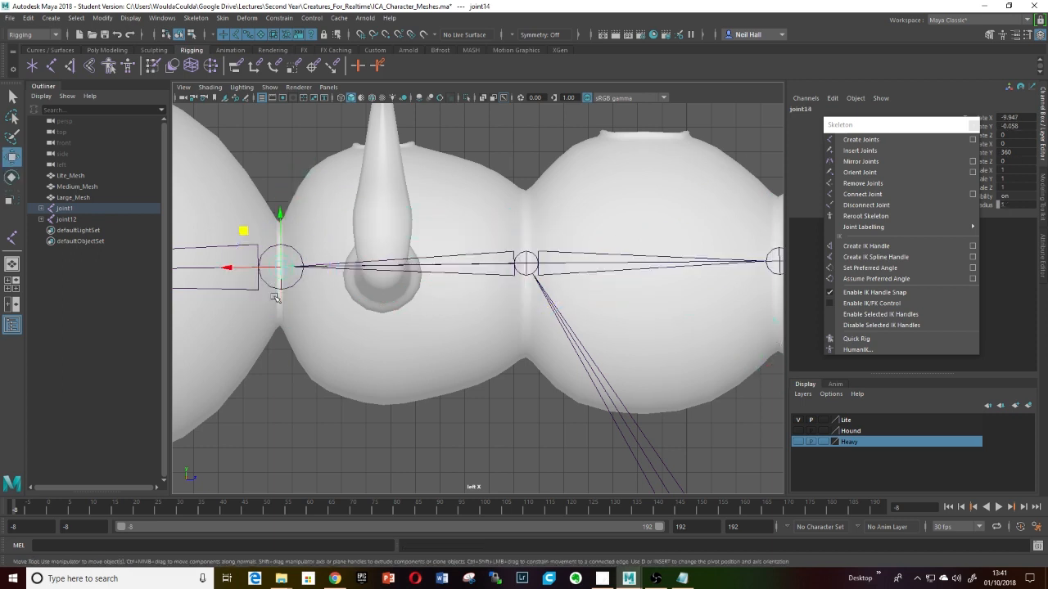
drag(231, 268, 443, 290)
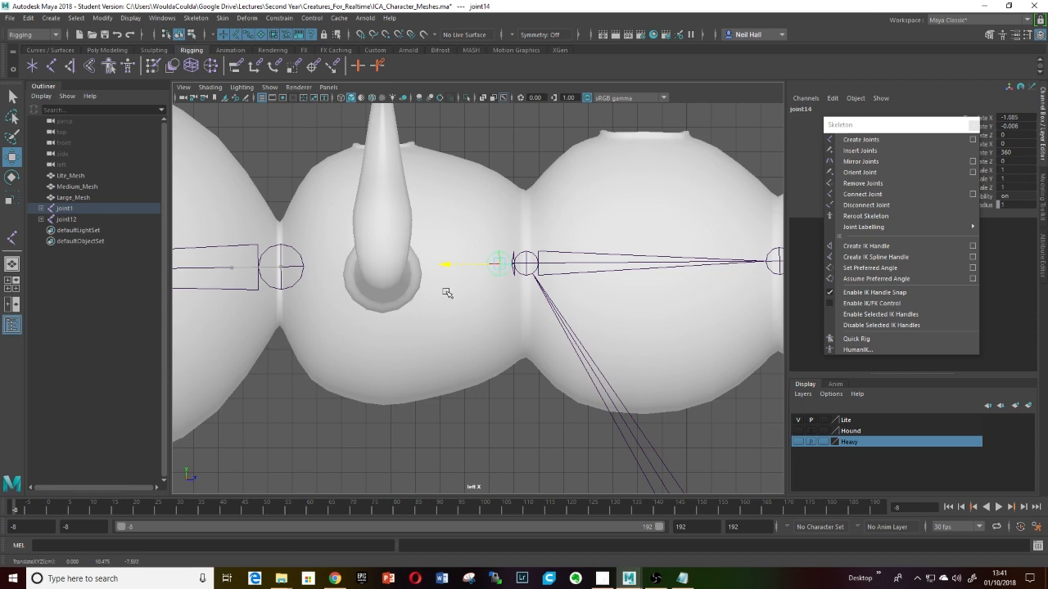
- Shift the rear spine joint's pivot slightly forward and move the end joint up close behind it
click(527, 265)
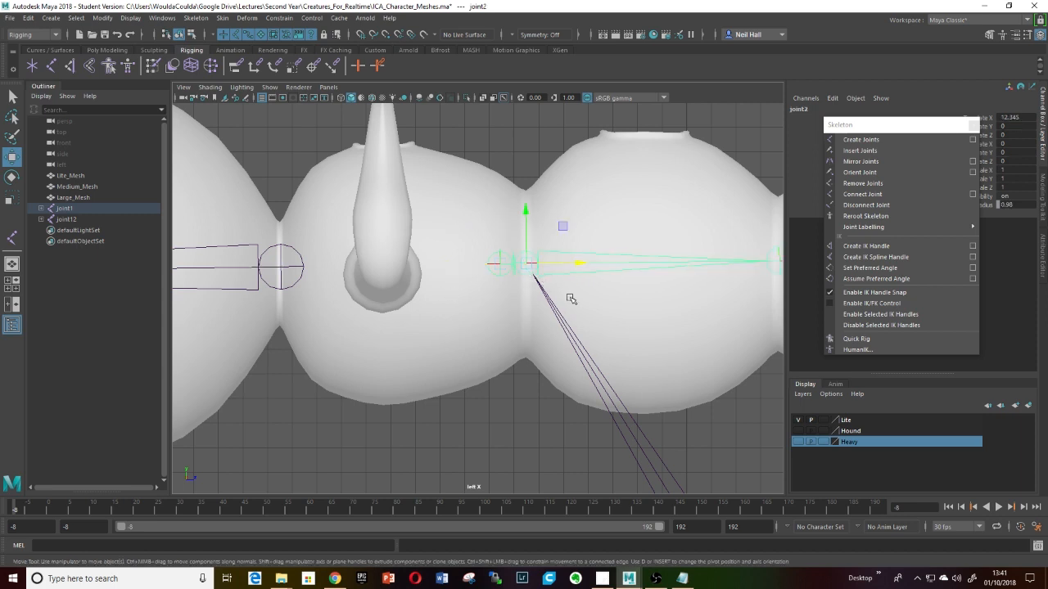
key(Insert)
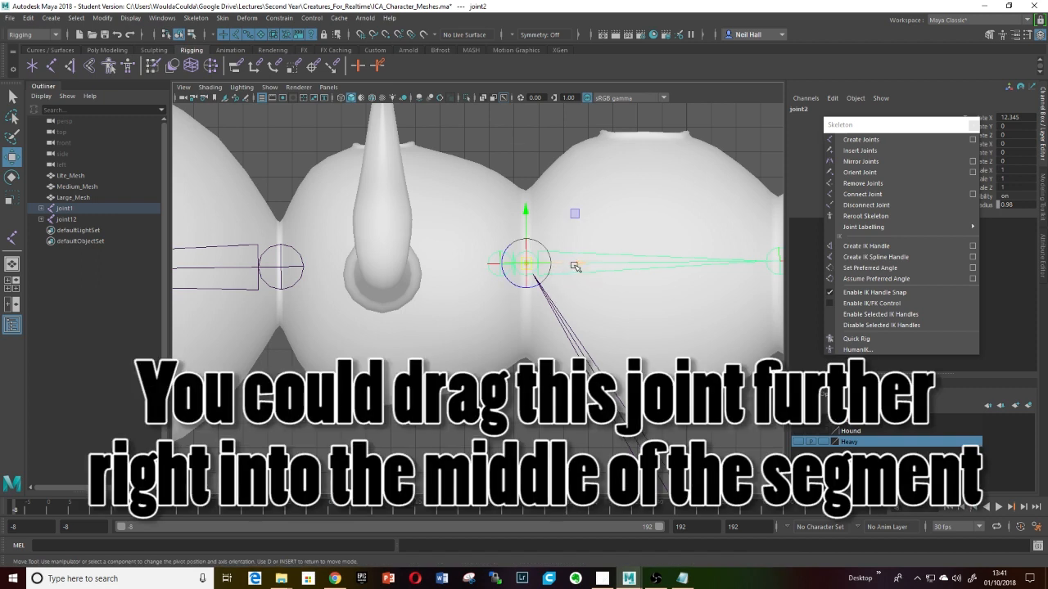
drag(578, 267, 585, 264)
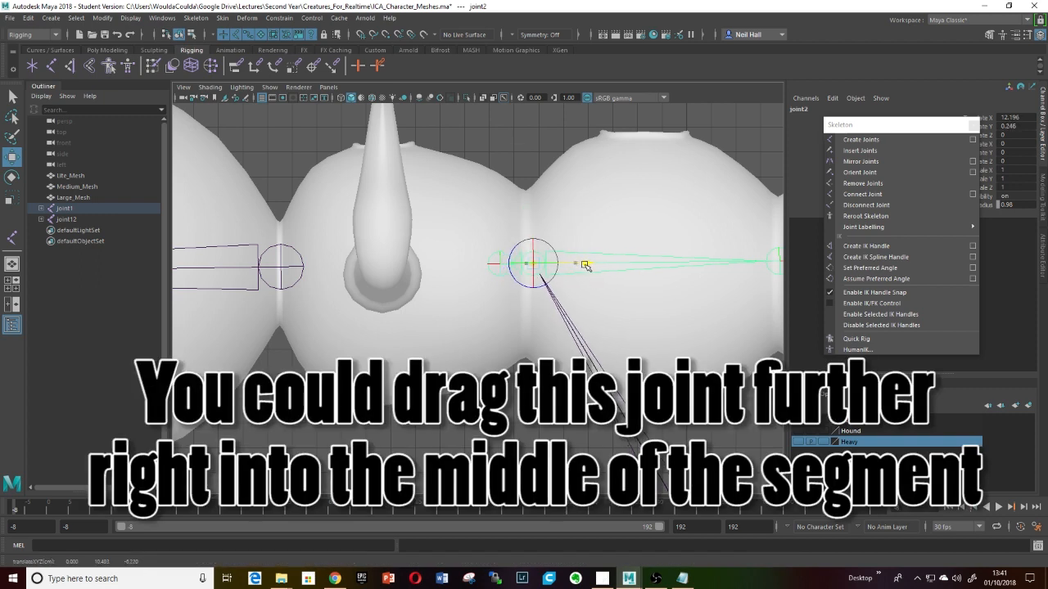
click(504, 270)
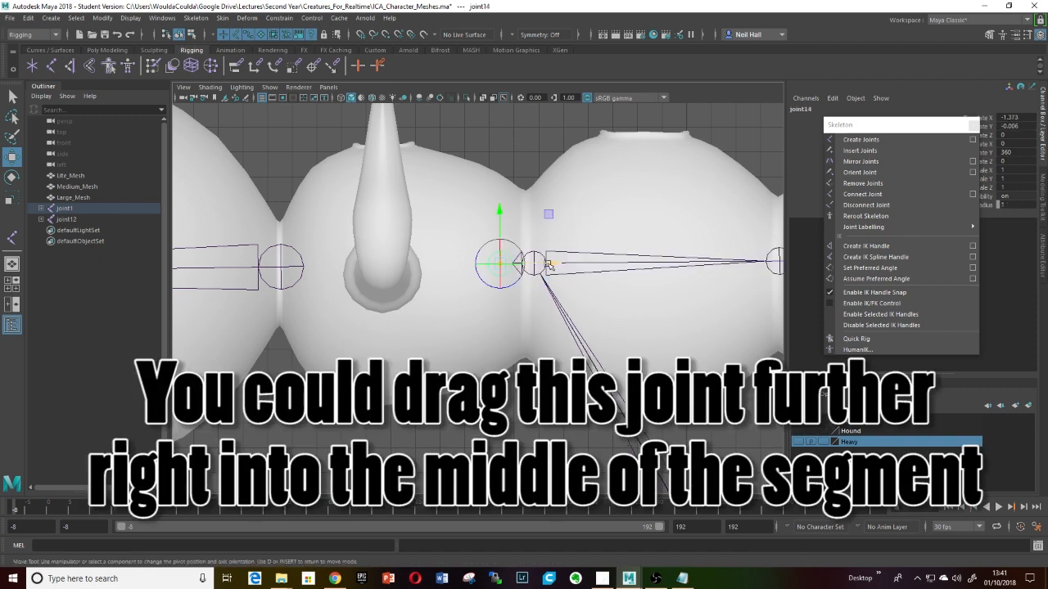
drag(555, 263, 559, 266)
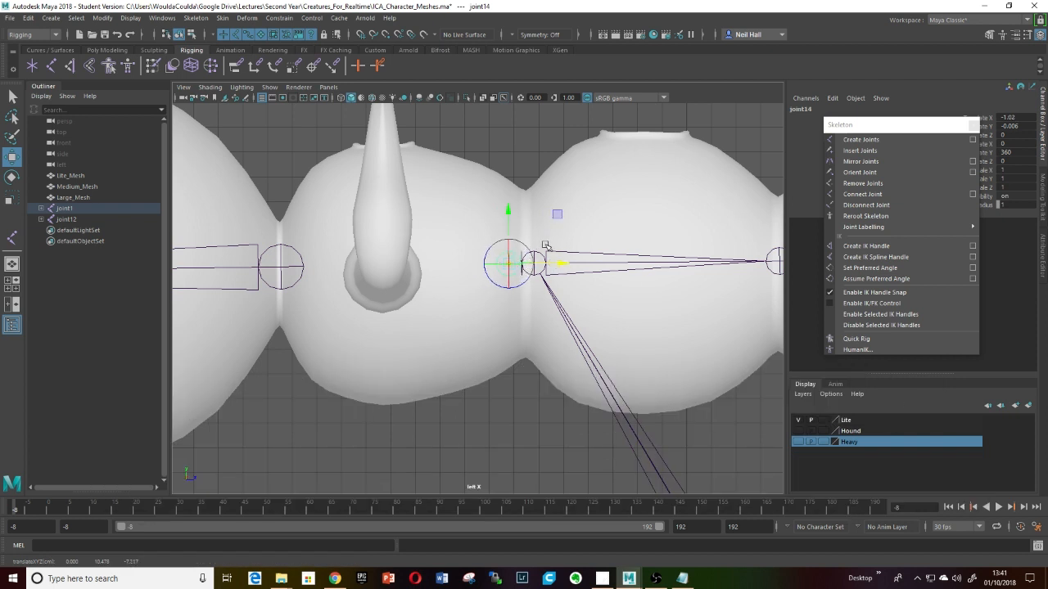
scroll(547, 244, up, 3)
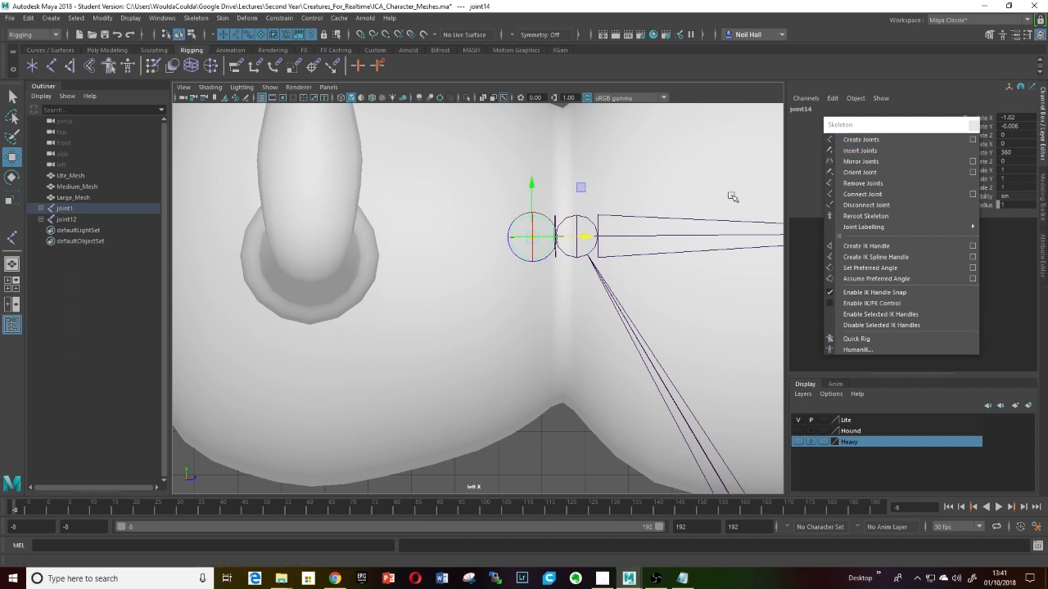
key(w)
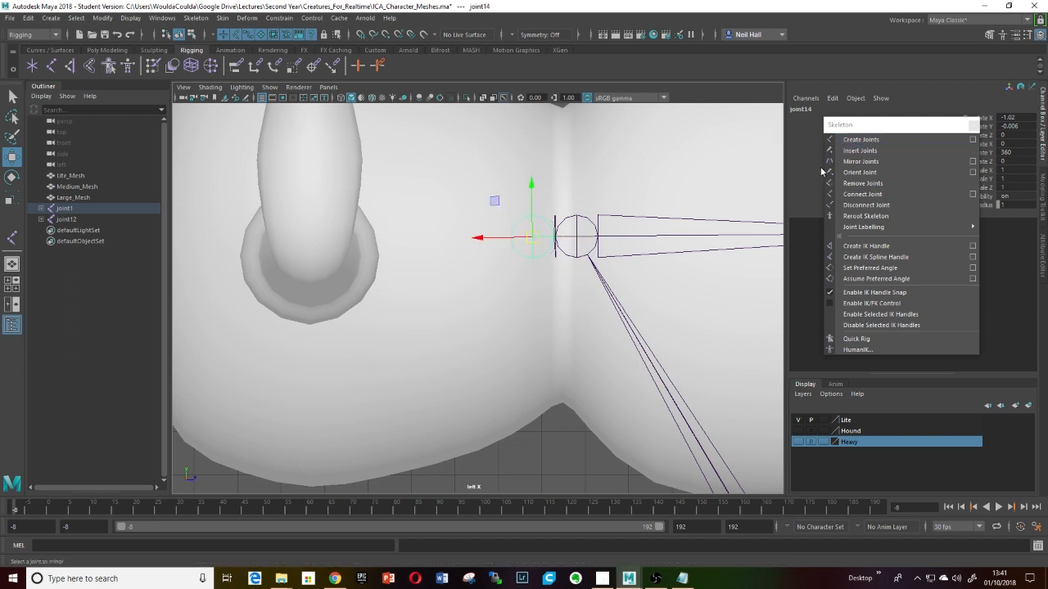
- Connect the tail chain's first joint to the short end joint behind the rear spine joint
scroll(332, 287, down, 3)
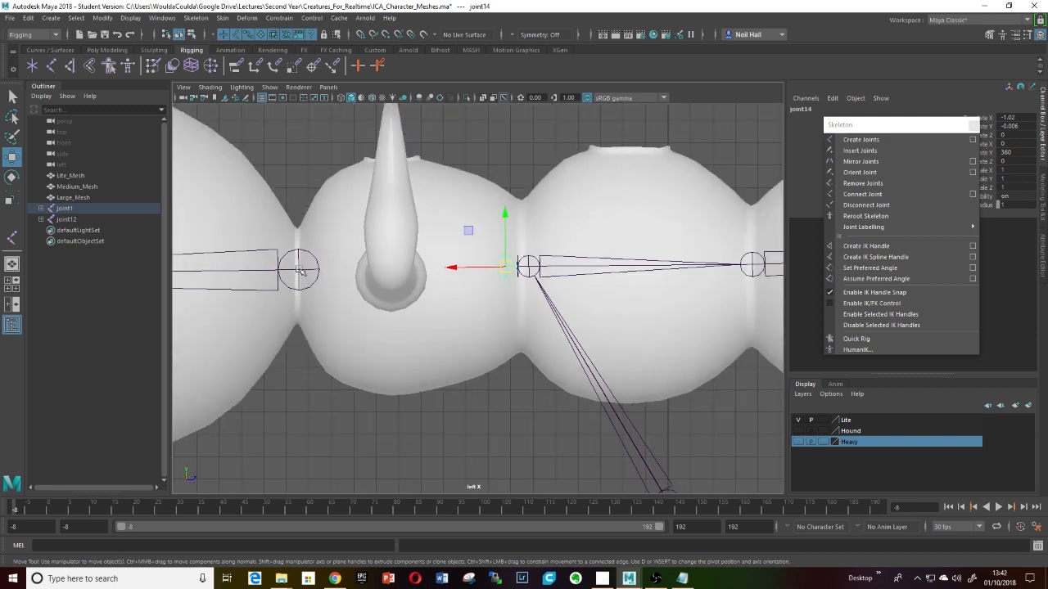
click(300, 268)
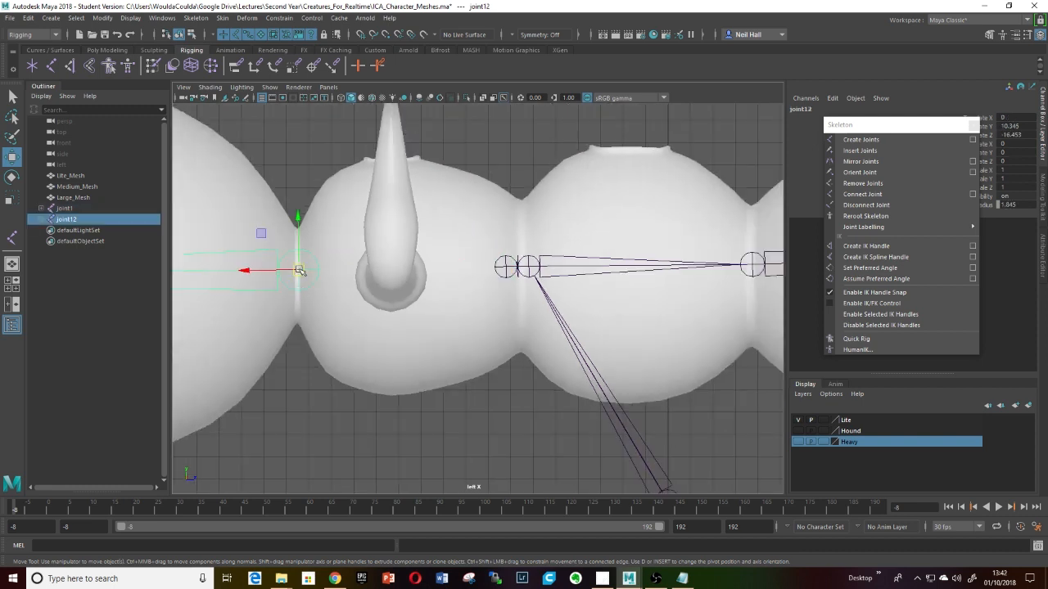
shift+click(505, 269)
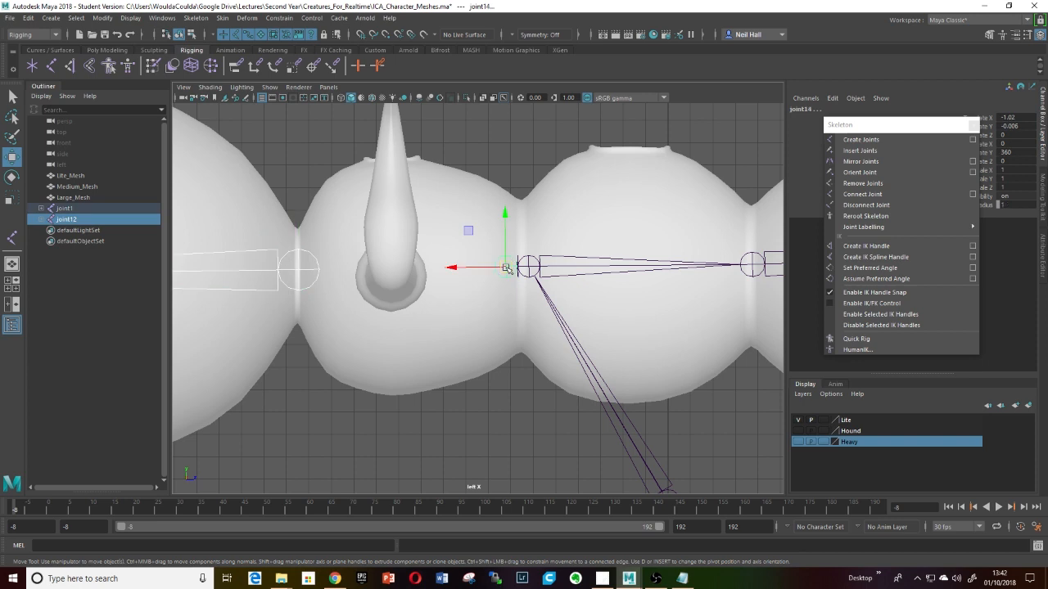
click(873, 195)
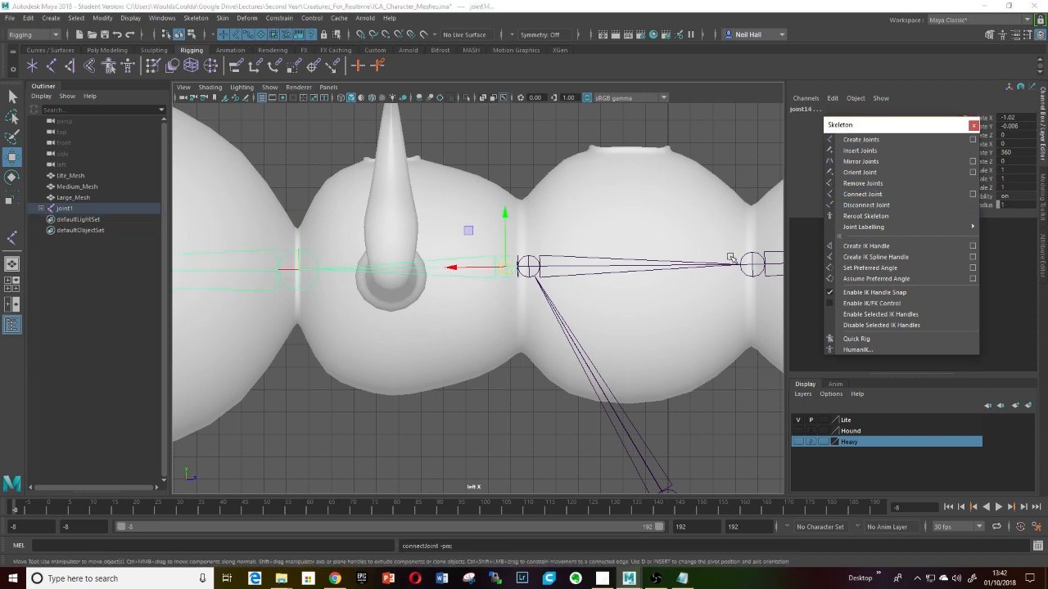
- Test-rotate the rear spine joint and the short joint behind it about Z, and undo the rotations
click(528, 266)
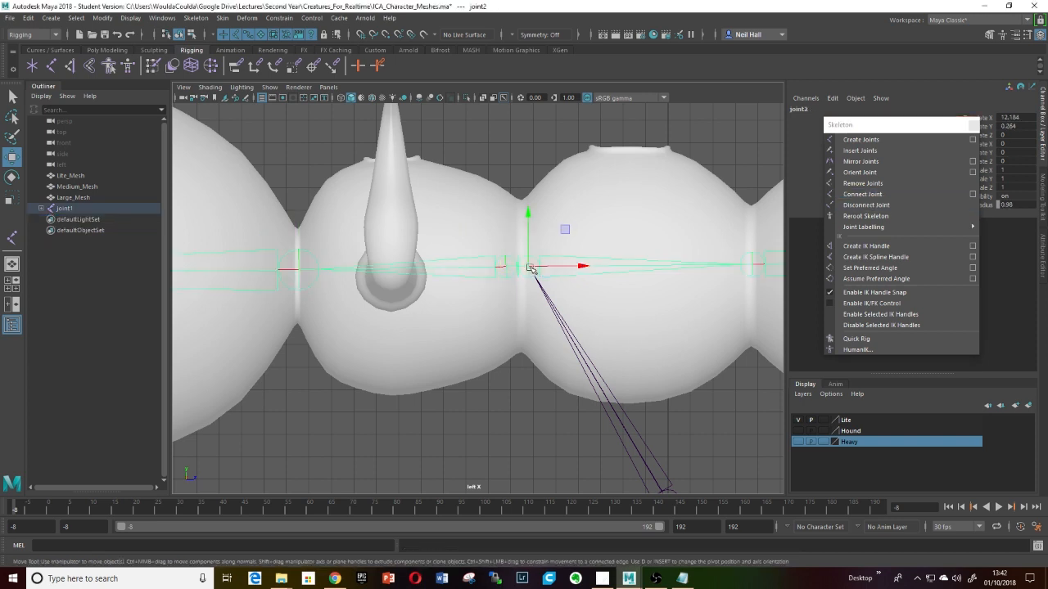
key(e)
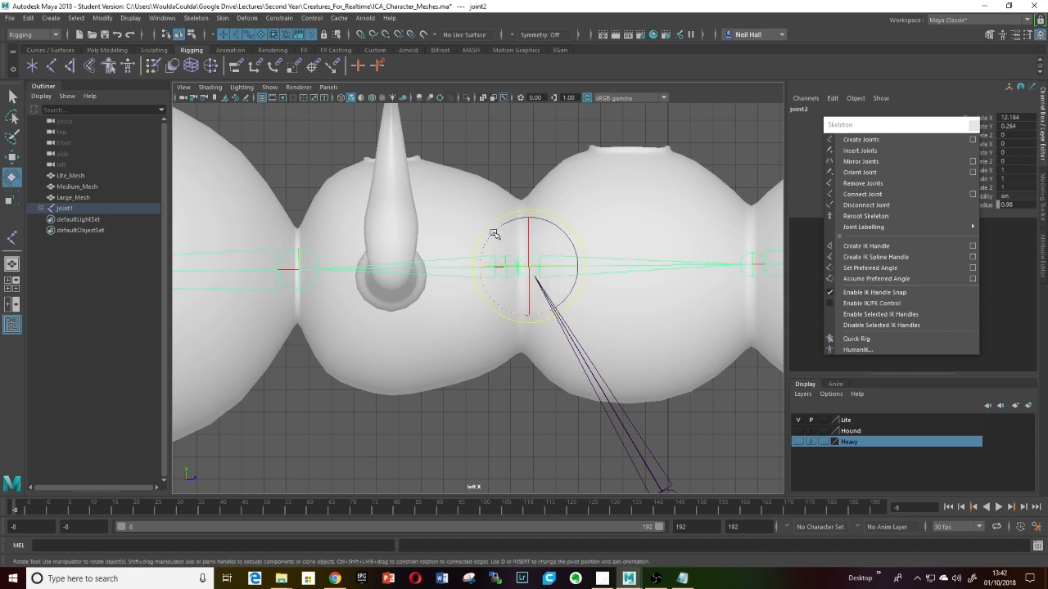
drag(493, 234, 470, 248)
key(ctrl+d)
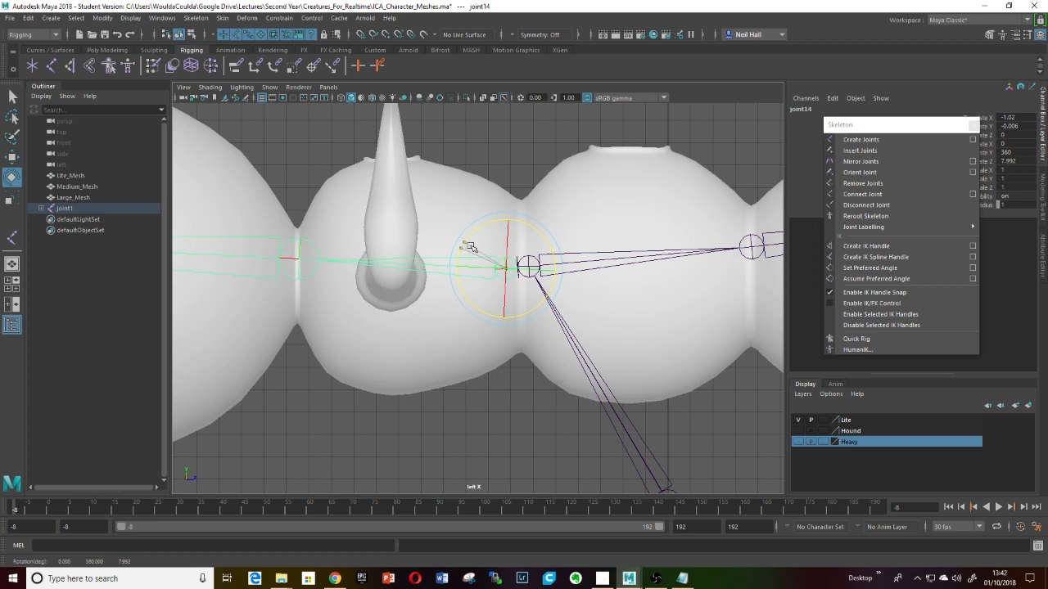
key(ctrl+z)
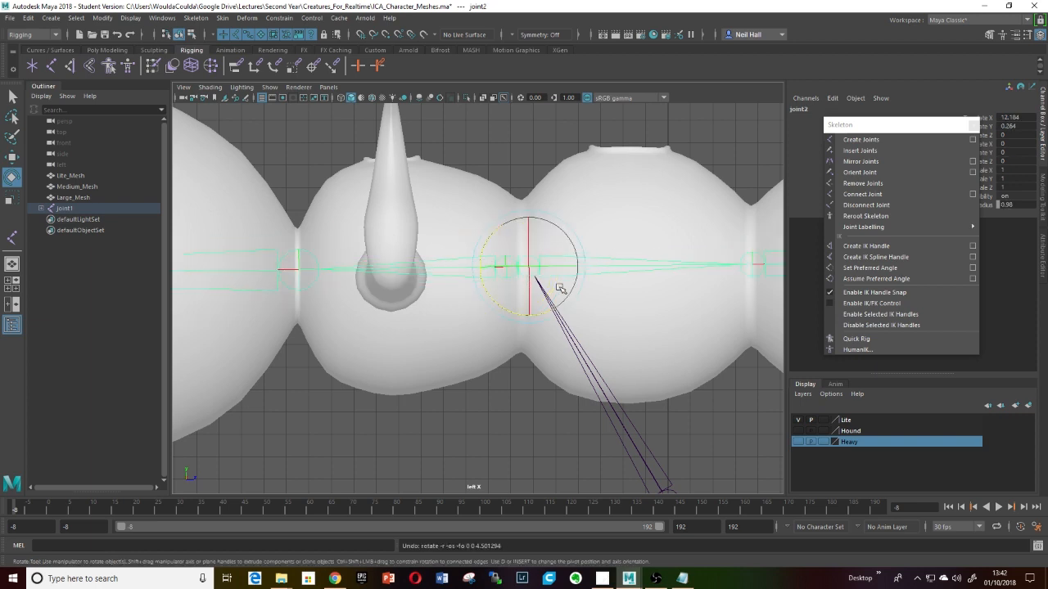
scroll(614, 321, down, 3)
scroll(614, 321, down, 3)
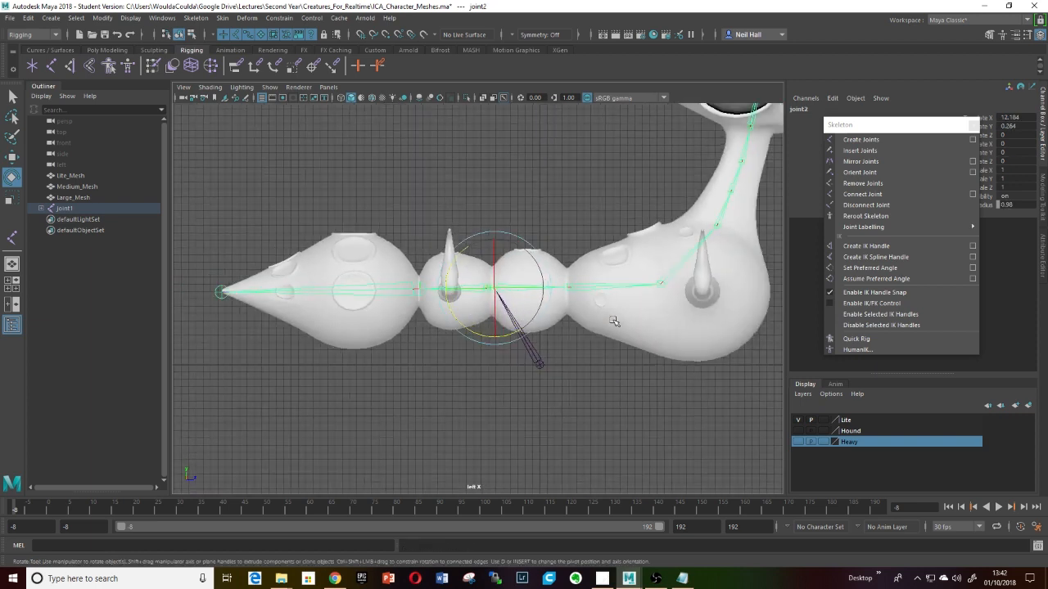
scroll(613, 321, down, 2)
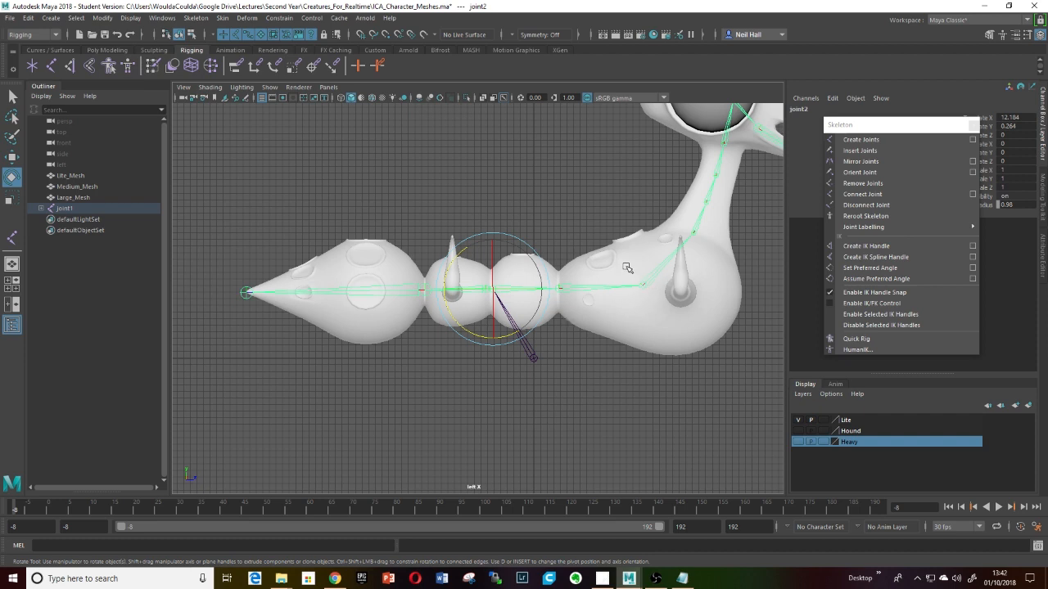
- Create a two-joint chain rising from the raised opening on the front body segment's back, and delete its end joint
scroll(592, 282, up, 6)
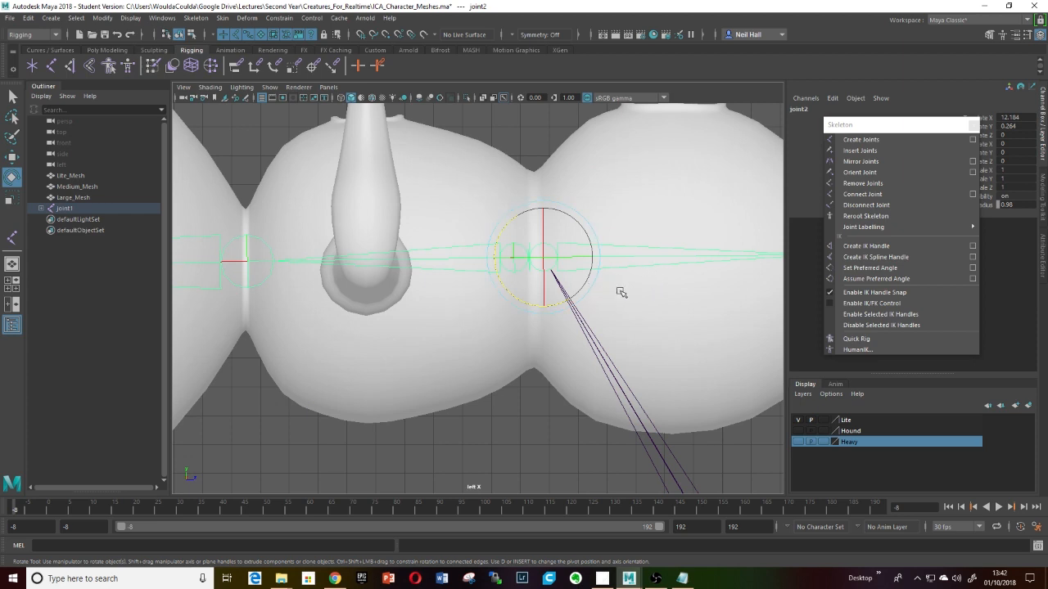
scroll(670, 279, down, 4)
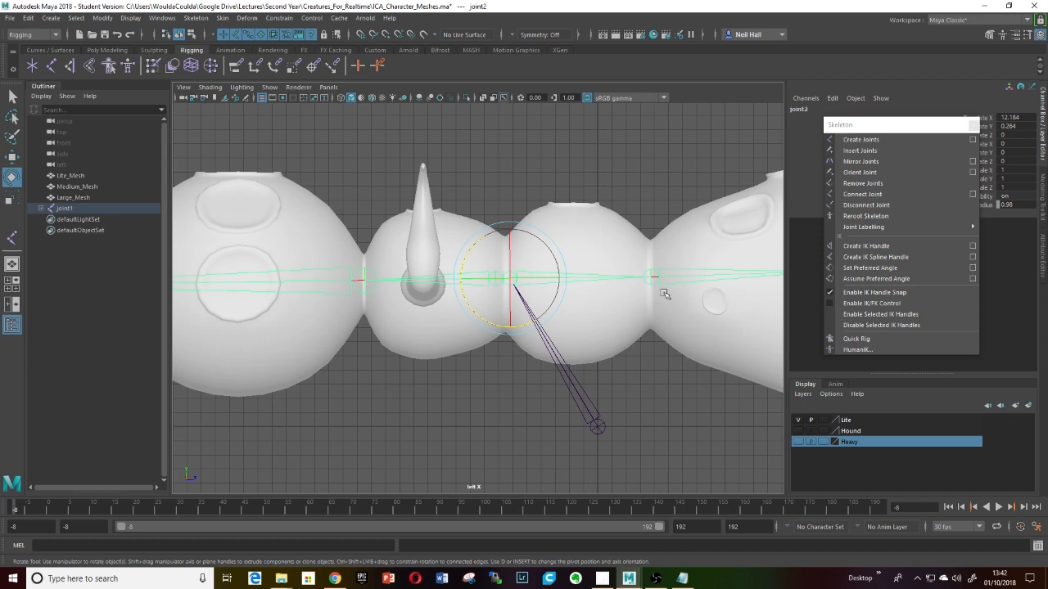
alt+middle_drag(664, 294, 649, 293)
scroll(649, 292, up, 3)
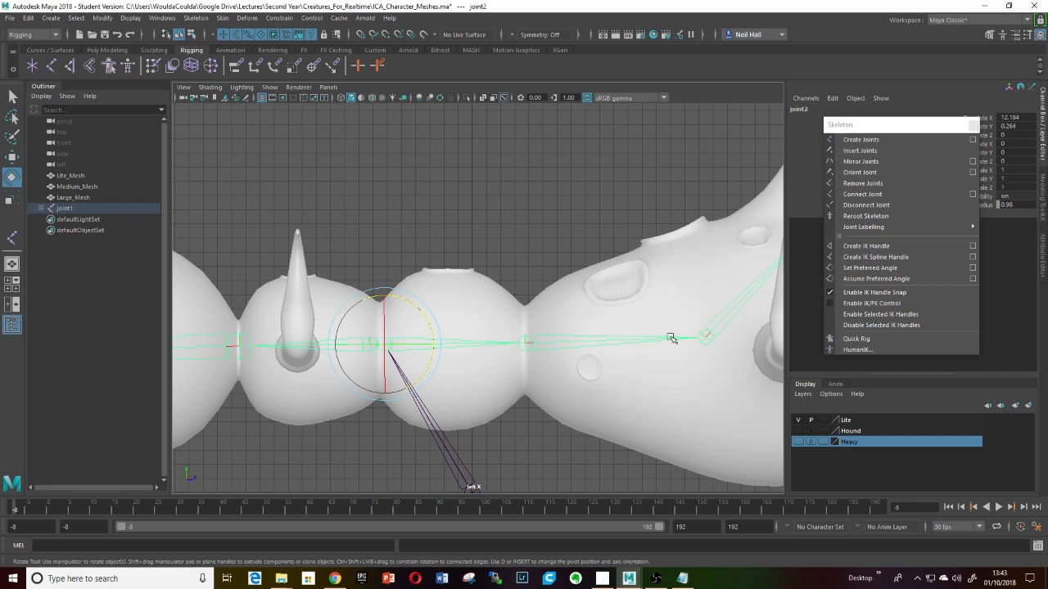
click(51, 66)
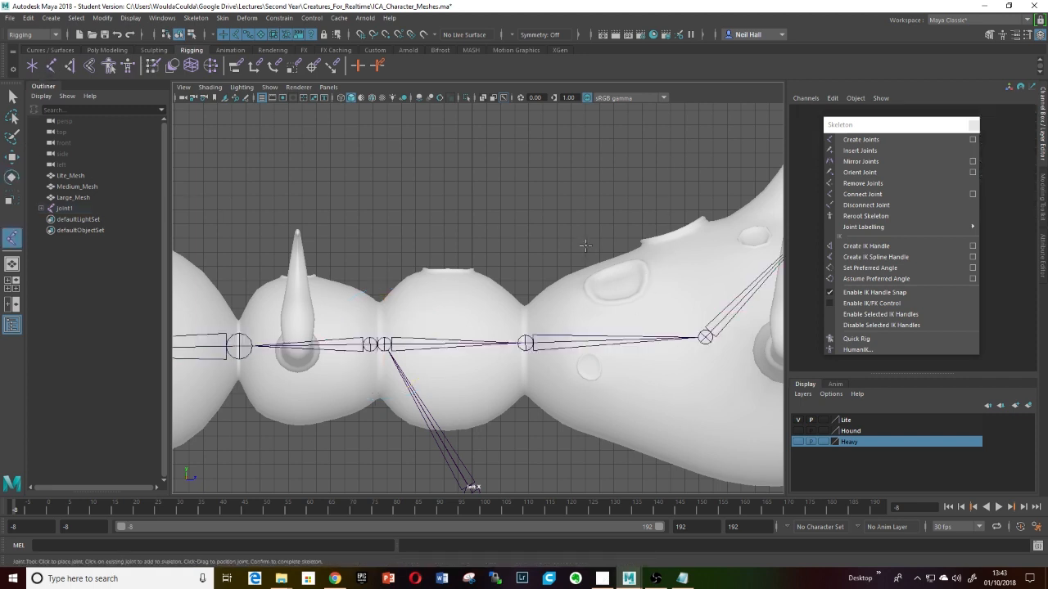
click(671, 228)
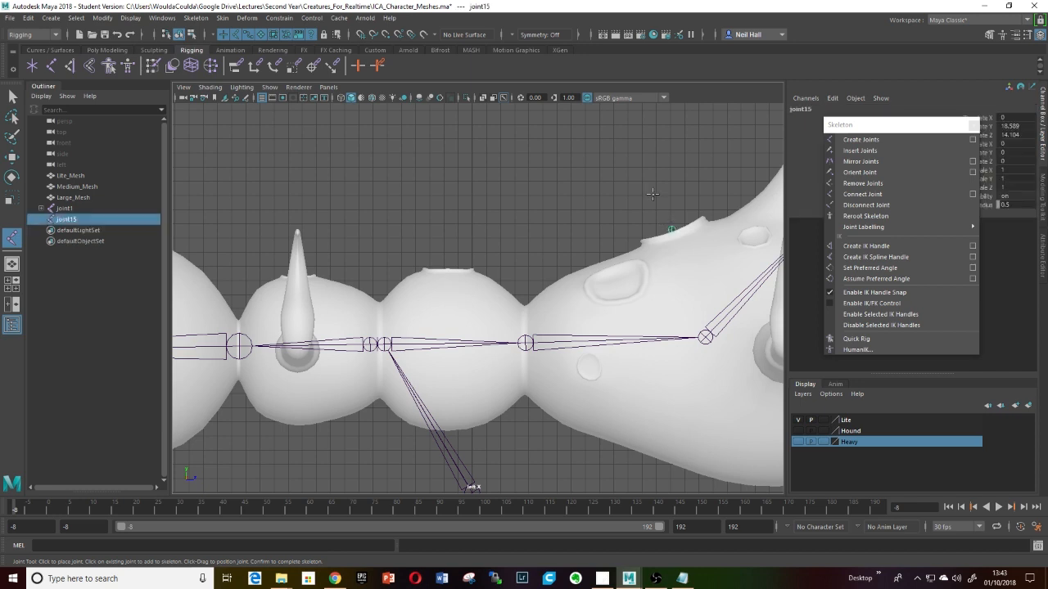
key(e)
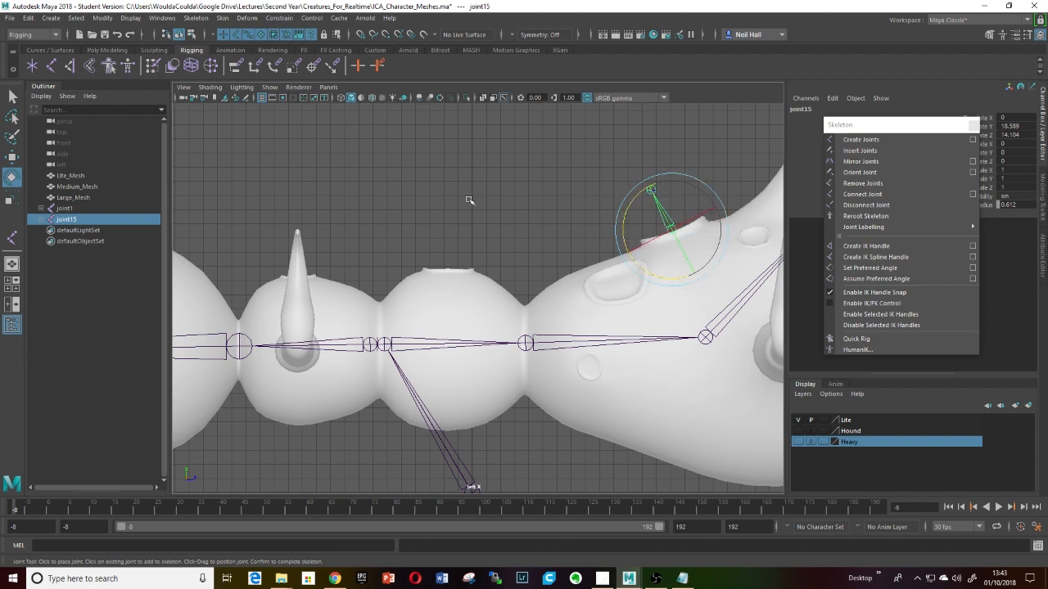
key(q)
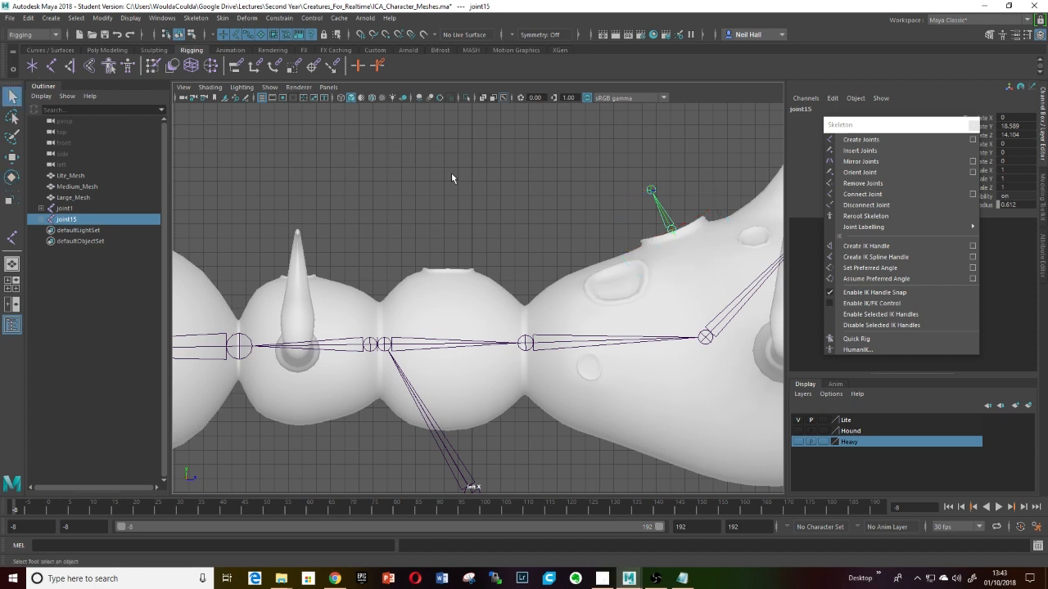
click(650, 191)
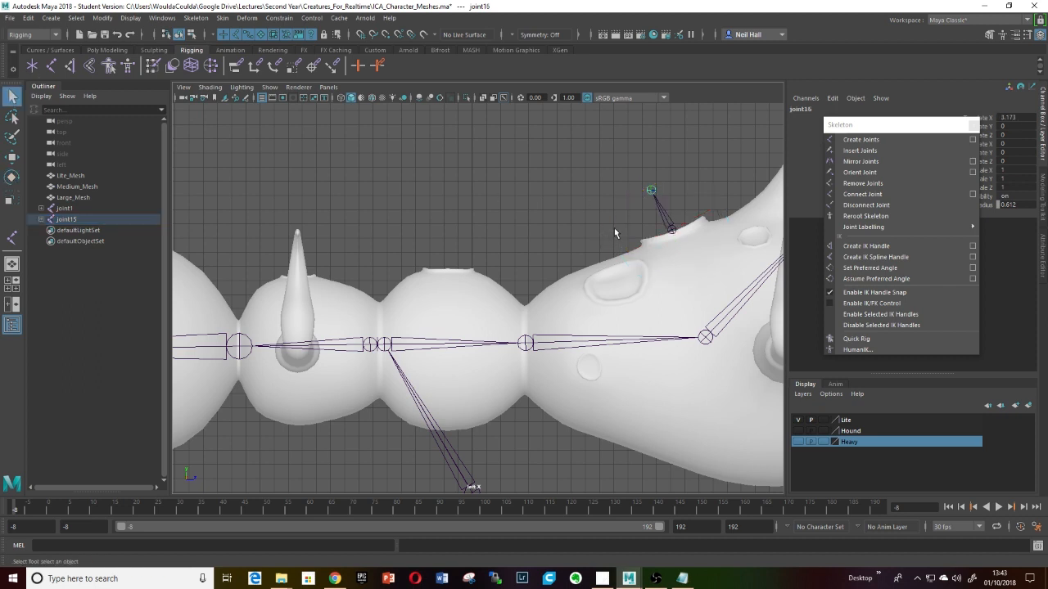
click(614, 228)
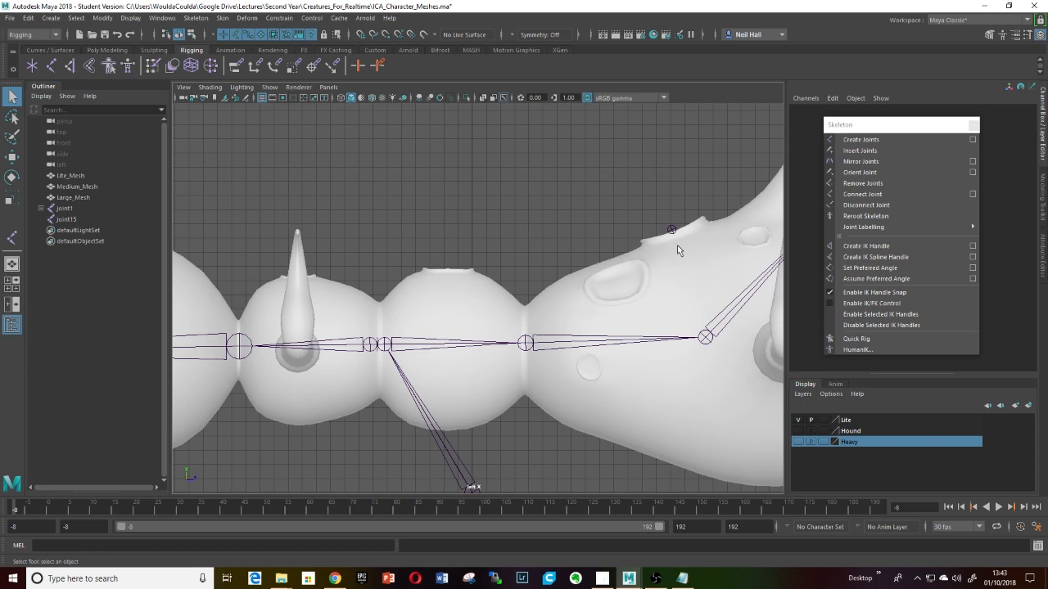
- Move the remaining single joint slightly down and forward into the raised opening, at about Y 18.23 and Z 14.63
scroll(684, 246, up, 4)
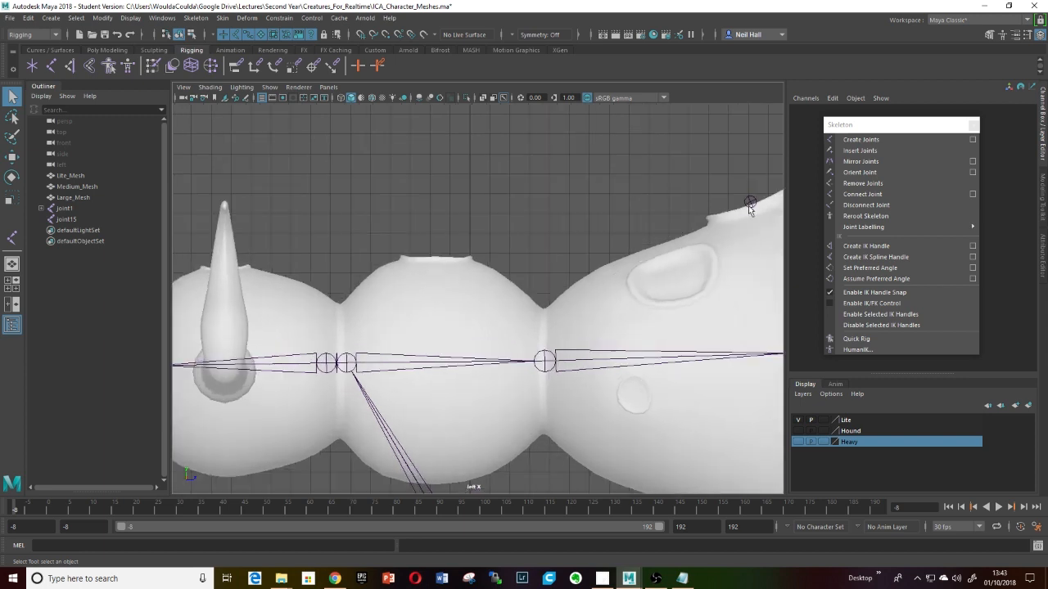
click(748, 204)
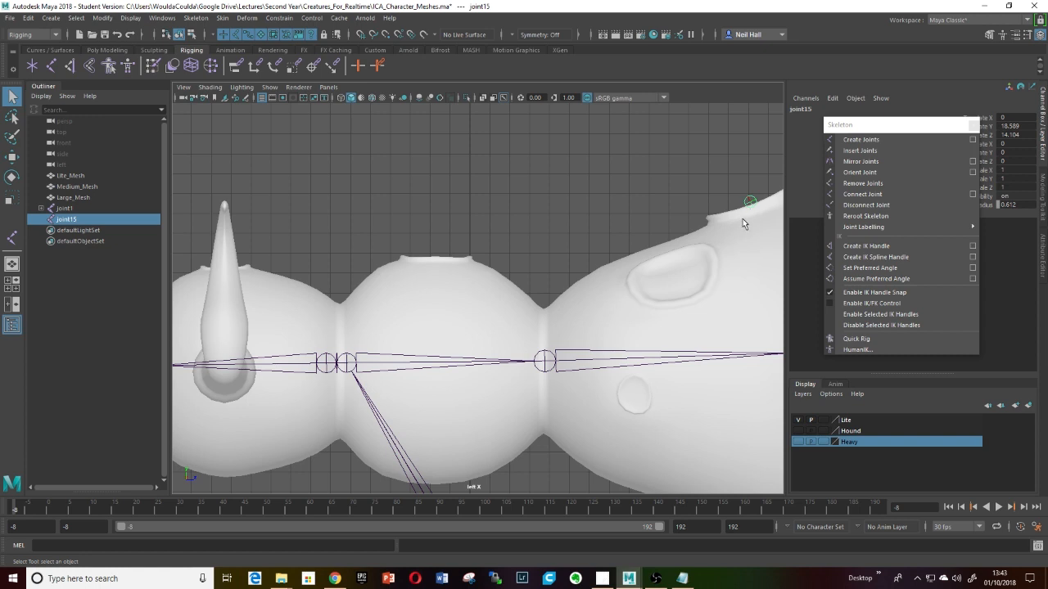
key(w)
drag(765, 153, 778, 159)
alt+middle_drag(690, 259, 608, 240)
drag(690, 145, 687, 145)
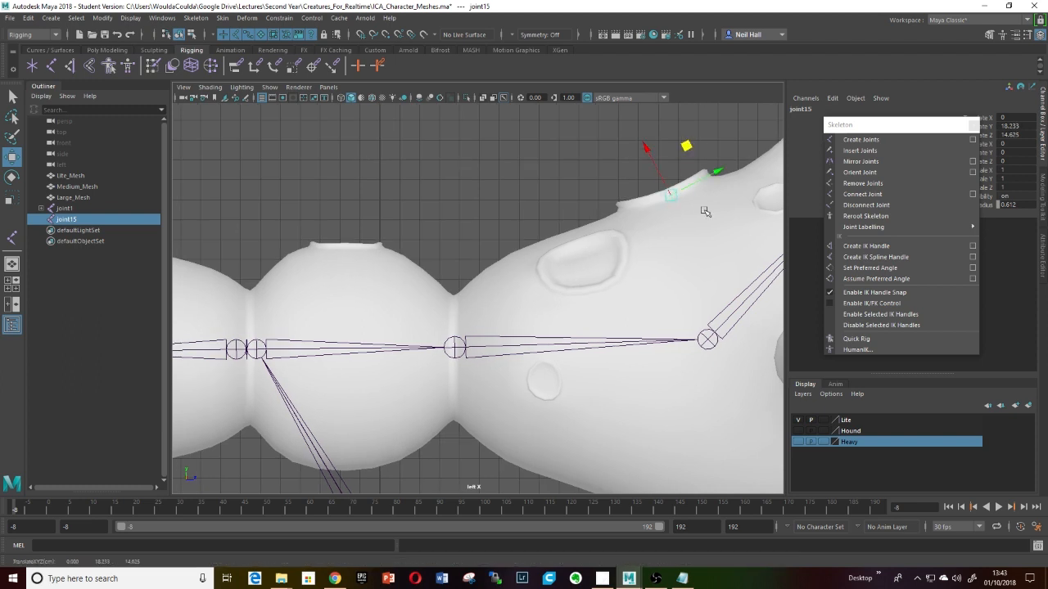
- Connect the opening's joint to the spine joint at the rear of the front body segment, and test-rotate that spine joint about Z
click(460, 344)
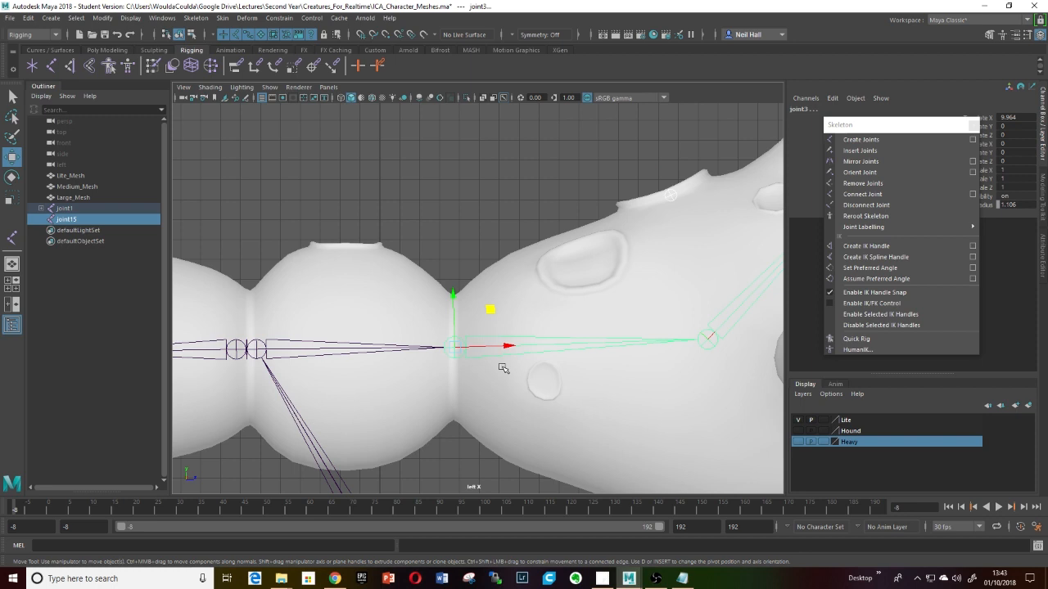
click(862, 194)
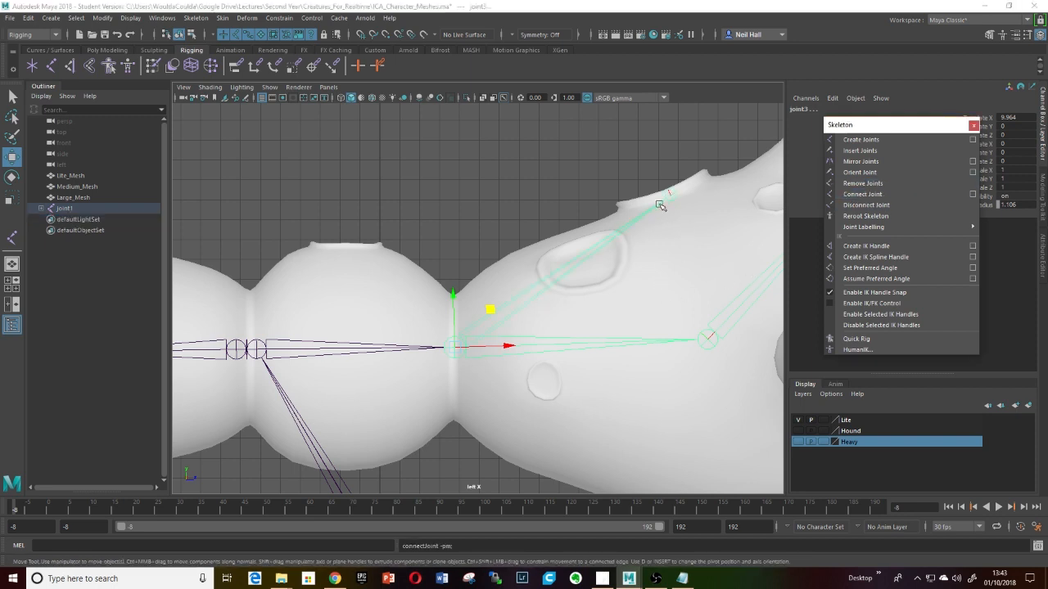
click(520, 345)
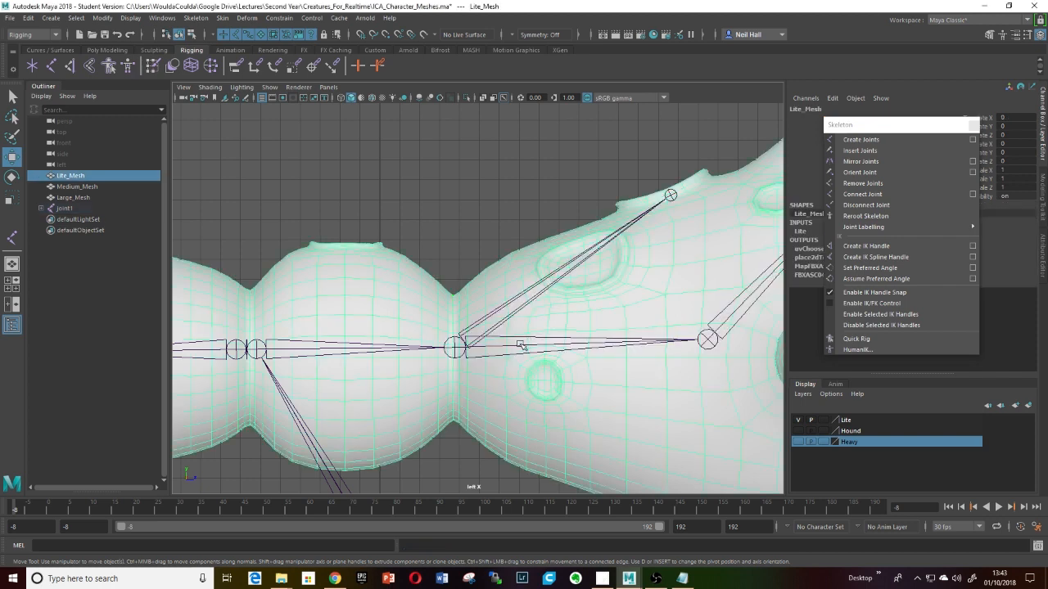
click(458, 347)
key(e)
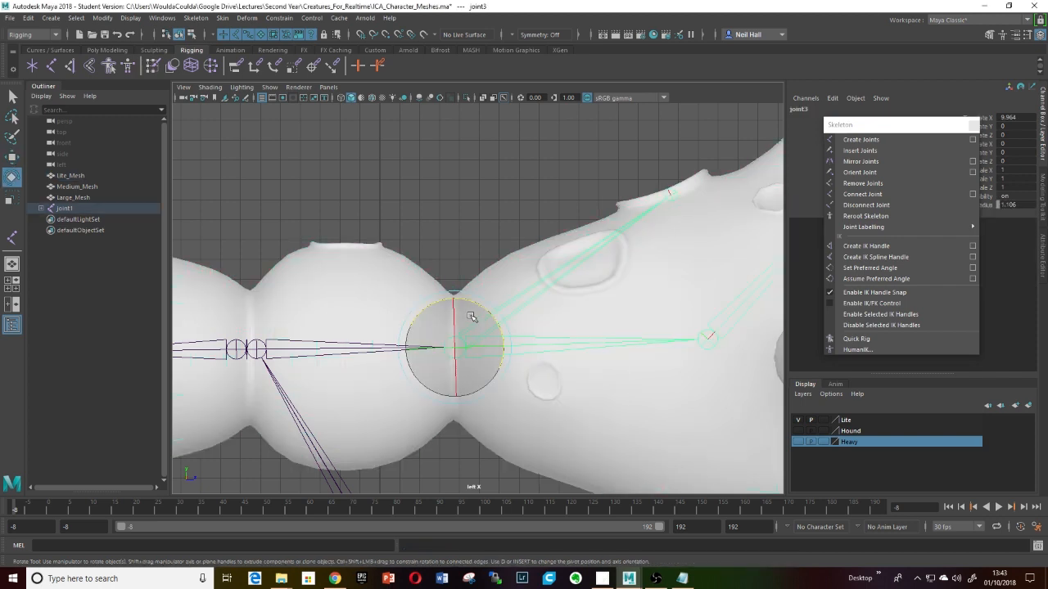
drag(478, 304, 481, 300)
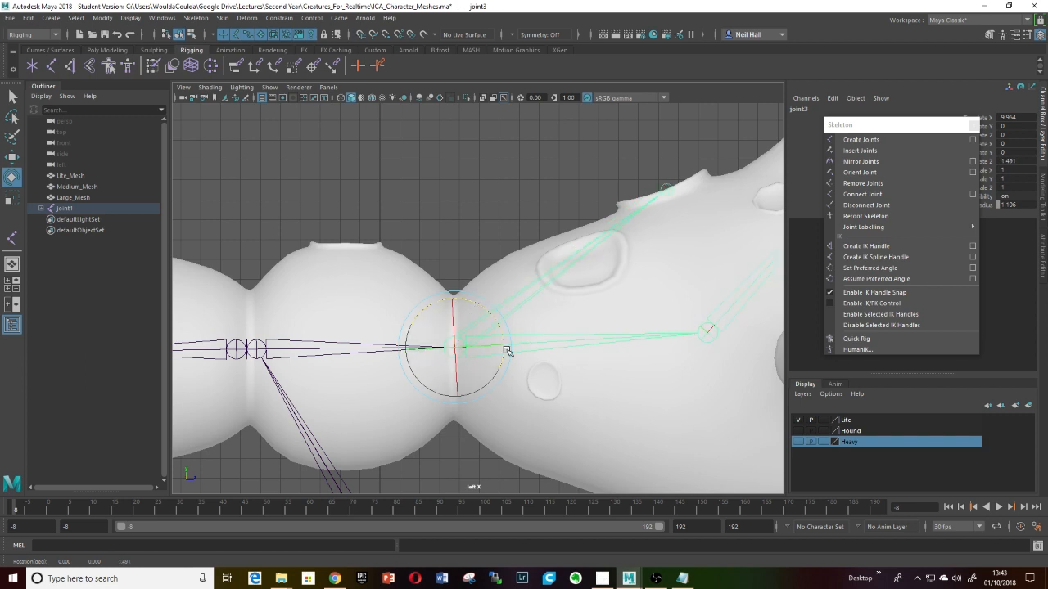
- Examine in perspective how the newly connected joint sits relative to the openings on the front body segment
scroll(598, 335, down, 5)
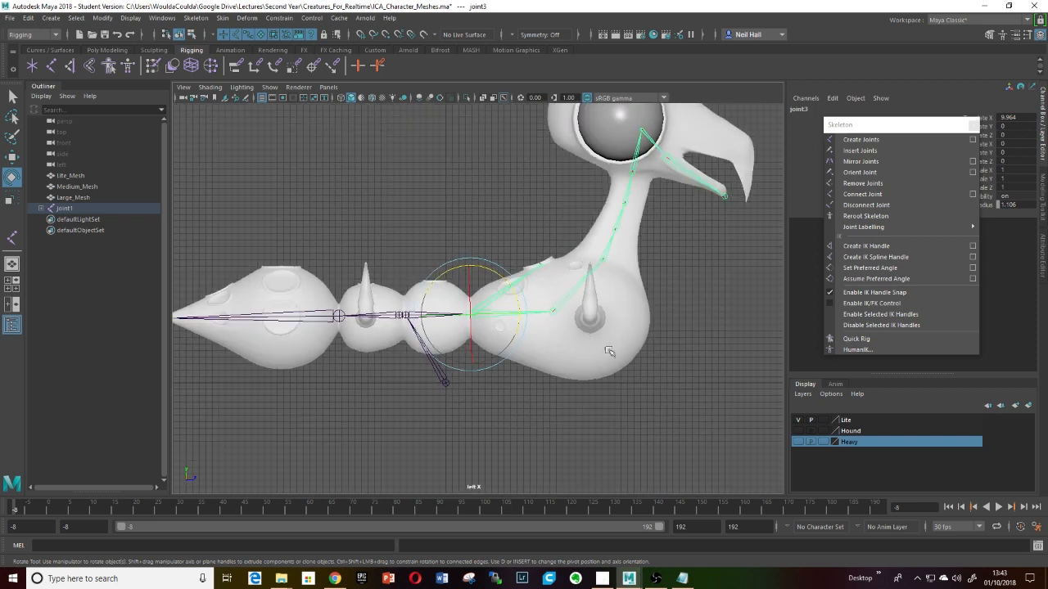
key(space)
drag(619, 356, 625, 322)
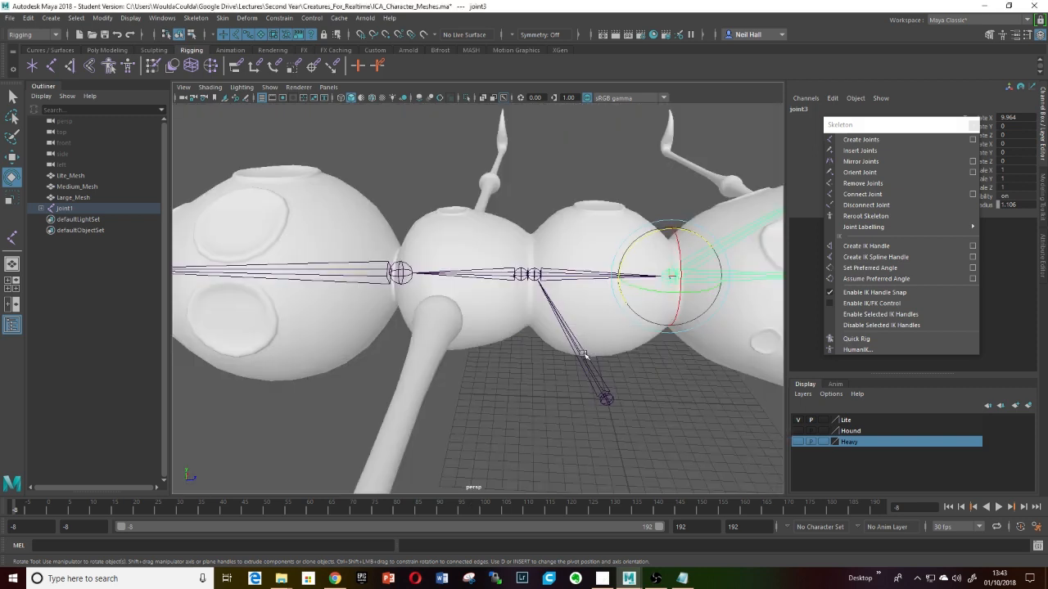
mouse_move(583, 354)
alt+mouse_down()
mouse_move(620, 330)
mouse_move(597, 333)
mouse_move(513, 394)
mouse_move(573, 323)
mouse_move(706, 374)
mouse_move(445, 335)
mouse_move(499, 350)
mouse_move(580, 351)
alt+mouse_up()
alt+middle_drag(579, 350, 485, 332)
scroll(529, 315, up, 5)
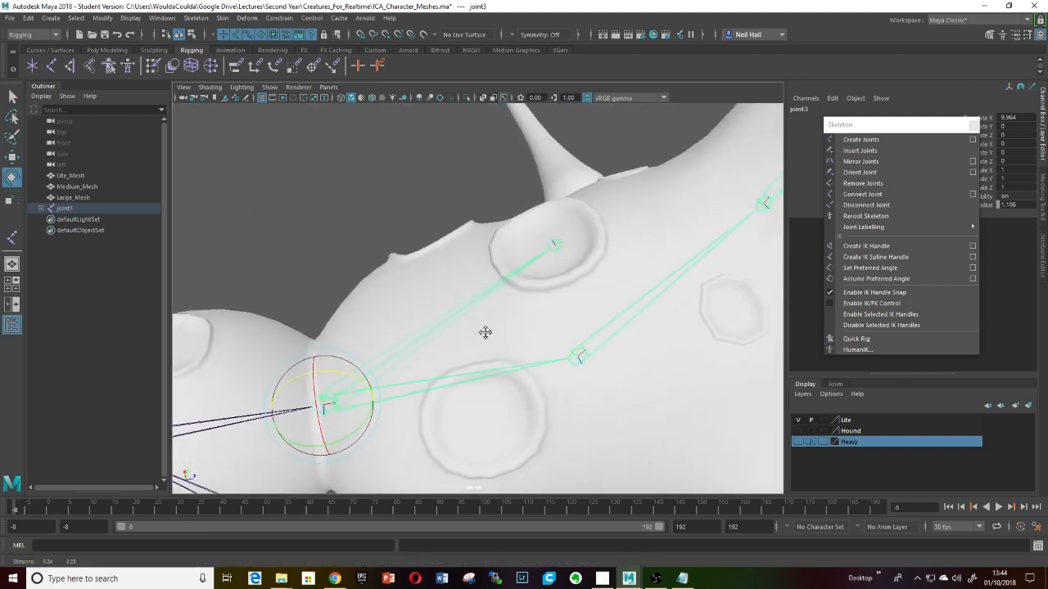
alt+drag(486, 332, 521, 343)
scroll(491, 313, down, 5)
alt+middle_drag(588, 344, 529, 319)
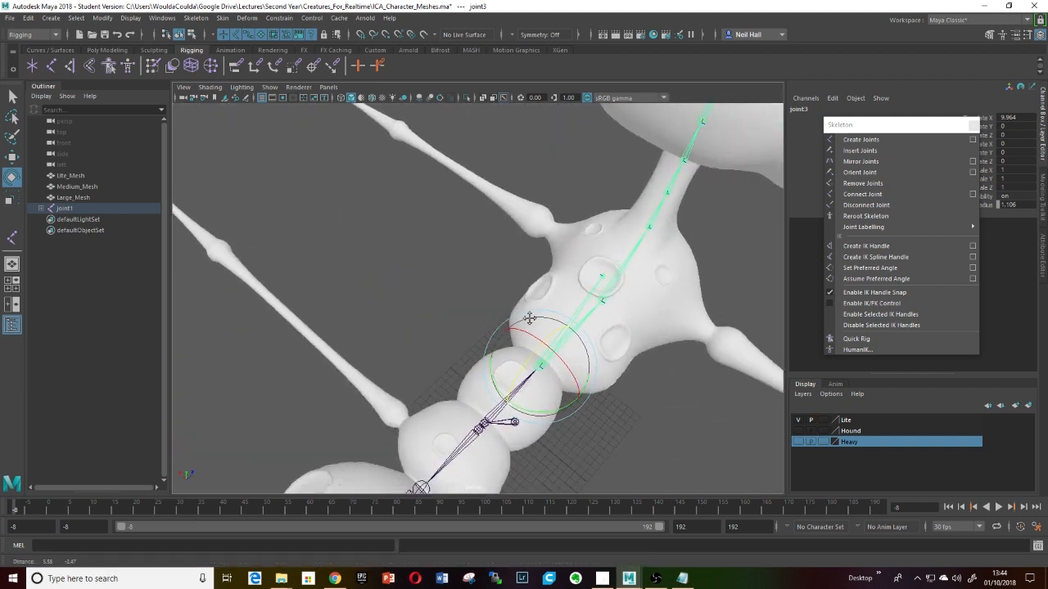
scroll(583, 303, up, 5)
scroll(638, 259, down, 5)
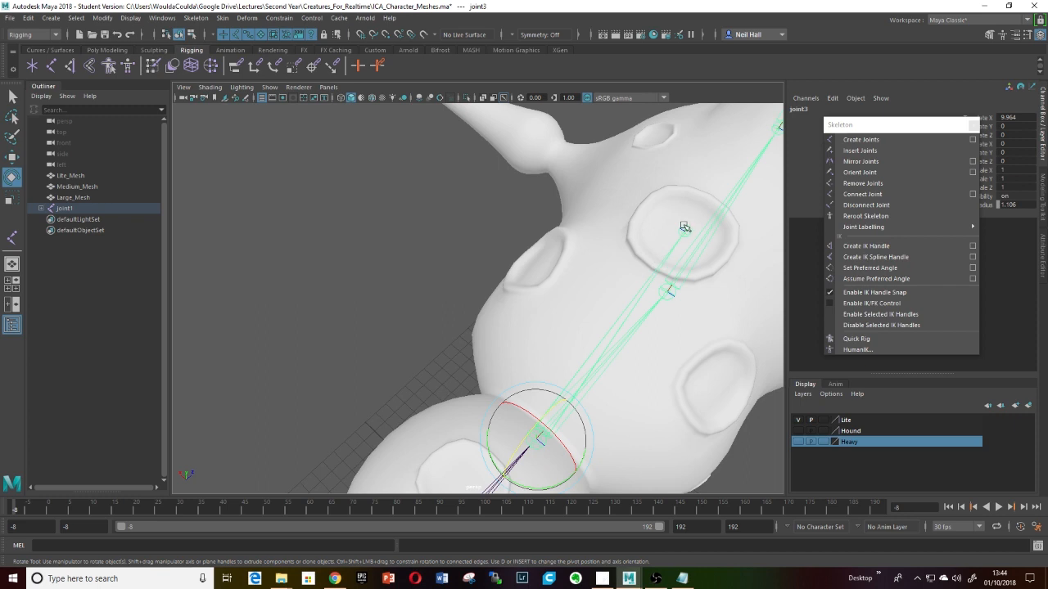
- Move the branch joint from the top opening to the side opening, at about X 6.62, Y 3.81 and Z 5.09
click(683, 230)
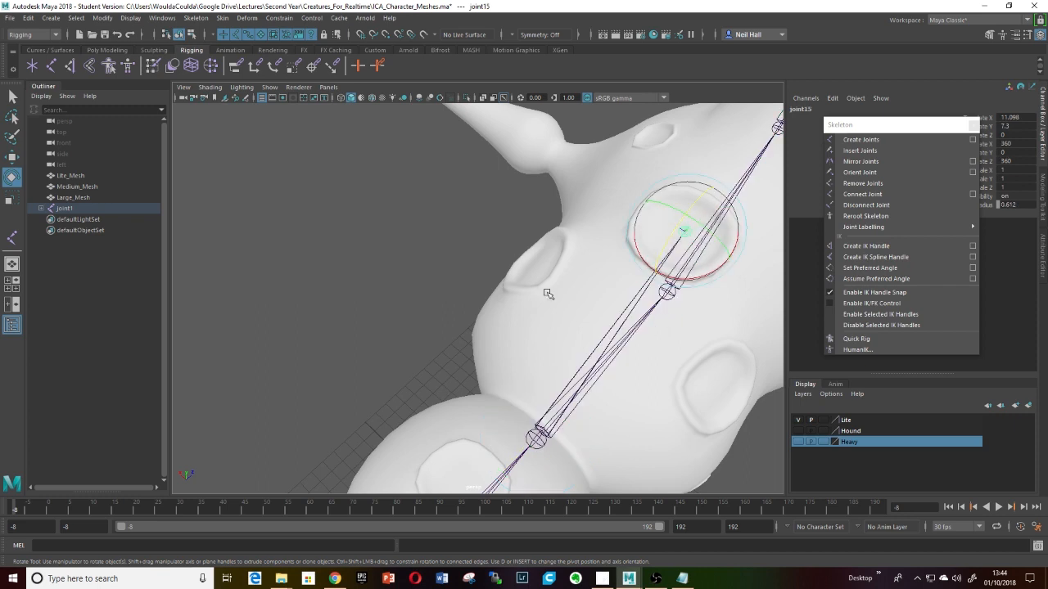
scroll(545, 295, down, 6)
scroll(554, 331, up, 3)
mouse_move(554, 330)
alt+mouse_down()
mouse_move(568, 299)
mouse_move(563, 320)
alt+mouse_up()
scroll(573, 318, up, 5)
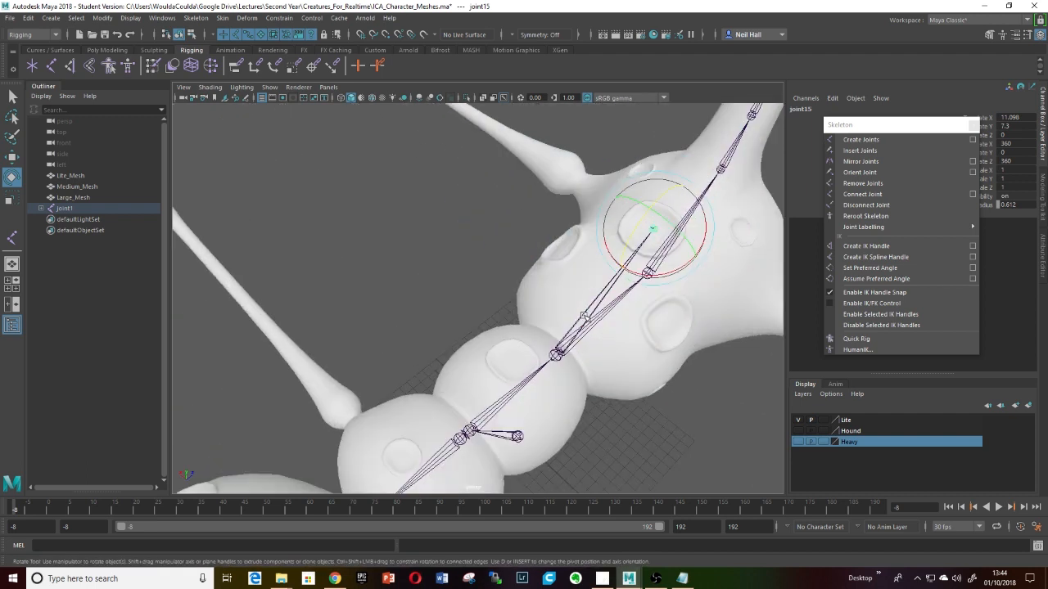
key(w)
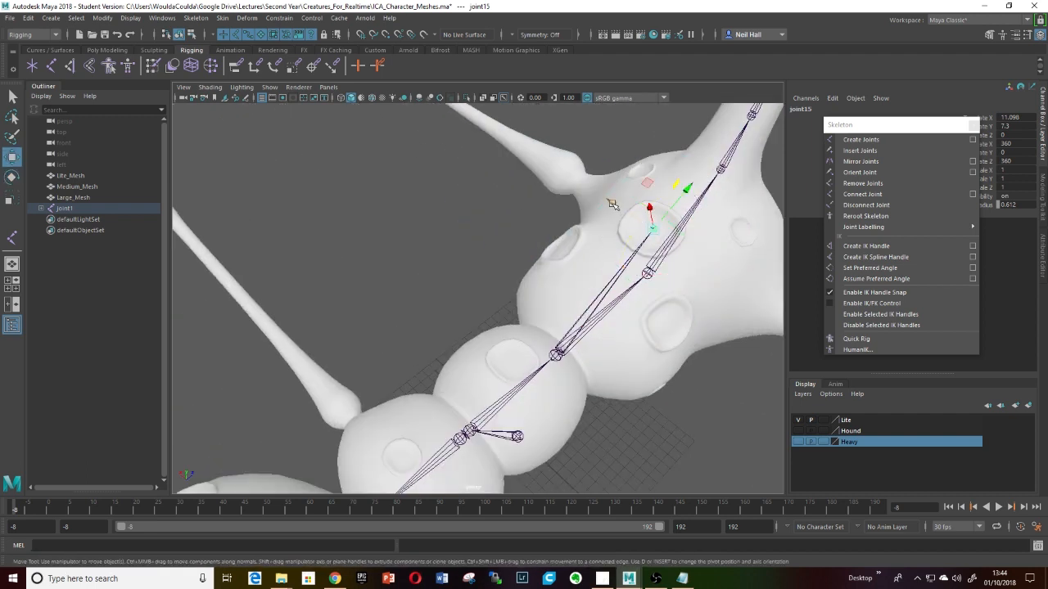
drag(612, 204, 663, 240)
alt+drag(654, 307, 549, 267)
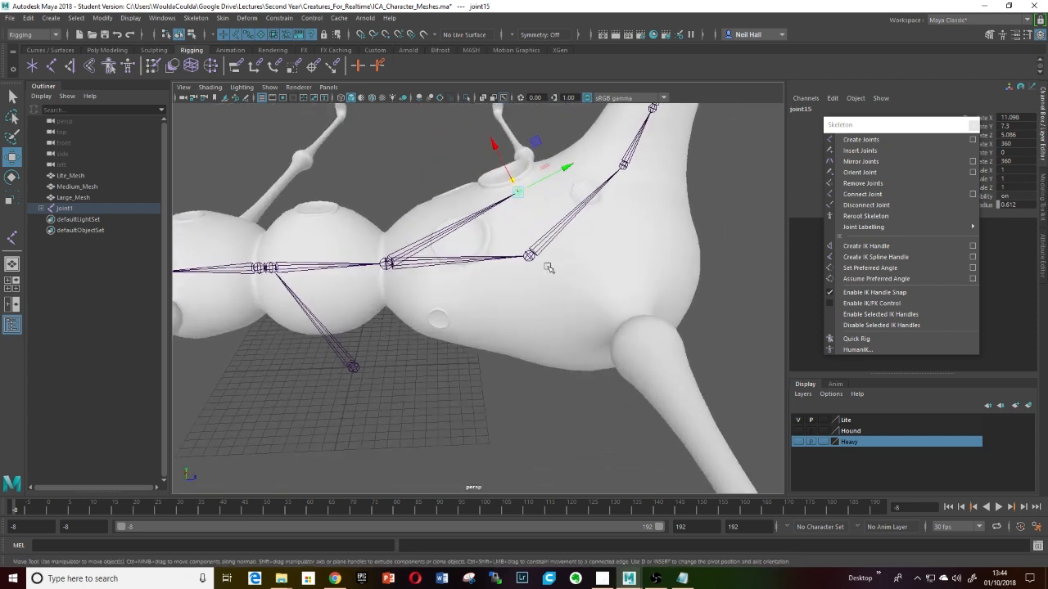
drag(536, 143, 476, 191)
mouse_move(427, 285)
alt+mouse_down()
mouse_move(463, 316)
mouse_move(427, 301)
alt+mouse_up()
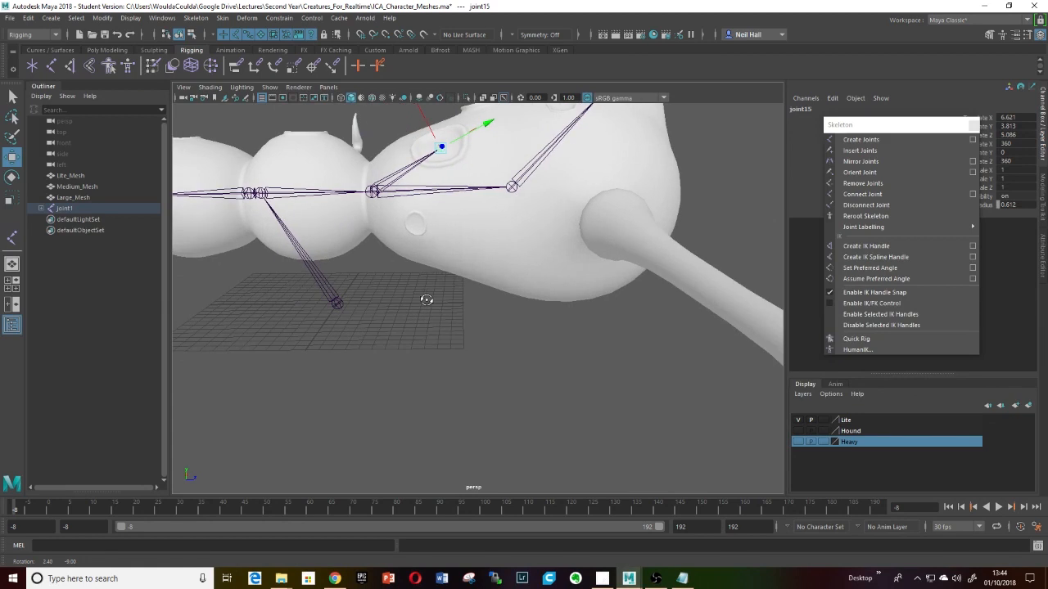
- Centre the branch joint in the side opening in the left view, at about X 6.74 and Y 4.00
key(space)
click(530, 280)
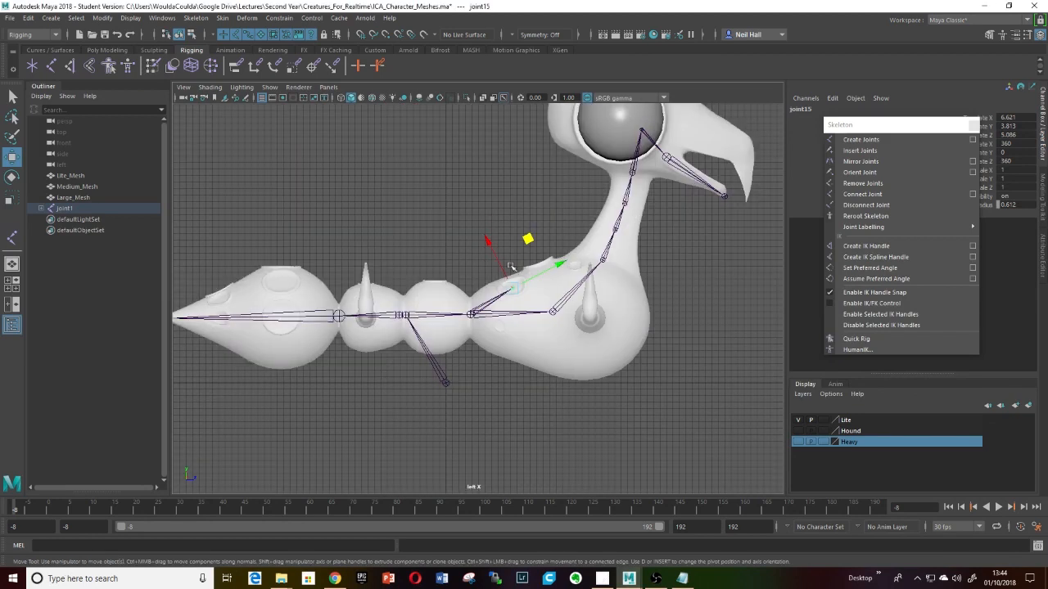
alt+right_drag(511, 292, 597, 268)
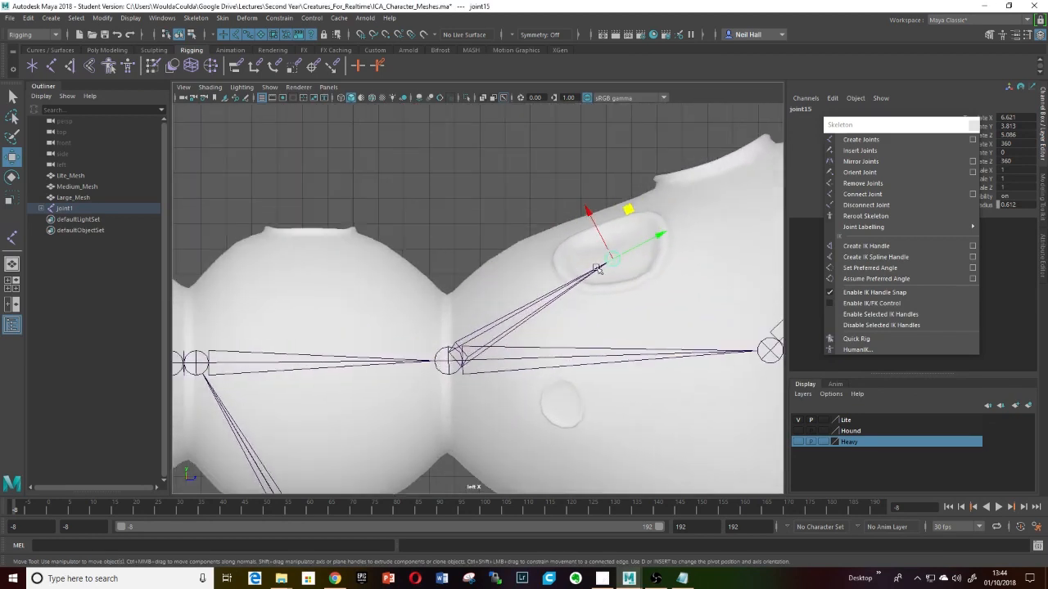
drag(614, 258, 616, 251)
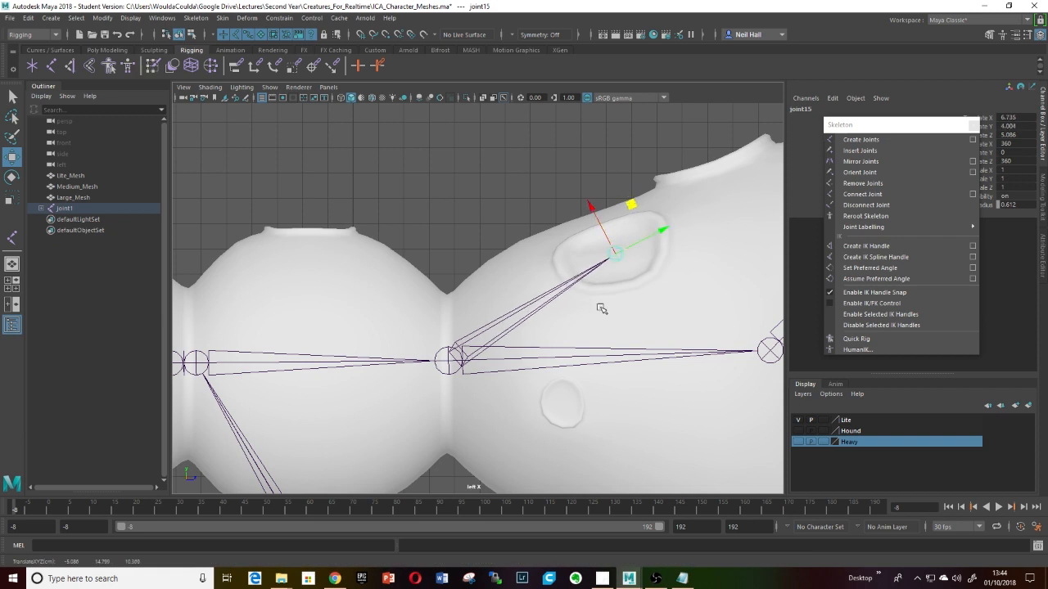
- Check the branch joint's placement at the side opening from the front, back and perspective views
key(space)
drag(588, 356, 585, 376)
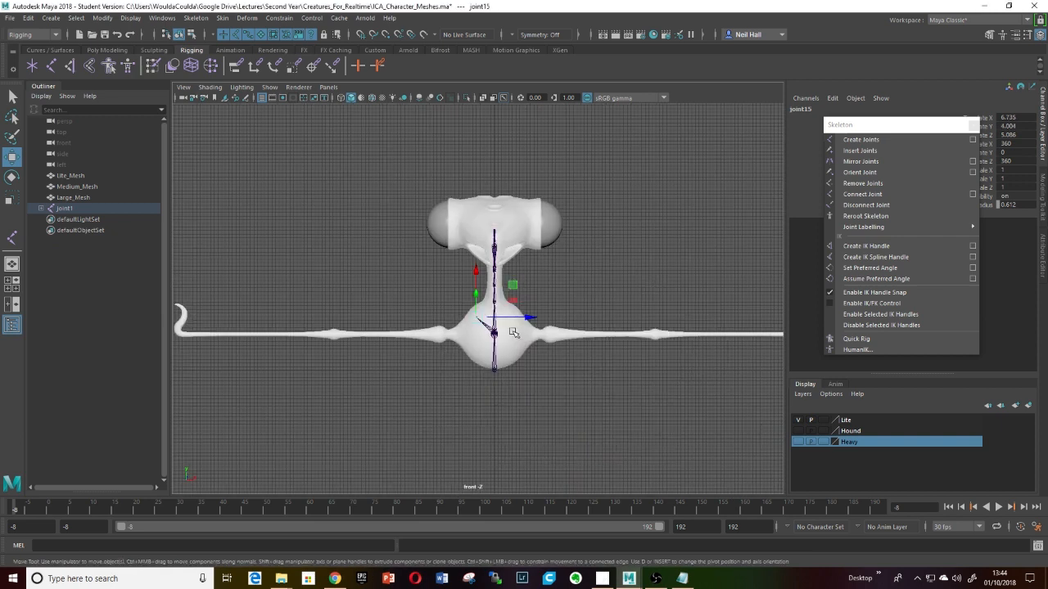
scroll(499, 332, up, 9)
key(space)
drag(489, 349, 448, 366)
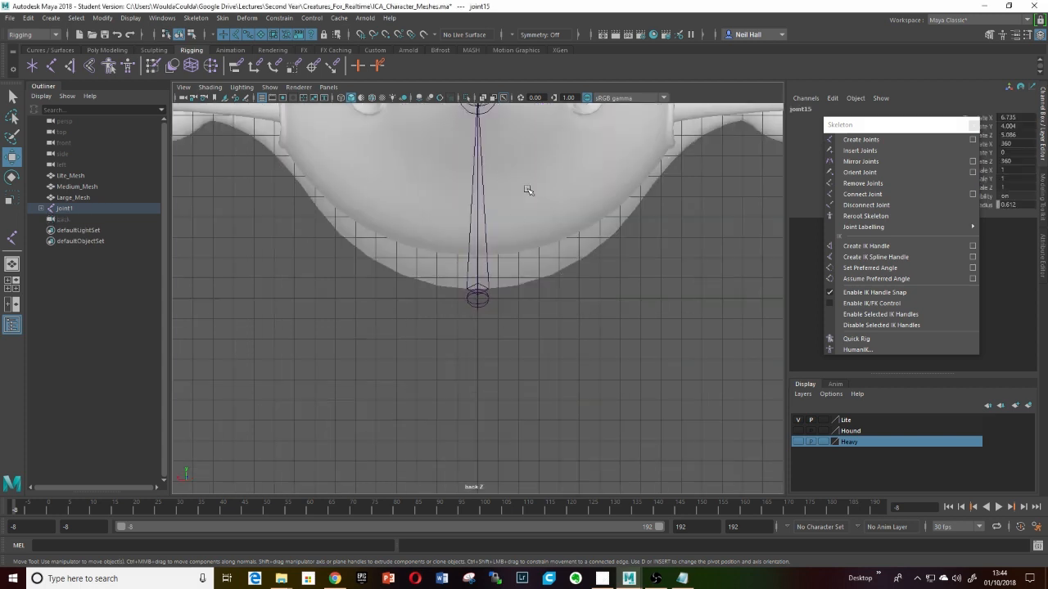
alt+middle_drag(528, 190, 536, 394)
alt+middle_drag(529, 306, 509, 366)
scroll(563, 301, up, 2)
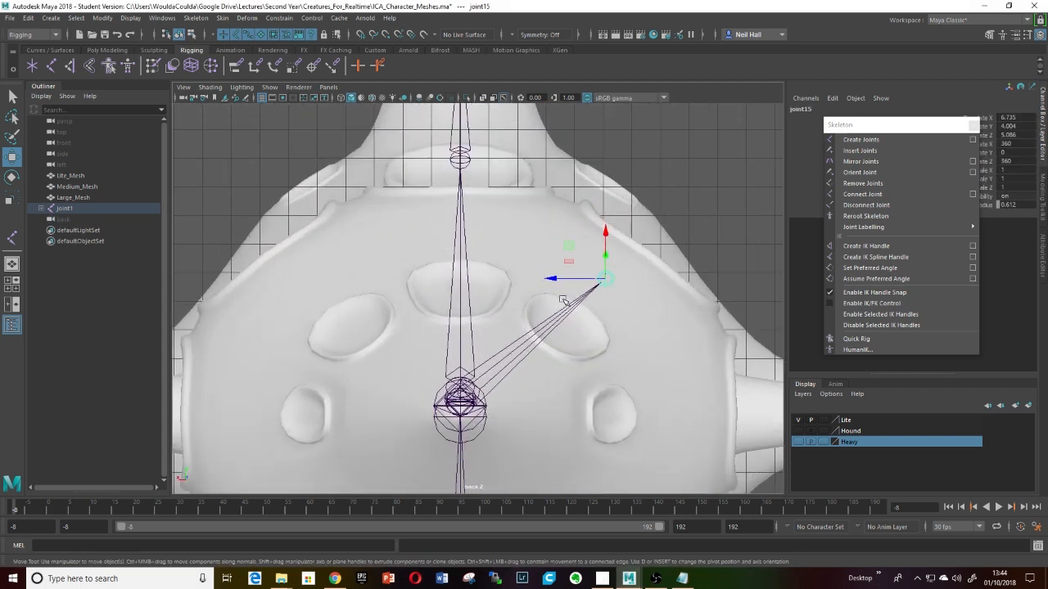
scroll(563, 300, down, 3)
key(space)
drag(576, 315, 571, 336)
scroll(612, 319, up, 7)
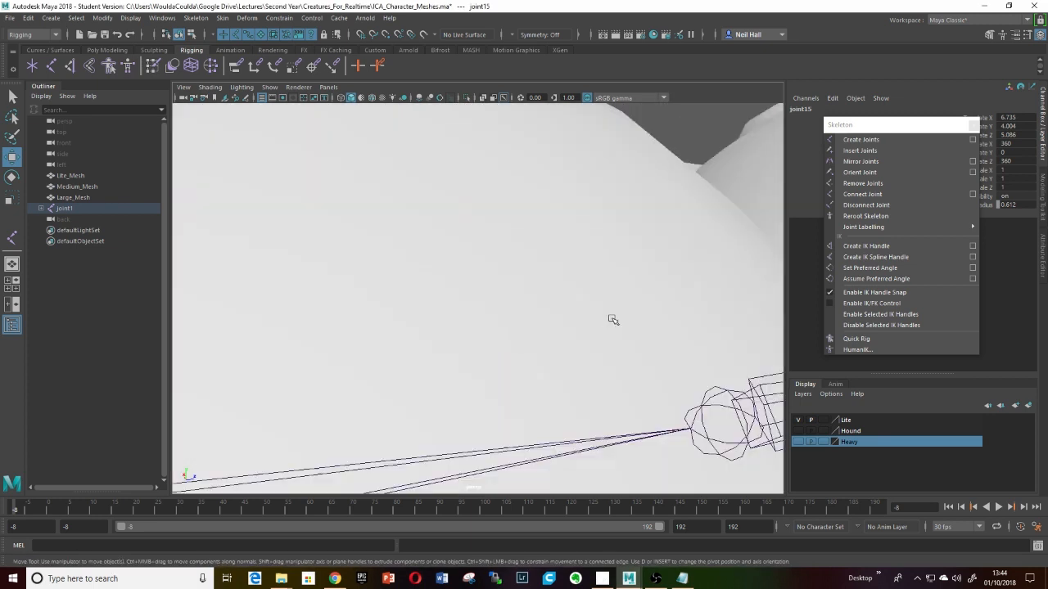
scroll(519, 306, down, 8)
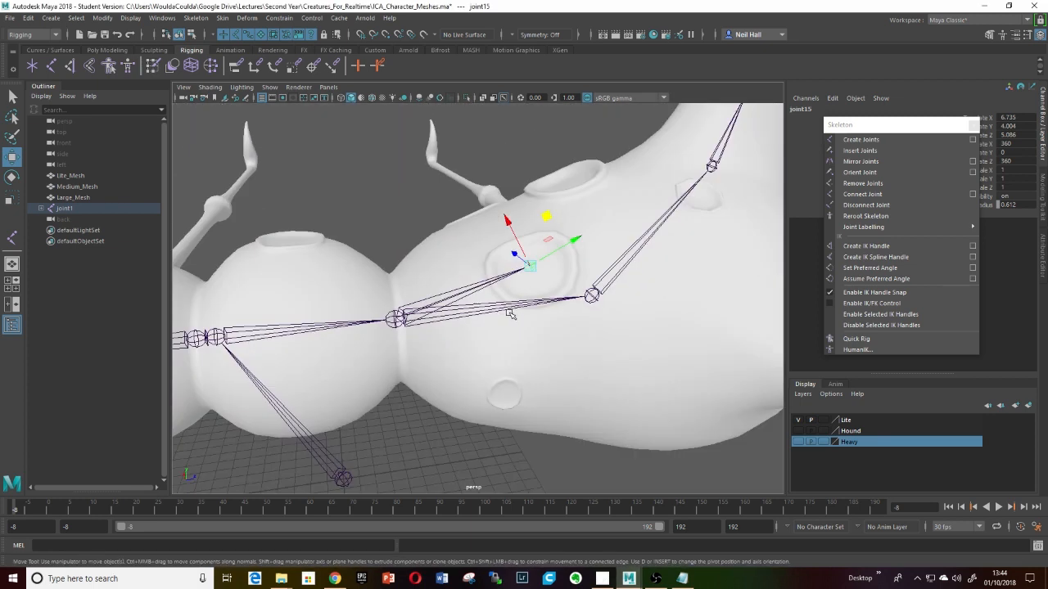
- Examine the creature's leg in the front view, from the body connection out to the curved claw
alt+drag(509, 314, 531, 331)
alt+drag(539, 335, 489, 312)
scroll(589, 309, down, 5)
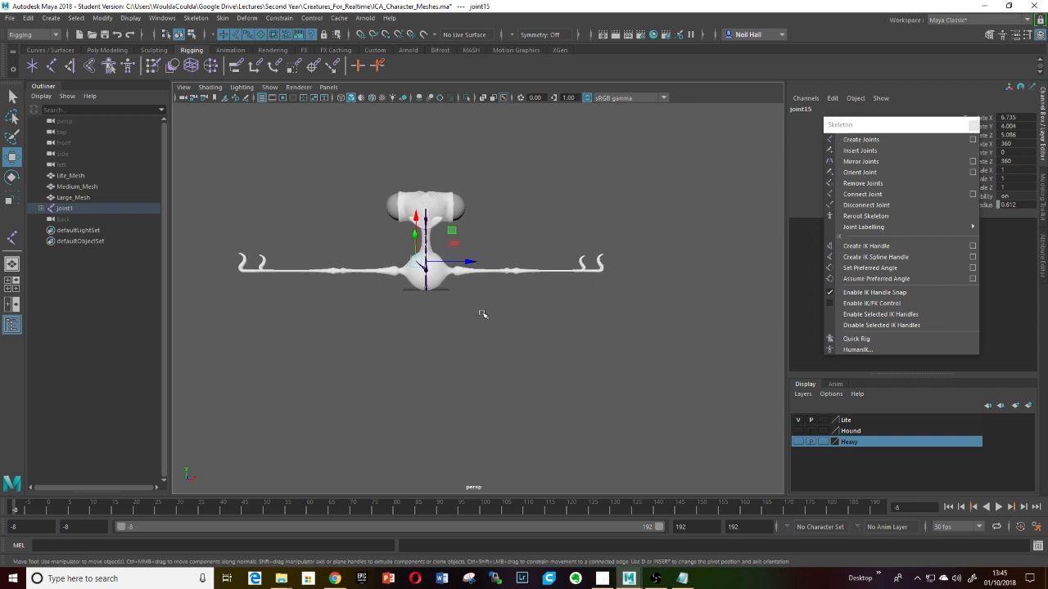
key(space)
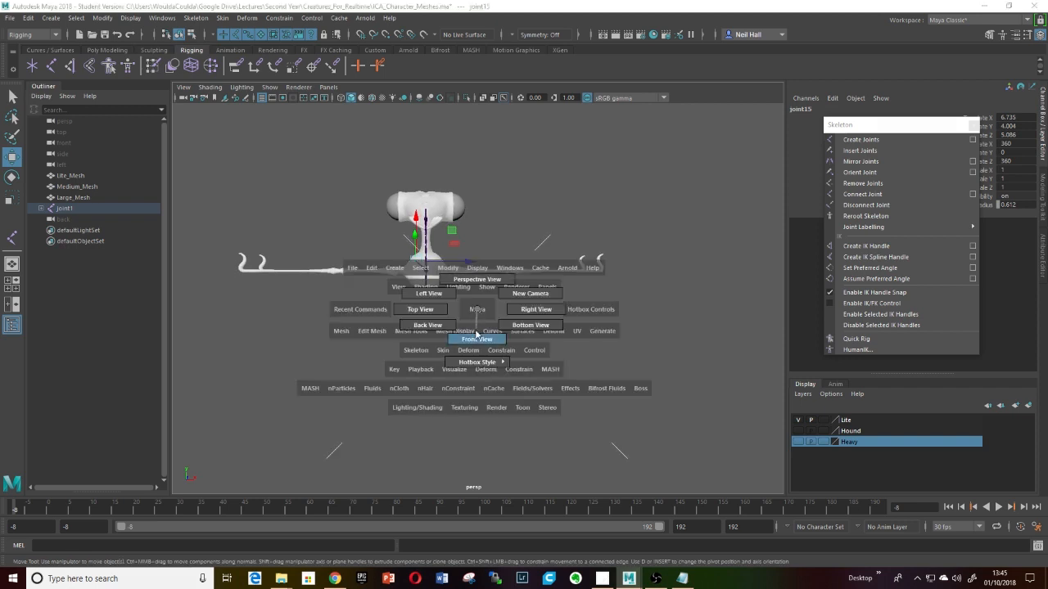
drag(477, 310, 464, 315)
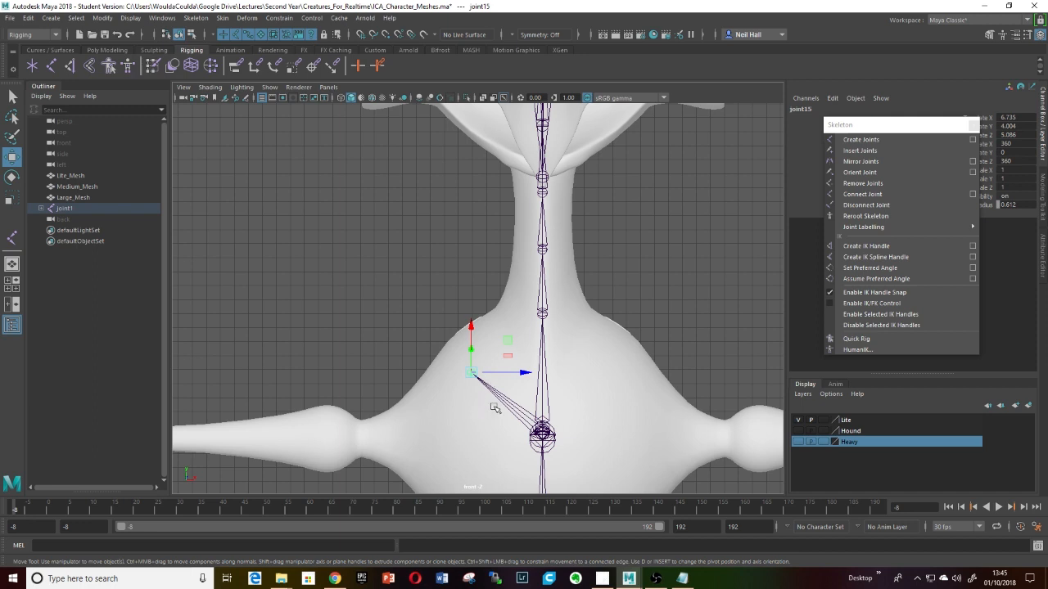
alt+middle_drag(494, 402, 533, 224)
alt+middle_drag(529, 287, 542, 324)
scroll(576, 311, up, 2)
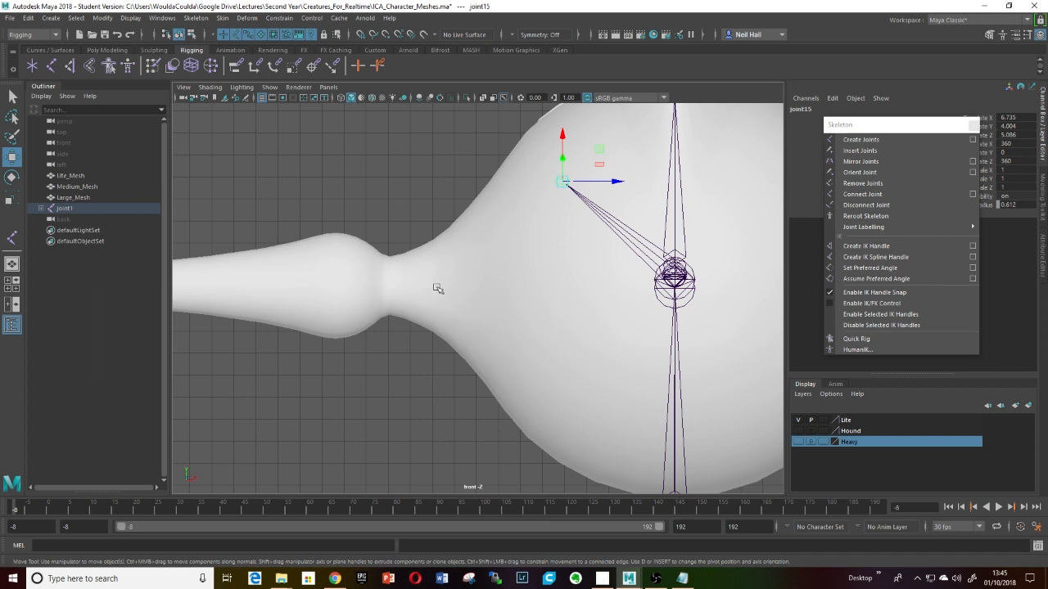
scroll(414, 291, down, 2)
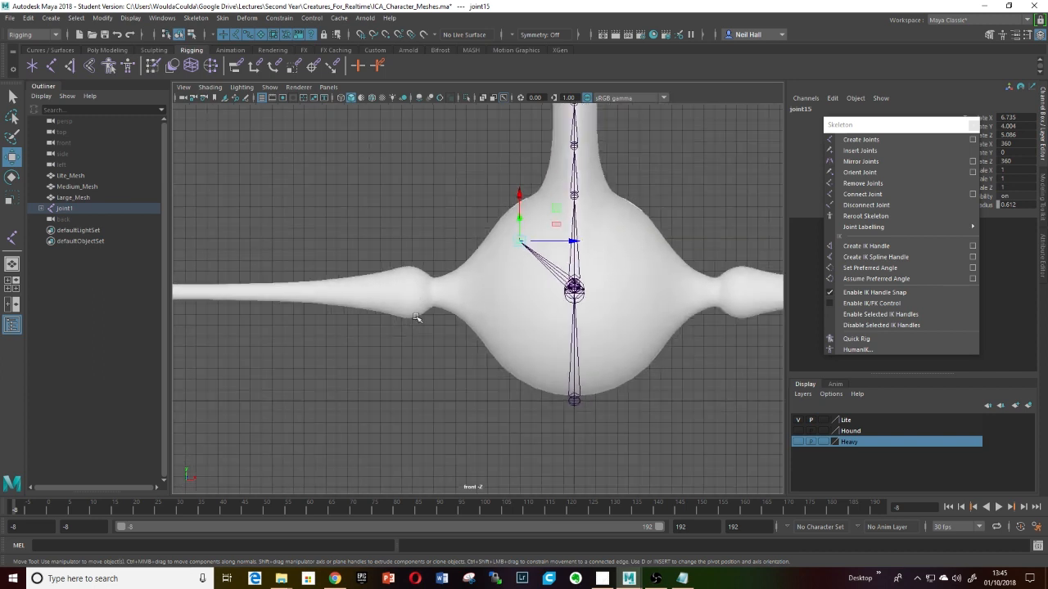
alt+middle_drag(399, 327, 424, 305)
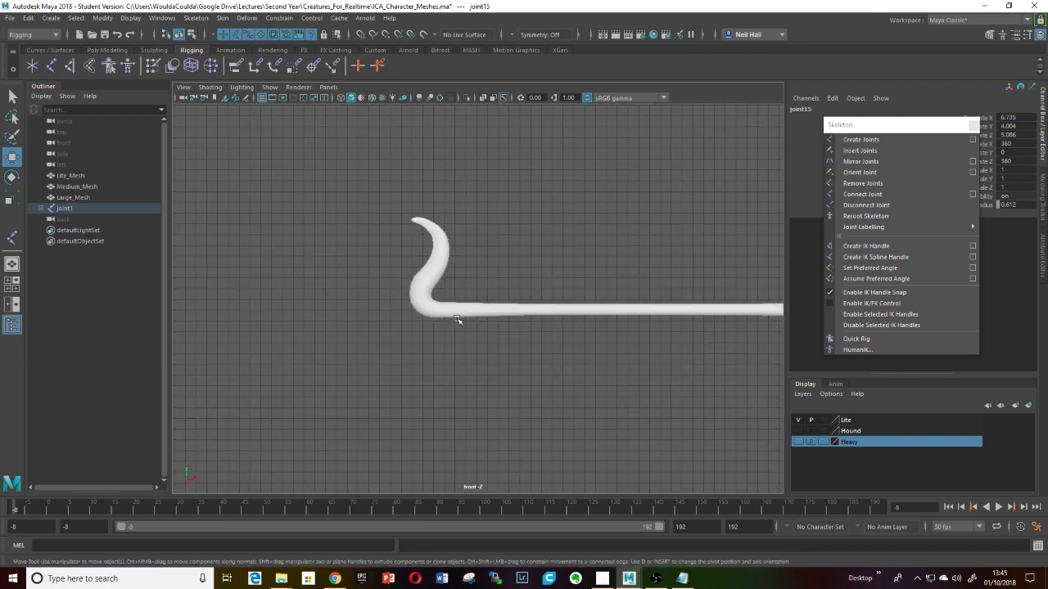
scroll(491, 321, down, 1)
alt+middle_drag(613, 333, 491, 344)
scroll(404, 339, up, 3)
scroll(533, 321, up, 2)
scroll(534, 321, up, 3)
scroll(493, 344, up, 2)
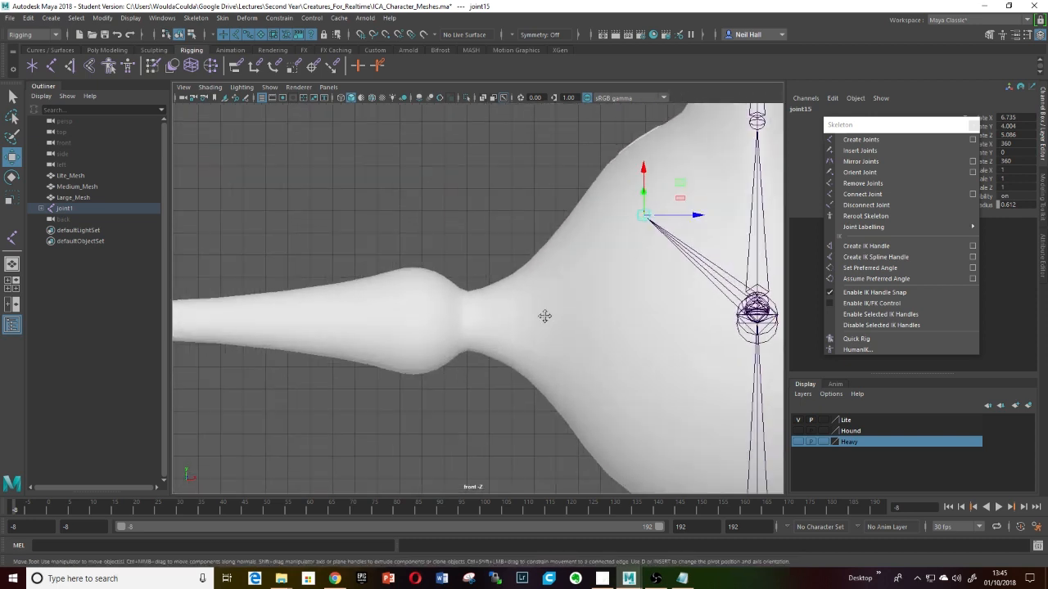
alt+middle_drag(545, 316, 527, 332)
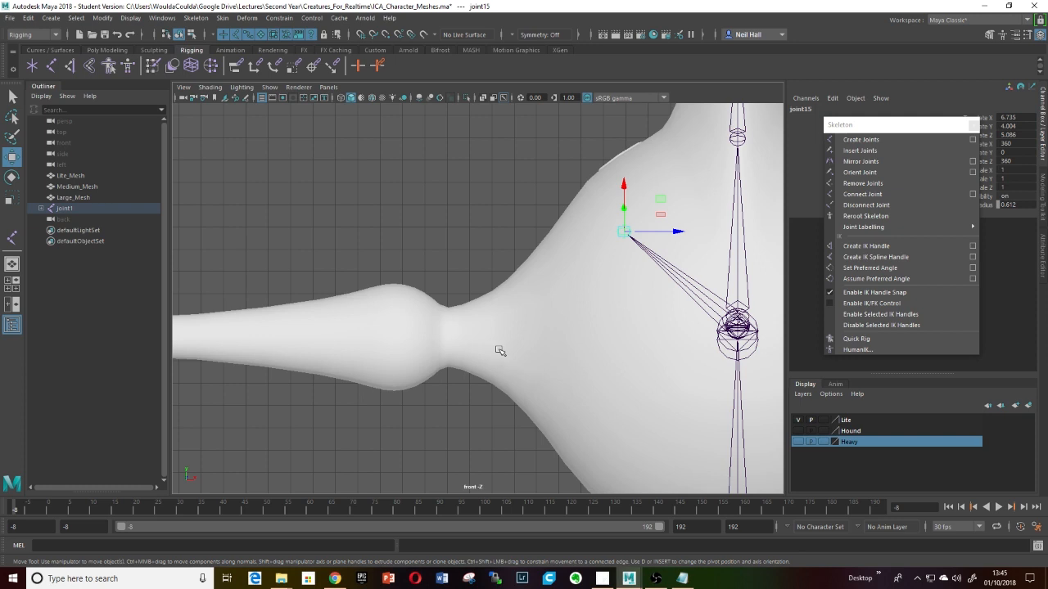
- Start a leg joint chain with a joint inside the body edge at about X -8.89, Y 10.34 and one at the leg's narrow base
click(53, 72)
scroll(335, 331, down, 2)
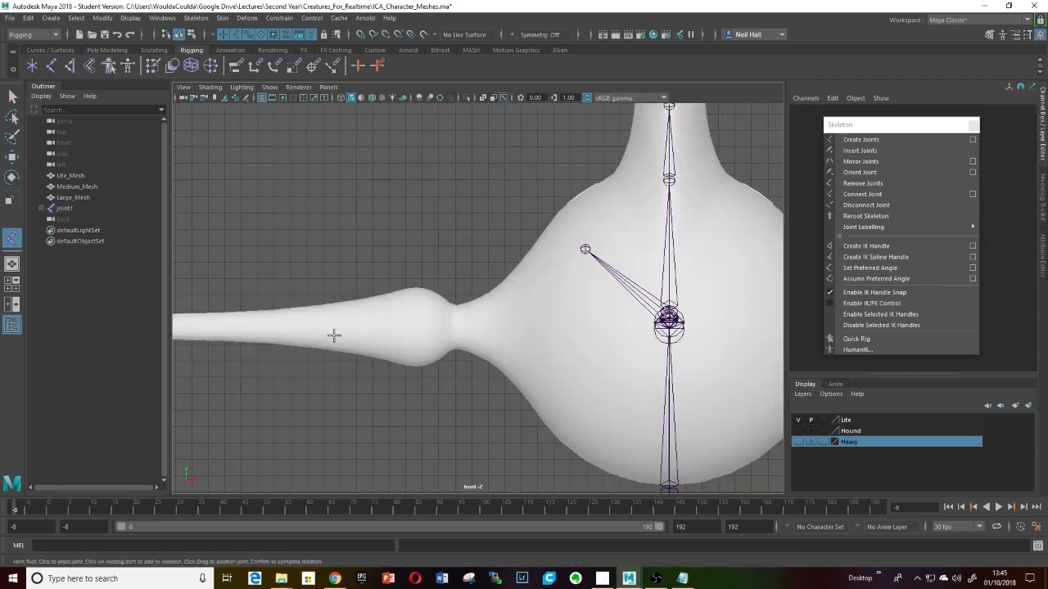
click(522, 321)
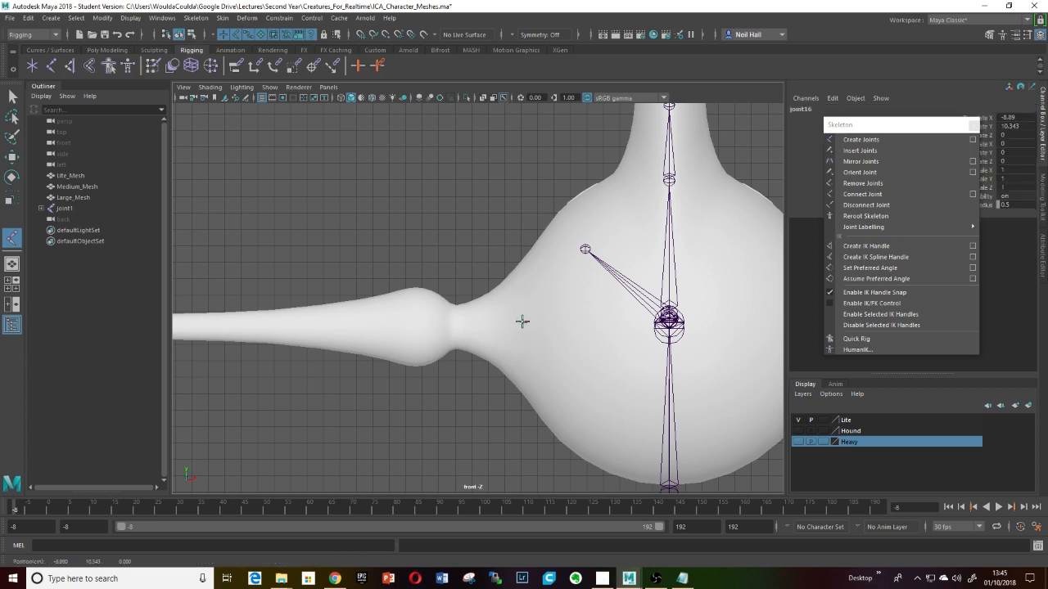
click(453, 324)
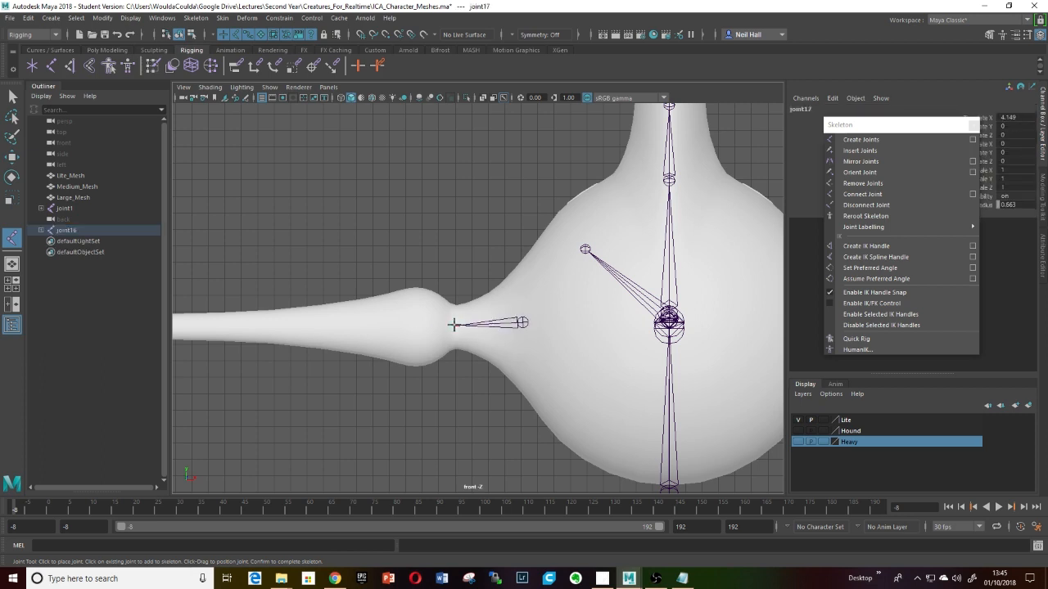
- Extend the leg chain with joints at the knee bulge, the foot bend and the claw tip, and complete it
alt+middle_drag(369, 327, 592, 290)
alt+middle_drag(369, 297, 601, 300)
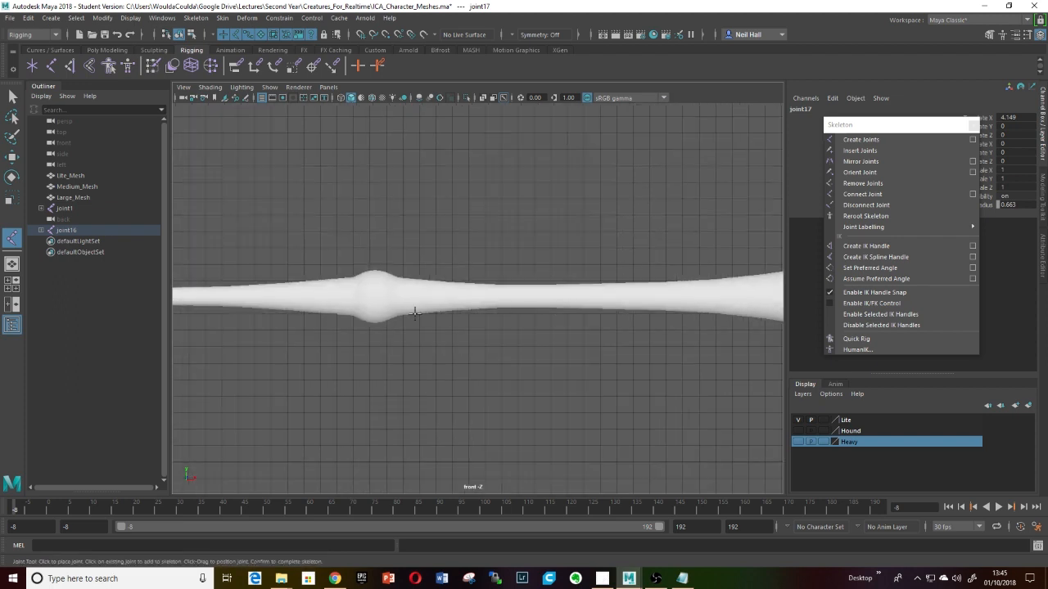
click(375, 293)
mouse_move(373, 330)
alt+middle_down()
mouse_move(602, 326)
mouse_move(573, 322)
alt+middle_up()
alt+middle_drag(326, 320, 490, 320)
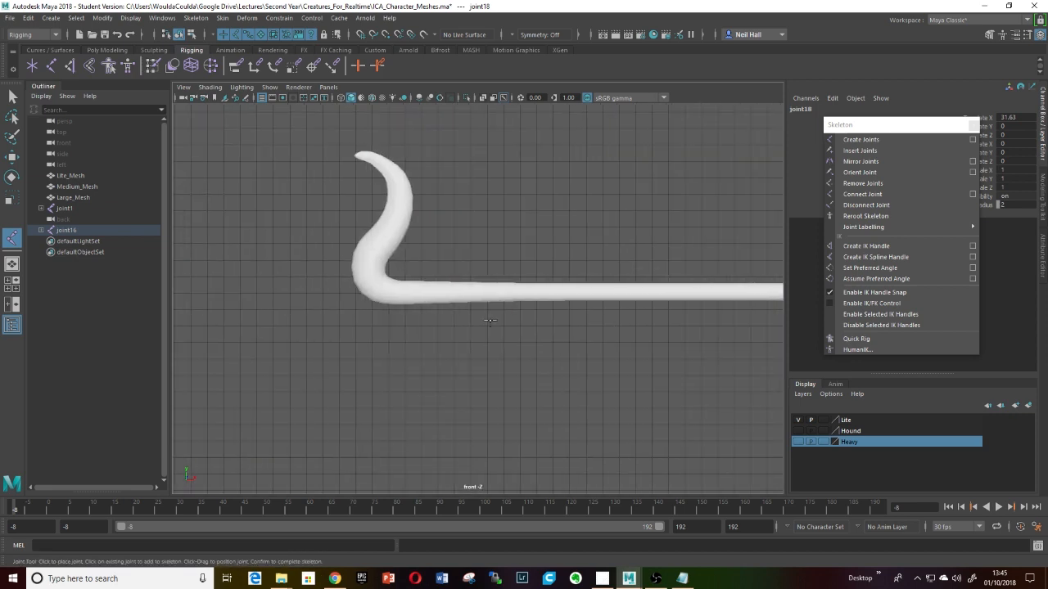
click(355, 292)
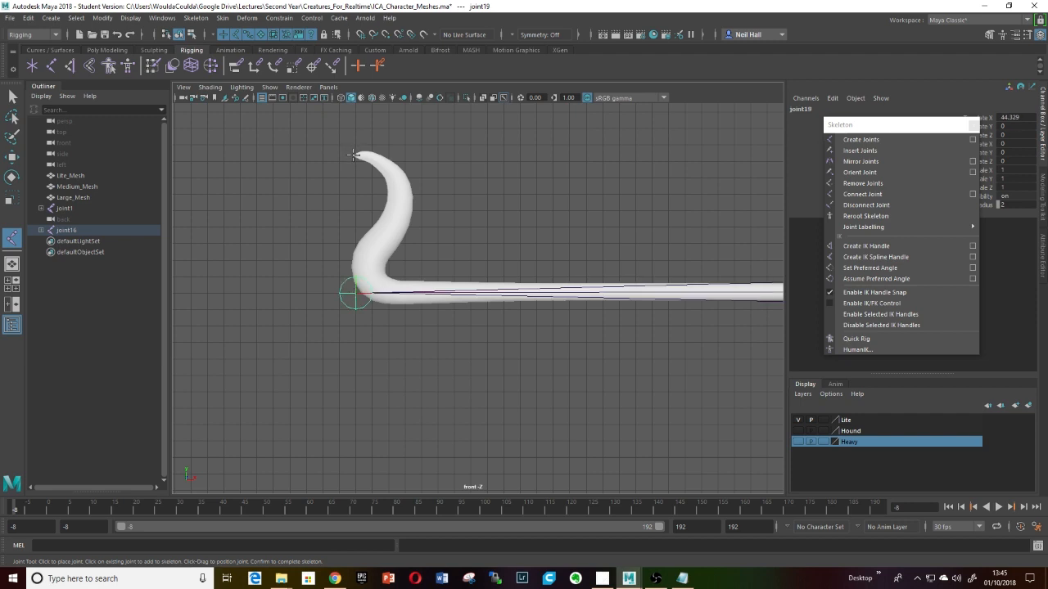
key(Return)
key(w)
- Move the whole leg joint chain along Z to the creature's front leg, at about Z 22.02
scroll(456, 250, down, 4)
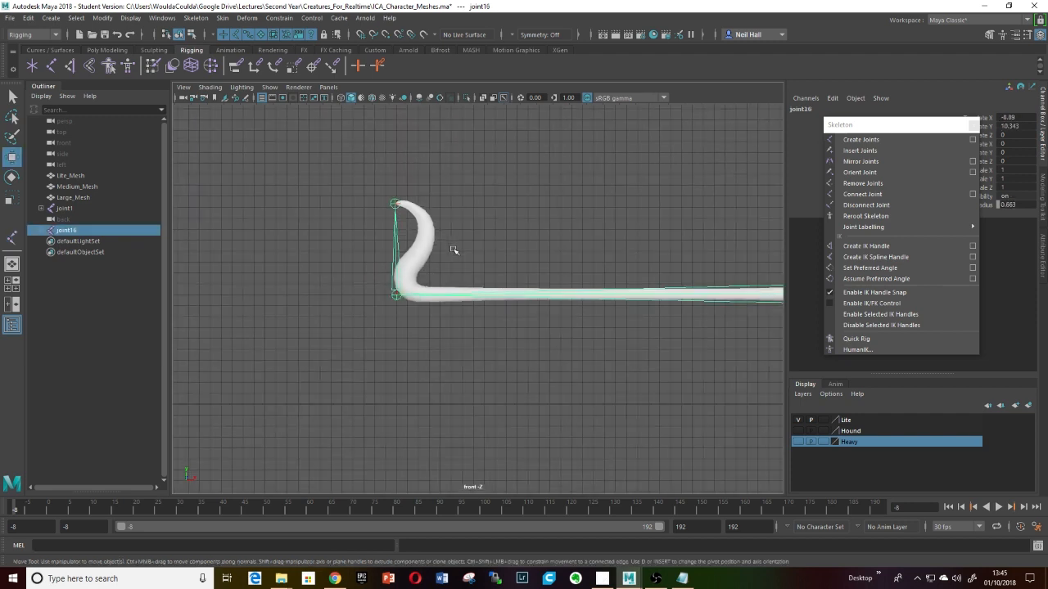
alt+middle_drag(570, 280, 480, 234)
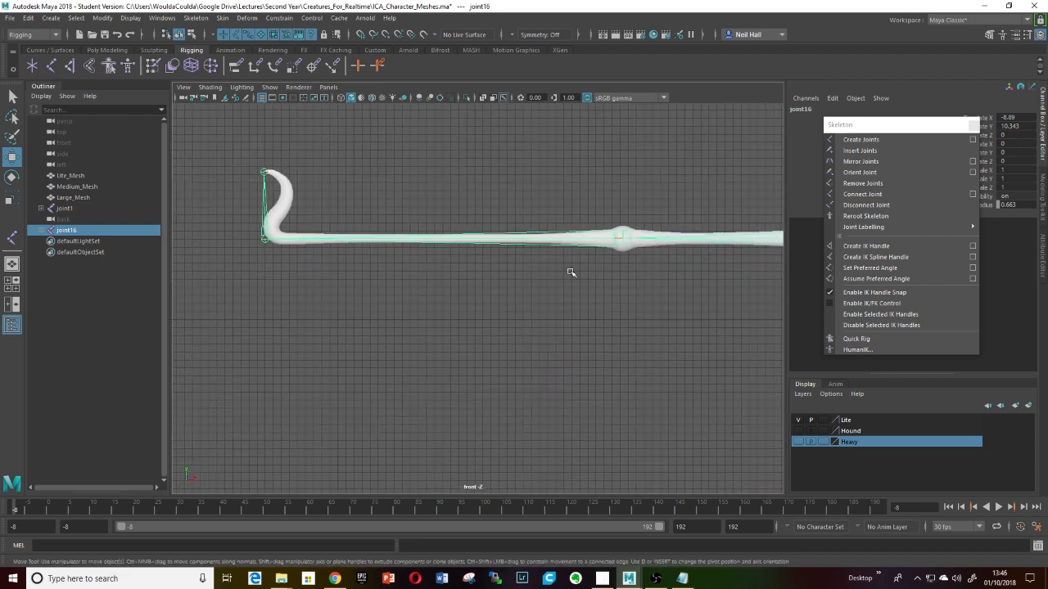
scroll(590, 275, down, 2)
scroll(637, 279, up, 6)
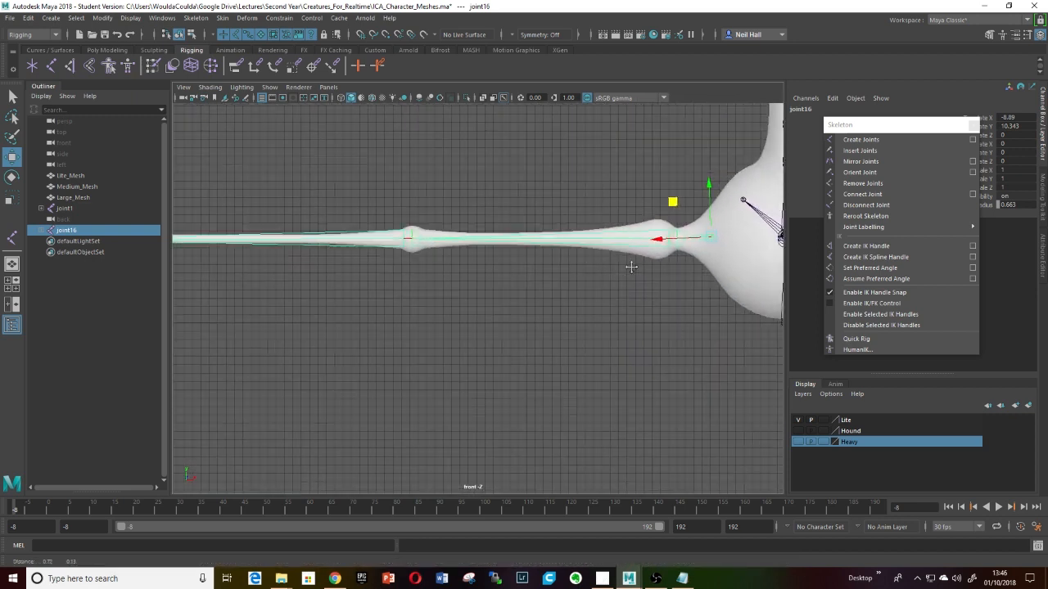
scroll(592, 275, down, 2)
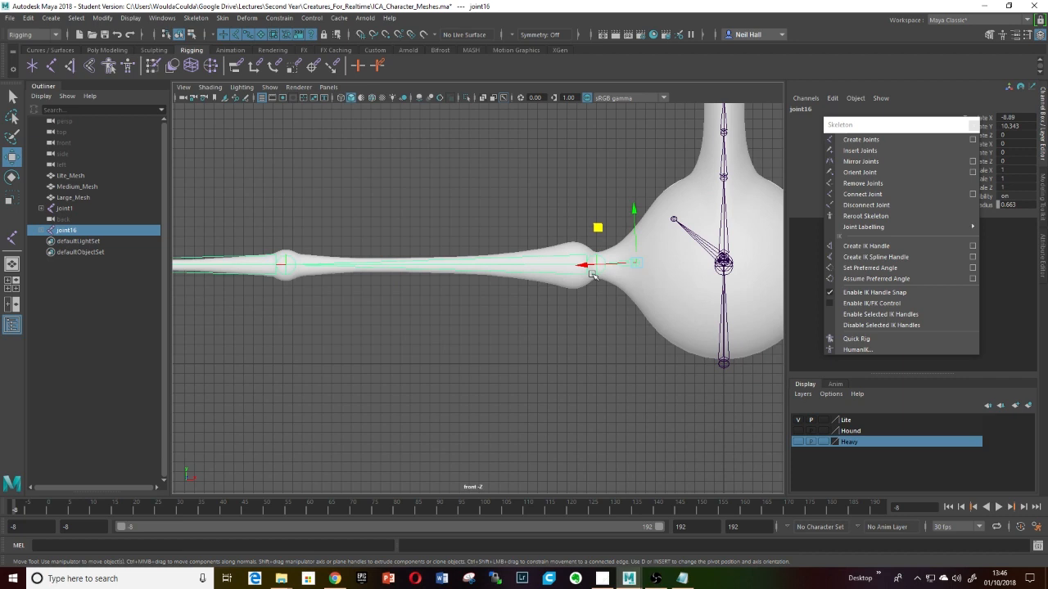
scroll(592, 275, down, 2)
scroll(448, 320, up, 1)
scroll(432, 309, down, 1)
key(space)
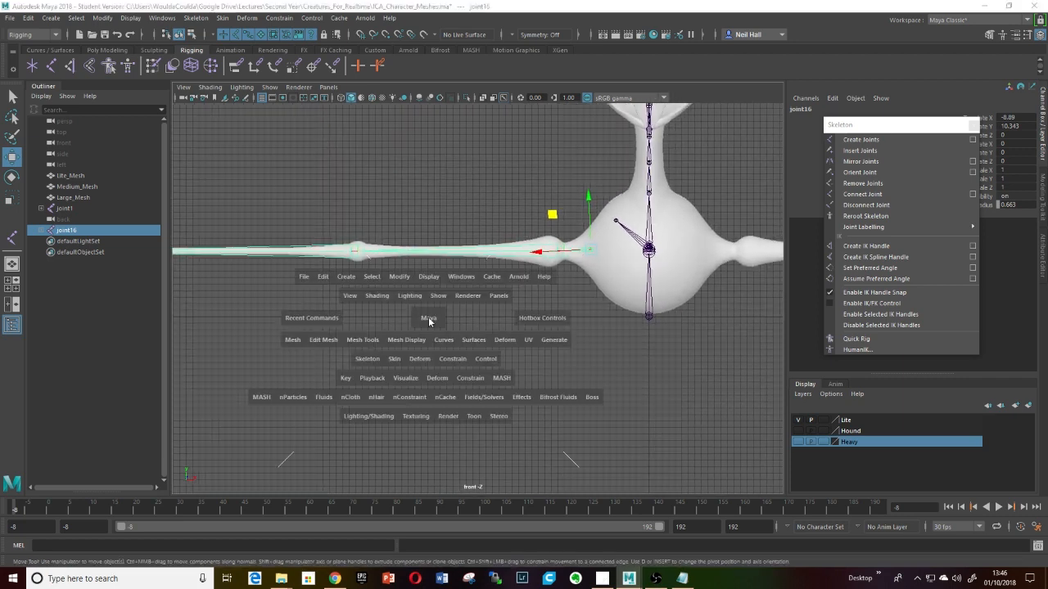
drag(429, 321, 539, 238)
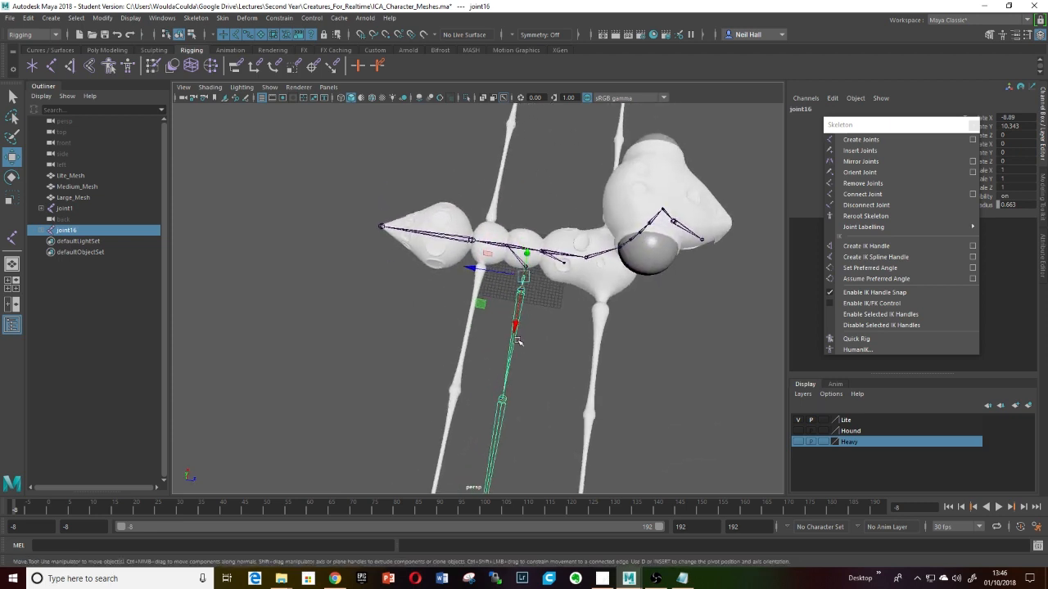
alt+drag(530, 326, 575, 277)
- Align the leg chain with the front leg's centre line in the top view, at about Z 22.21
key(space)
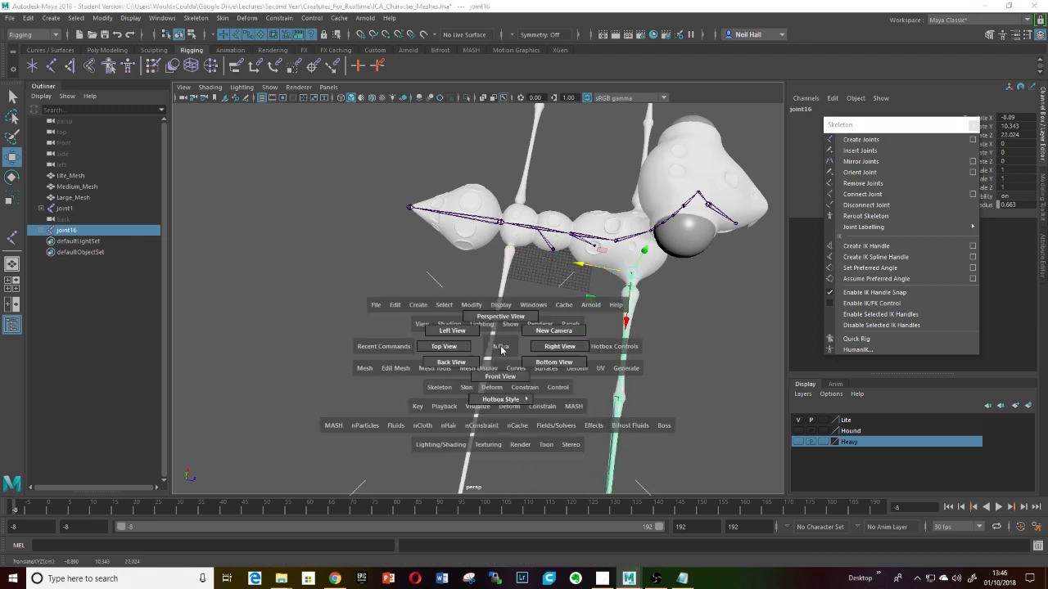
click(470, 349)
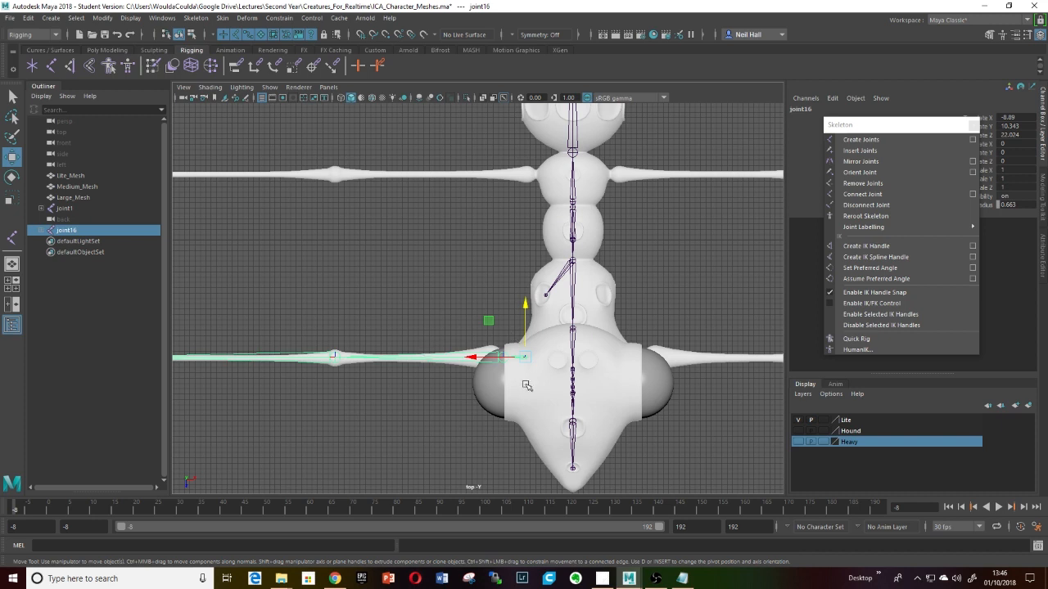
scroll(471, 384, up, 3)
alt+middle_drag(393, 423, 554, 237)
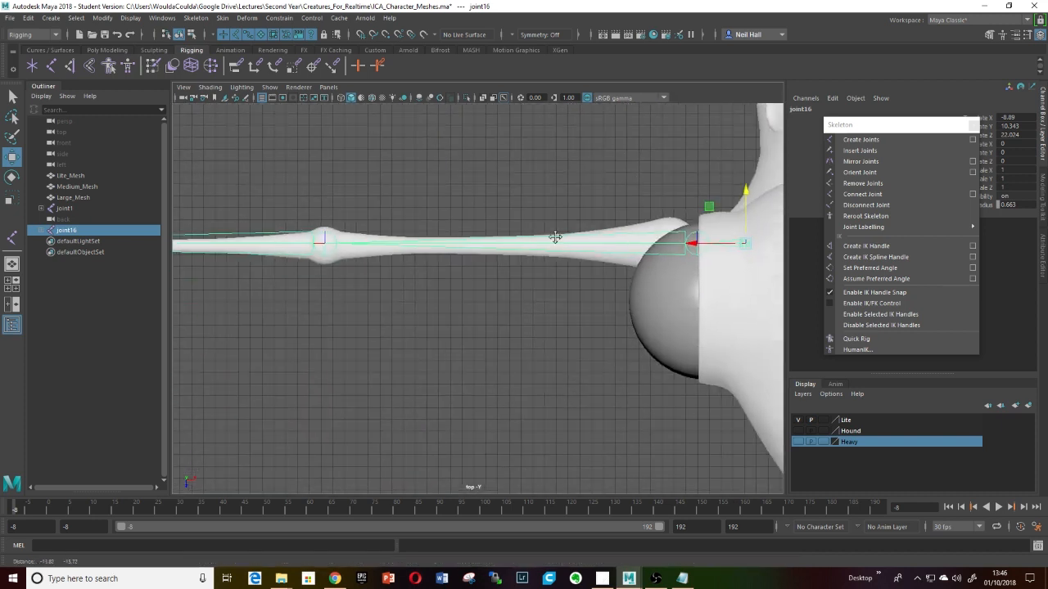
drag(748, 192, 751, 195)
mouse_move(381, 303)
alt+middle_down()
mouse_move(449, 288)
mouse_move(843, 289)
mouse_move(455, 313)
alt+middle_up()
scroll(386, 282, up, 3)
scroll(386, 281, up, 2)
alt+middle_drag(381, 279, 441, 365)
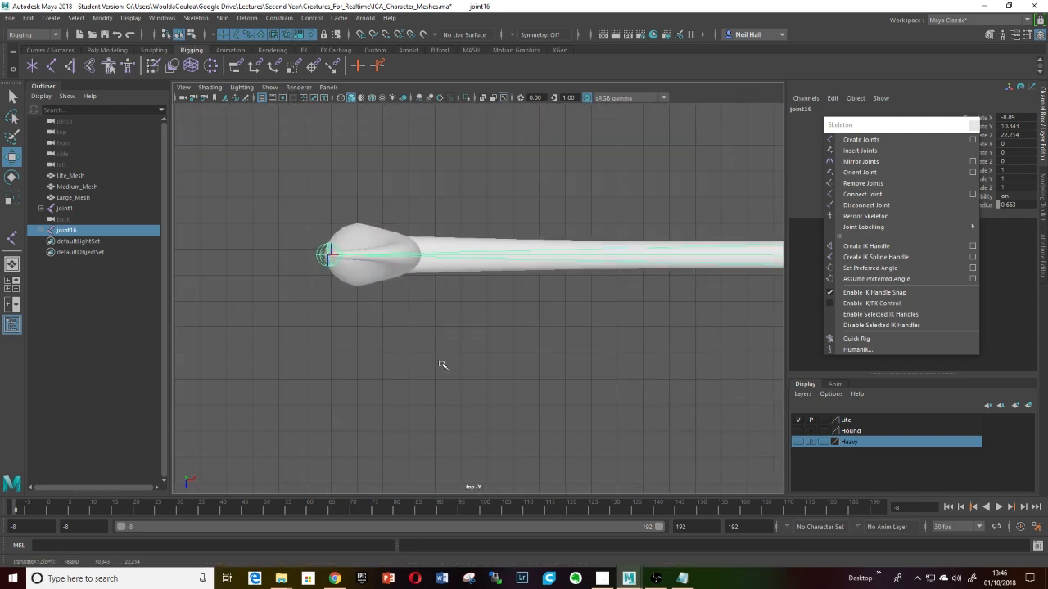
scroll(561, 366, down, 6)
alt+middle_drag(635, 357, 528, 345)
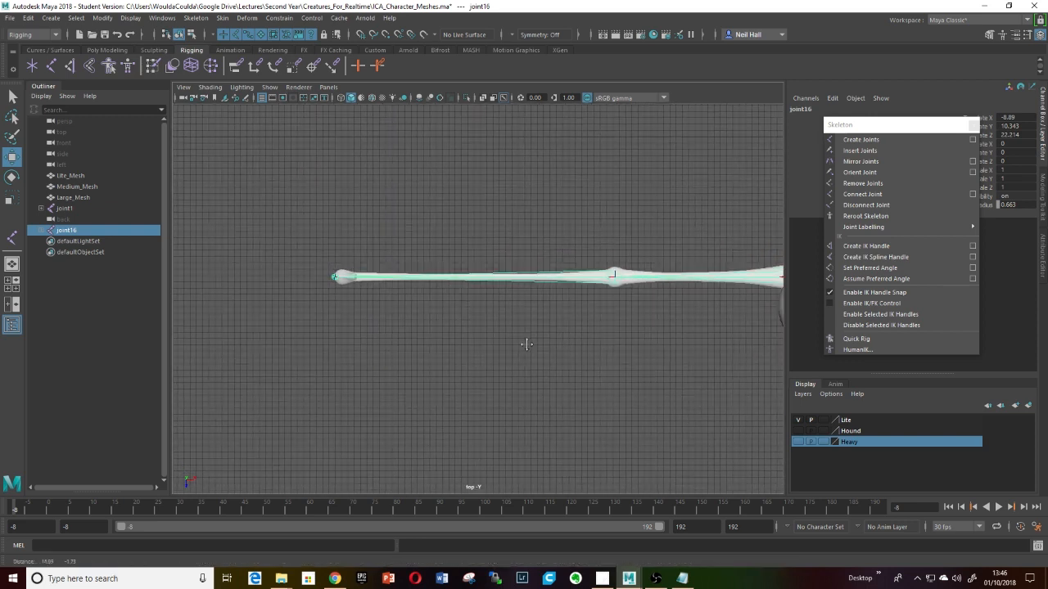
- Expand the front leg's joint hierarchy, select joint16 through joint20 and duplicate the chain
key(space)
drag(555, 355, 551, 306)
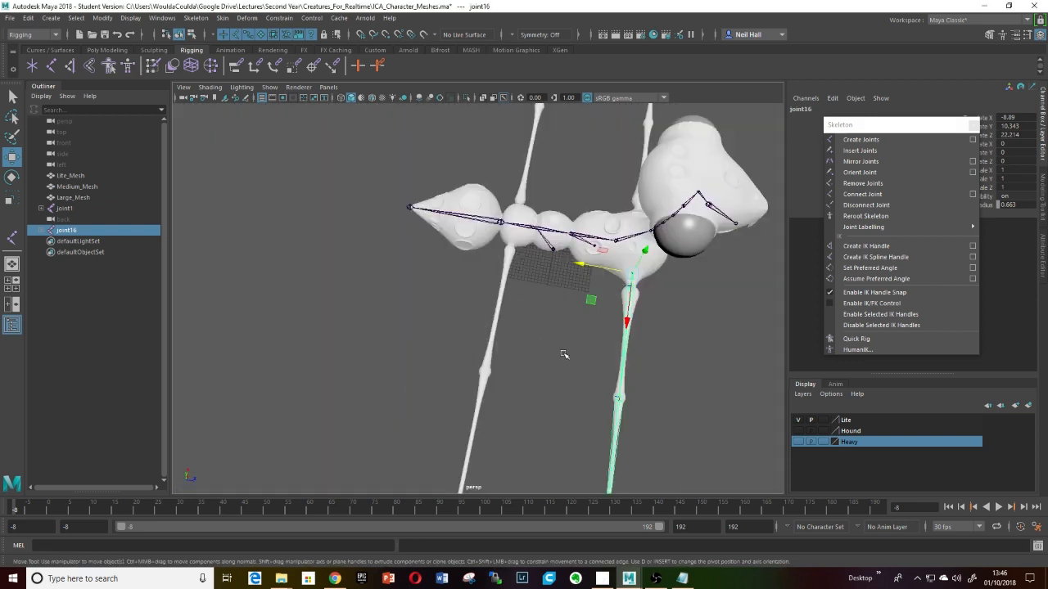
mouse_move(560, 359)
alt+mouse_down()
mouse_move(561, 377)
mouse_move(581, 377)
mouse_move(532, 328)
mouse_move(442, 334)
mouse_move(542, 353)
alt+mouse_up()
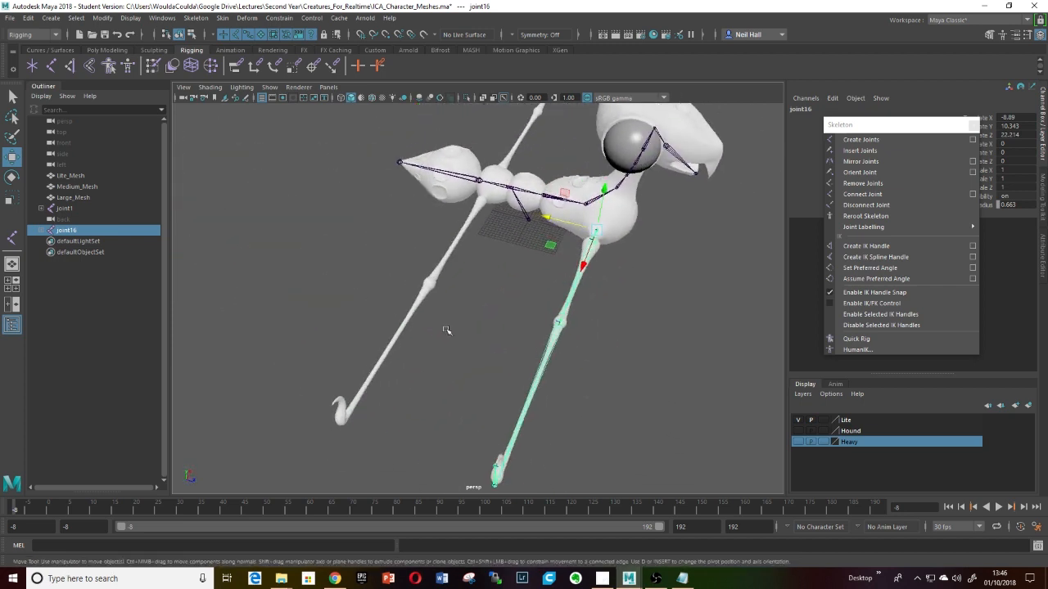
click(43, 232)
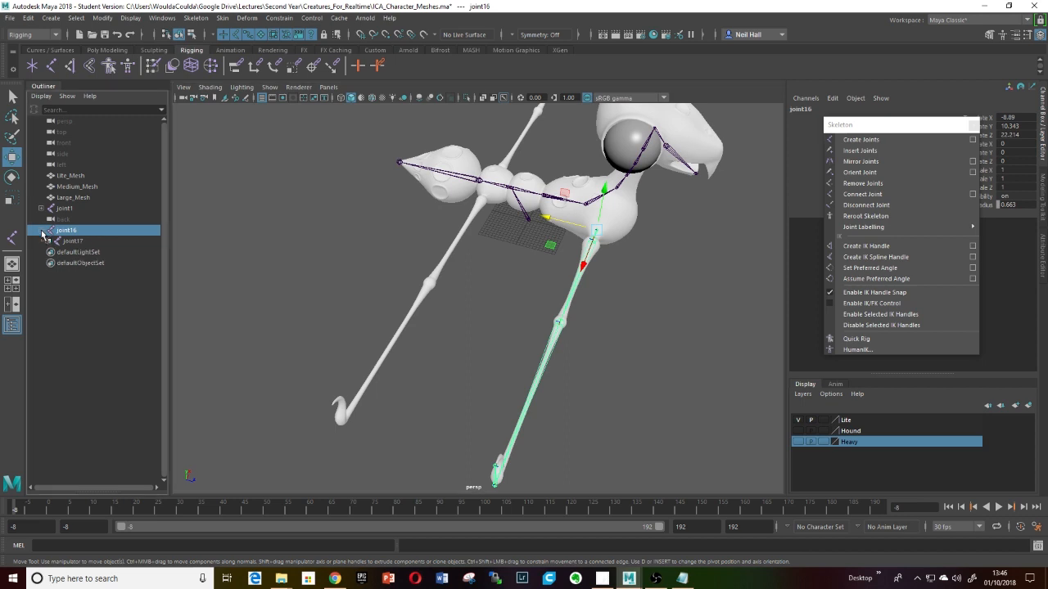
click(47, 242)
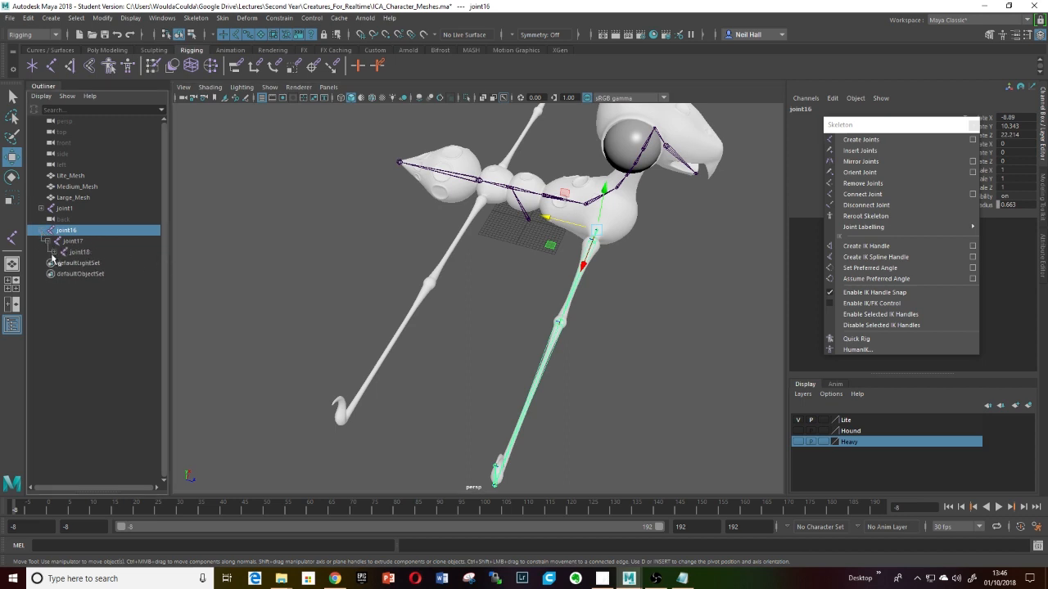
click(53, 253)
click(60, 263)
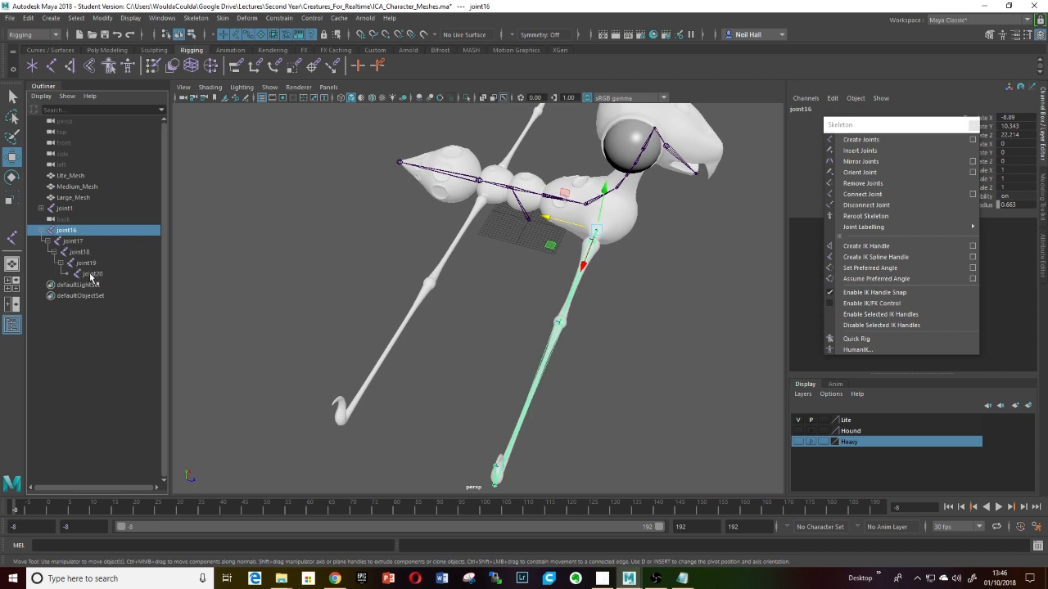
shift+click(90, 275)
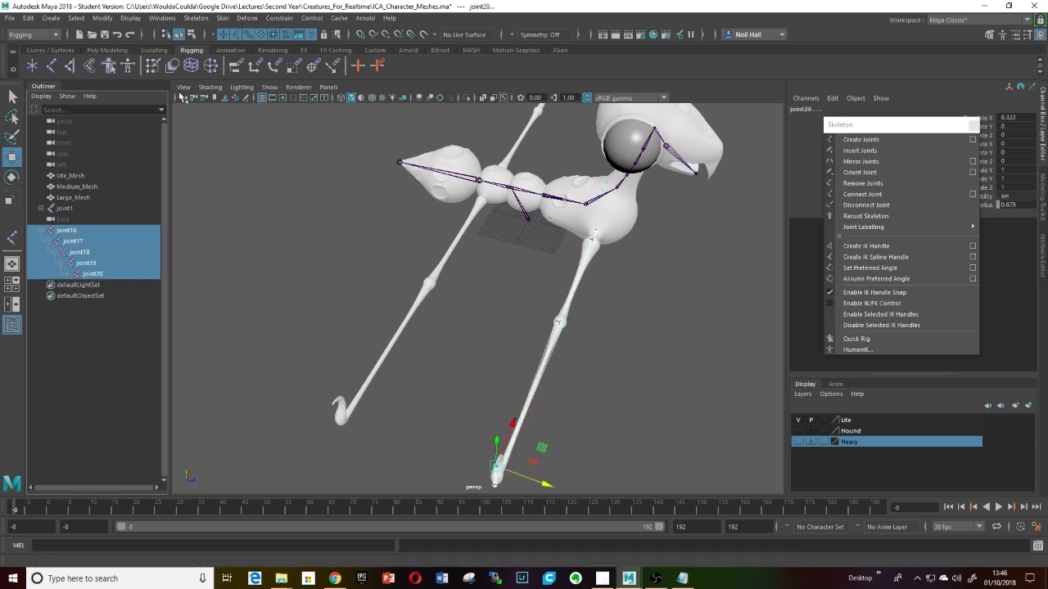
click(29, 19)
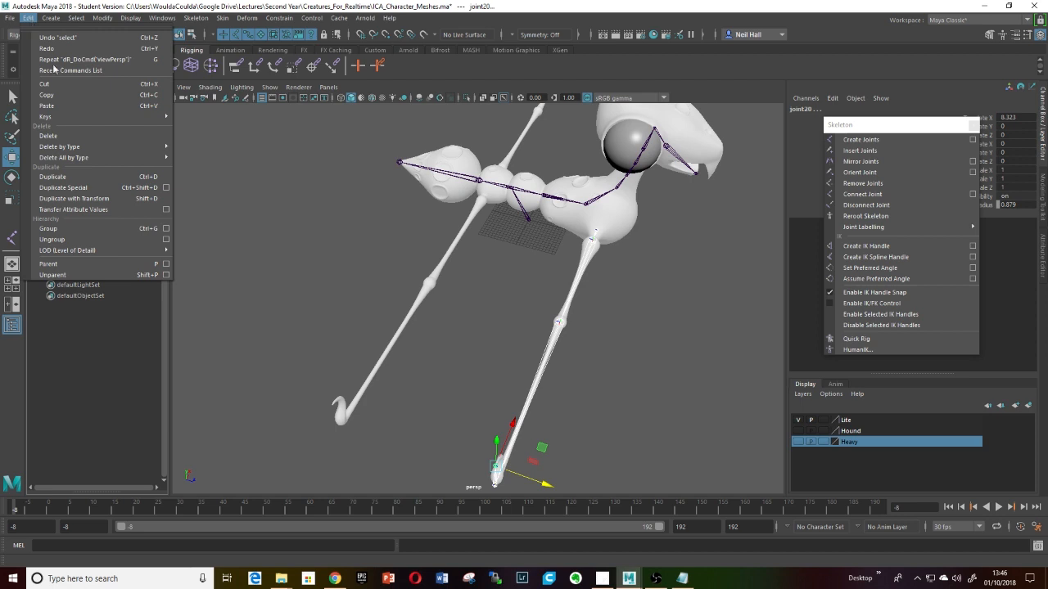
click(114, 178)
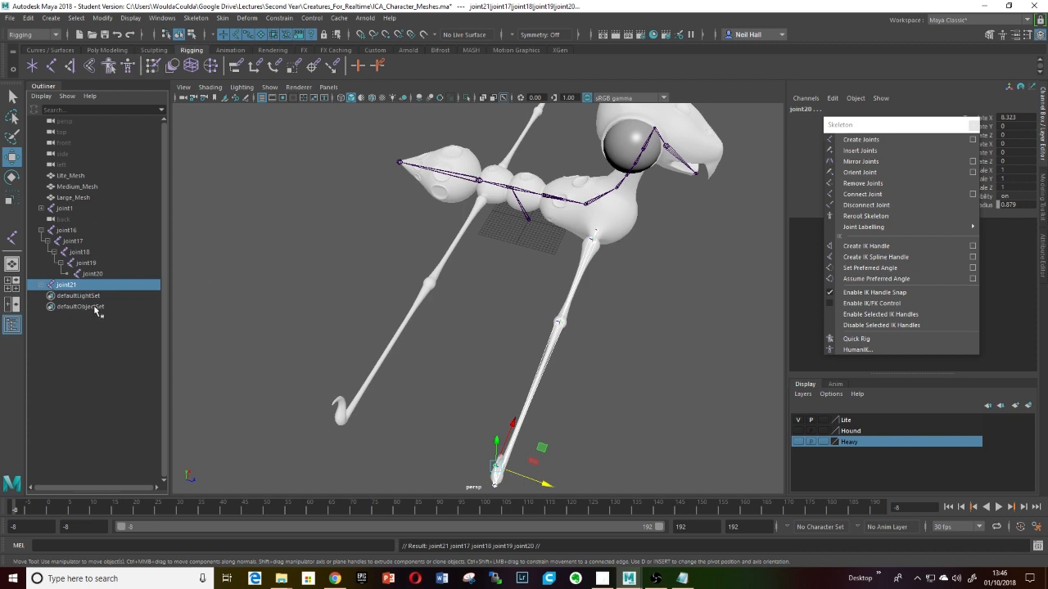
- Move the duplicated leg chain, joint21, along Z onto the rear leg, at about Z -12.02
click(139, 315)
click(69, 285)
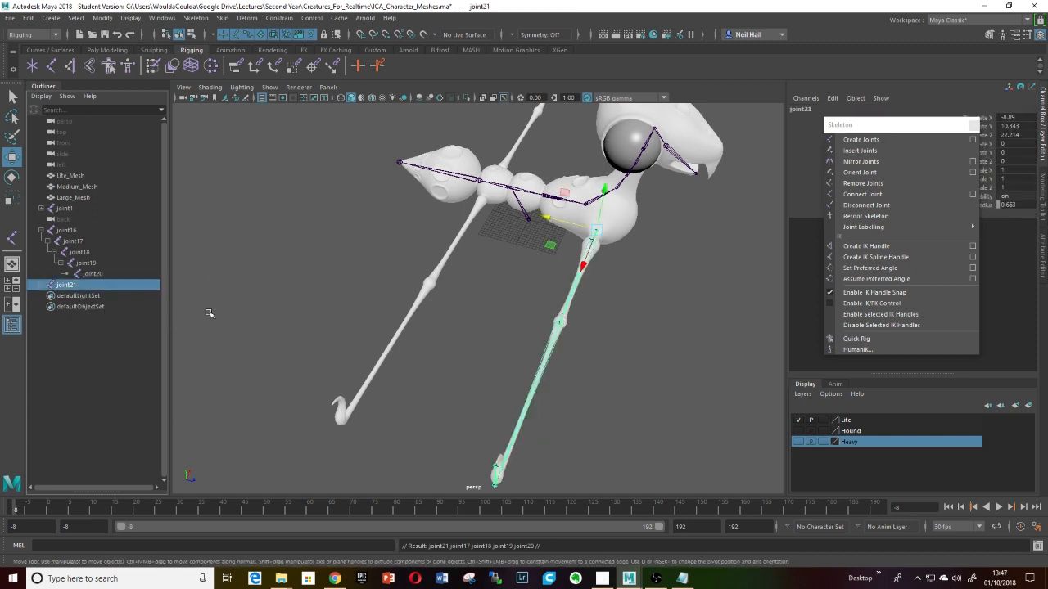
drag(547, 216, 432, 186)
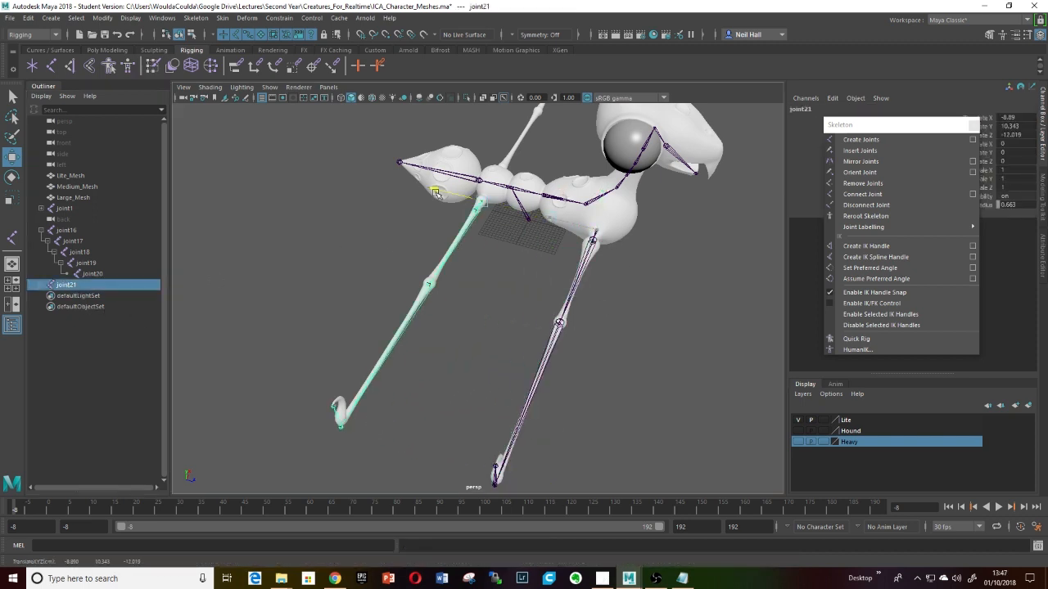
- Undo the duplicated leg chain's move, try moving its root joint21 alone along Z in the top view, and undo that too
key(space)
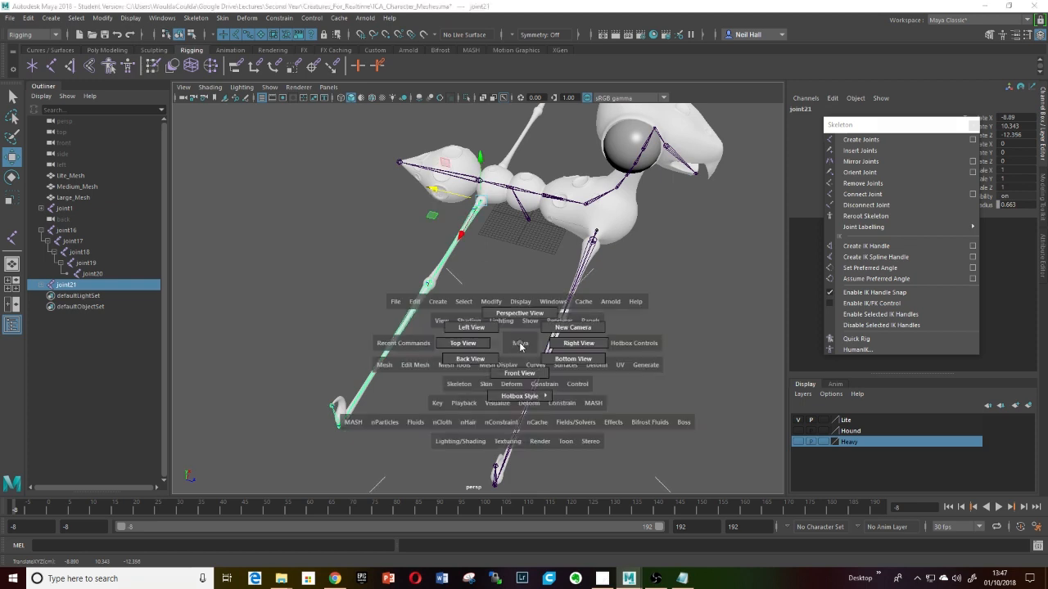
click(478, 345)
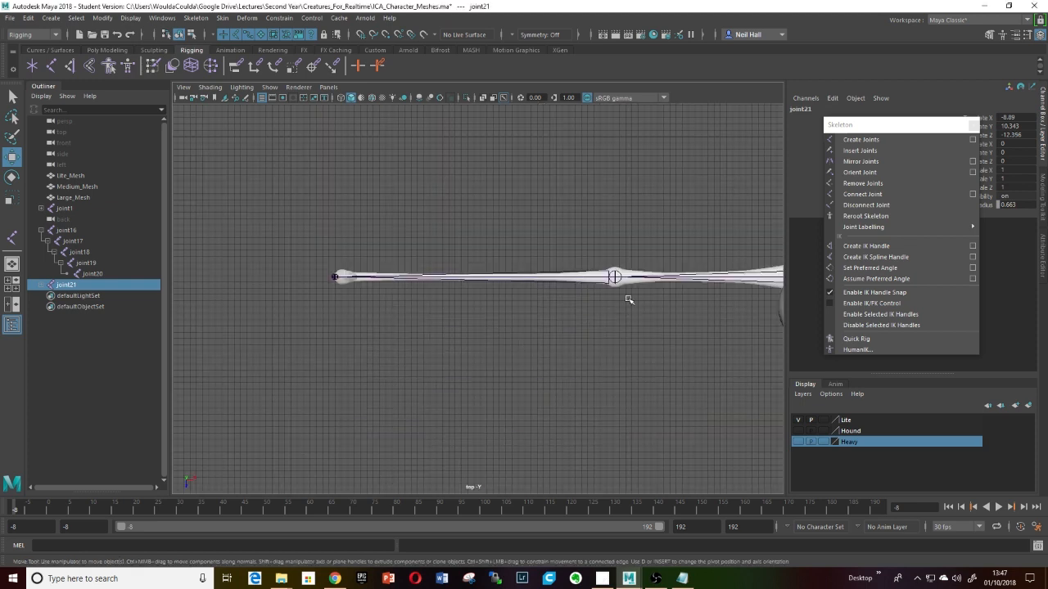
key(d)
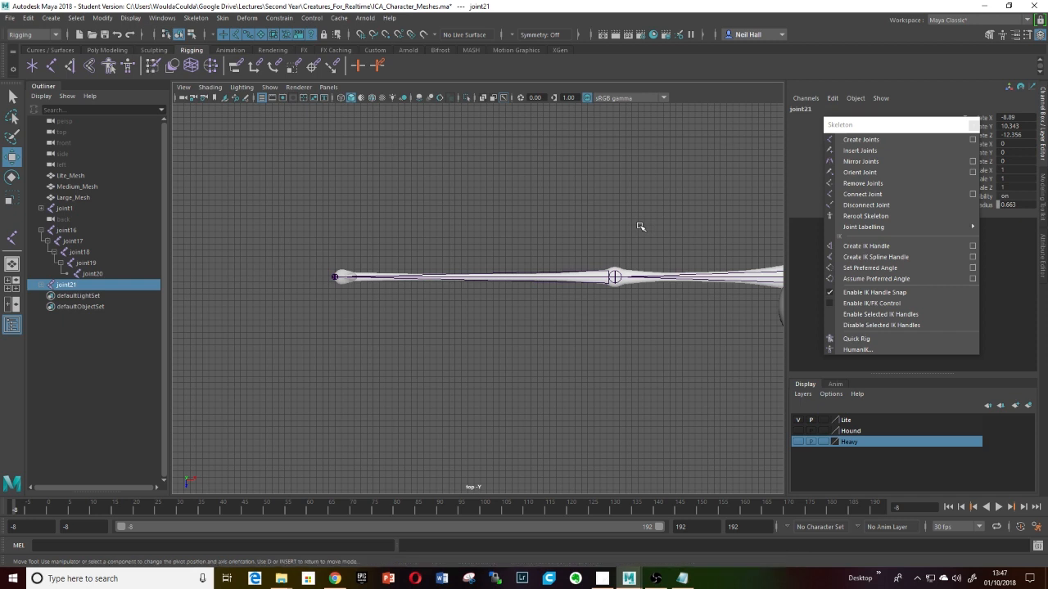
key(ctrl+z)
alt+middle_drag(647, 221, 478, 405)
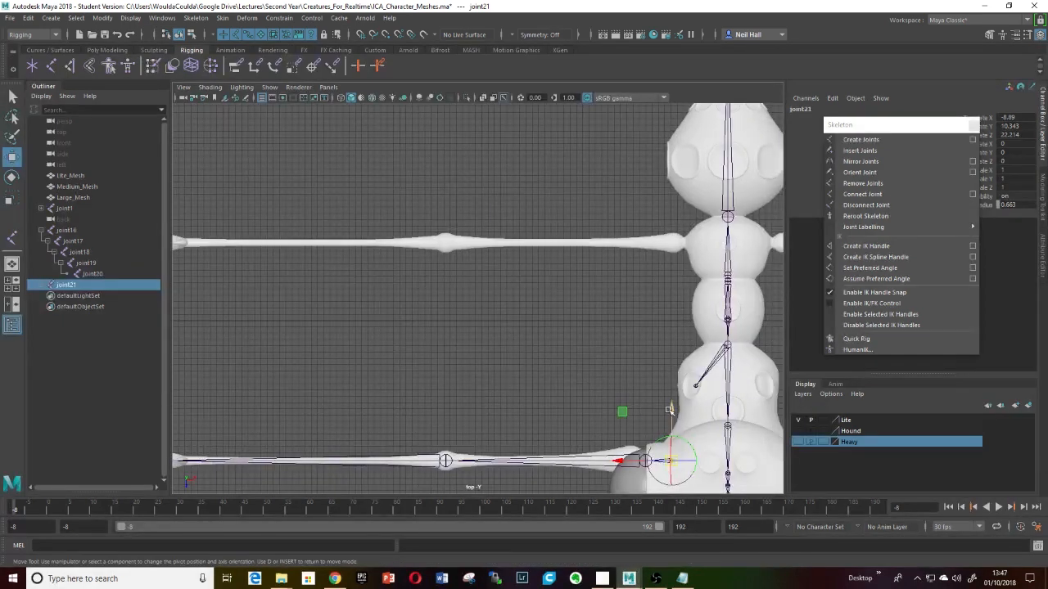
drag(671, 410, 671, 354)
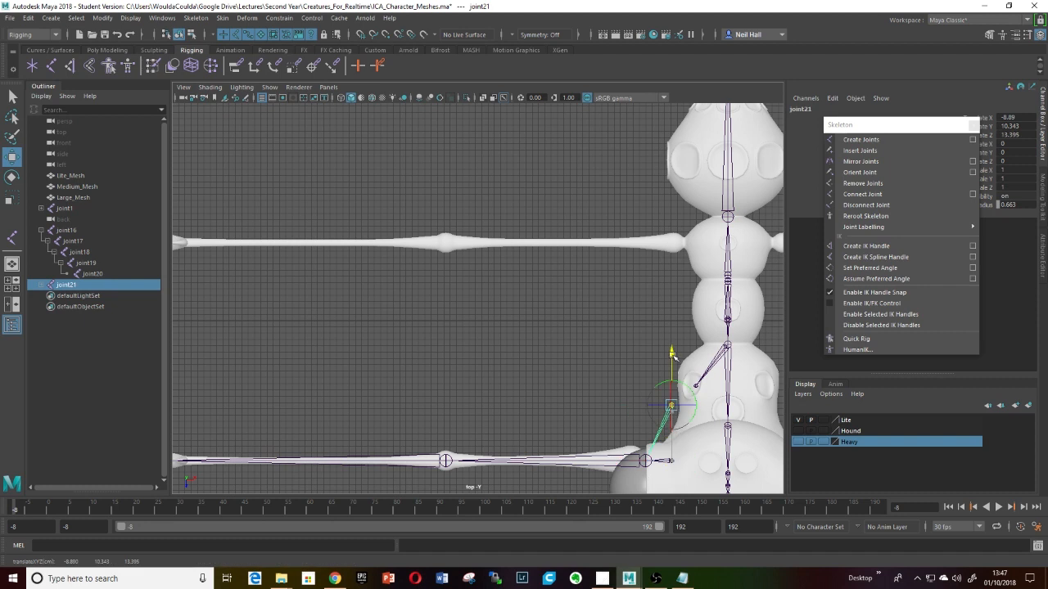
key(ctrl+z)
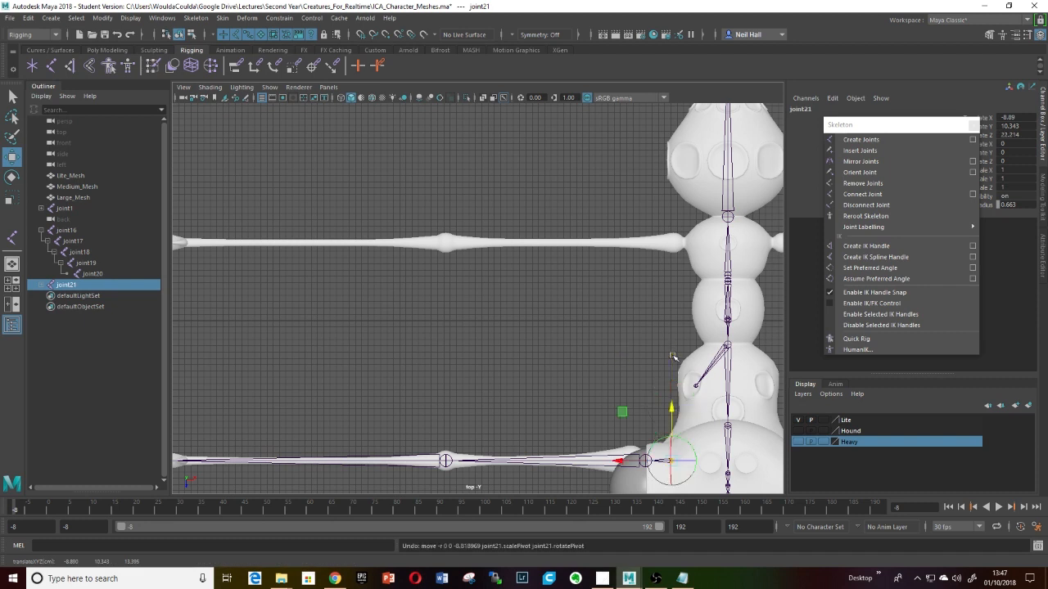
- Expand joint21's hierarchy, select joint21 through joint20 and move the chain along Z onto the rear leg, at about Z -12.32
click(41, 286)
shift+click(94, 329)
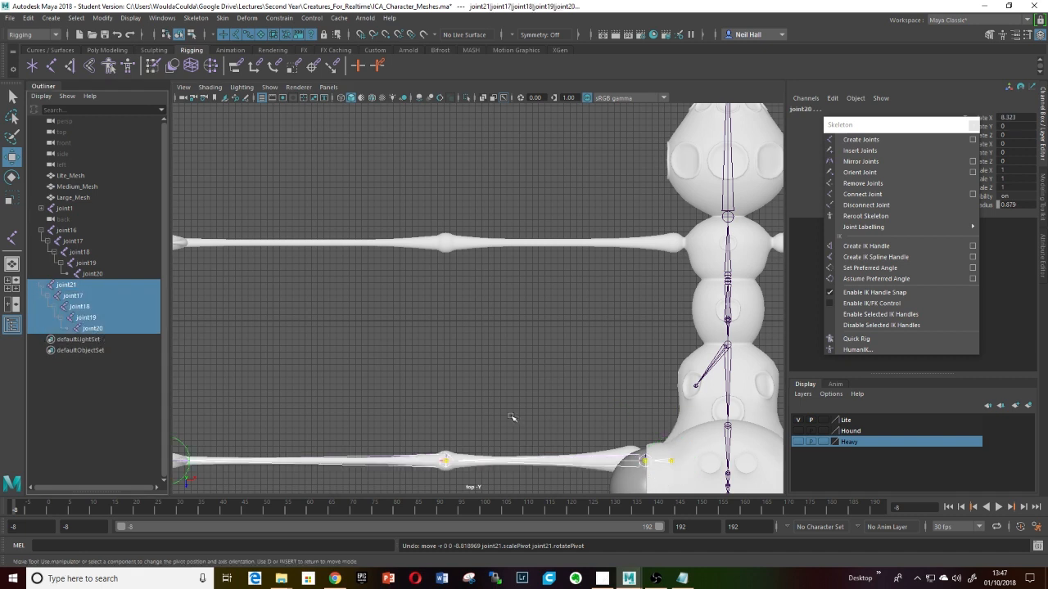
scroll(511, 418, down, 3)
drag(290, 344, 323, 214)
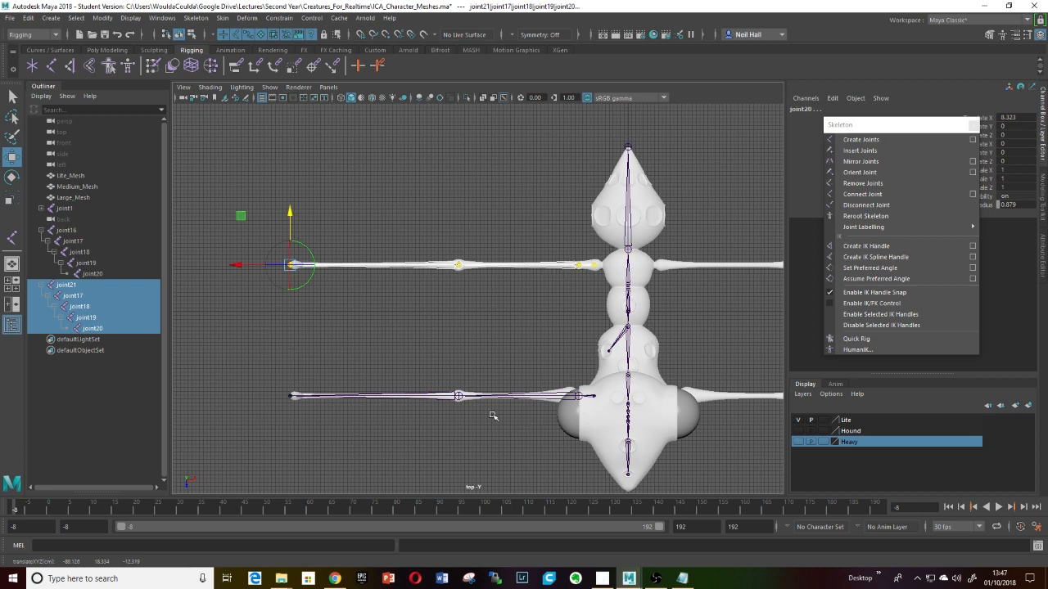
- Examine how the duplicated joint chain fits along the rear leg and at its body end in the perspective view
alt+middle_drag(502, 362, 501, 398)
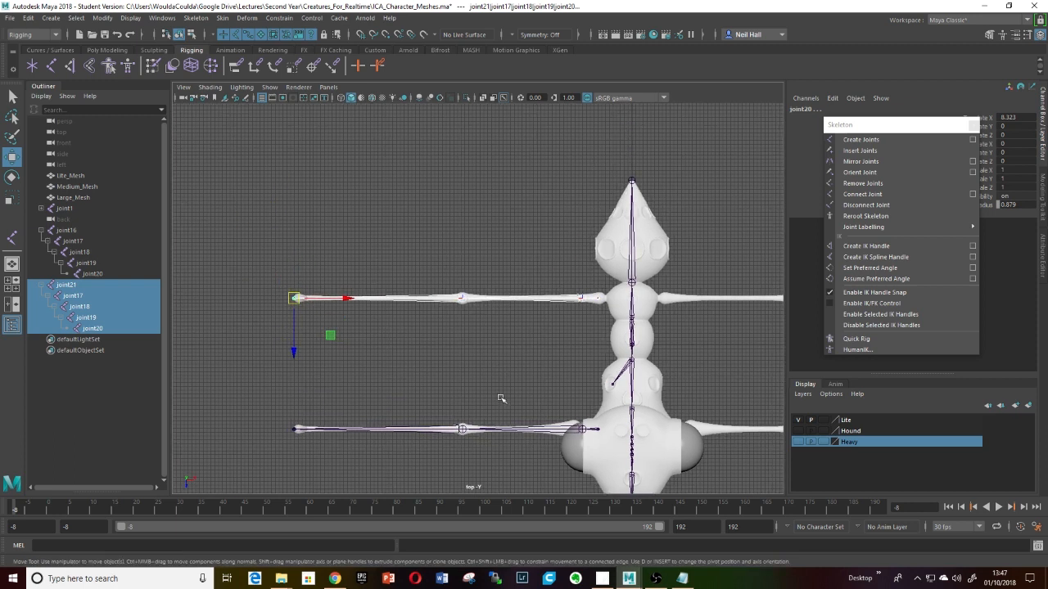
alt+drag(501, 398, 606, 363)
alt+middle_drag(512, 407, 595, 367)
key(space)
click(530, 423)
drag(530, 423, 550, 390)
scroll(434, 293, up, 3)
alt+middle_drag(434, 293, 580, 323)
alt+drag(580, 323, 554, 320)
alt+middle_drag(559, 304, 529, 361)
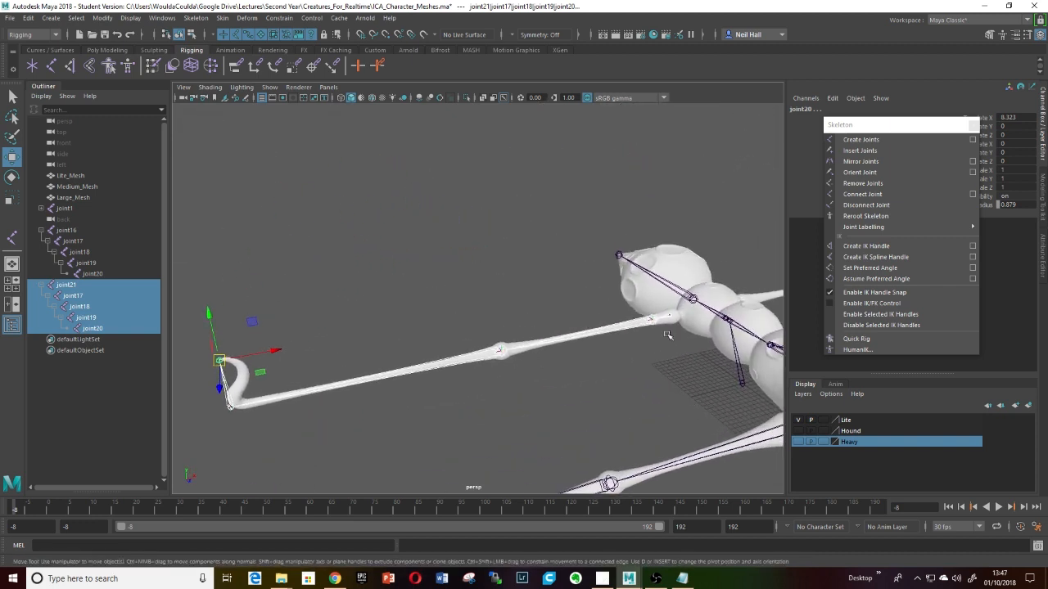
alt+drag(668, 335, 660, 319)
alt+middle_drag(660, 319, 524, 325)
scroll(643, 329, up, 3)
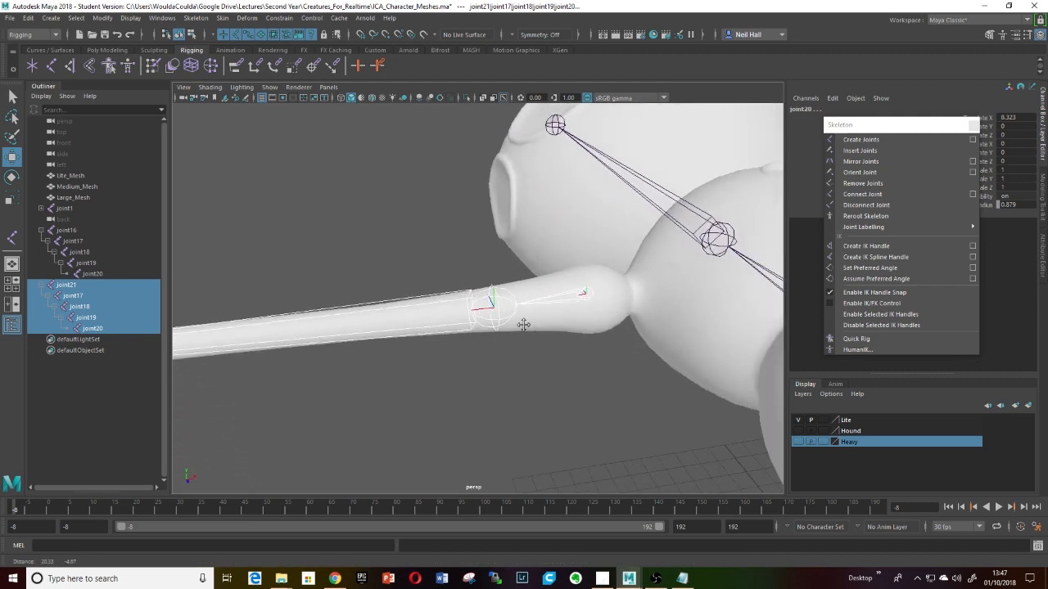
- Move root joint21 inside the body to about X -2.95 and place joint17 where the rear leg meets the body, at about Translate X 3.92
click(587, 295)
scroll(602, 336, down, 3)
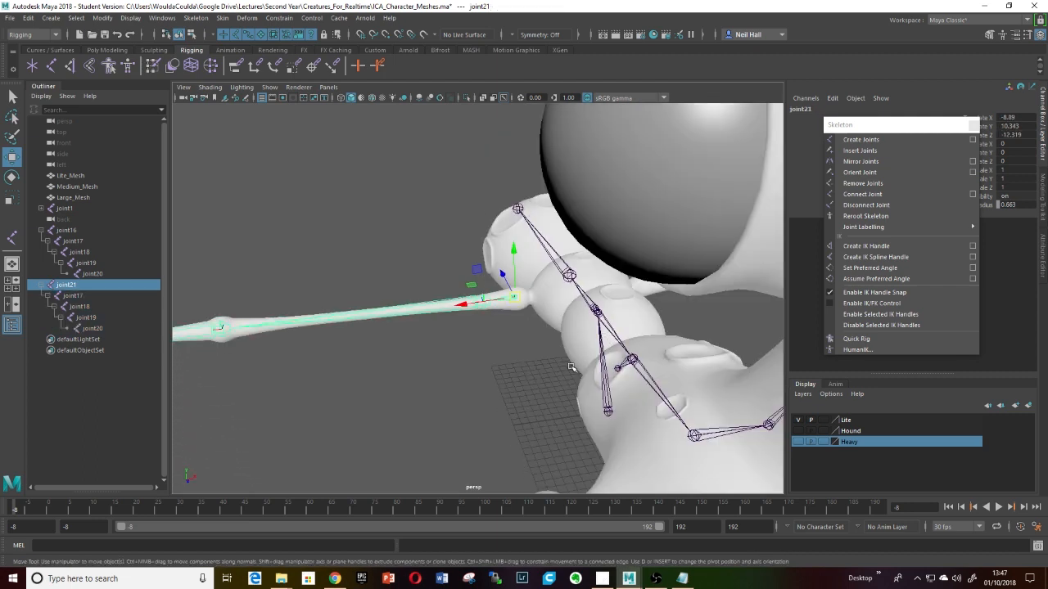
key(Insert)
scroll(510, 336, up, 4)
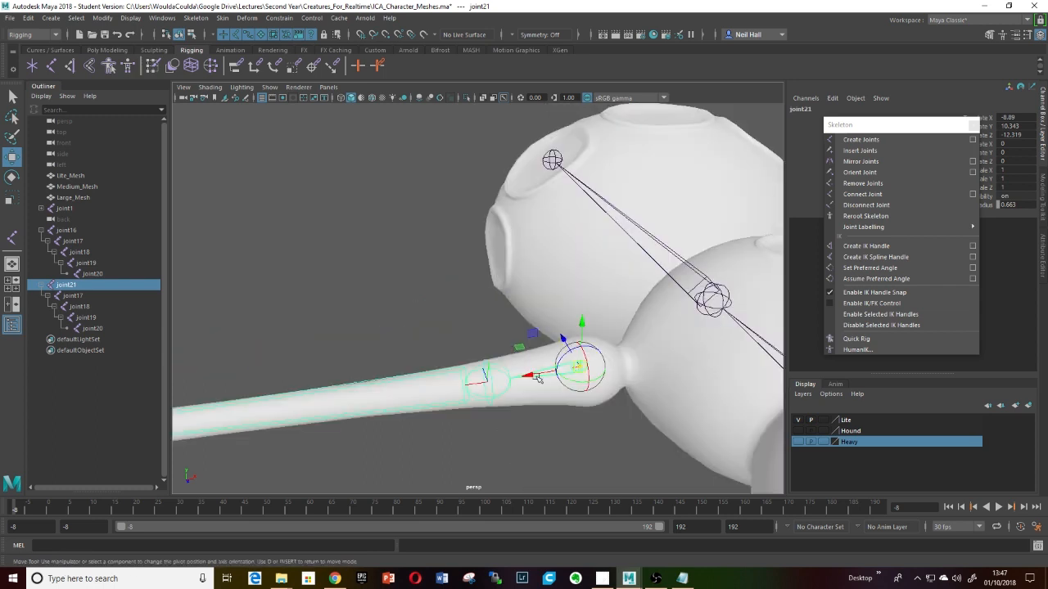
drag(532, 376, 484, 361)
click(333, 357)
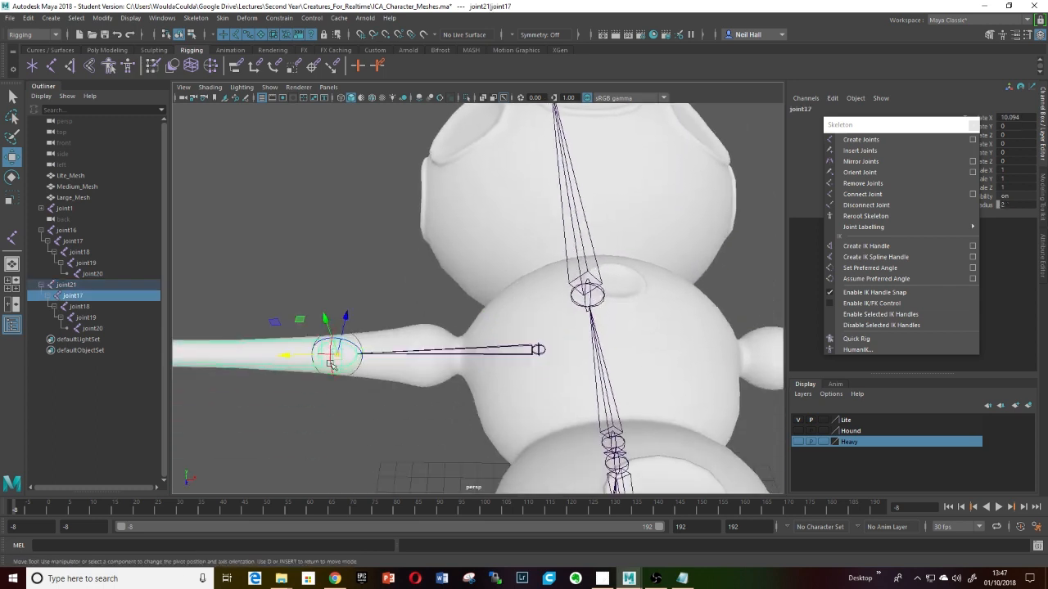
drag(288, 358, 409, 367)
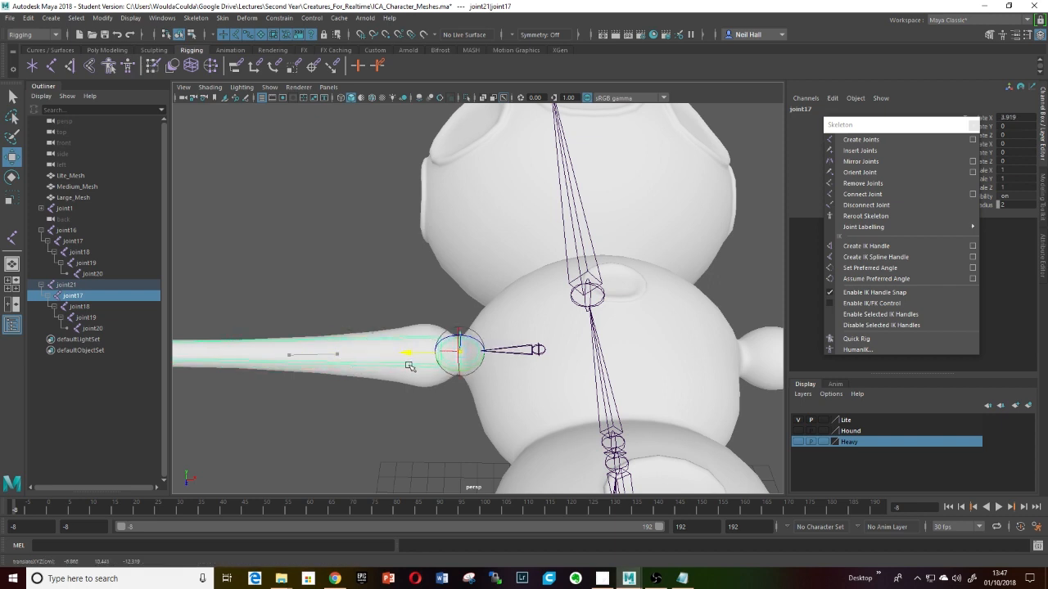
- Hide the Lite layer so the mesh does not block selection, and select joint21 at the root of the rear leg chain
click(537, 352)
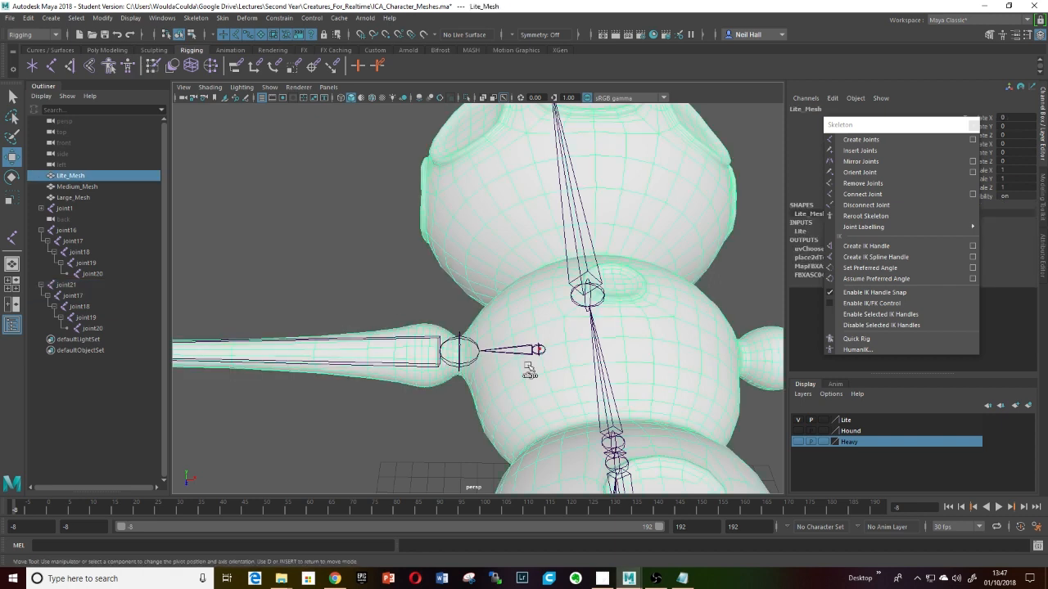
click(540, 334)
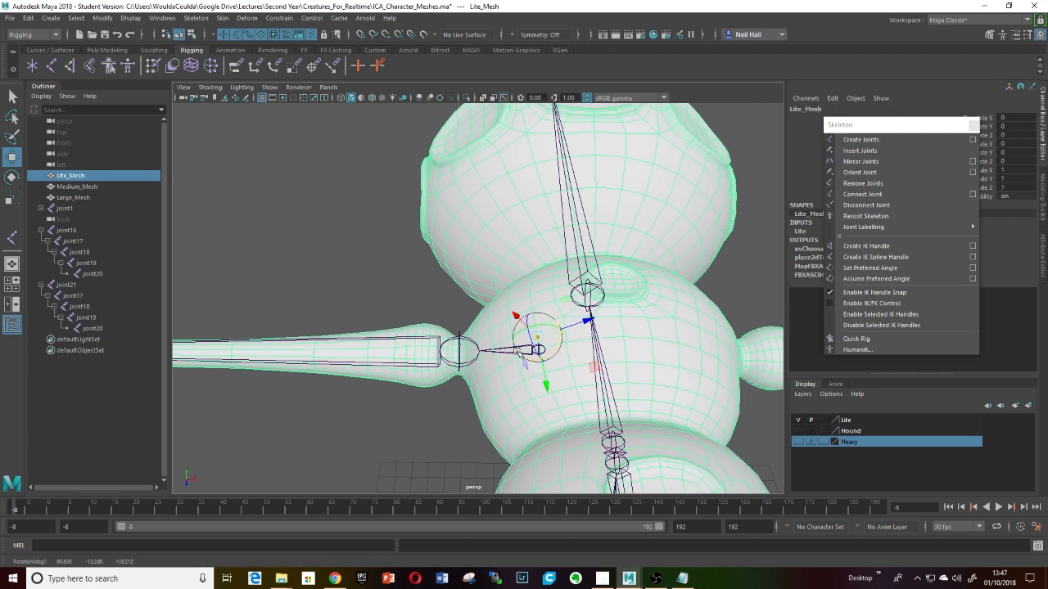
click(503, 352)
click(539, 352)
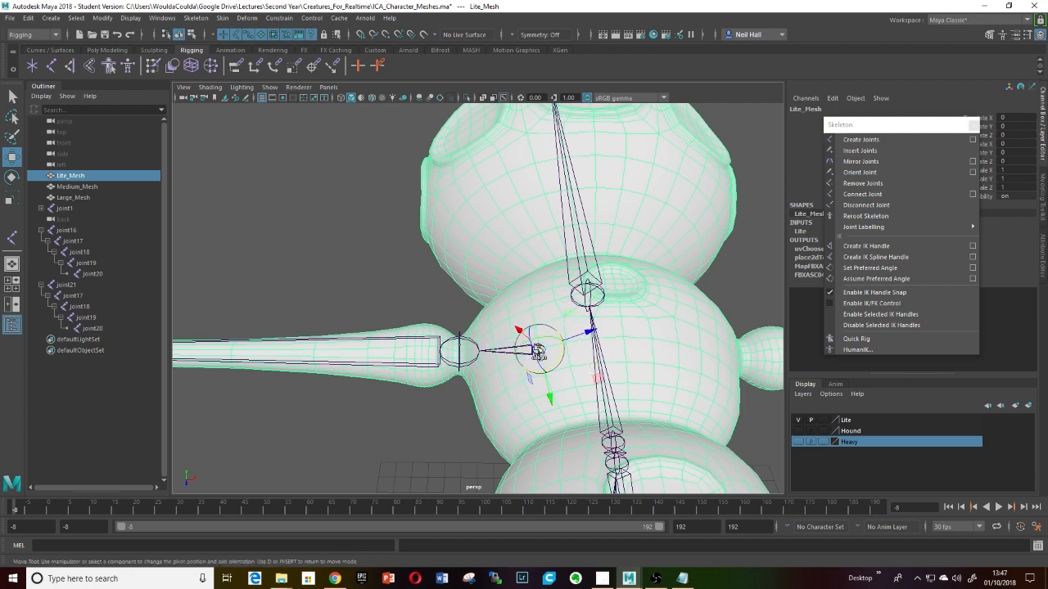
click(798, 420)
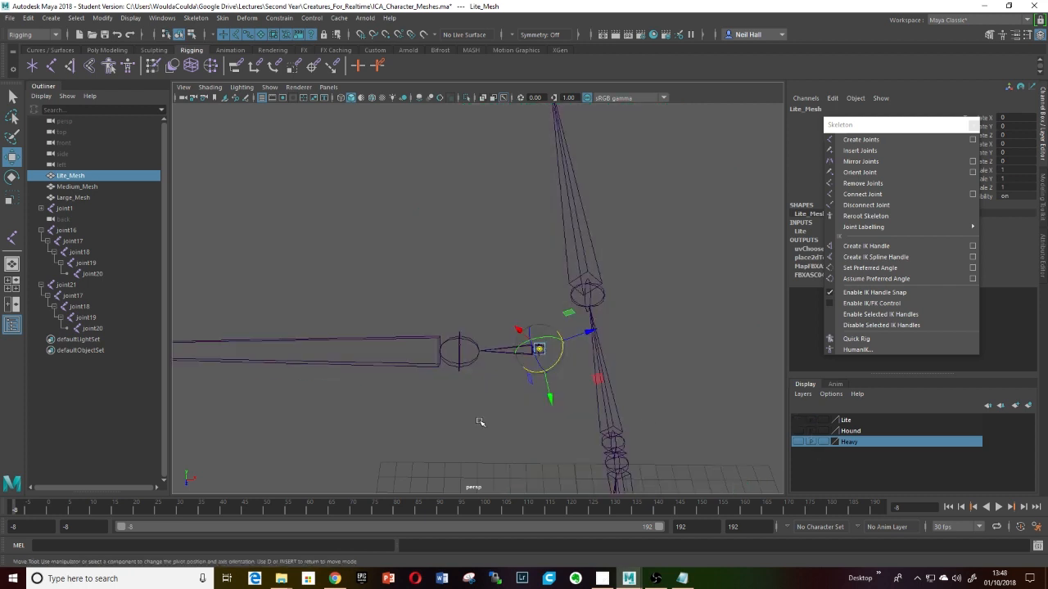
click(410, 301)
click(539, 351)
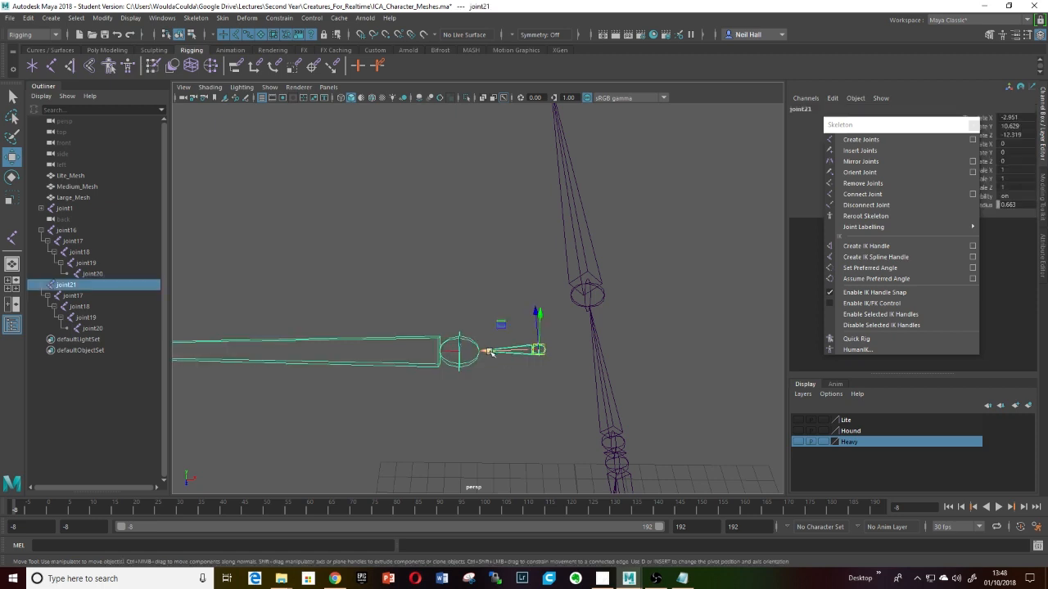
- Move joint21 towards joint17, to about X -4.59, and show the Lite layer again
mouse_move(488, 351)
mouse_down()
mouse_move(465, 353)
mouse_move(488, 354)
mouse_up()
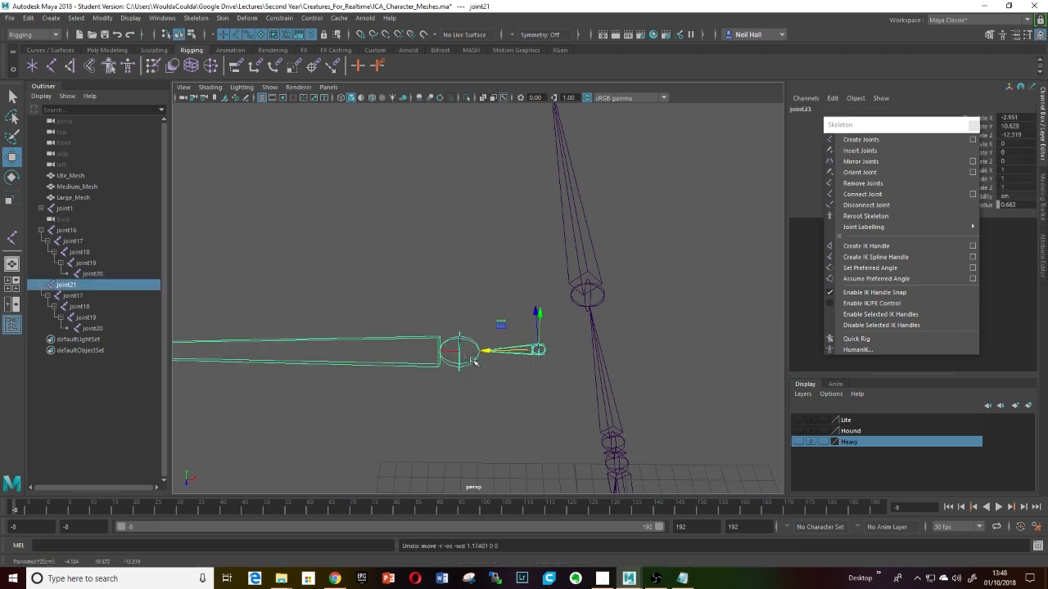
click(498, 388)
click(538, 350)
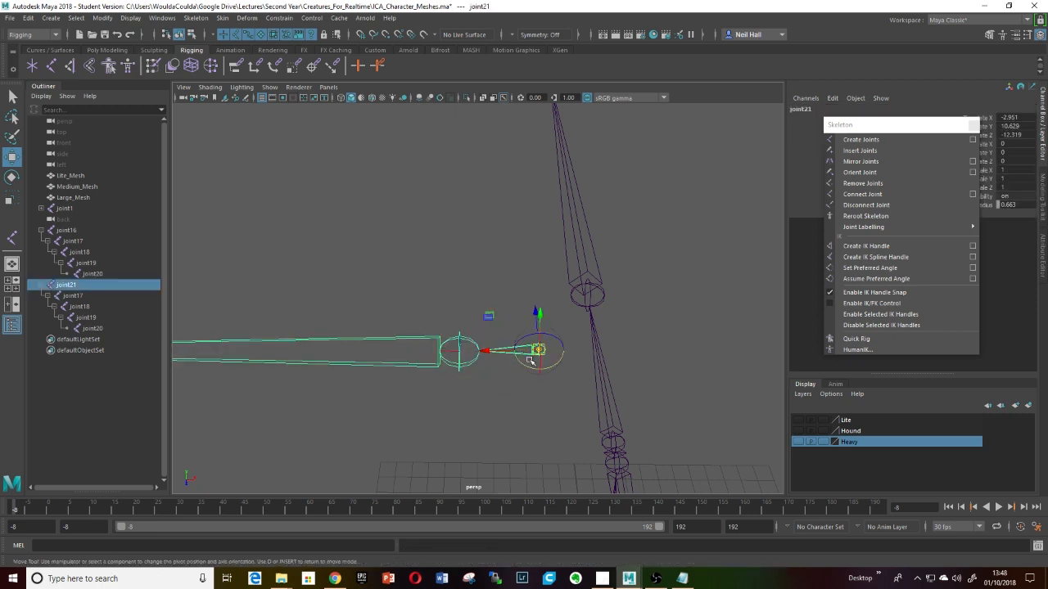
drag(488, 351, 516, 363)
scroll(486, 390, down, 8)
click(798, 421)
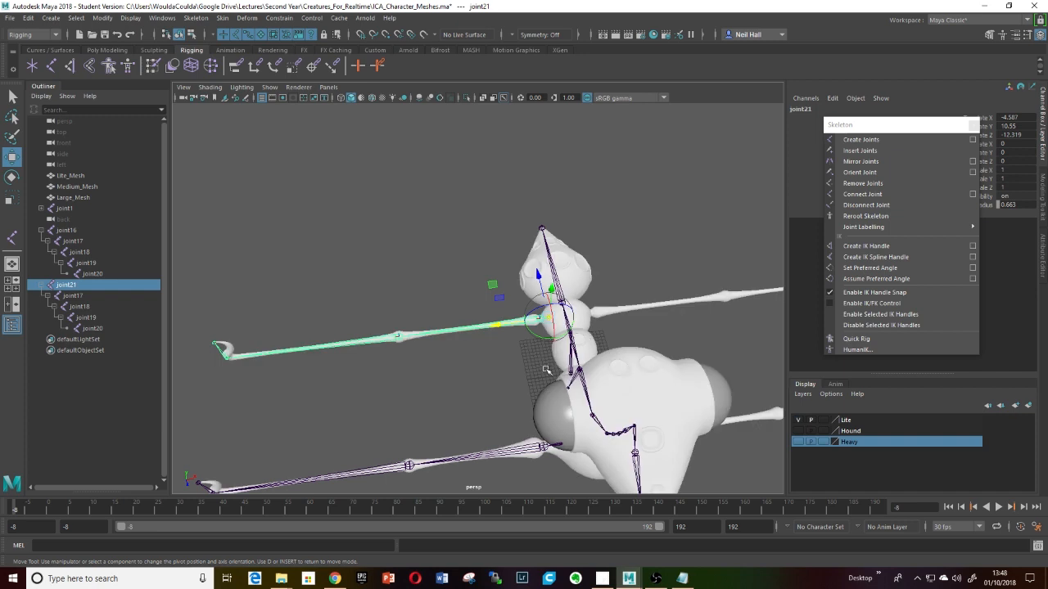
- Inspect the rear leg chain's root joints inside the body and compare both leg chains from several angles
alt+drag(573, 385, 537, 378)
scroll(545, 406, up, 3)
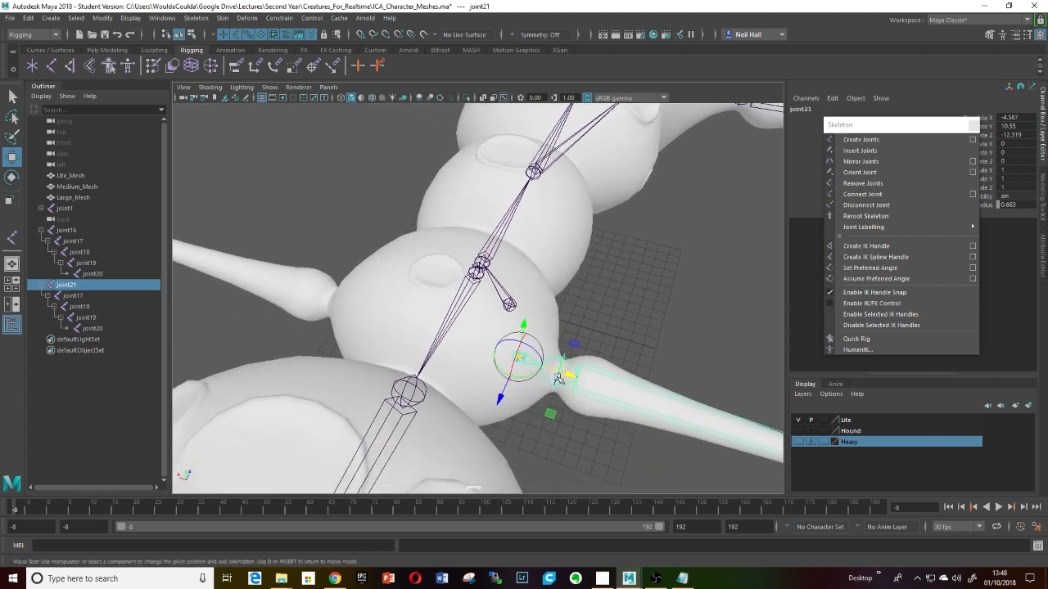
scroll(558, 380, down, 3)
alt+drag(577, 375, 557, 410)
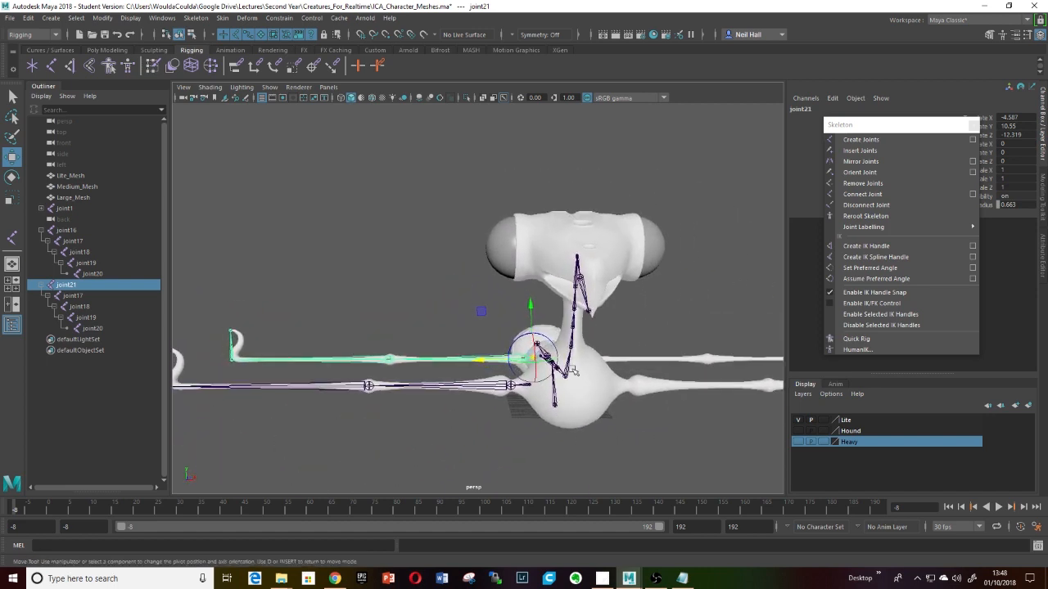
scroll(573, 370, up, 5)
scroll(573, 371, down, 5)
alt+middle_drag(573, 370, 617, 402)
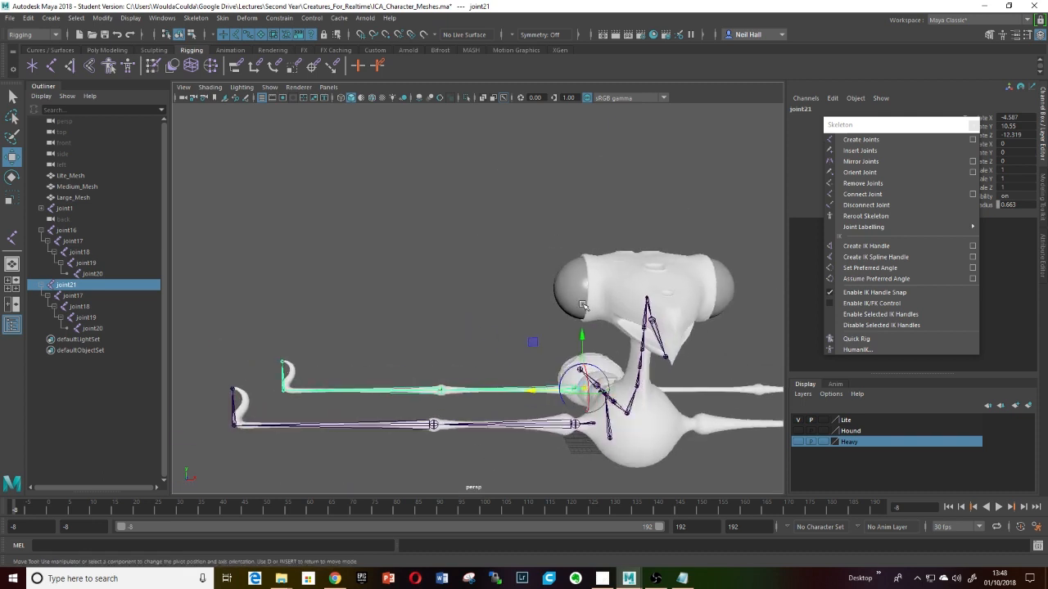
alt+drag(586, 308, 555, 308)
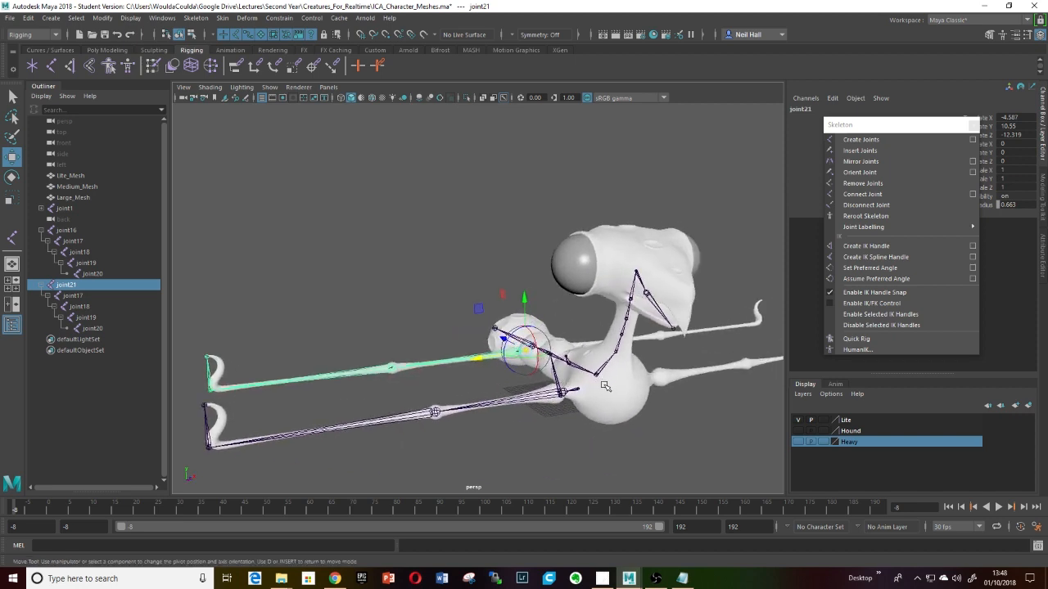
- Draw a two-joint chain in the front view from near the head's centre, about X -1.36, Y 40.67, out to the negative-X eye
key(space)
drag(604, 386, 603, 413)
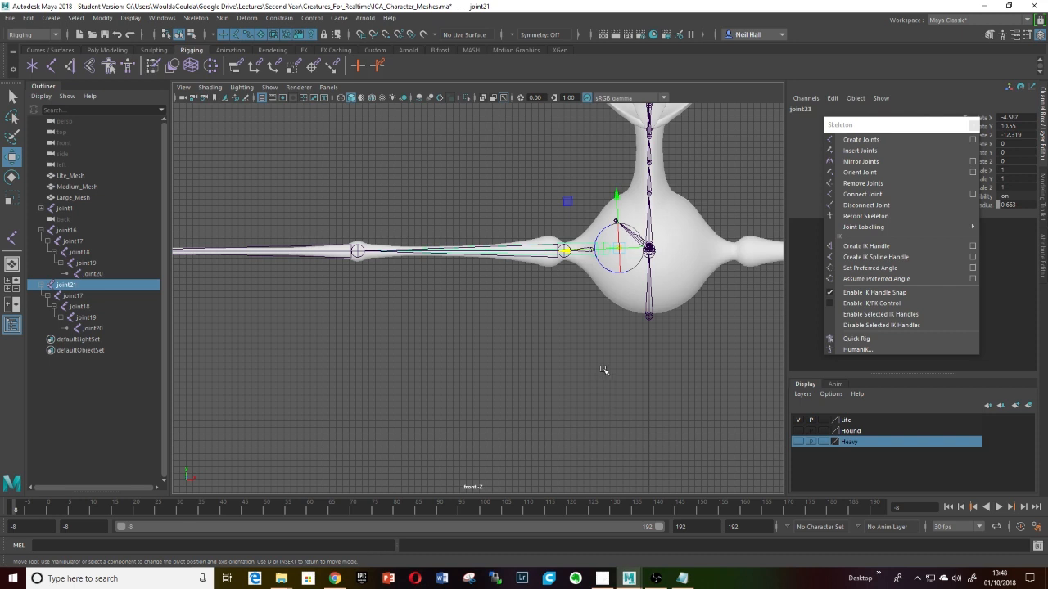
alt+middle_drag(594, 308, 555, 537)
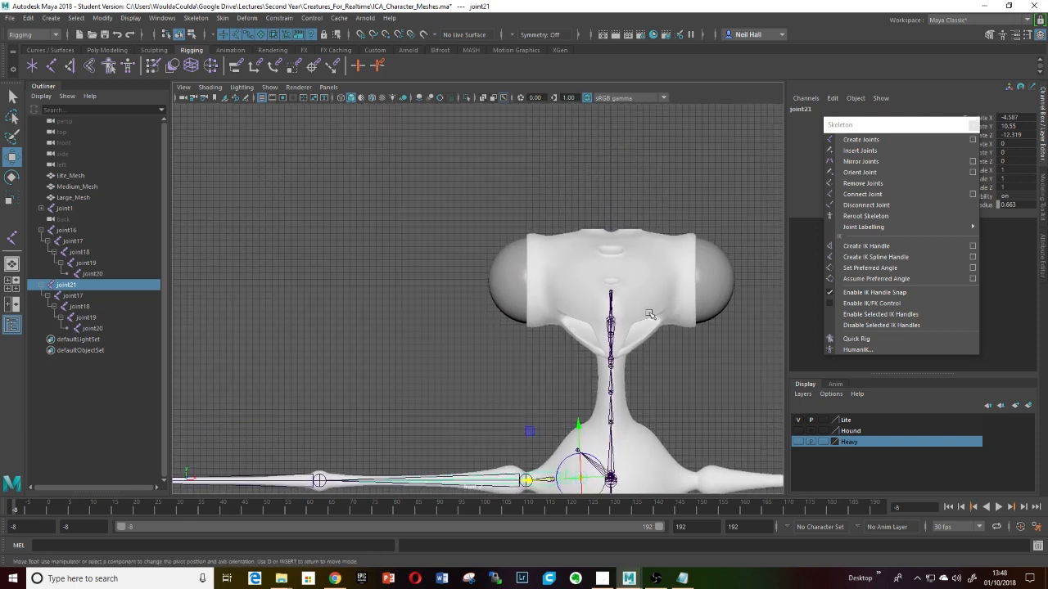
click(51, 66)
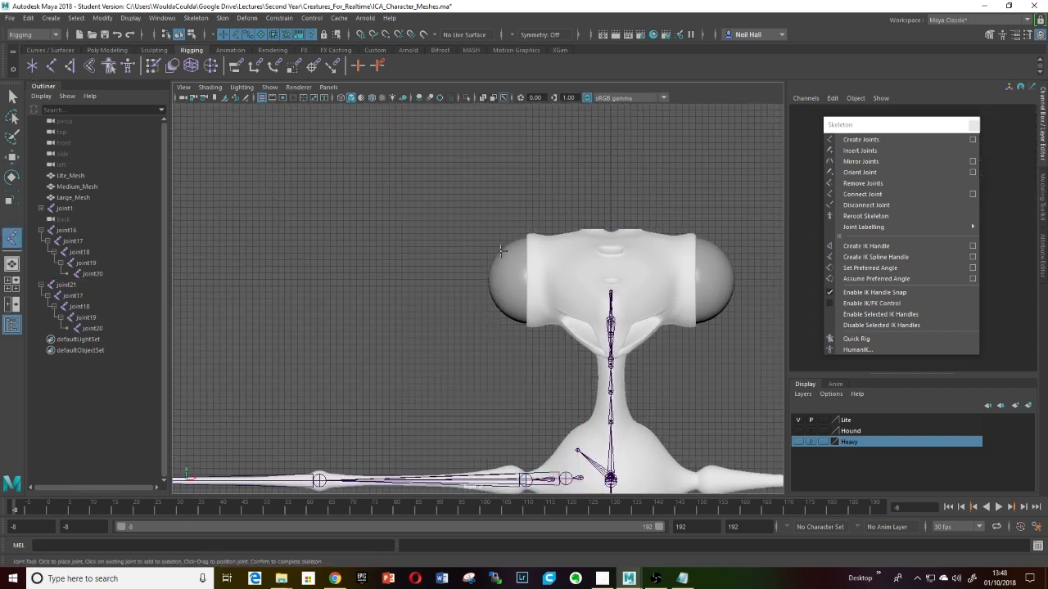
click(601, 281)
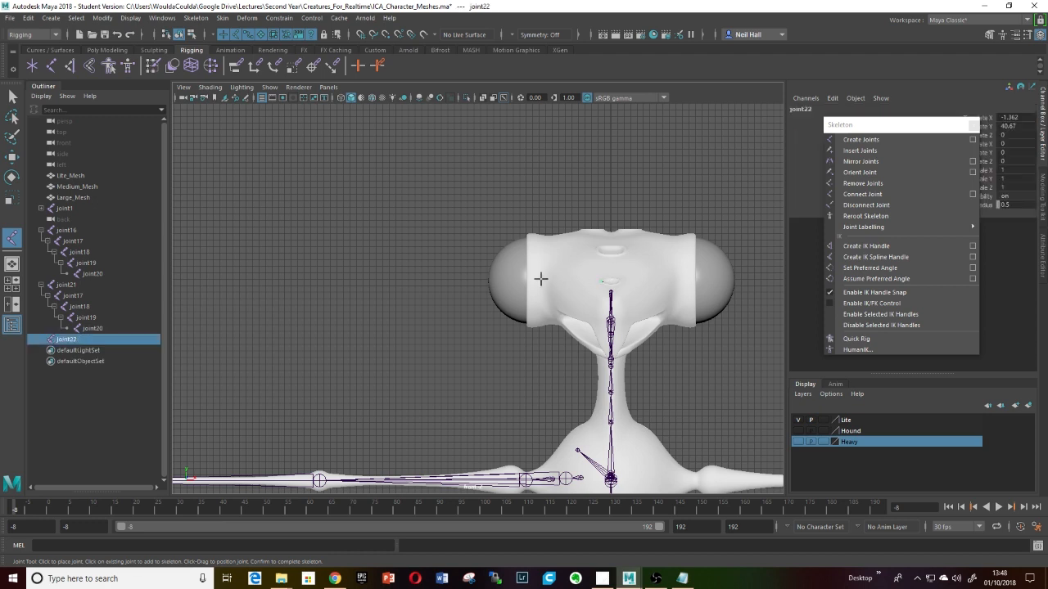
key(w)
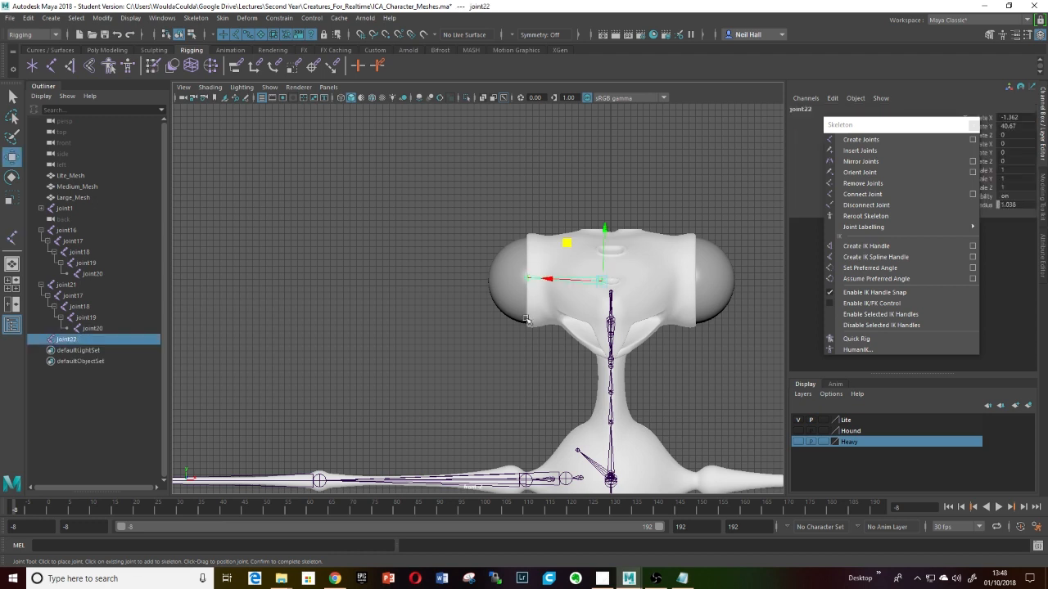
- Move the new eye joint chain, joint22, forward along Z into the head, at about Z 26.72
alt+middle_drag(527, 319, 492, 321)
key(space)
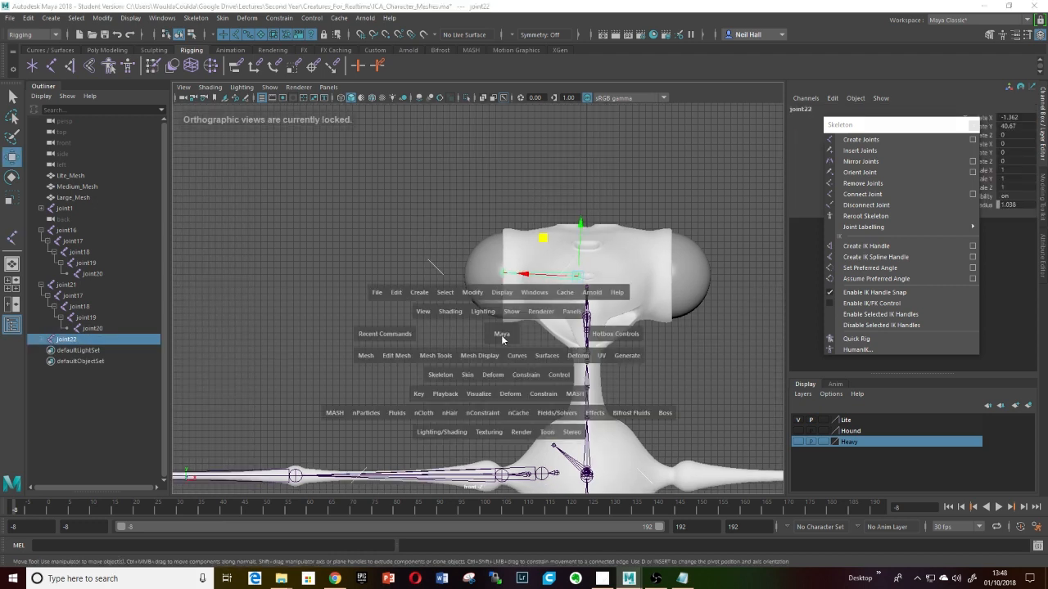
drag(501, 334, 514, 304)
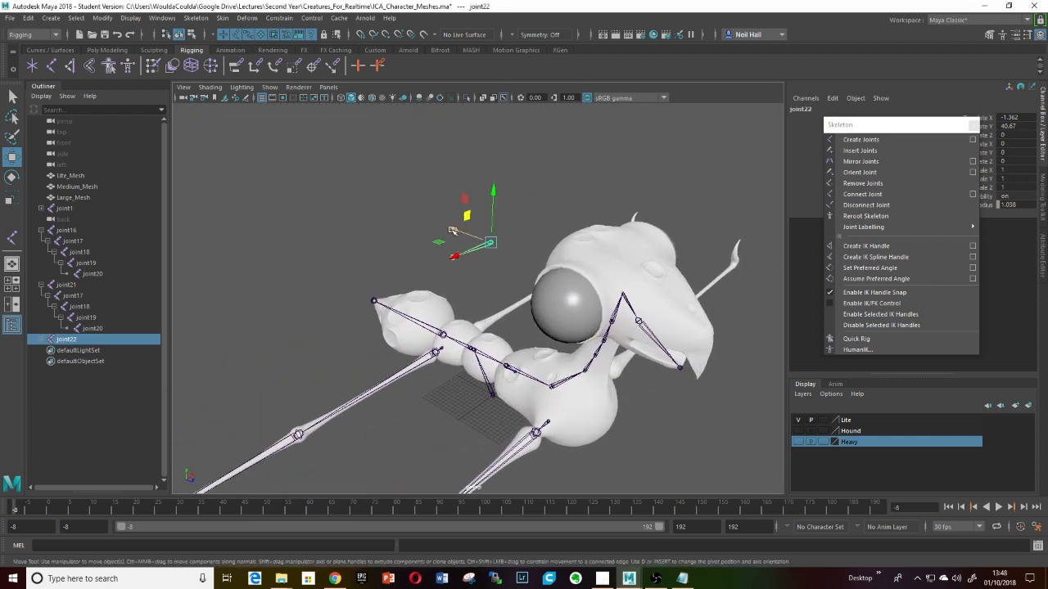
middle_drag(452, 231, 555, 274)
alt+drag(550, 274, 445, 284)
mouse_move(445, 284)
alt+right_down()
mouse_move(455, 287)
mouse_move(443, 264)
alt+right_up()
alt+drag(444, 264, 517, 296)
alt+right_drag(517, 296, 477, 268)
mouse_move(477, 268)
alt+mouse_down()
mouse_move(451, 269)
mouse_move(472, 269)
mouse_move(459, 274)
alt+mouse_up()
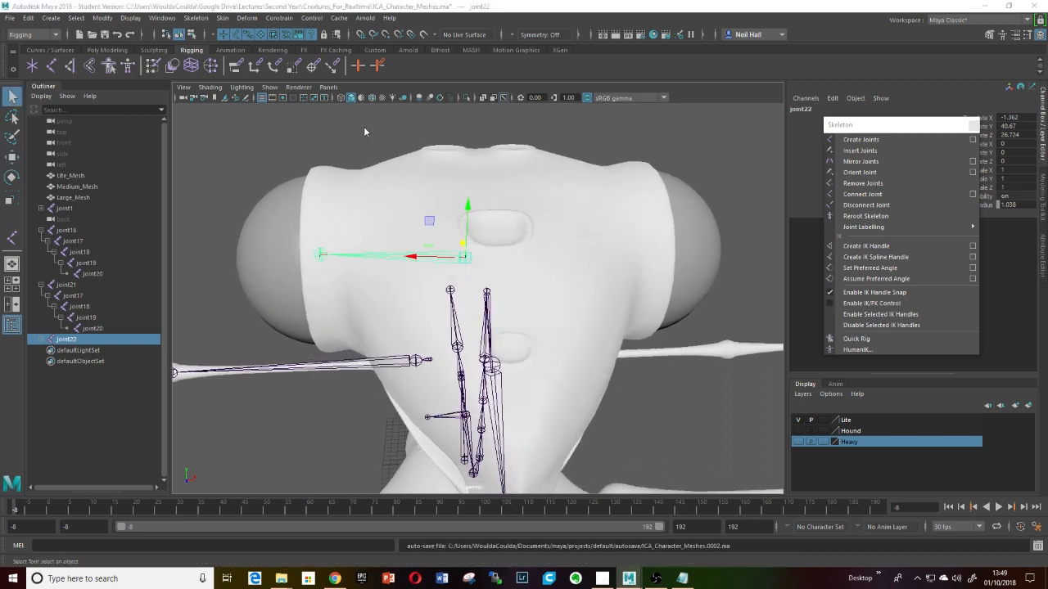
- Dismiss the student version notice and try to disconnect joint23, the end joint at the negative-X eye, from joint22
click(548, 297)
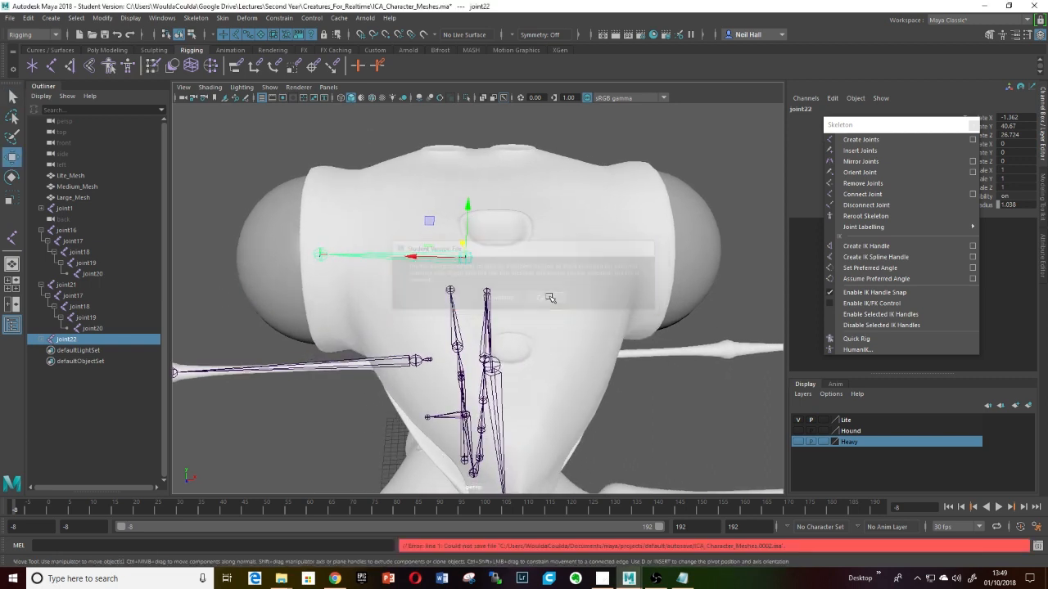
click(320, 253)
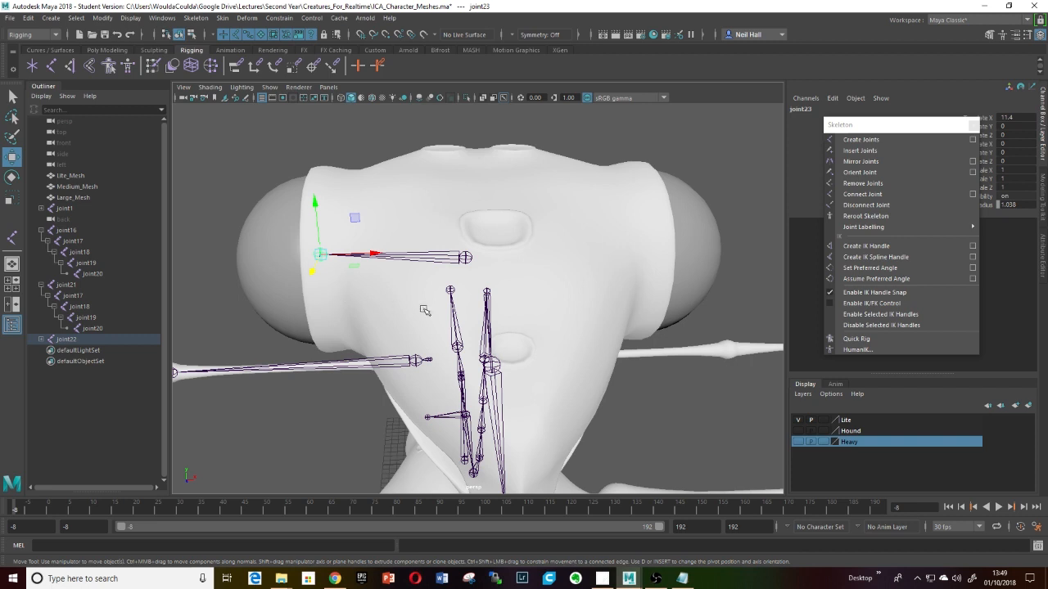
click(885, 204)
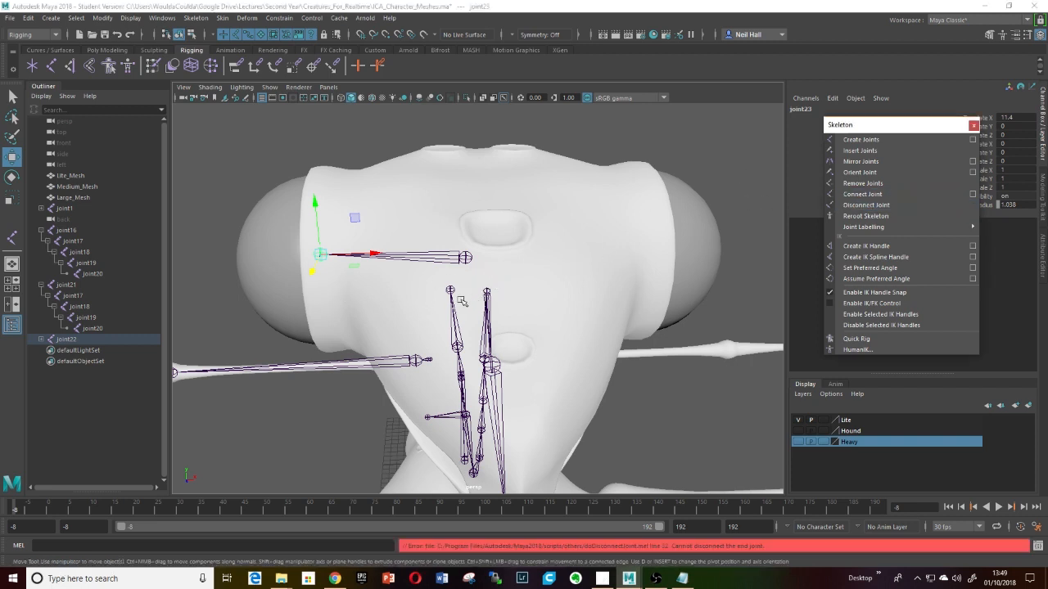
- Delete joint23, the end joint at the negative-X eye, keeping only joint22 of the eye chain
click(465, 257)
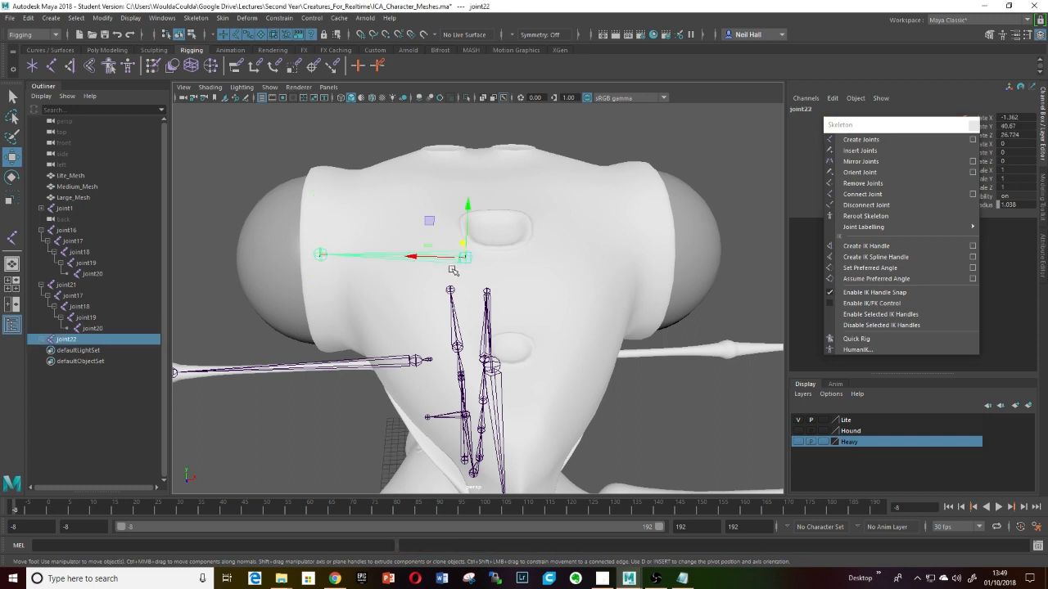
click(322, 255)
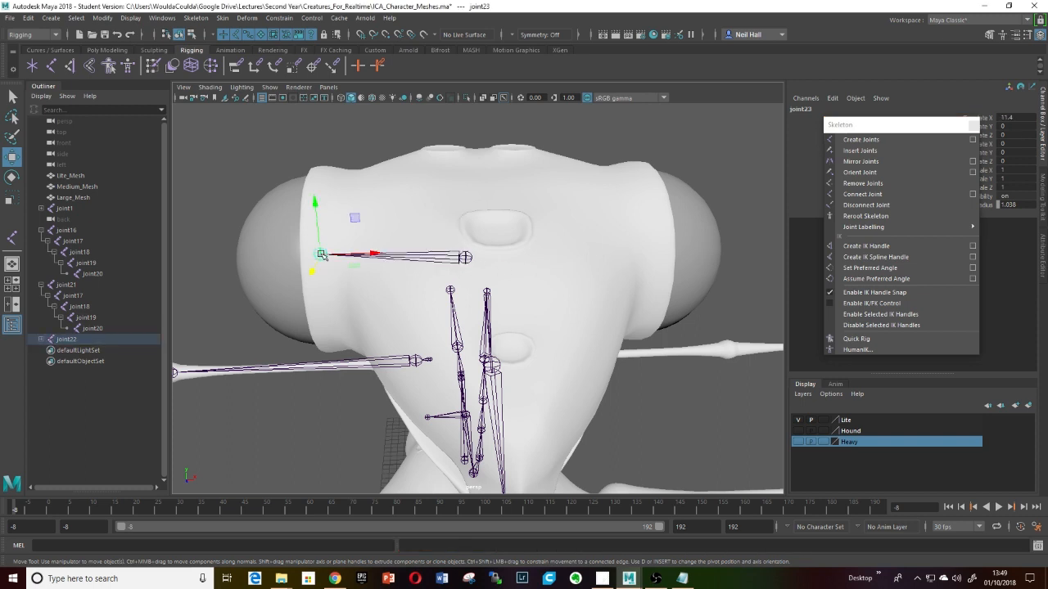
key(ctrl+z)
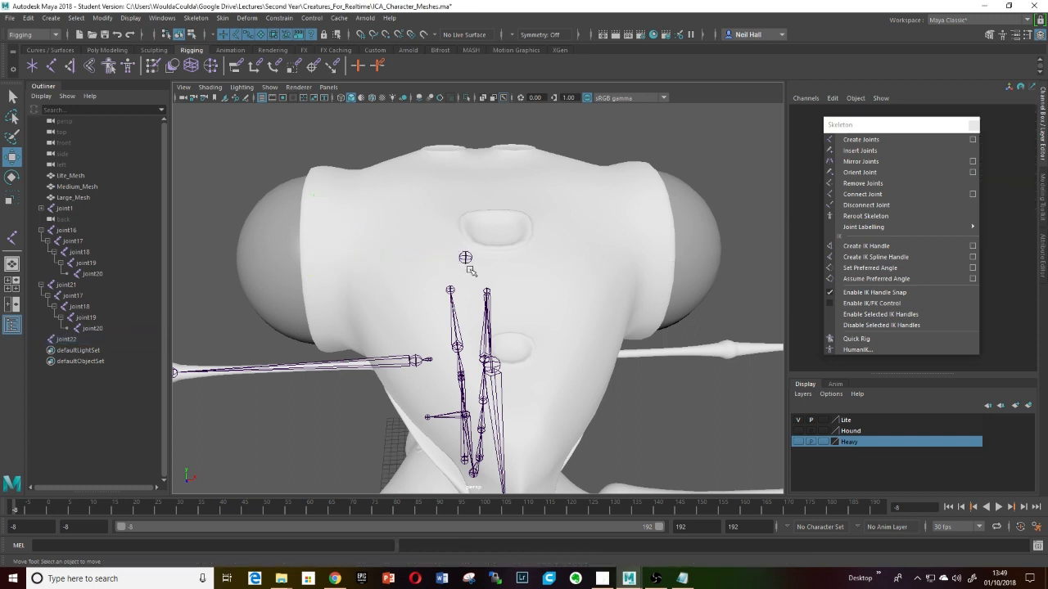
- Move joint22 in the XY plane into the negative-X eye, to about X -13.75, Y 41.39
click(464, 258)
drag(425, 221, 336, 223)
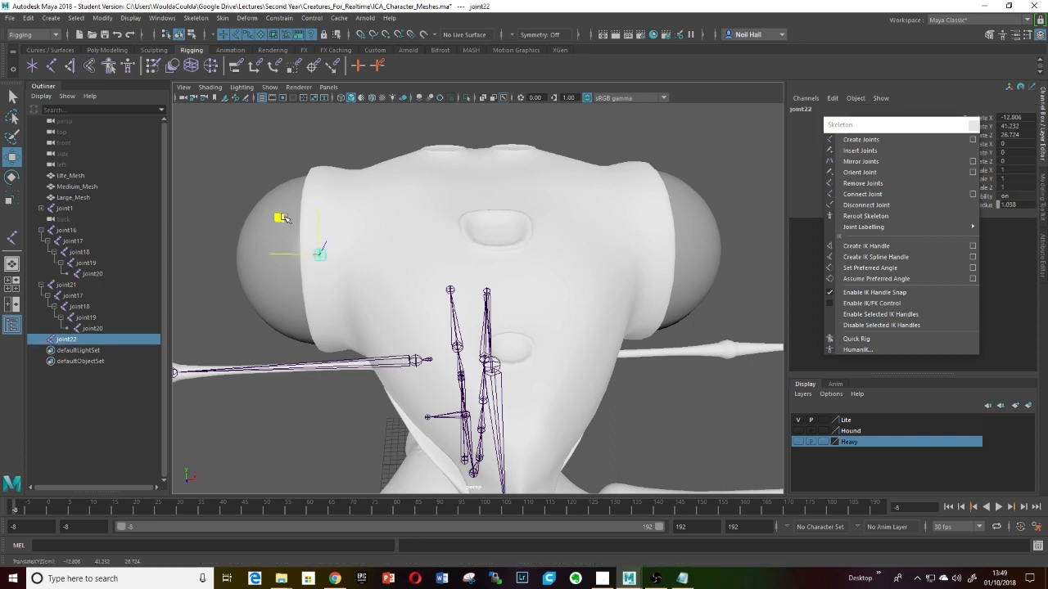
alt+drag(350, 344, 489, 413)
scroll(487, 322, up, 5)
scroll(460, 353, down, 3)
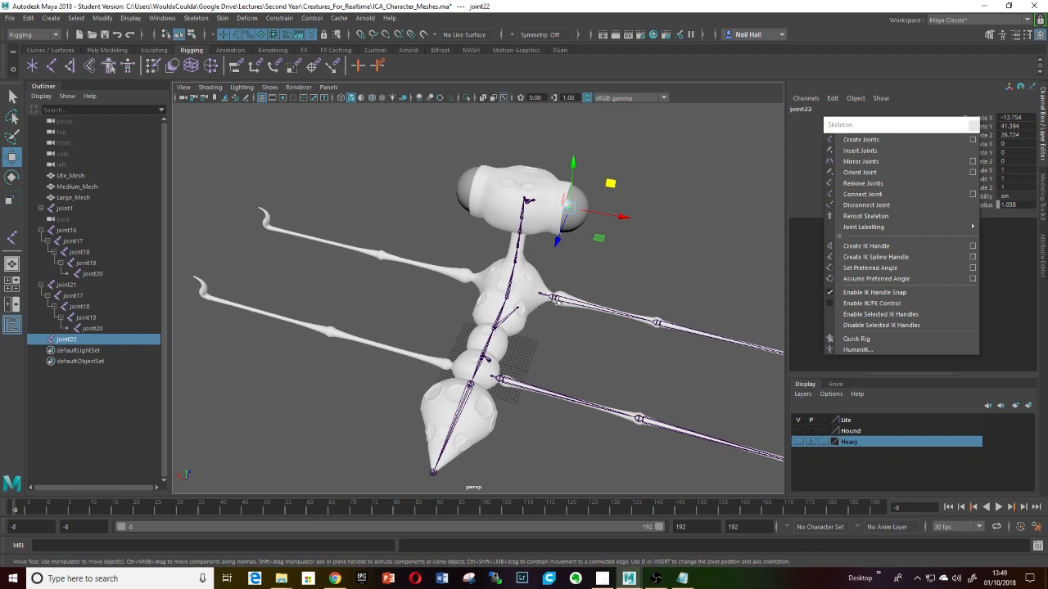
alt+middle_drag(557, 301, 584, 329)
alt+drag(584, 329, 572, 317)
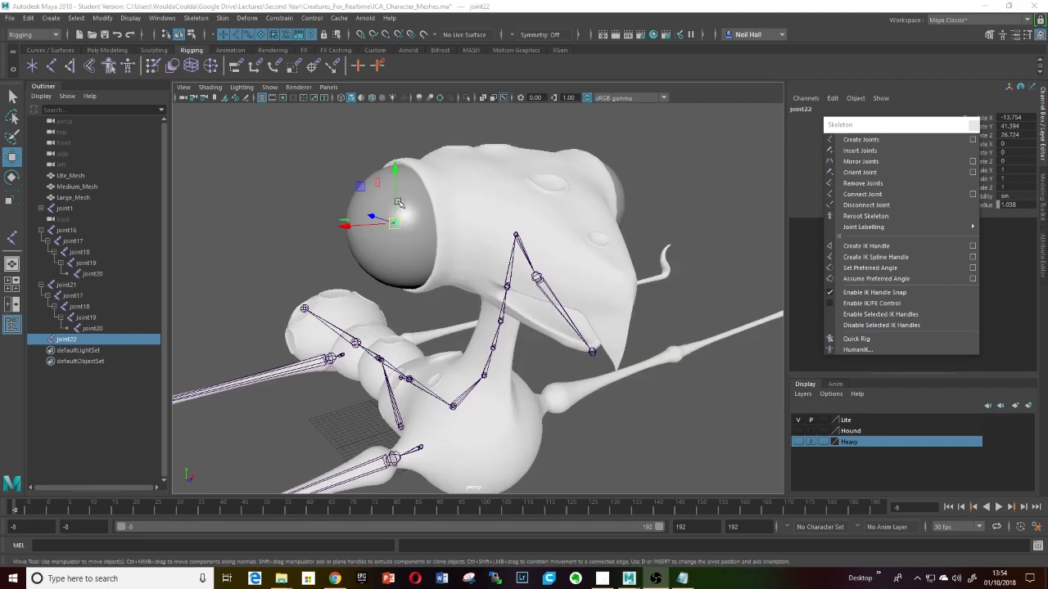
- In wireframe display, snap joint22 to the outermost vertex of the negative-X eye, at about X -18.85, Y 40.82, Z 26.93
alt+drag(419, 260, 464, 279)
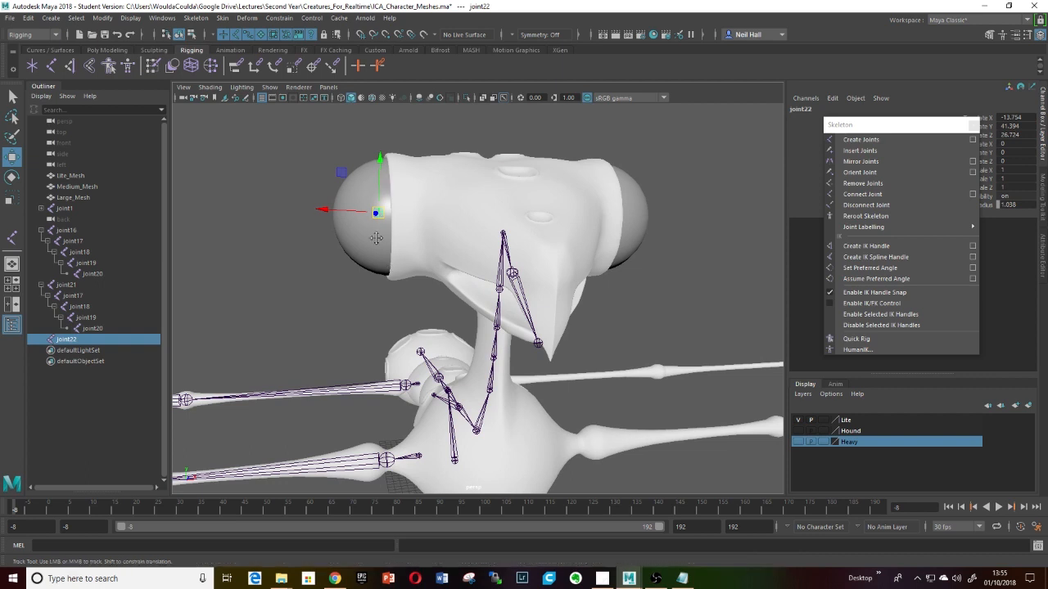
alt+drag(354, 212, 369, 211)
alt+drag(389, 248, 446, 267)
key(4)
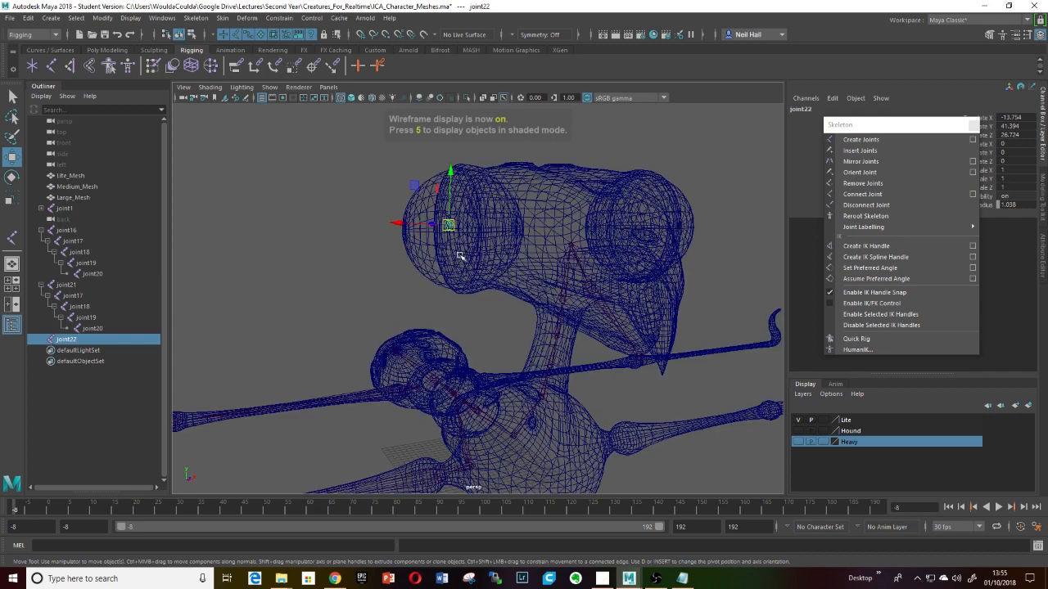
scroll(464, 253, up, 5)
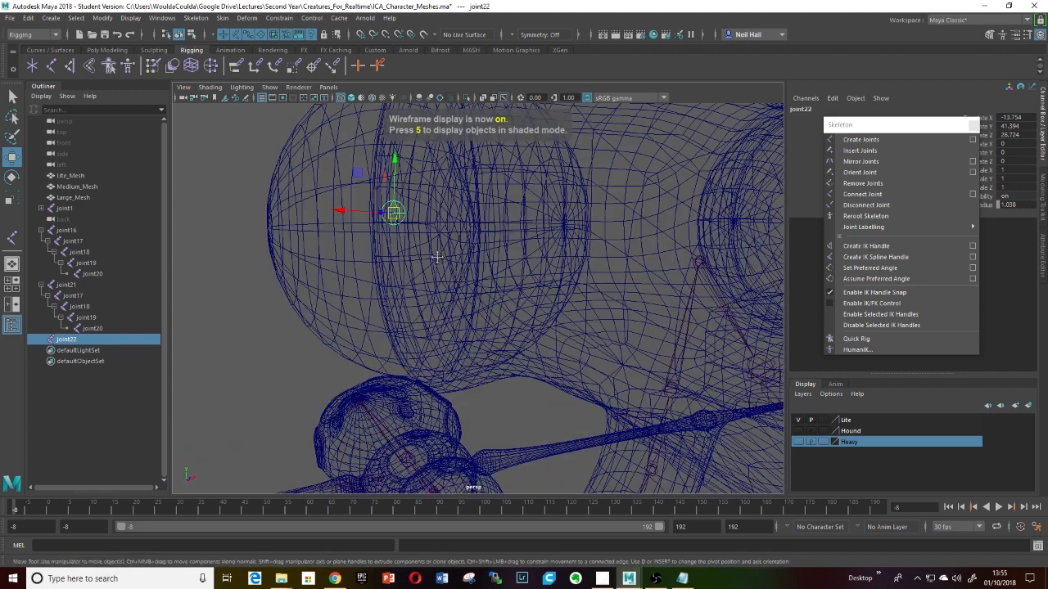
alt+middle_drag(437, 257, 475, 303)
scroll(455, 290, up, 3)
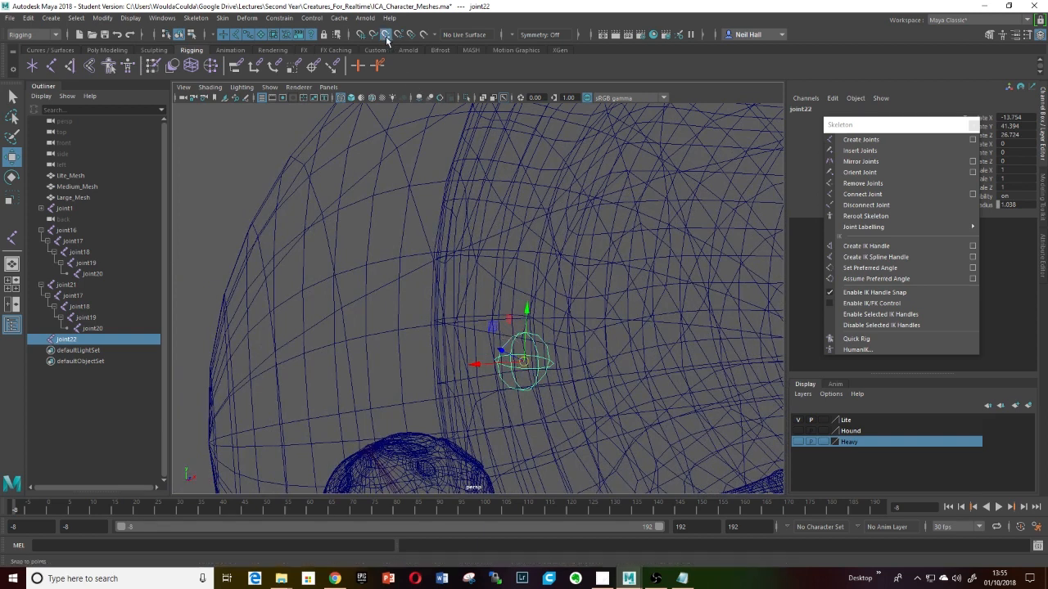
alt+drag(391, 352, 401, 345)
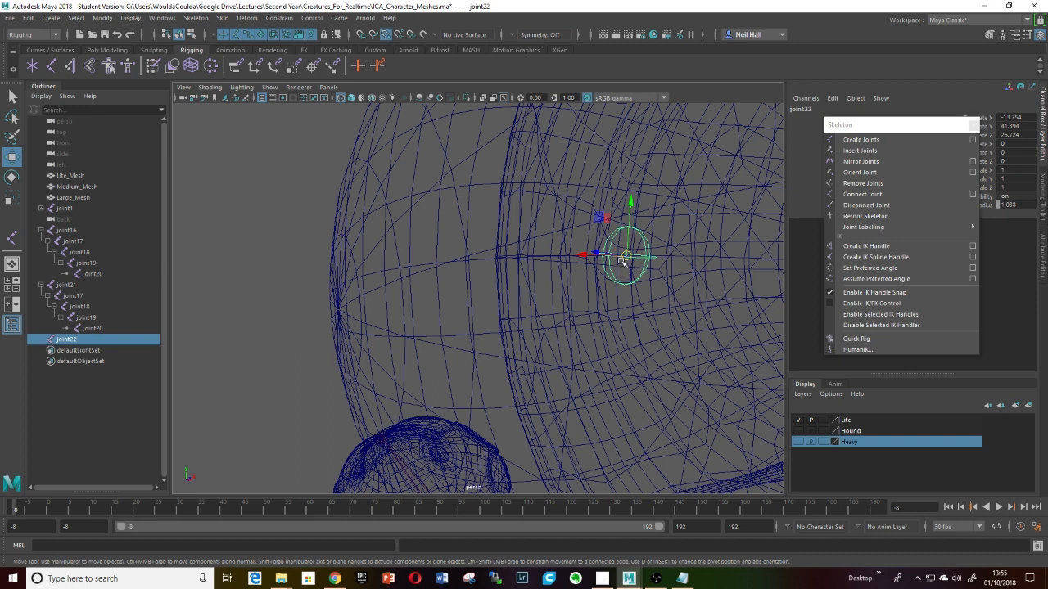
drag(625, 256, 368, 295)
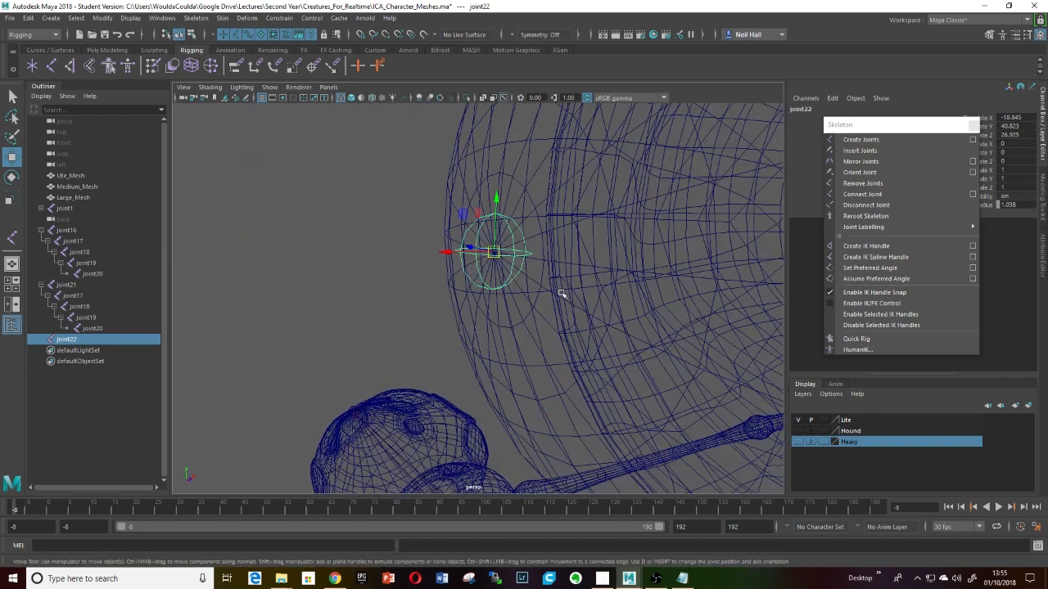
- Switch to the front view, try moving joint22 inward along its object X axis, and undo that move
scroll(548, 296, down, 6)
scroll(548, 297, up, 5)
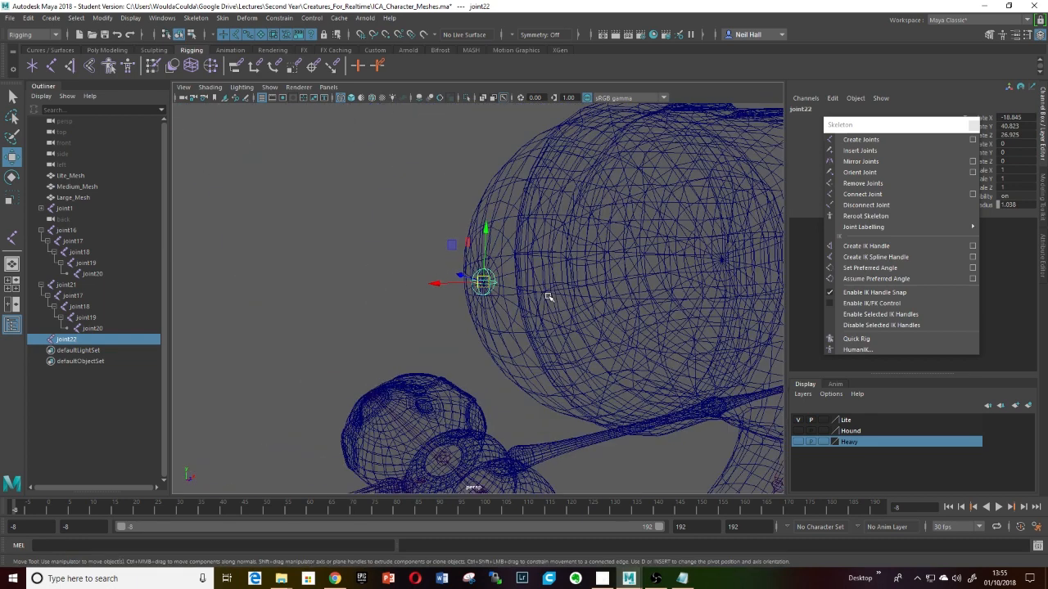
key(space)
click(549, 297)
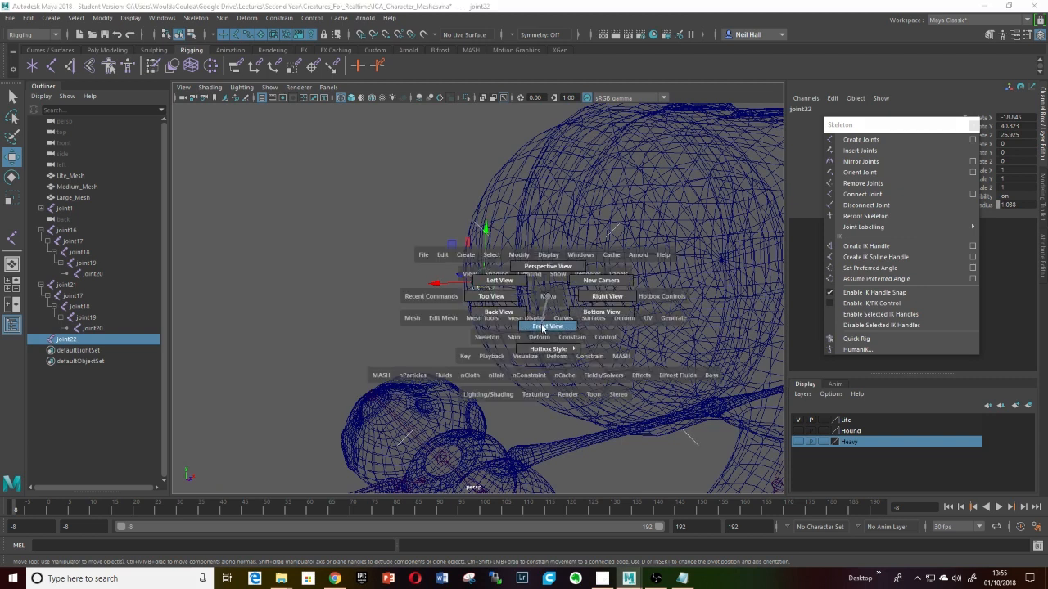
click(543, 326)
scroll(381, 244, up, 4)
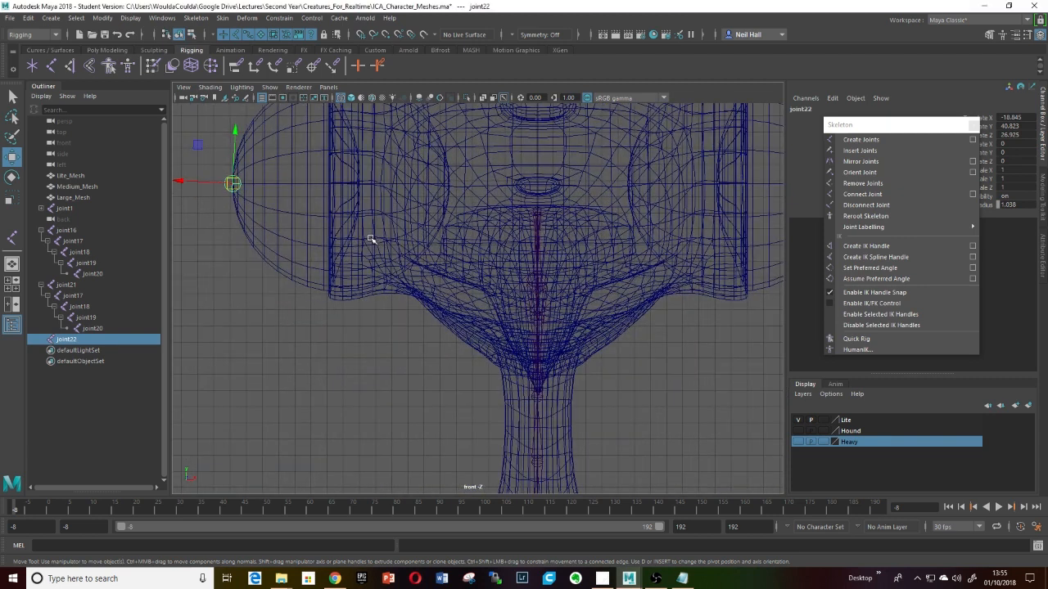
alt+middle_drag(369, 261, 509, 323)
scroll(432, 292, up, 5)
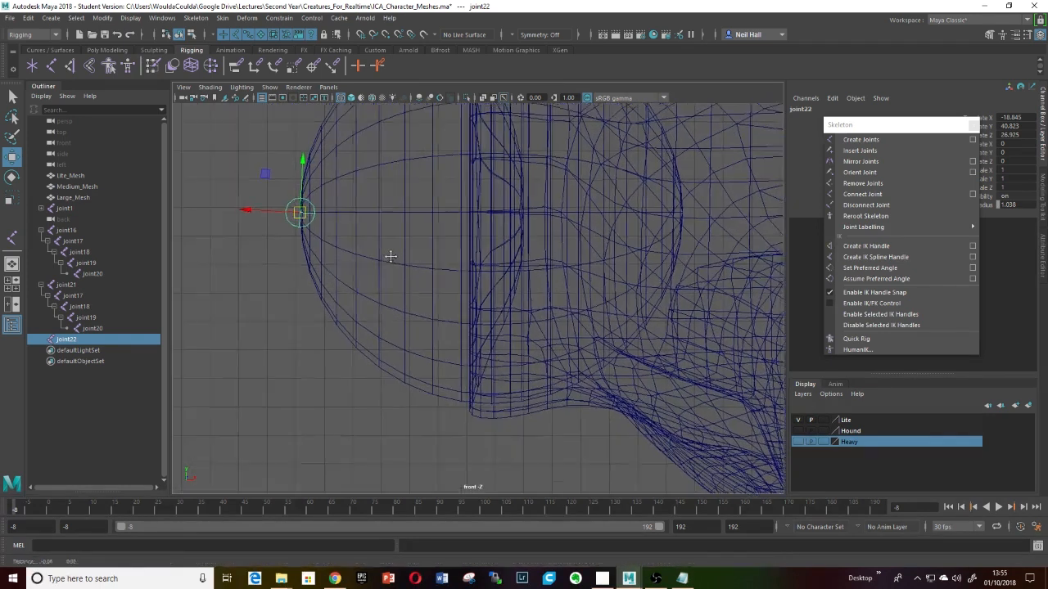
alt+middle_drag(385, 253, 472, 311)
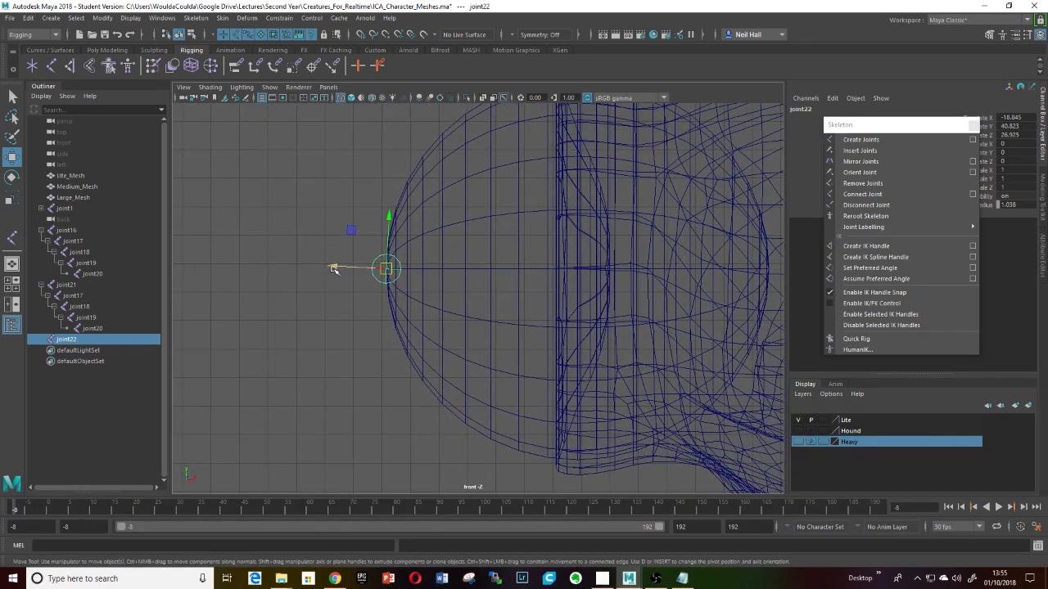
drag(333, 269, 358, 274)
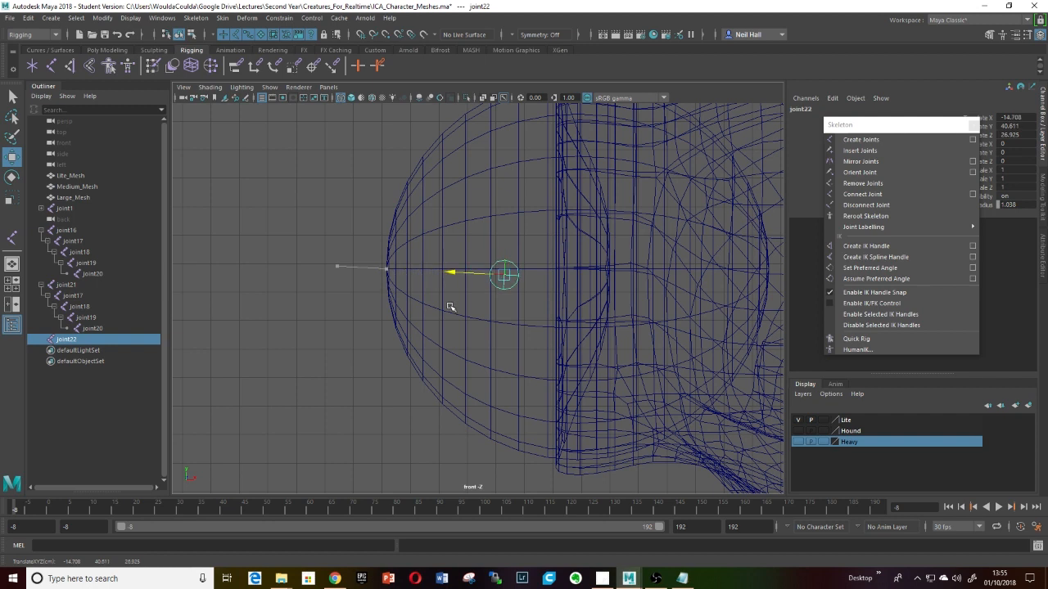
key(ctrl+z)
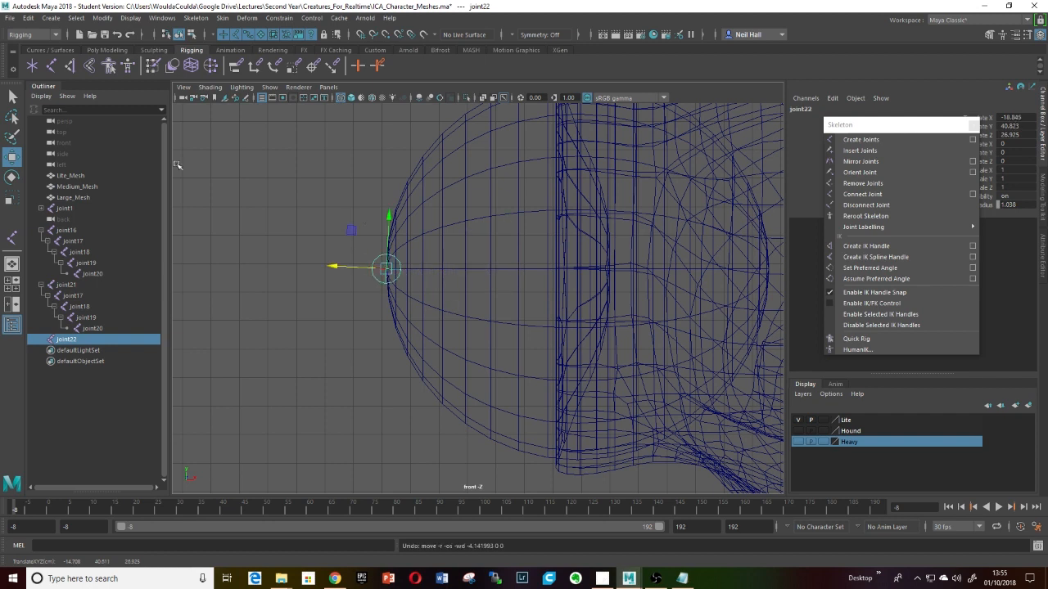
- Set the Move tool's axis orientation to World and close its settings
double_click(12, 157)
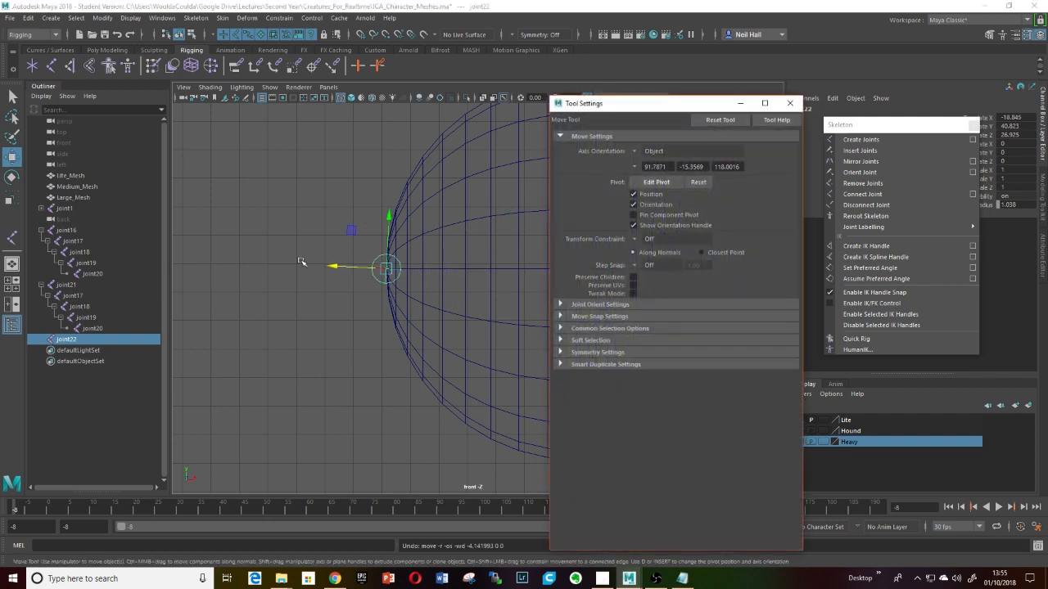
click(636, 155)
click(687, 168)
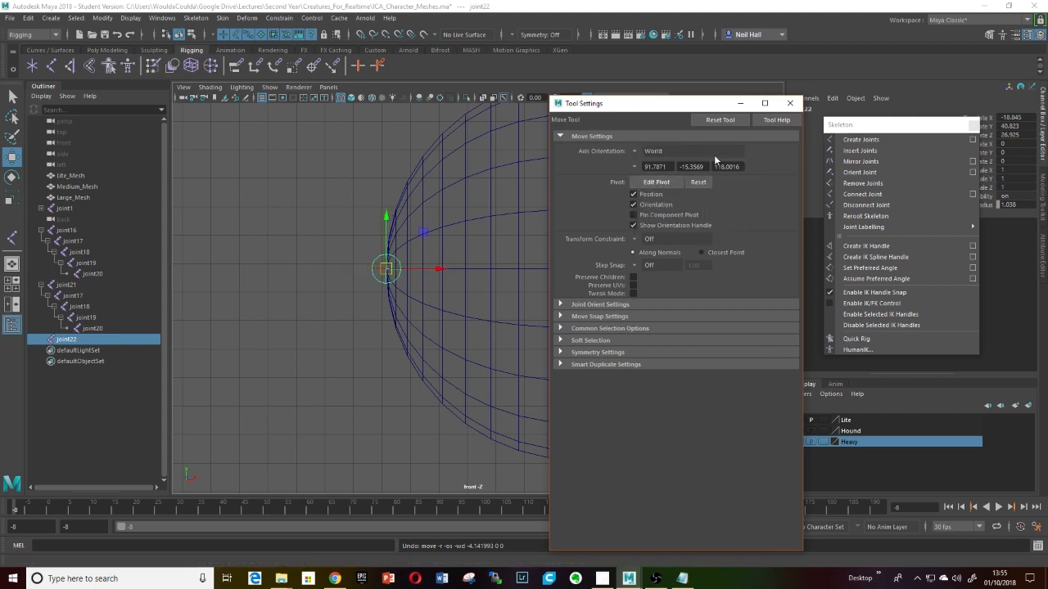
click(790, 103)
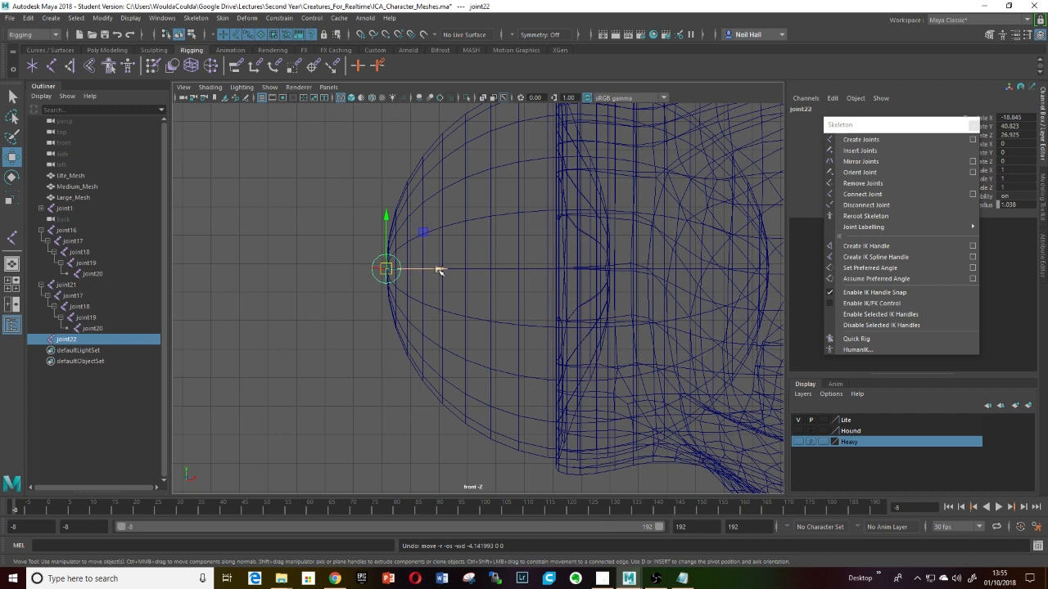
- Move joint22 inward along the world X axis to the eye's centre, at about X -12.14
drag(439, 271, 564, 283)
alt+middle_drag(619, 289, 598, 376)
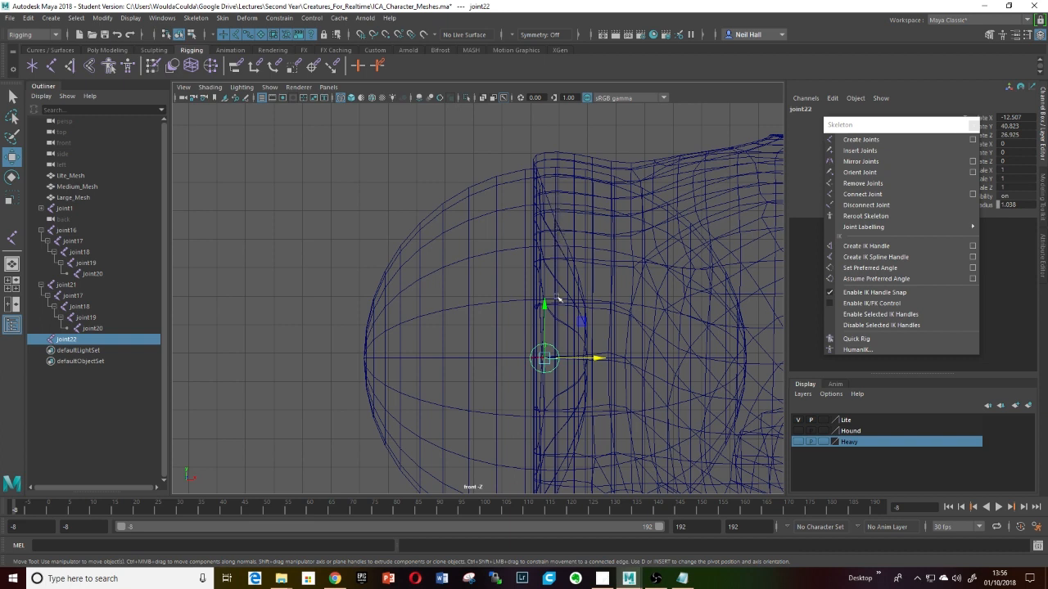
scroll(556, 328, up, 5)
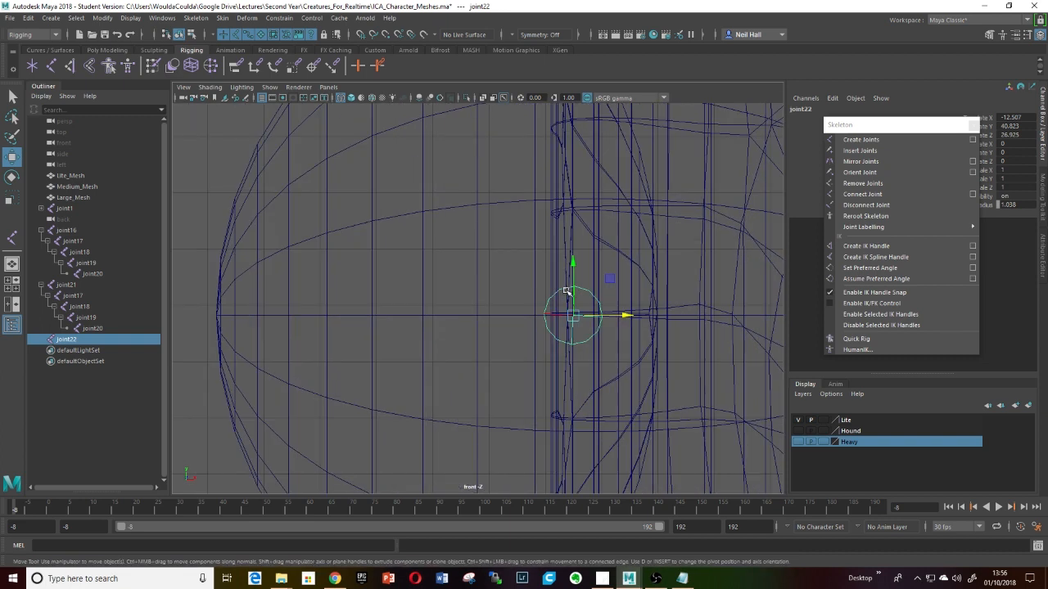
scroll(540, 266, up, 4)
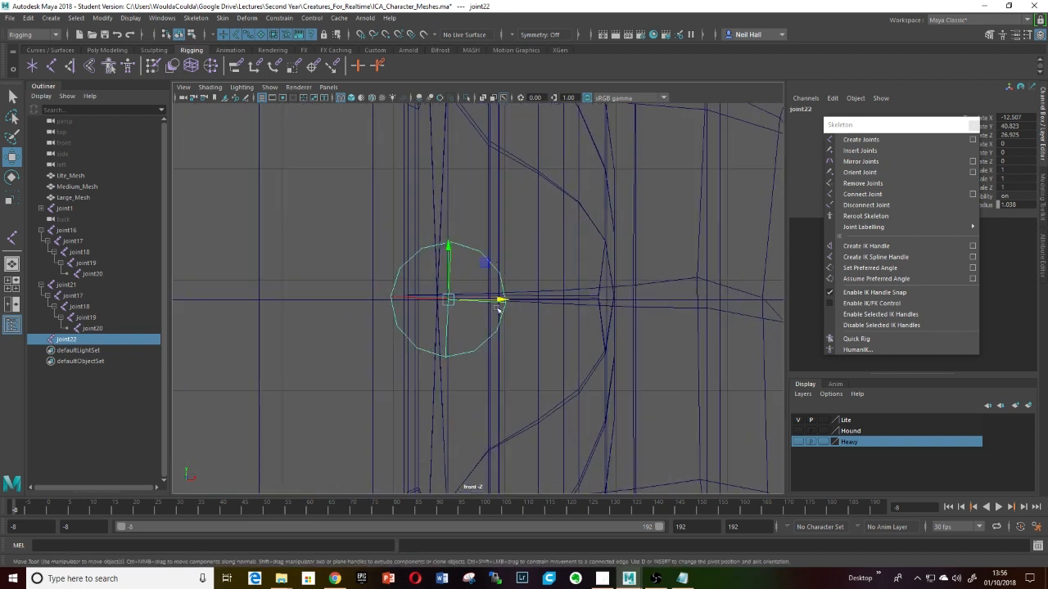
drag(501, 301, 540, 307)
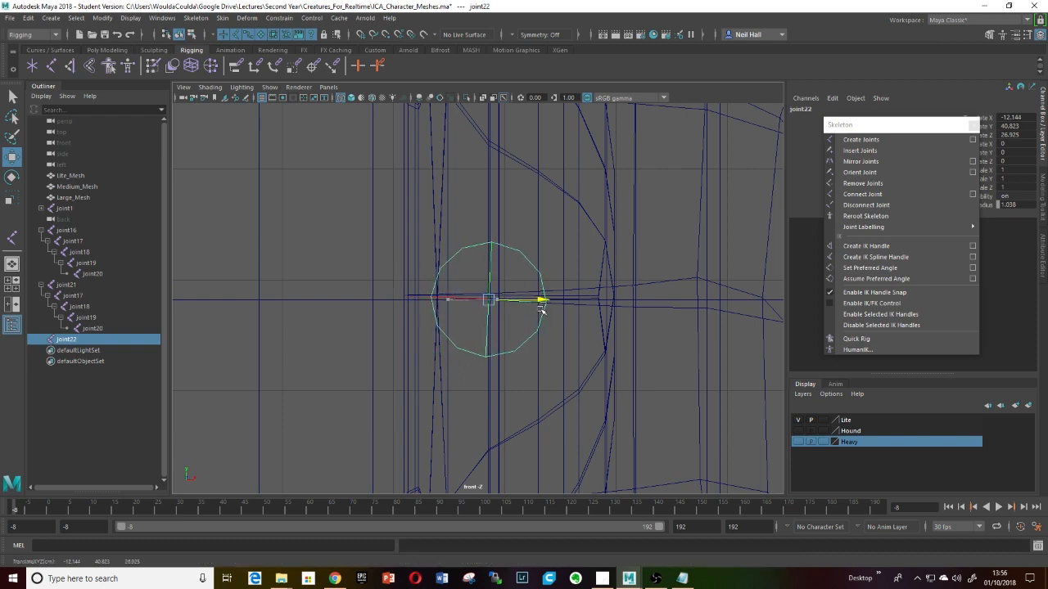
- Check joint22's placement inside the eye from the front and perspective views
scroll(541, 313, down, 8)
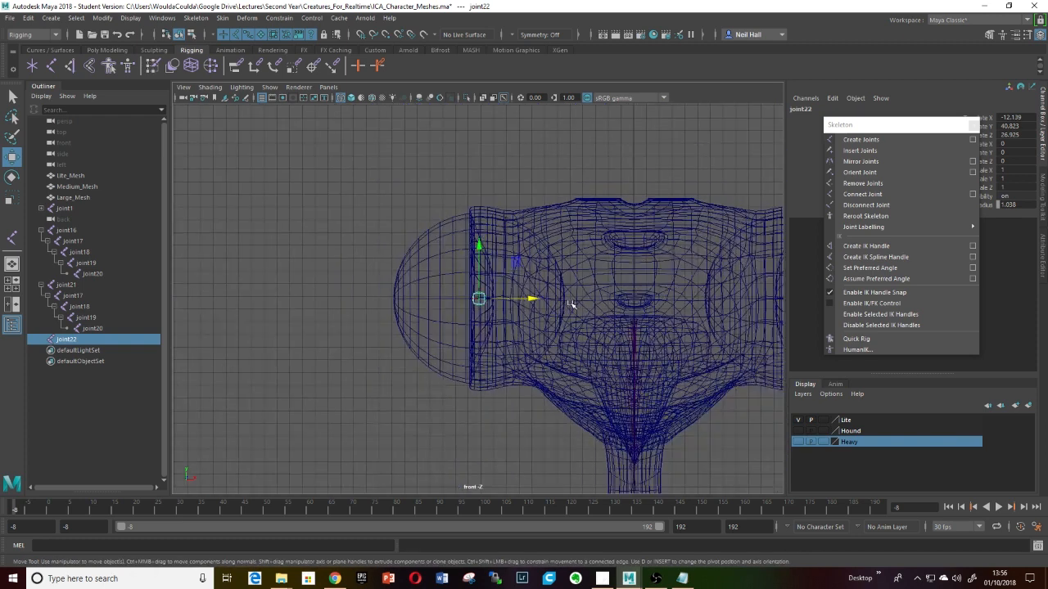
alt+drag(485, 250, 522, 289)
mouse_move(482, 310)
alt+middle_down()
mouse_move(479, 319)
mouse_move(500, 320)
alt+middle_up()
key(space)
drag(472, 317, 479, 245)
scroll(447, 283, down, 9)
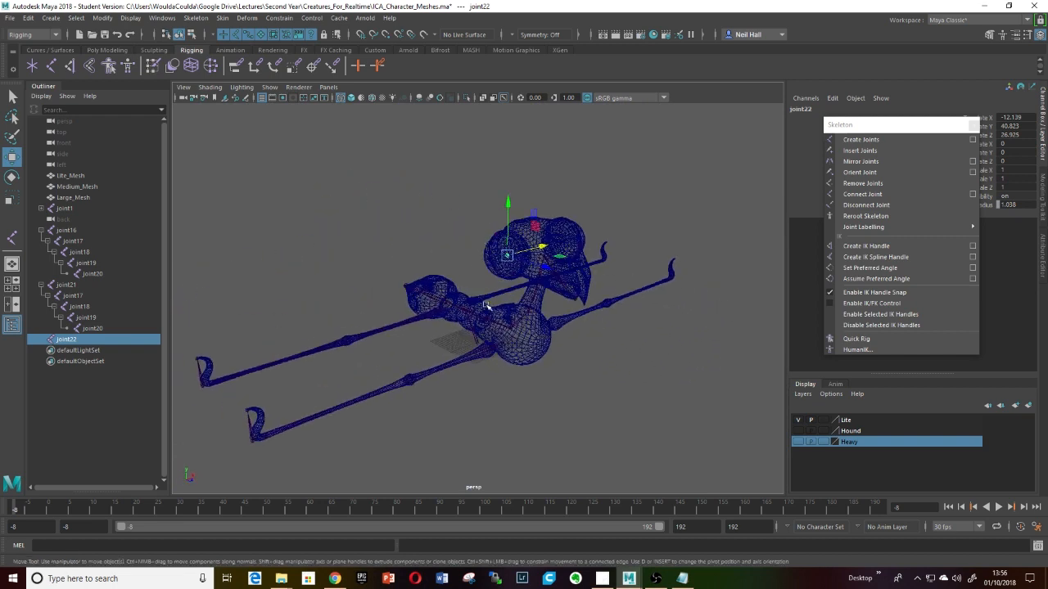
scroll(487, 308, up, 5)
alt+middle_drag(487, 307, 499, 279)
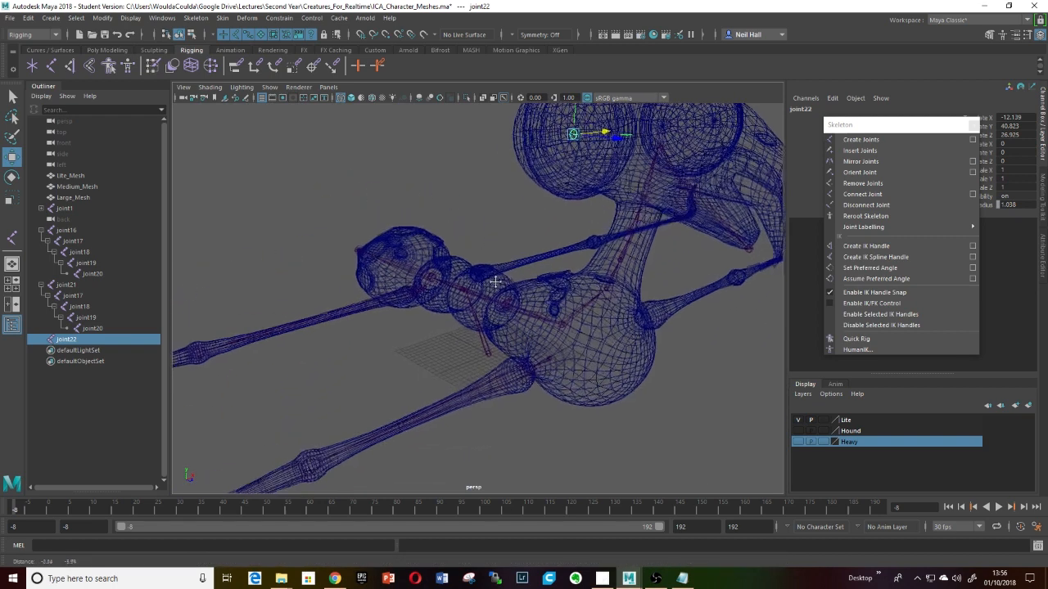
- Hide the Lite mesh layer and connect the eye joint joint22 to the head joint joint9
click(797, 421)
scroll(624, 367, down, 6)
alt+drag(624, 367, 581, 309)
alt+right_drag(564, 310, 458, 313)
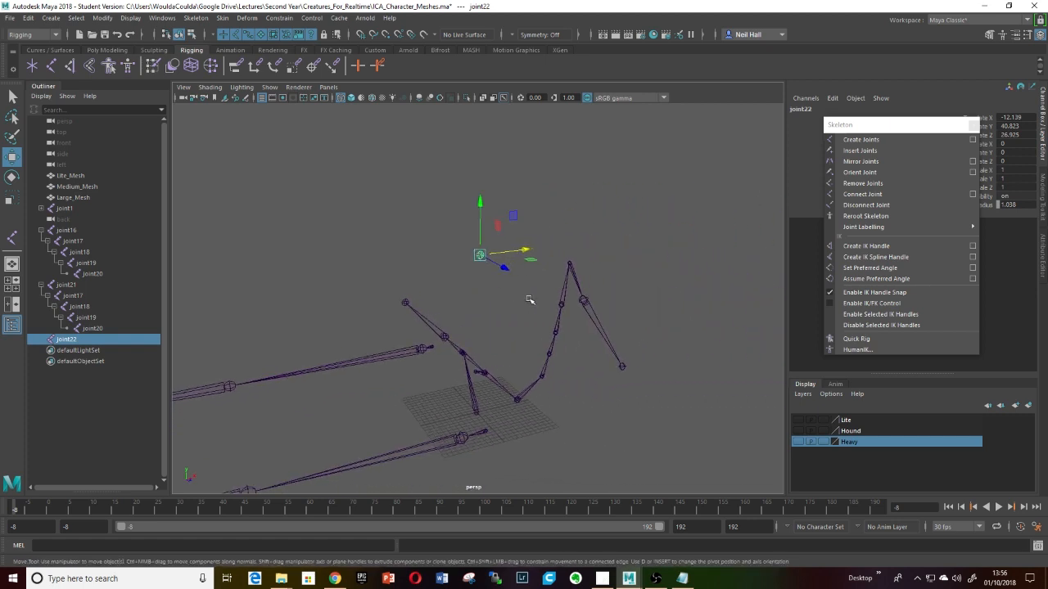
scroll(535, 284, up, 3)
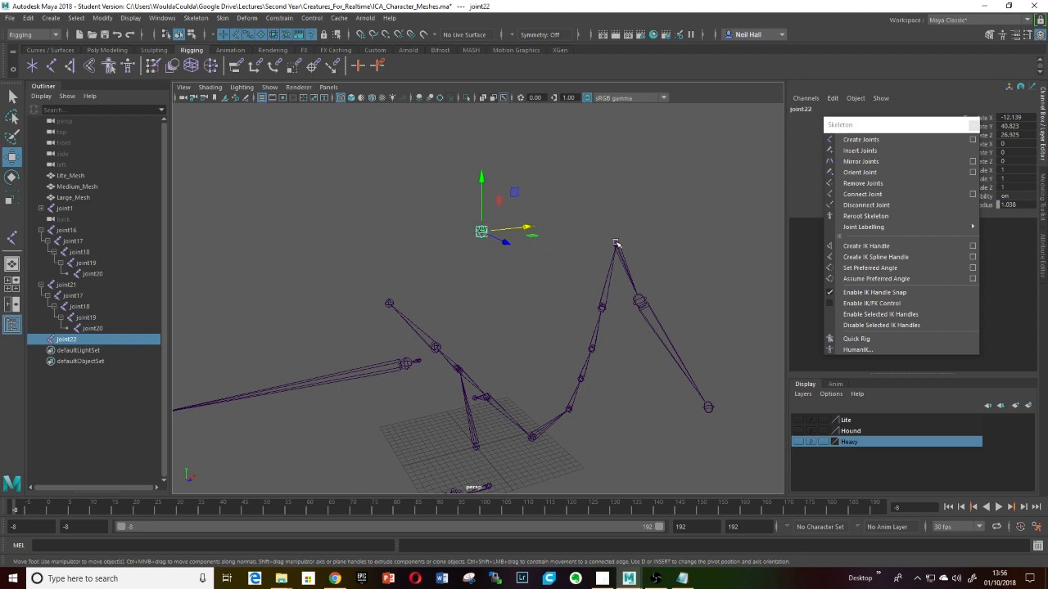
click(617, 246)
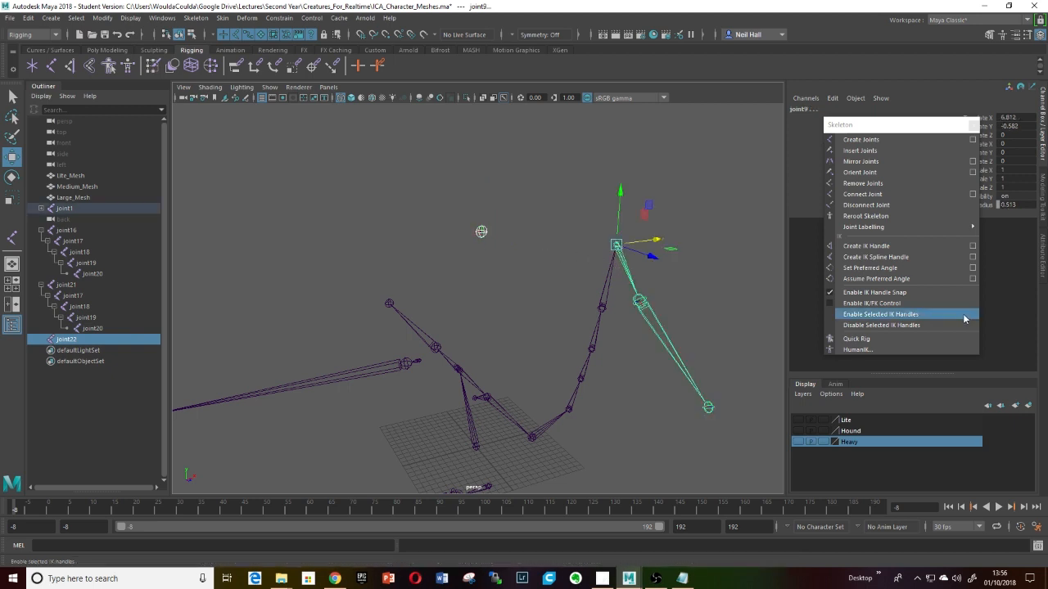
click(860, 195)
- Test the eye joint's connection by rotating joint8, and undo the rotation
alt+drag(601, 262, 544, 382)
click(628, 270)
key(e)
key(ctrl+z)
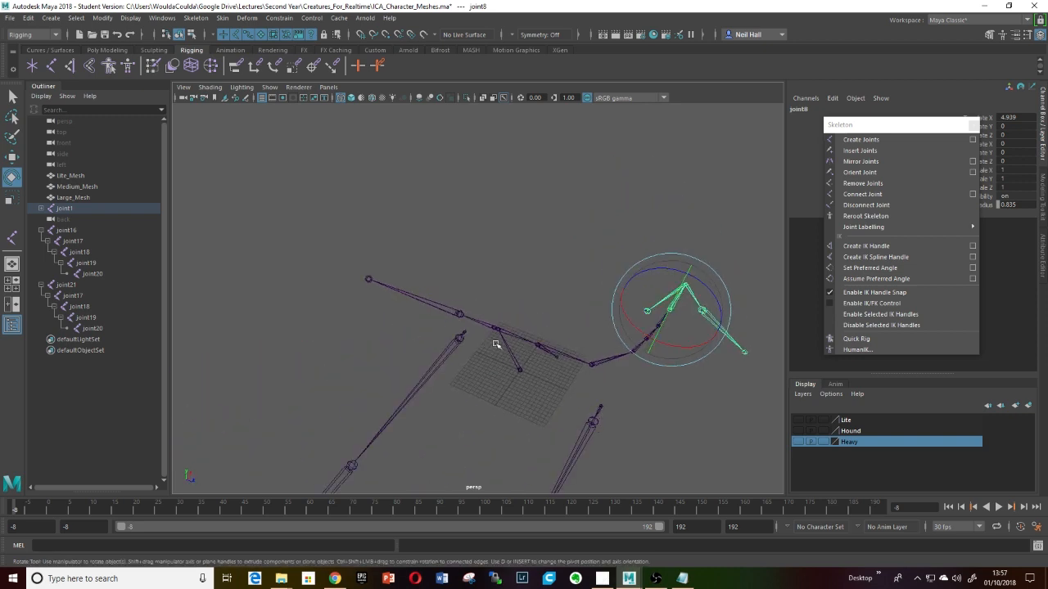
- Connect the front leg chain's root joint16 to the spine joint joint4
alt+drag(495, 344, 585, 325)
click(567, 370)
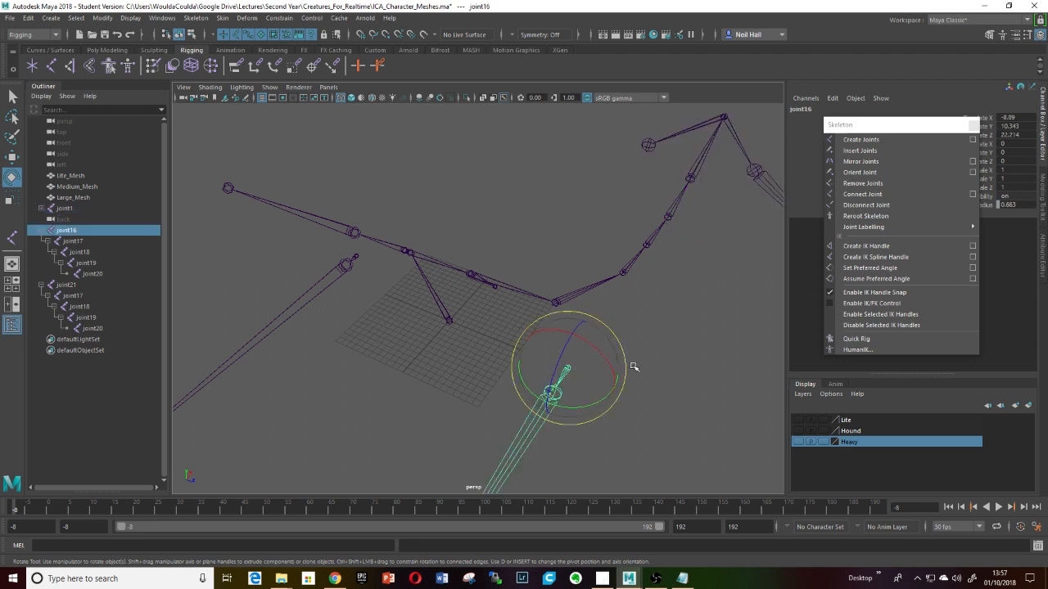
click(563, 305)
alt+drag(563, 304, 539, 313)
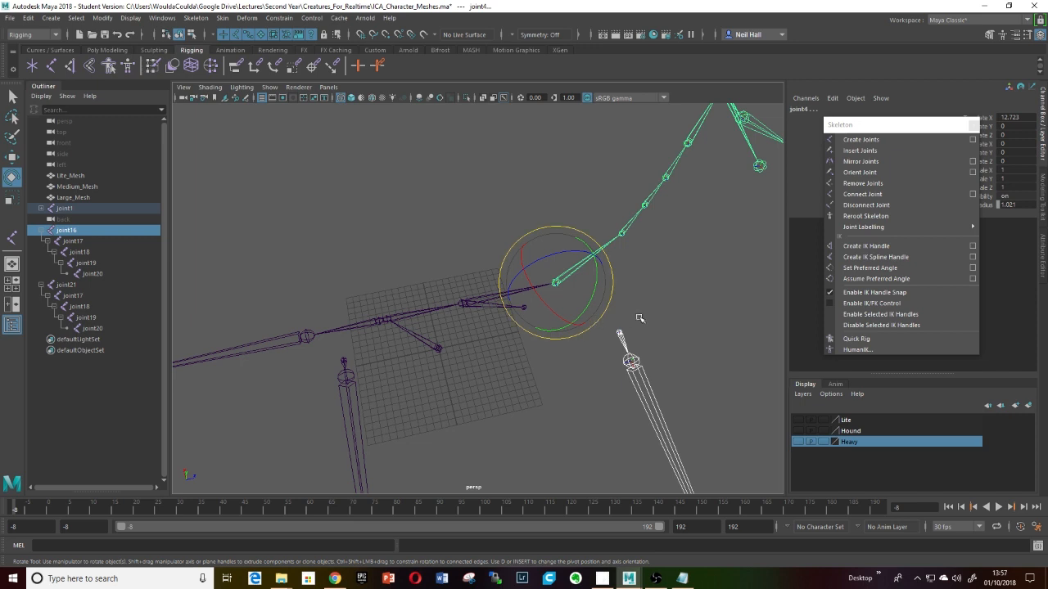
click(854, 197)
- Connect the rear leg chain's root joint21 to the spine joint joint14
alt+drag(573, 328, 516, 347)
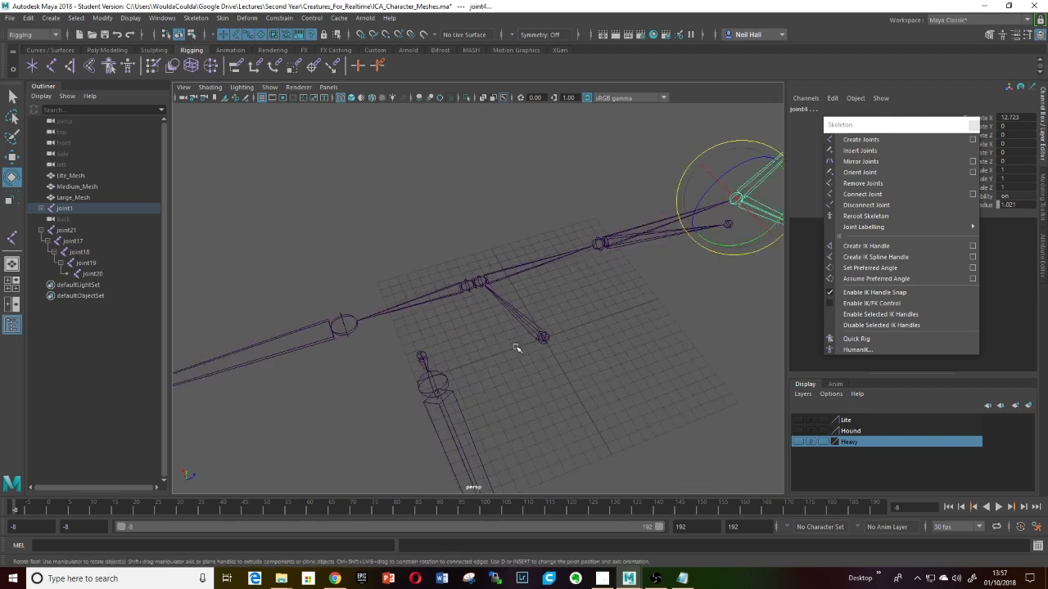
click(423, 353)
alt+drag(422, 353, 536, 340)
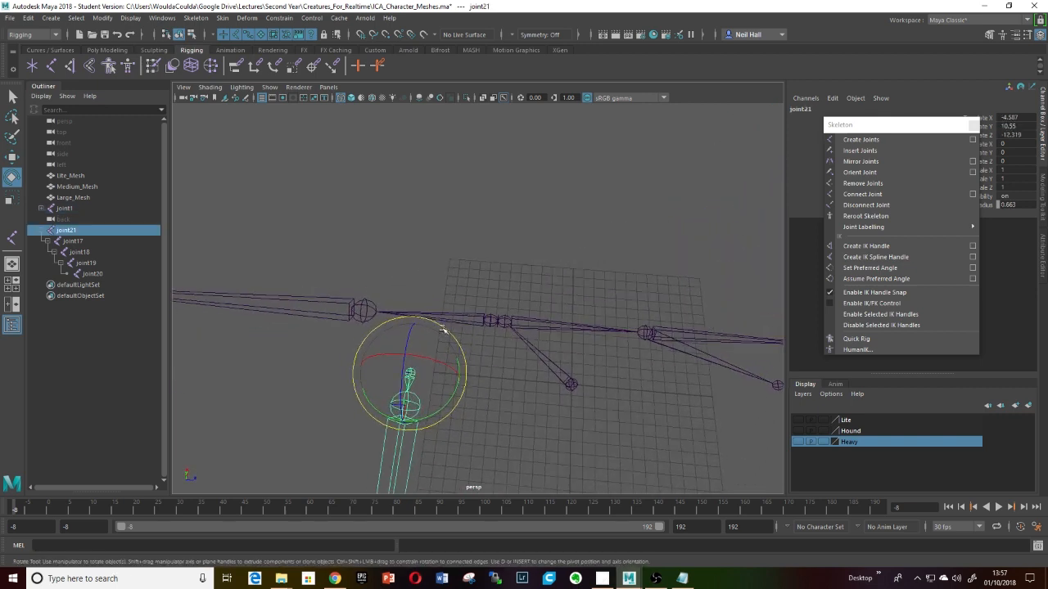
shift+click(488, 321)
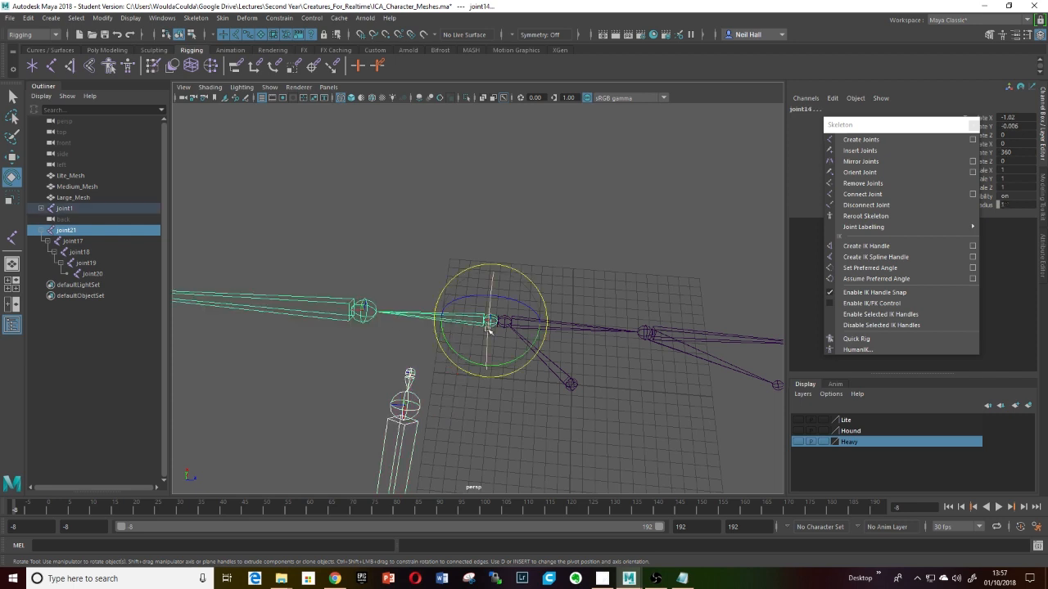
click(865, 195)
- Expand the full joint1 hierarchy, select all its joints, and set their radius to 0.5
alt+drag(621, 311, 563, 267)
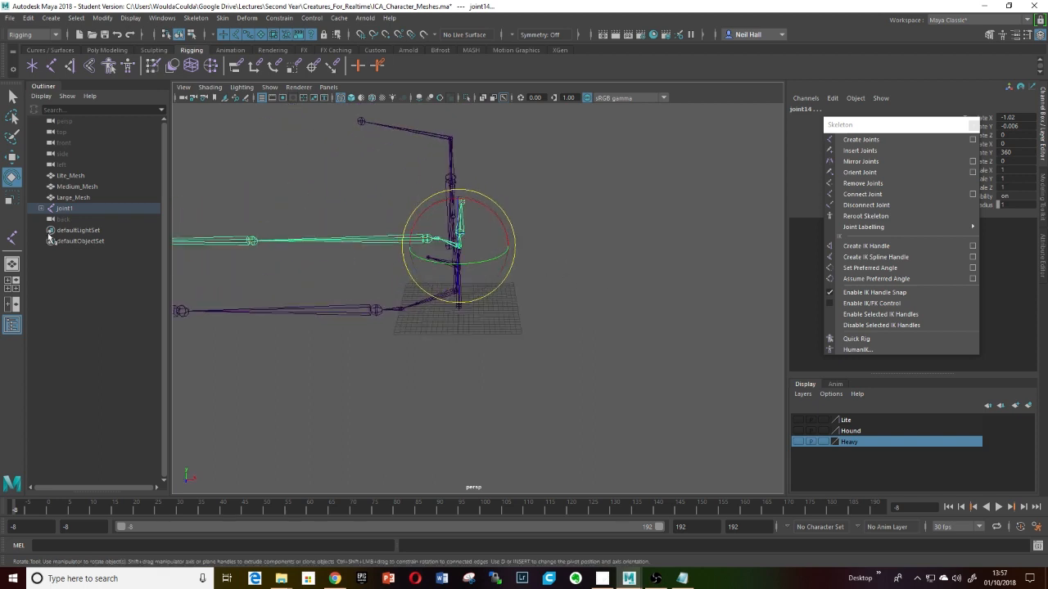
shift+click(41, 209)
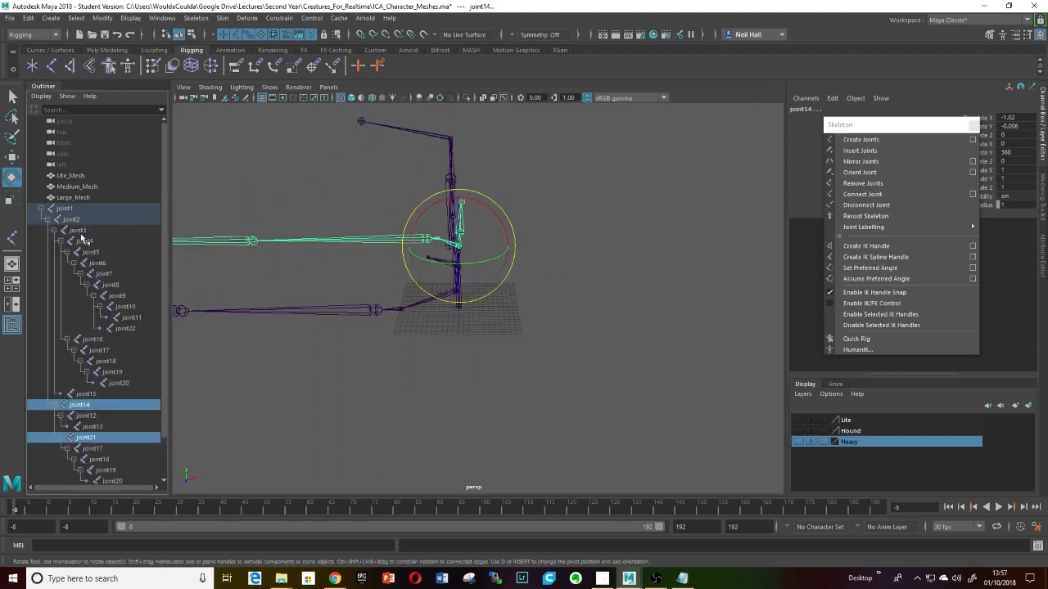
click(63, 210)
scroll(95, 278, down, 2)
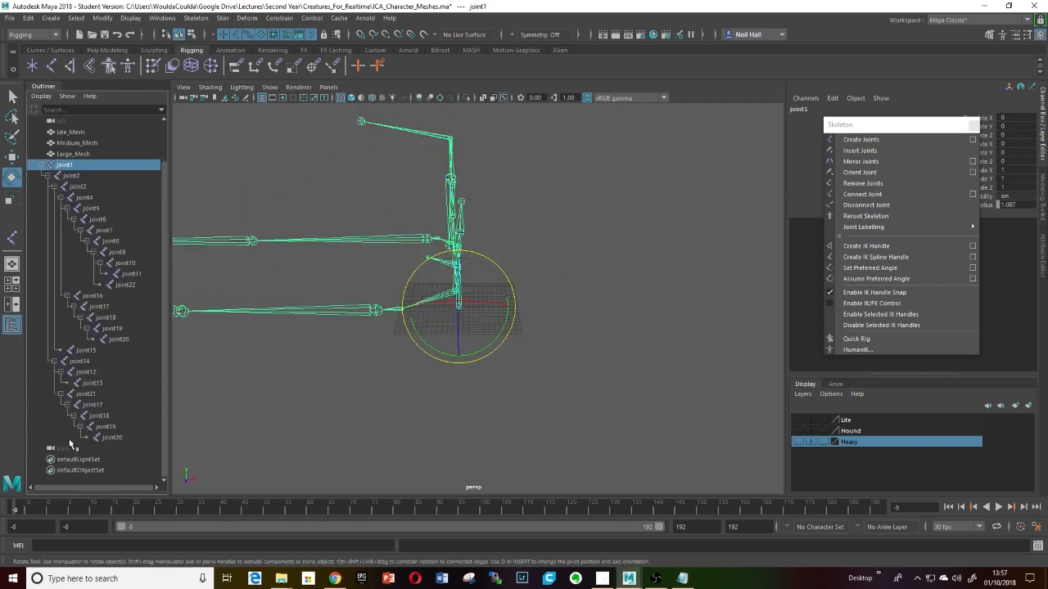
shift+click(106, 438)
alt+drag(250, 423, 589, 283)
key(e)
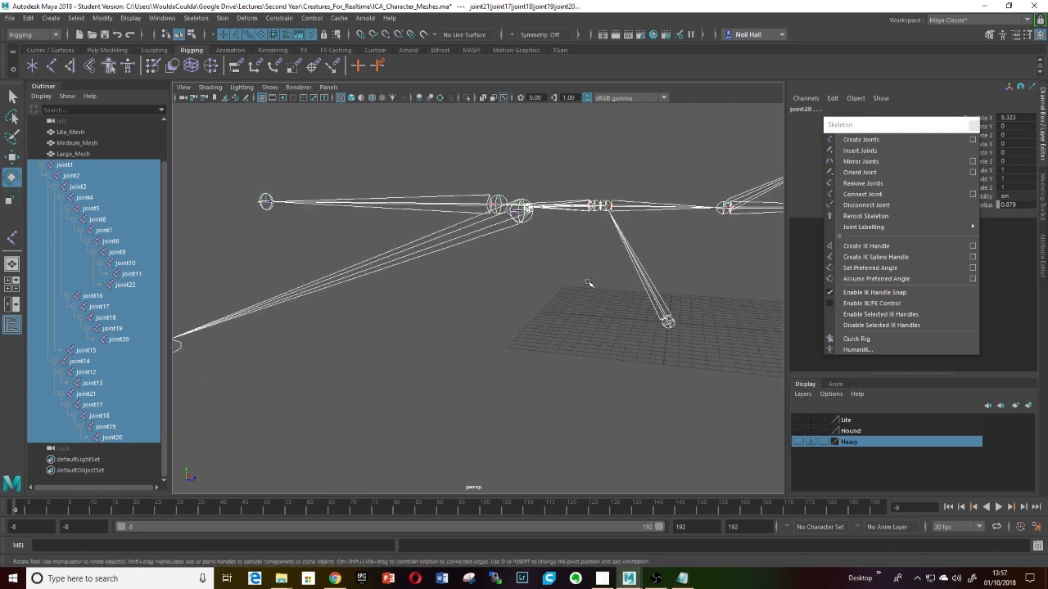
drag(898, 129, 851, 133)
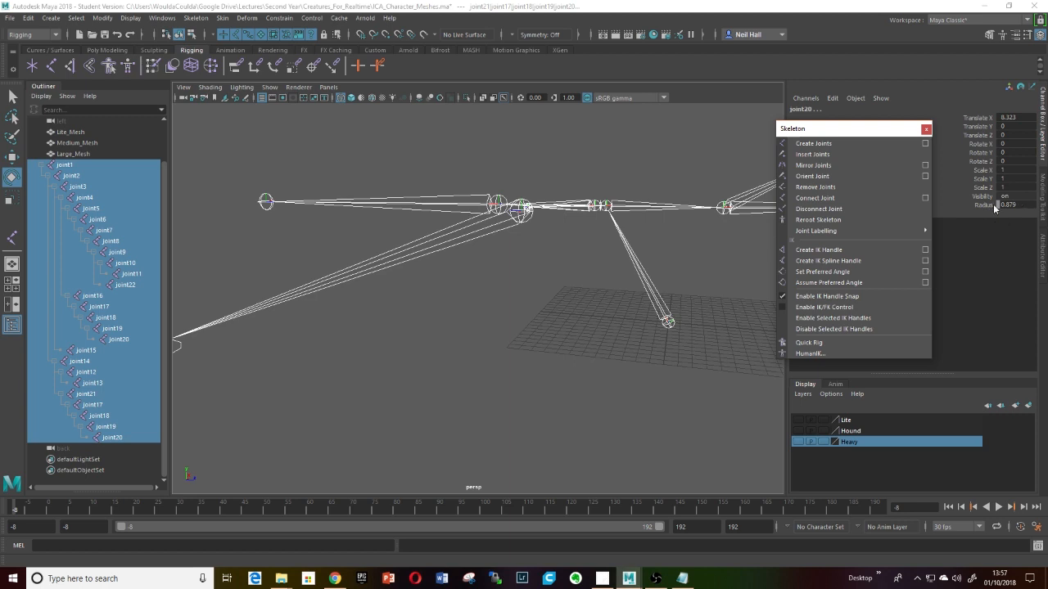
double_click(1018, 205)
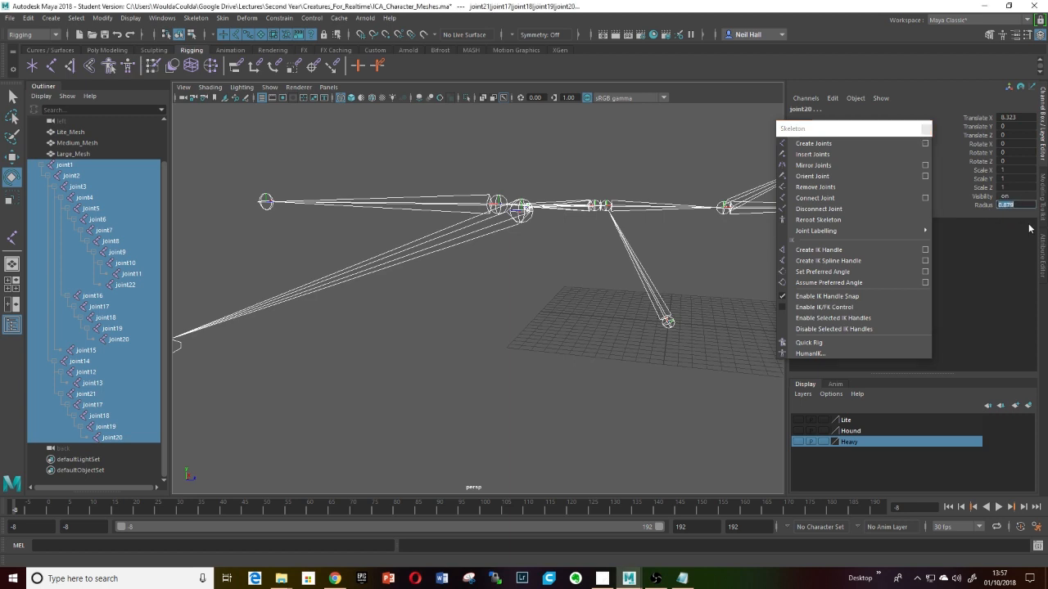
text(0.3)
key(Return)
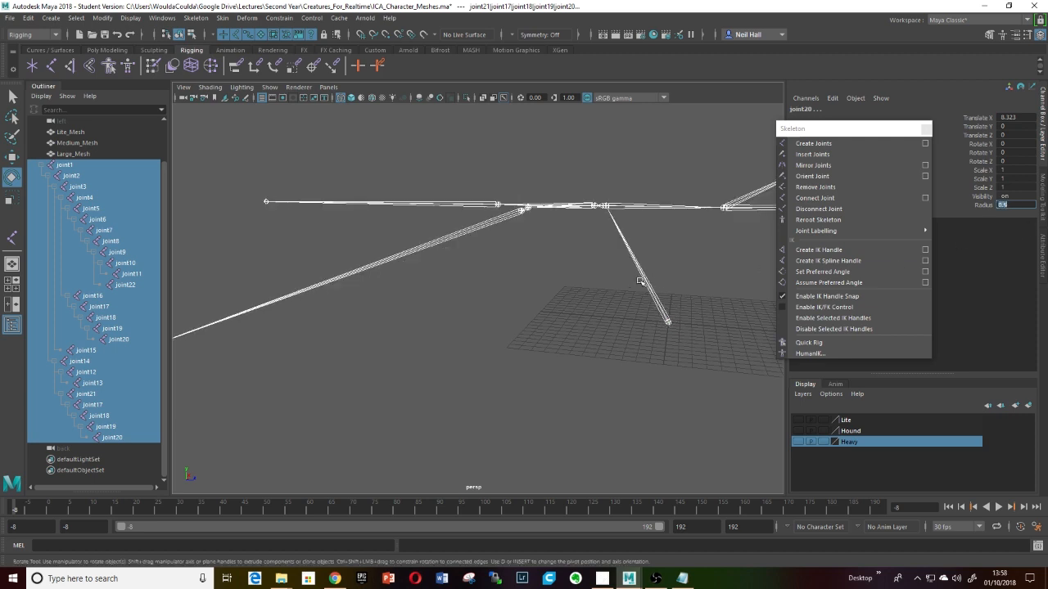
- Show the Lite mesh layer and enlarge joint22's radius to 13.3 to match the eyeball's size
mouse_move(619, 283)
alt+mouse_down()
mouse_move(605, 275)
mouse_move(605, 299)
mouse_move(536, 304)
mouse_move(646, 297)
mouse_move(642, 262)
mouse_move(494, 303)
mouse_move(624, 271)
alt+mouse_up()
alt+right_drag(705, 279, 654, 338)
alt+drag(654, 338, 580, 284)
alt+right_drag(580, 284, 539, 314)
click(501, 280)
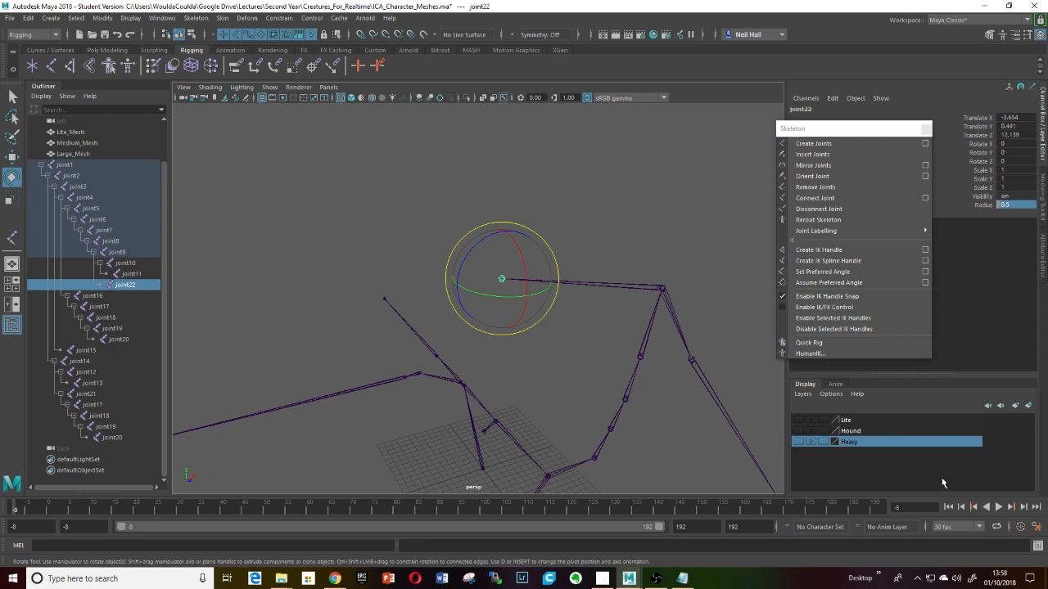
click(798, 421)
alt+drag(698, 385, 730, 388)
alt+right_drag(730, 388, 695, 387)
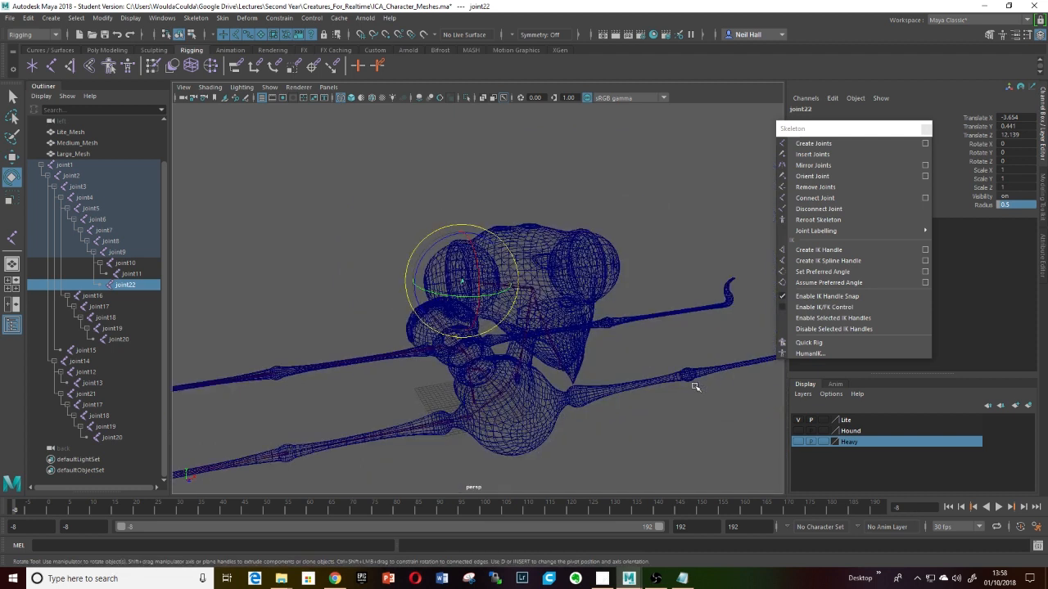
click(982, 205)
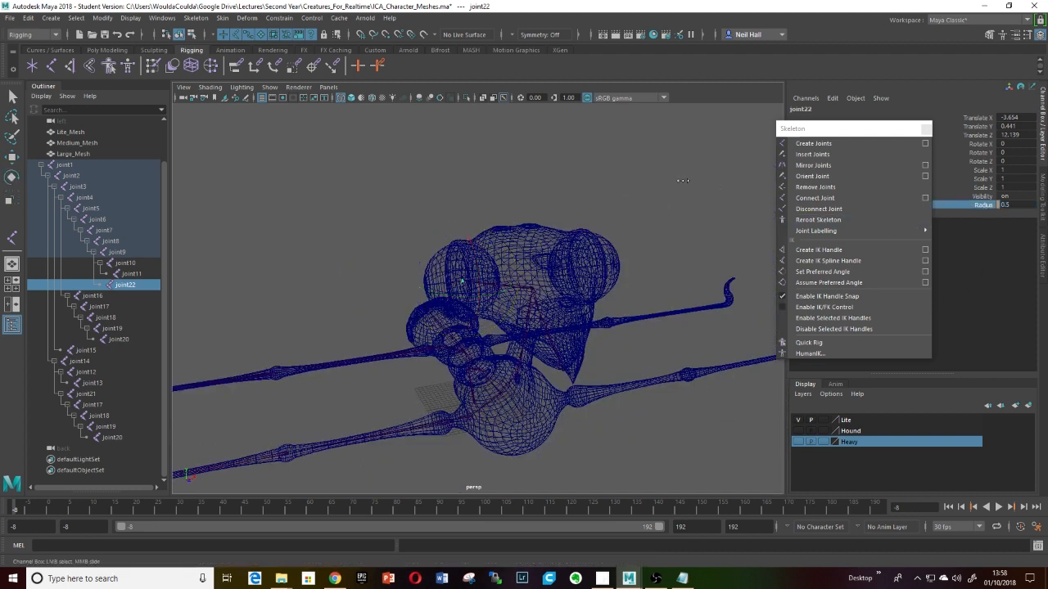
middle_drag(683, 181, 752, 200)
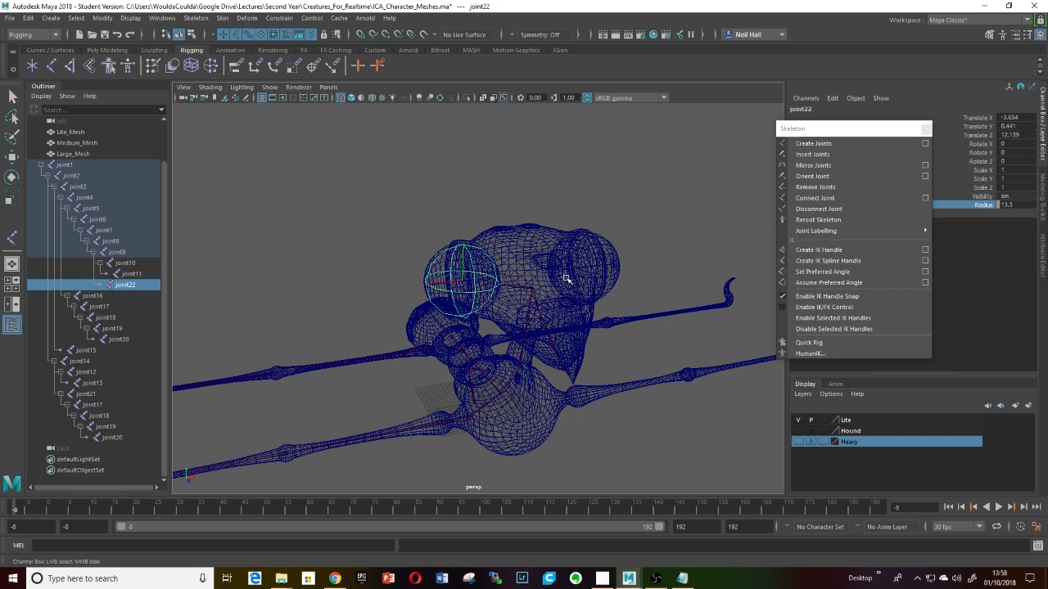
- Examine the joint placement inside the Lite mesh from the front, the rear and the side
alt+drag(568, 280, 601, 276)
alt+right_drag(602, 276, 459, 318)
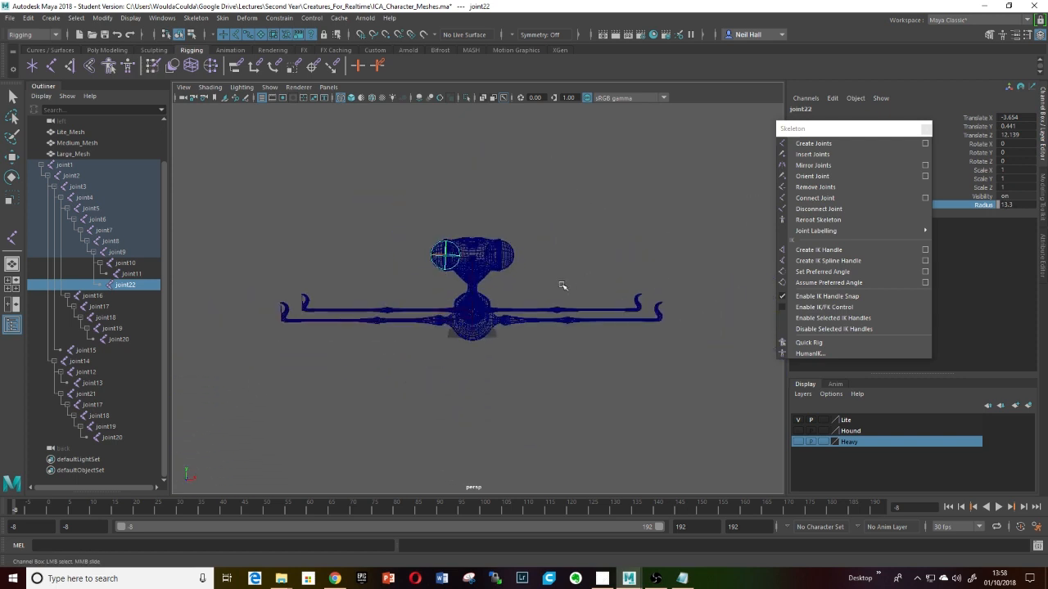
alt+drag(561, 286, 649, 299)
scroll(608, 300, up, 8)
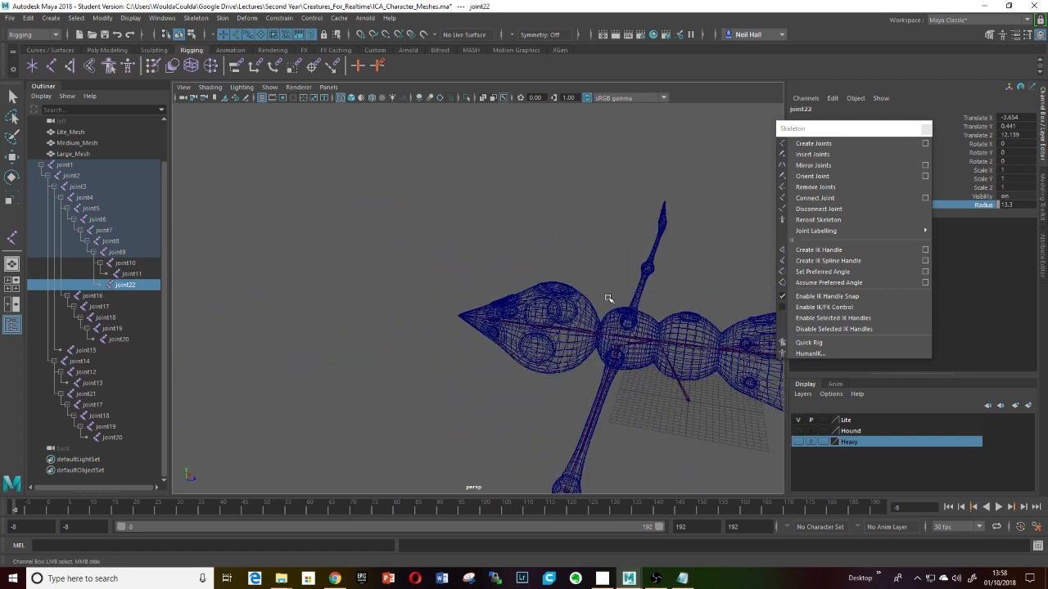
alt+middle_drag(608, 300, 555, 250)
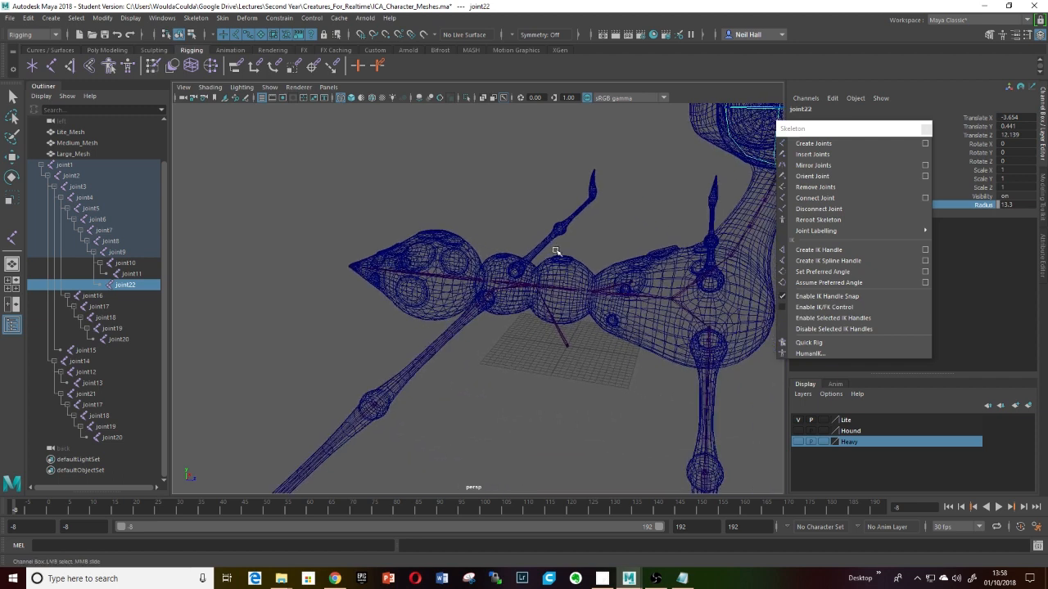
scroll(558, 254, down, 8)
alt+drag(561, 251, 649, 303)
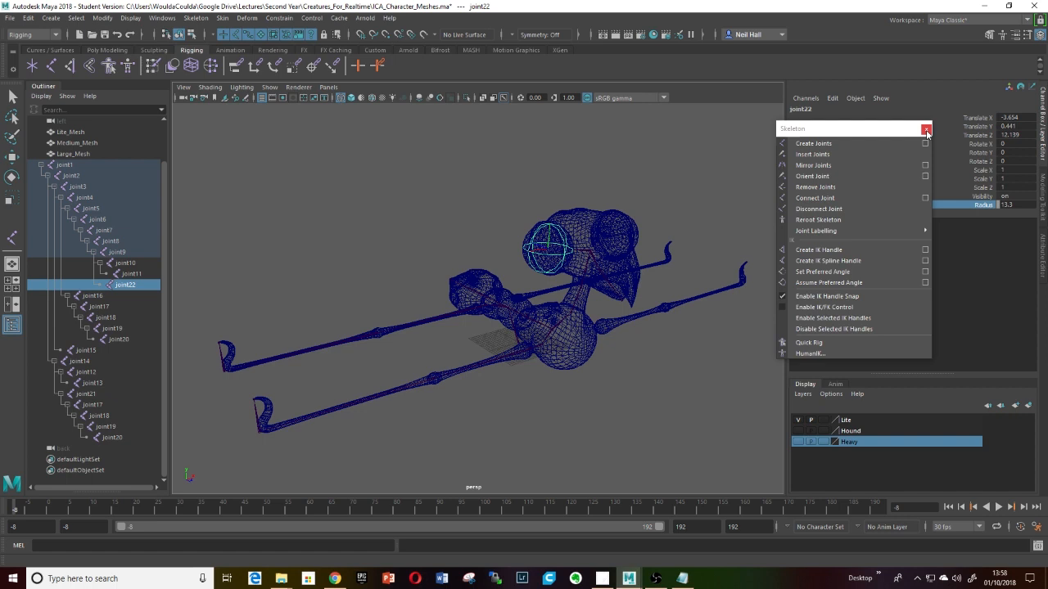
- Hide the Lite mesh layer, select the rear leg chain at joint21, and open the Mirror Joints options
click(800, 421)
alt+drag(667, 378, 582, 357)
scroll(610, 353, up, 4)
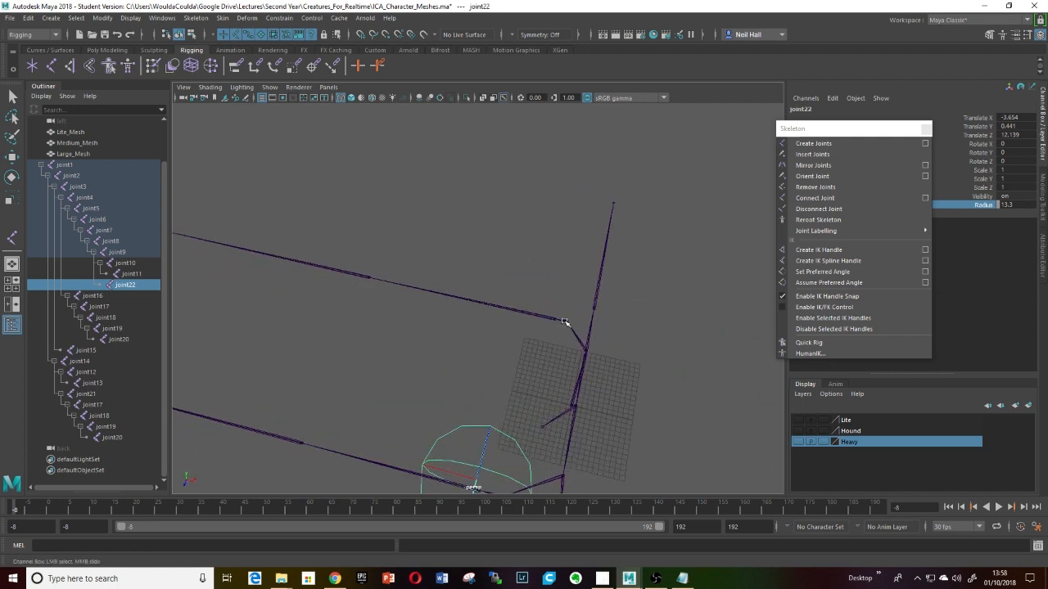
click(563, 321)
scroll(564, 377, down, 5)
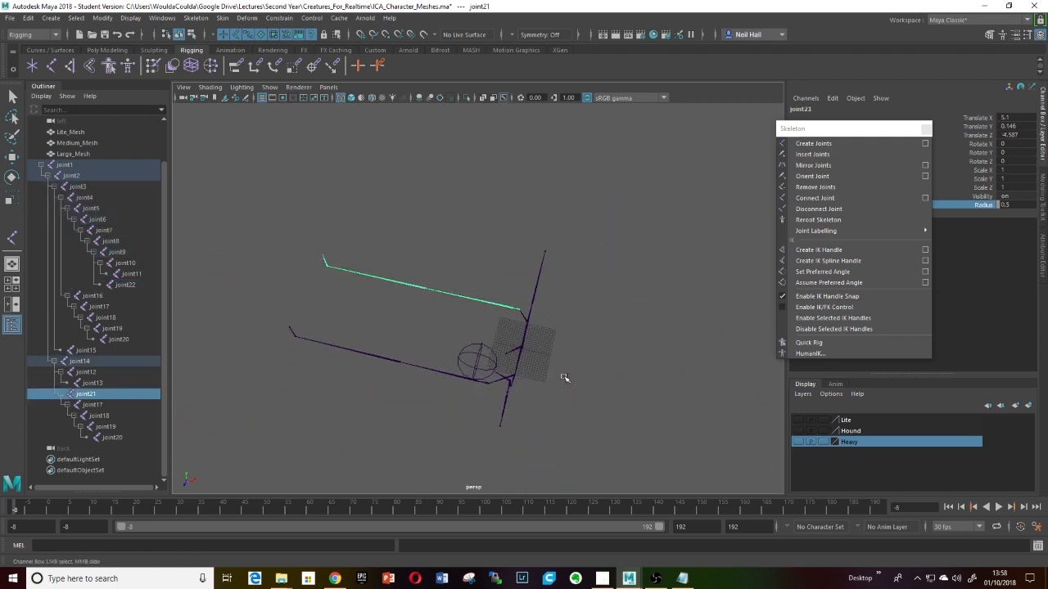
alt+drag(564, 377, 466, 367)
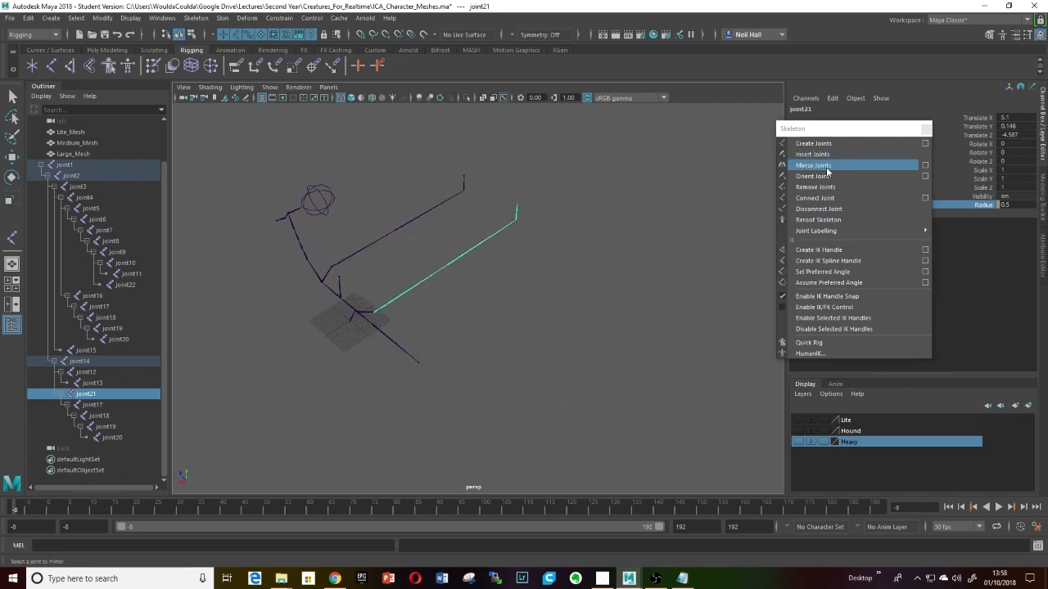
click(924, 165)
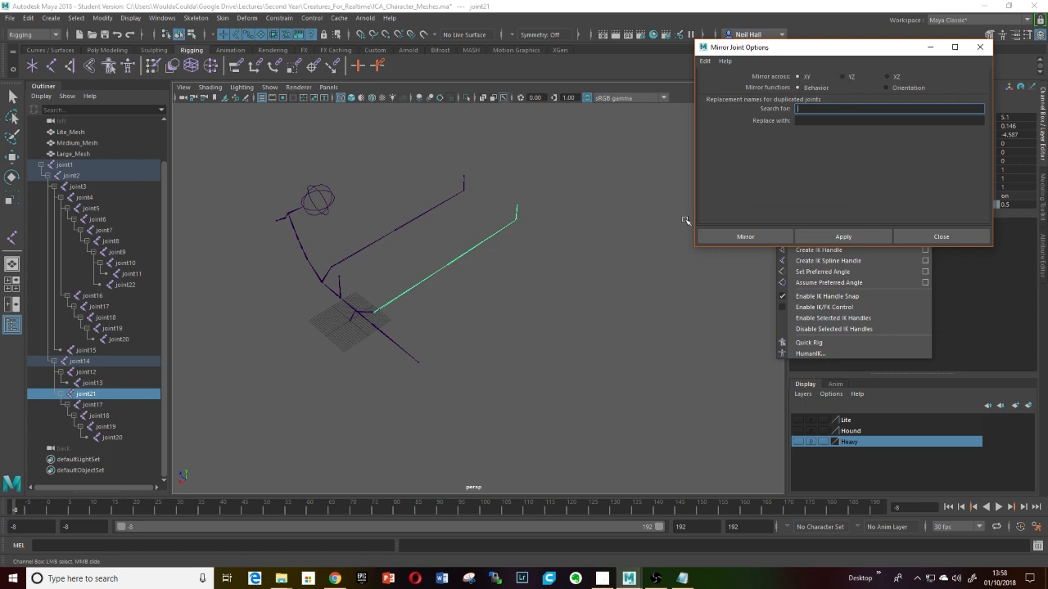
- Examine the skeleton's orientation against the world axes to judge the mirror plane, and let the autosave continue
alt+drag(612, 268, 456, 353)
alt+middle_drag(456, 354, 519, 334)
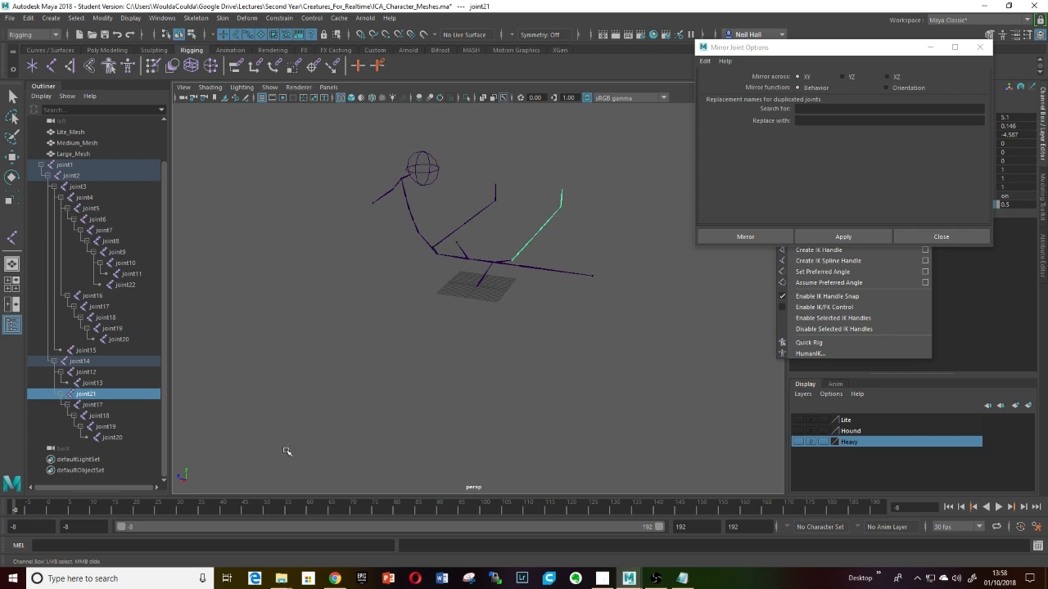
alt+drag(285, 451, 369, 423)
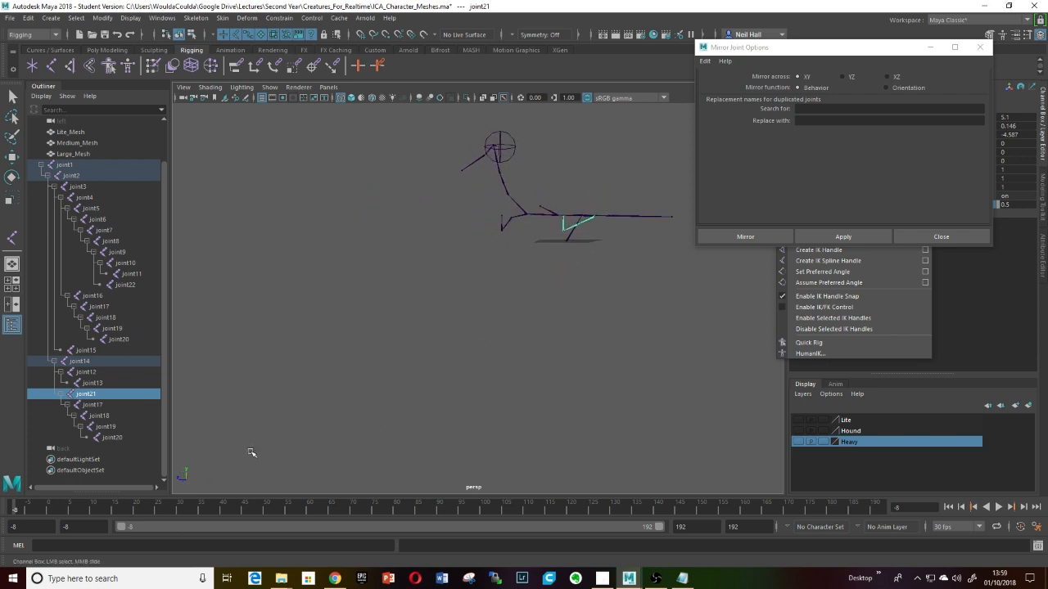
alt+drag(346, 365, 475, 389)
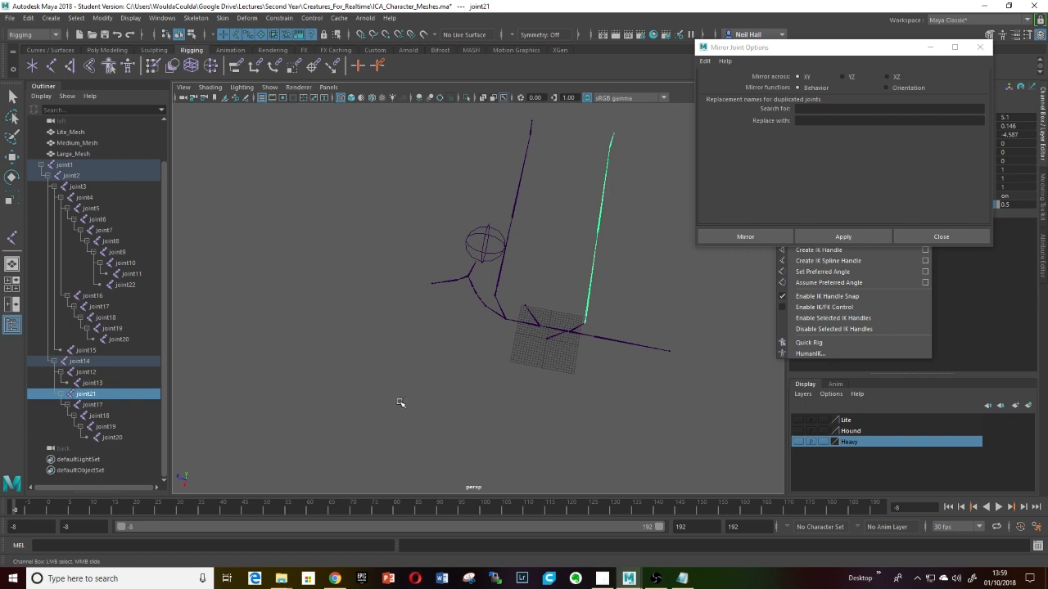
alt+drag(455, 357, 421, 399)
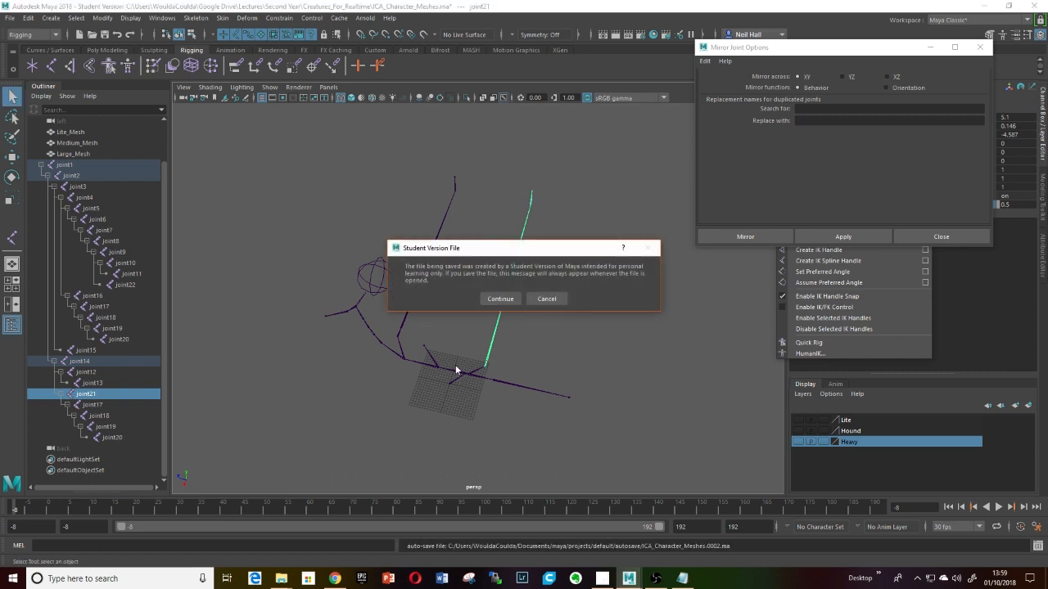
click(500, 299)
alt+middle_drag(528, 342, 561, 336)
- Mirror the joint21 leg chain across the YZ plane using the Behavior function
click(843, 77)
alt+drag(655, 274, 504, 300)
scroll(503, 298, up, 5)
alt+middle_drag(502, 300, 532, 274)
alt+drag(542, 330, 500, 289)
click(838, 237)
- Examine the mirrored rear leg chain and its attachment to the spine
scroll(595, 299, down, 5)
scroll(501, 288, up, 5)
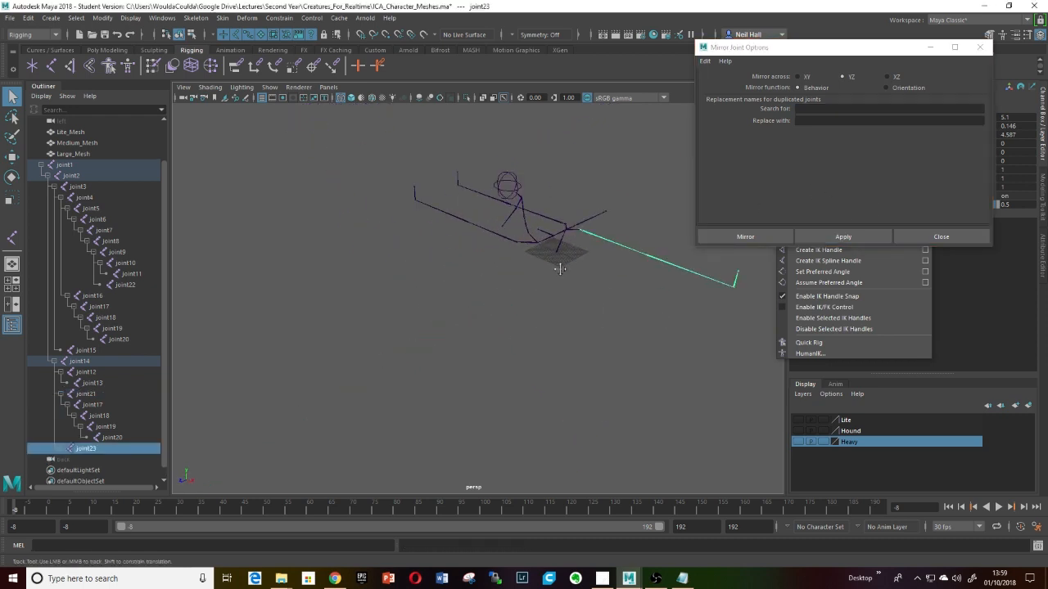
alt+middle_drag(559, 269, 484, 329)
alt+drag(485, 329, 506, 313)
scroll(507, 311, up, 4)
scroll(507, 309, up, 4)
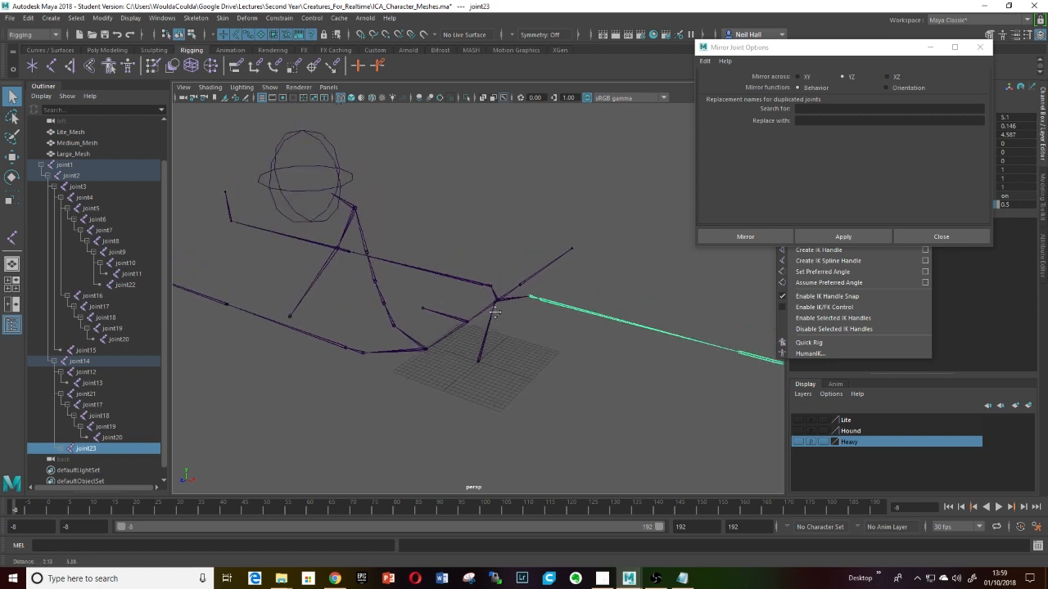
alt+middle_drag(416, 328, 446, 349)
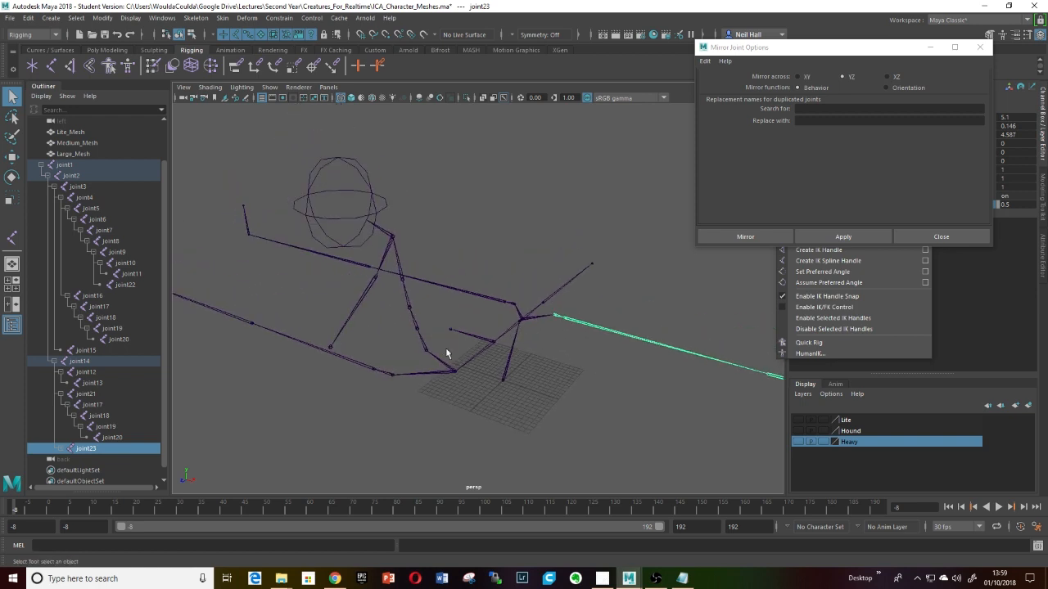
- Mirror the front leg chain starting at joint16 across the YZ plane with the Behavior function
click(390, 376)
scroll(451, 357, down, 5)
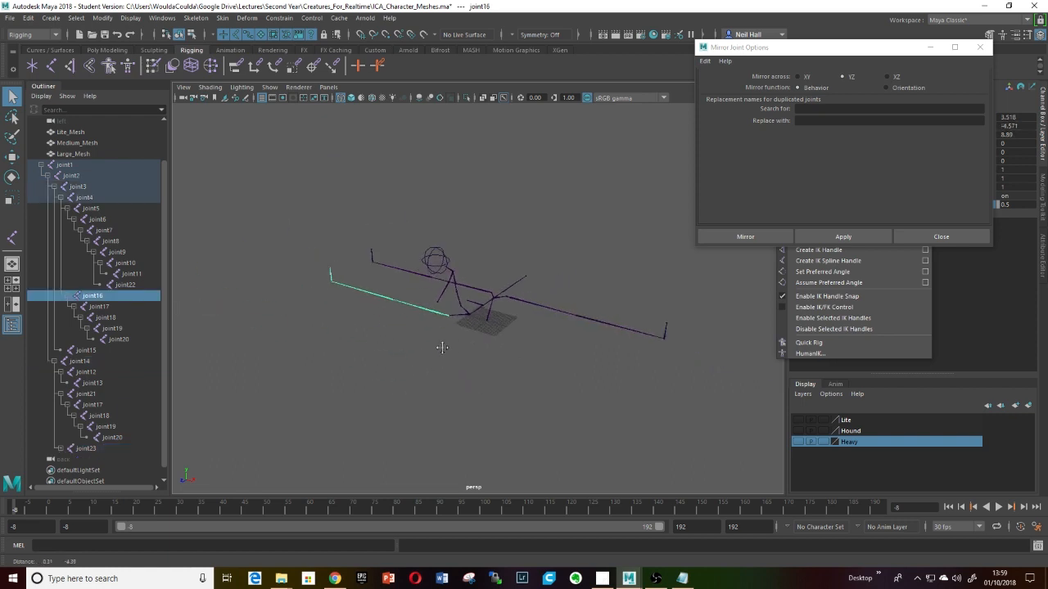
click(844, 237)
- Mirror the short side joint joint15, which branches off the spine at joint3, across the YZ plane
alt+drag(531, 300, 454, 376)
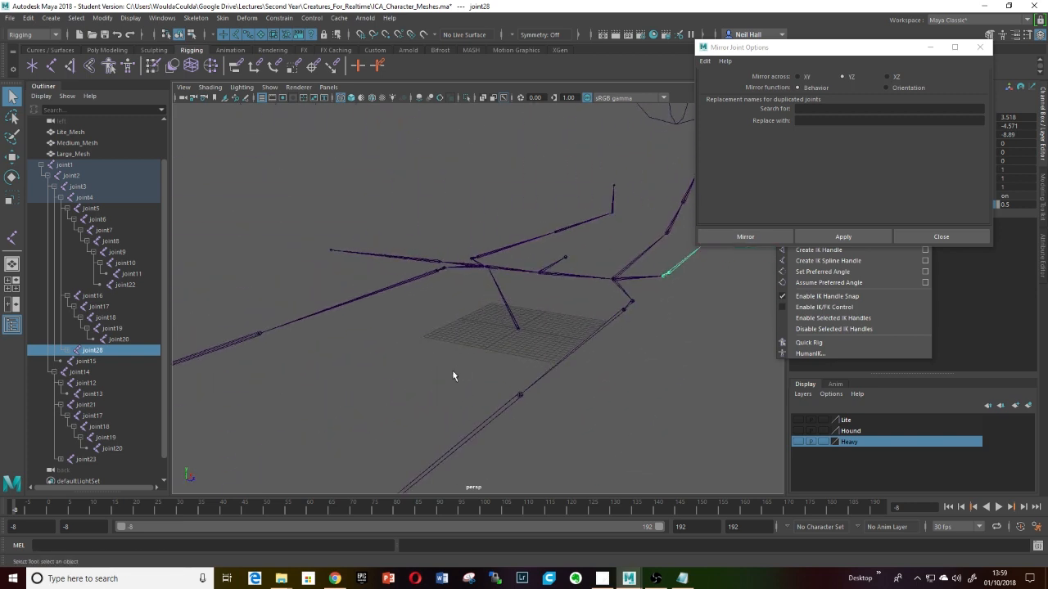
click(565, 256)
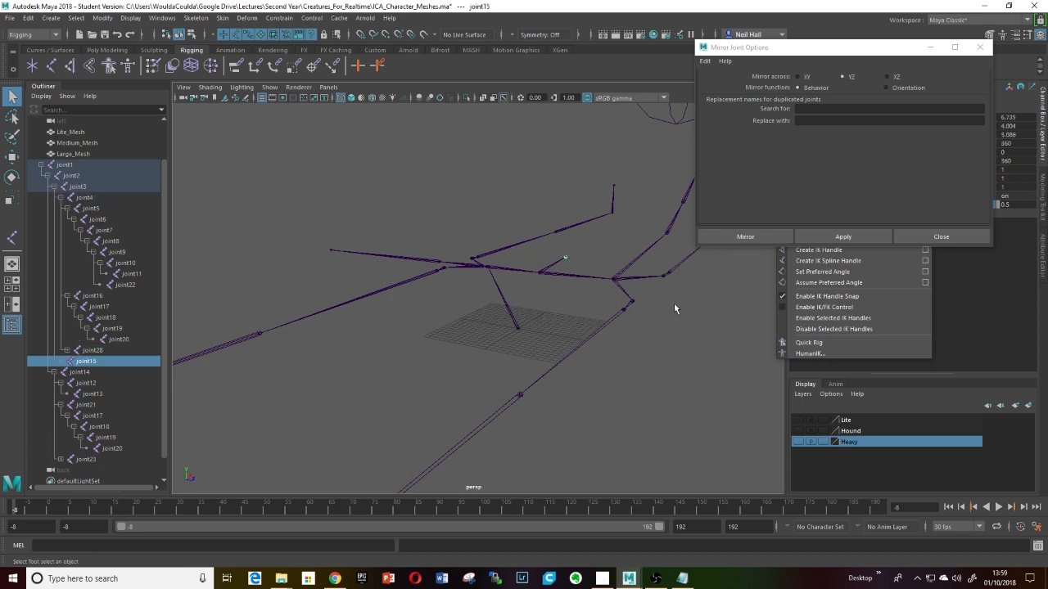
click(819, 236)
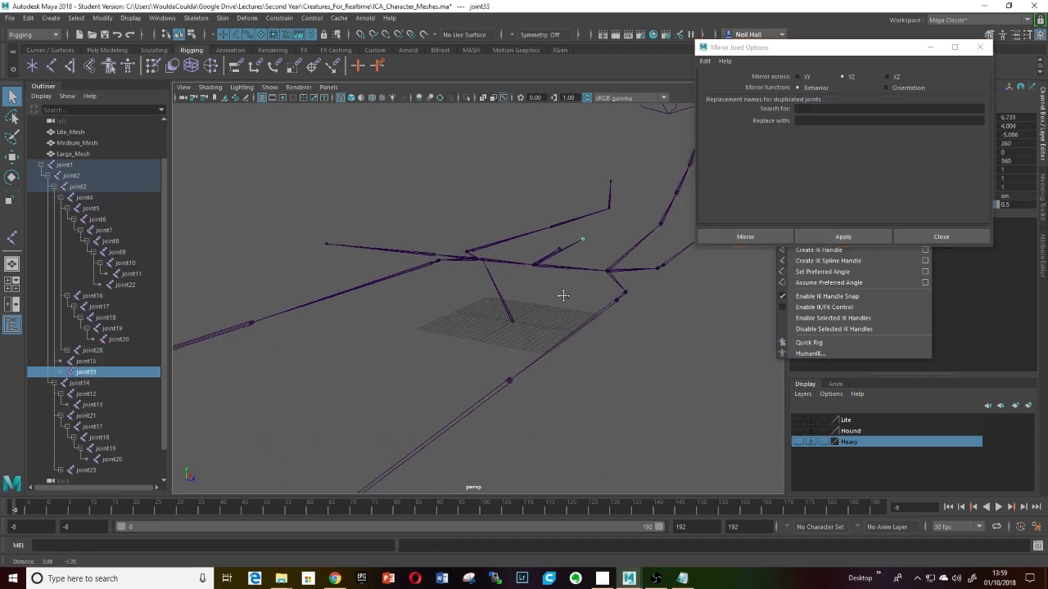
- Mirror the eye joint joint22 to the other side of the head across the YZ plane and close the mirror options
alt+drag(563, 294, 417, 199)
click(400, 223)
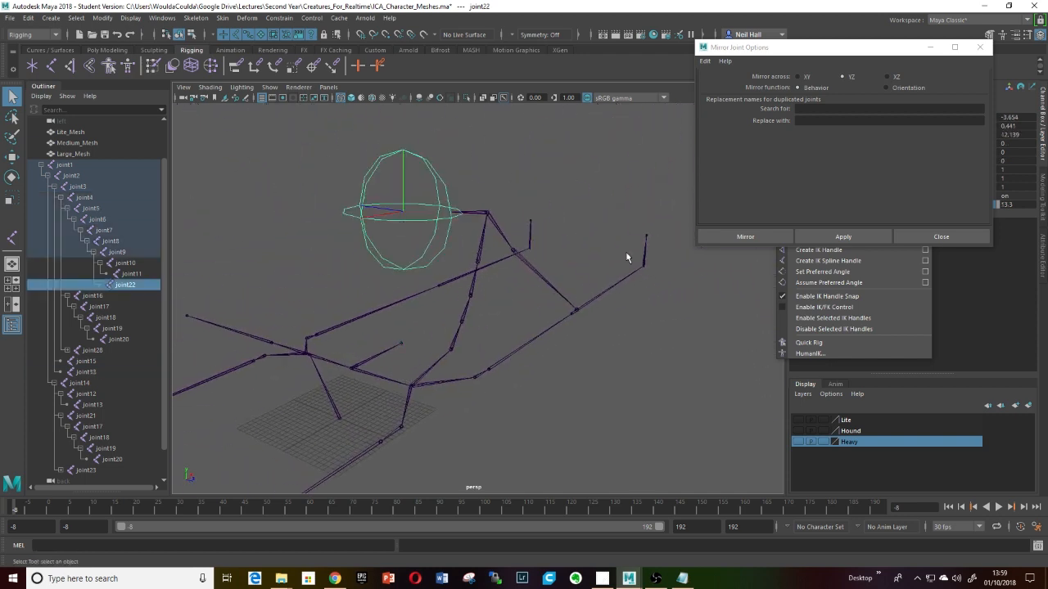
alt+middle_drag(570, 284, 622, 281)
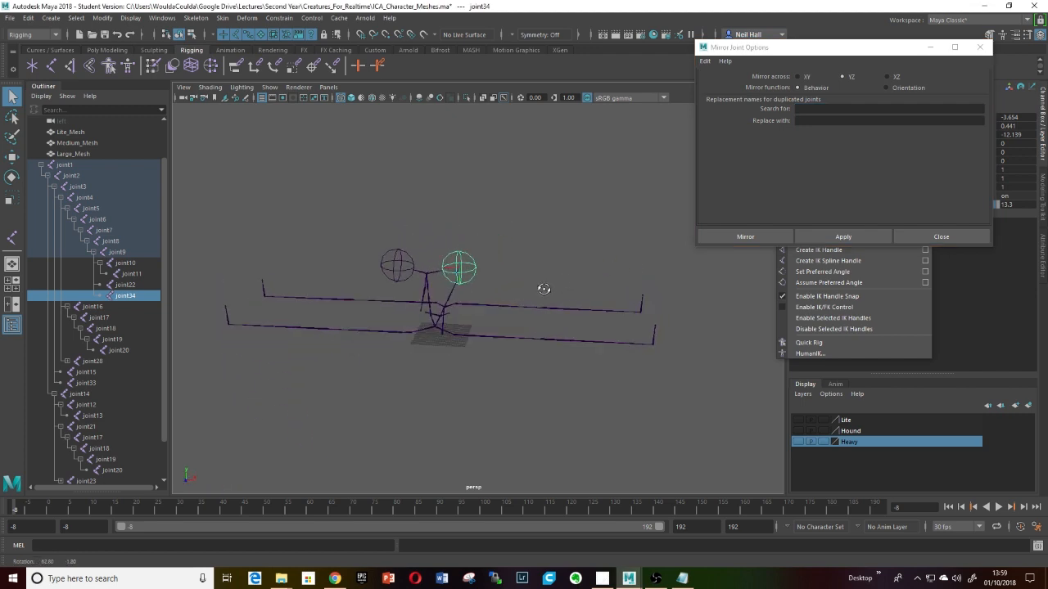
click(947, 239)
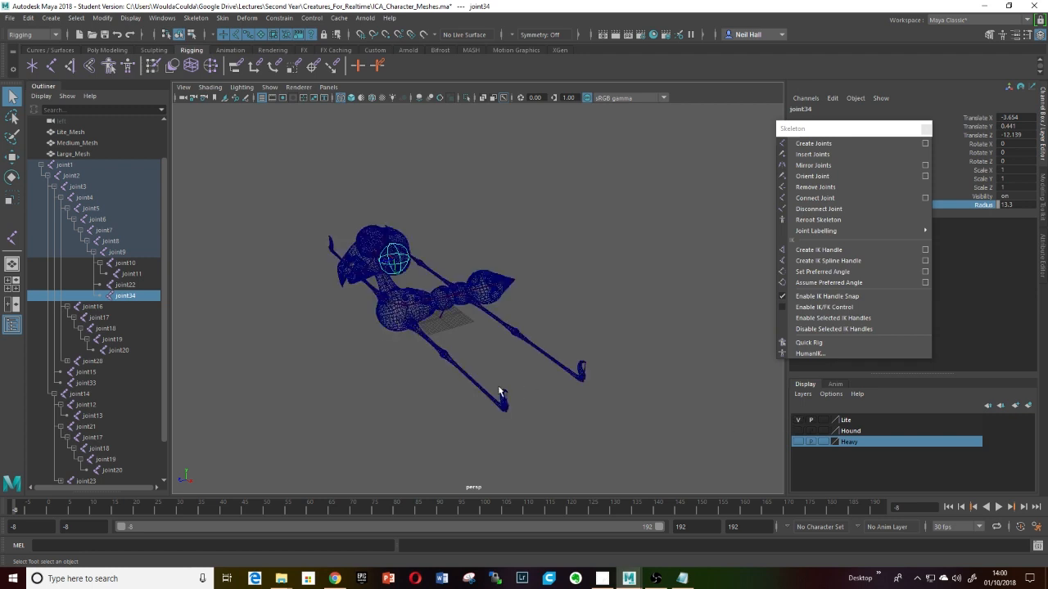
- Display the Lite mesh shaded and examine how the mirrored skeleton fits inside its body, legs and eyes
key(5)
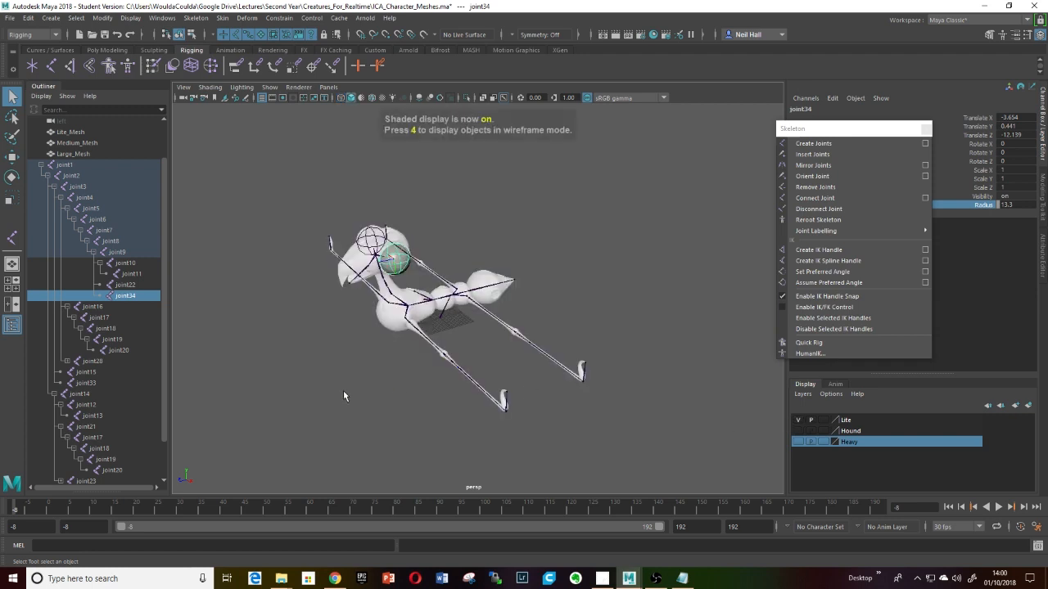
alt+middle_drag(343, 391, 325, 399)
alt+drag(324, 399, 411, 393)
alt+middle_drag(453, 376, 434, 353)
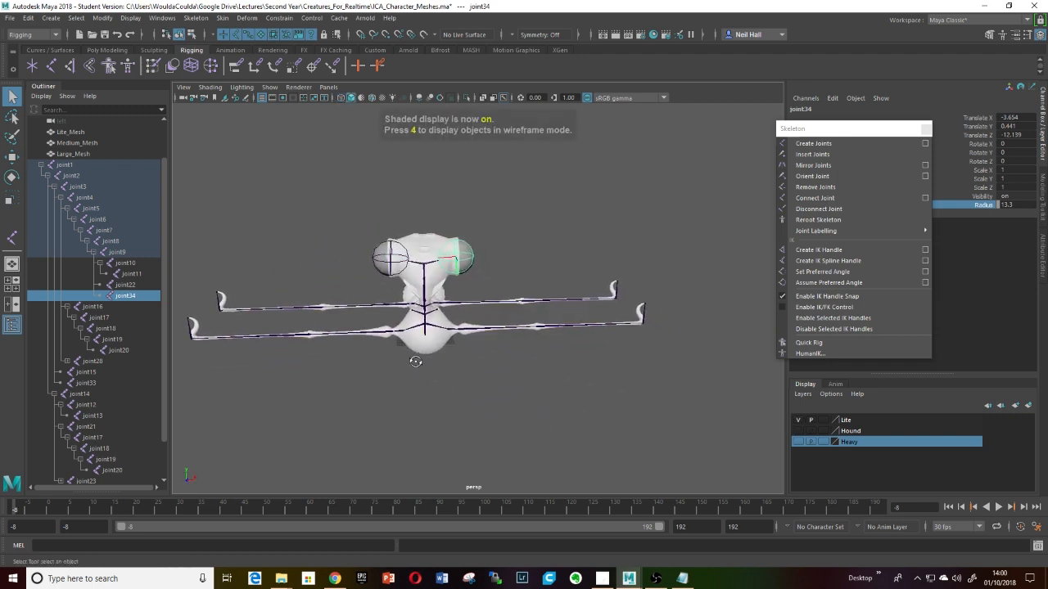
alt+drag(417, 360, 472, 364)
scroll(471, 365, up, 8)
scroll(471, 365, down, 8)
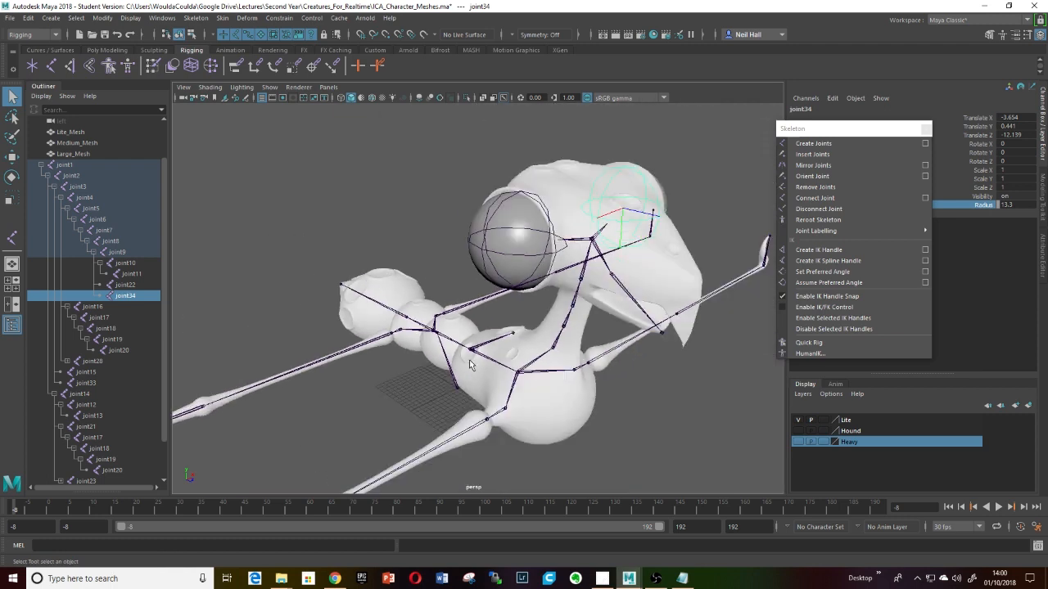
alt+drag(324, 373, 483, 385)
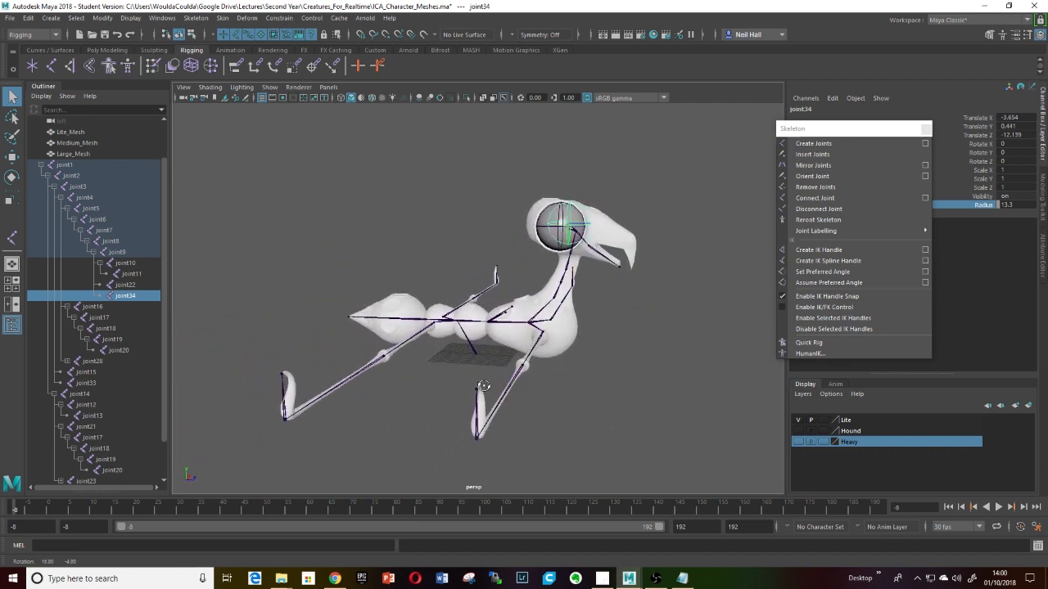